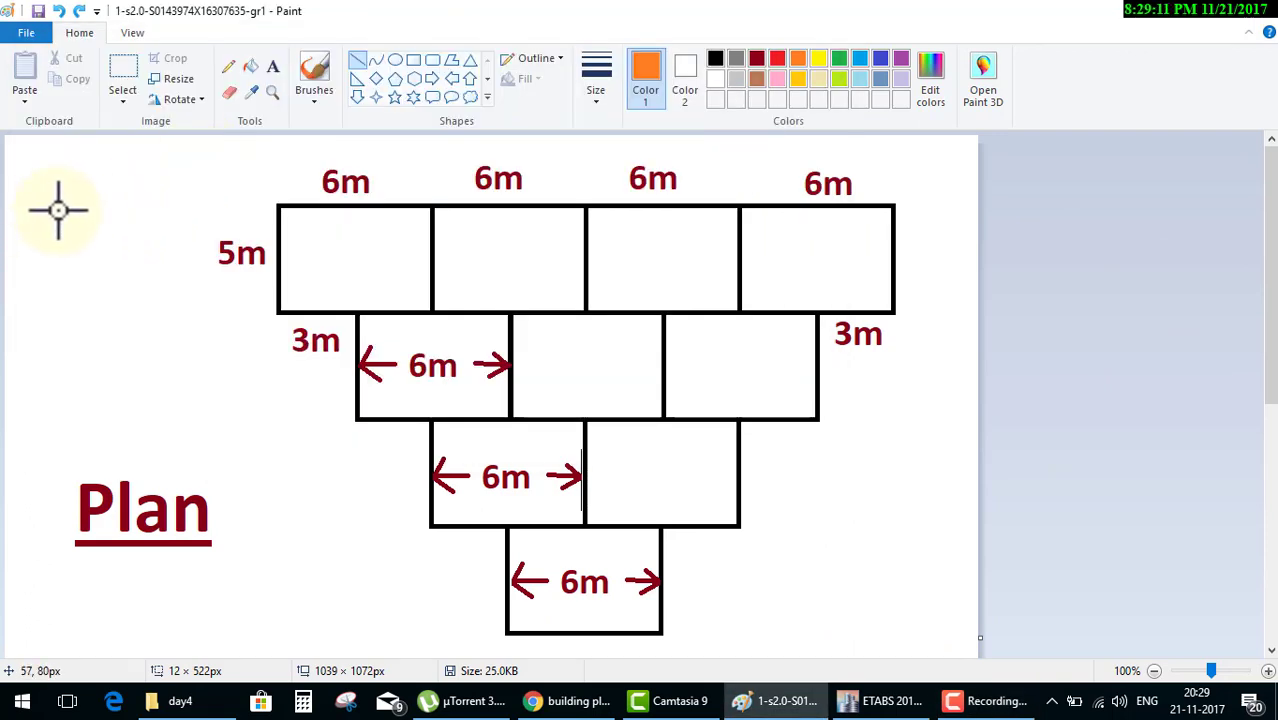
Draw the orange axis left of the plan, then pick the brush in yellow.
mouse_move(57, 210)
mouse_down()
mouse_move(57, 369)
mouse_move(211, 370)
mouse_up()
click(314, 75)
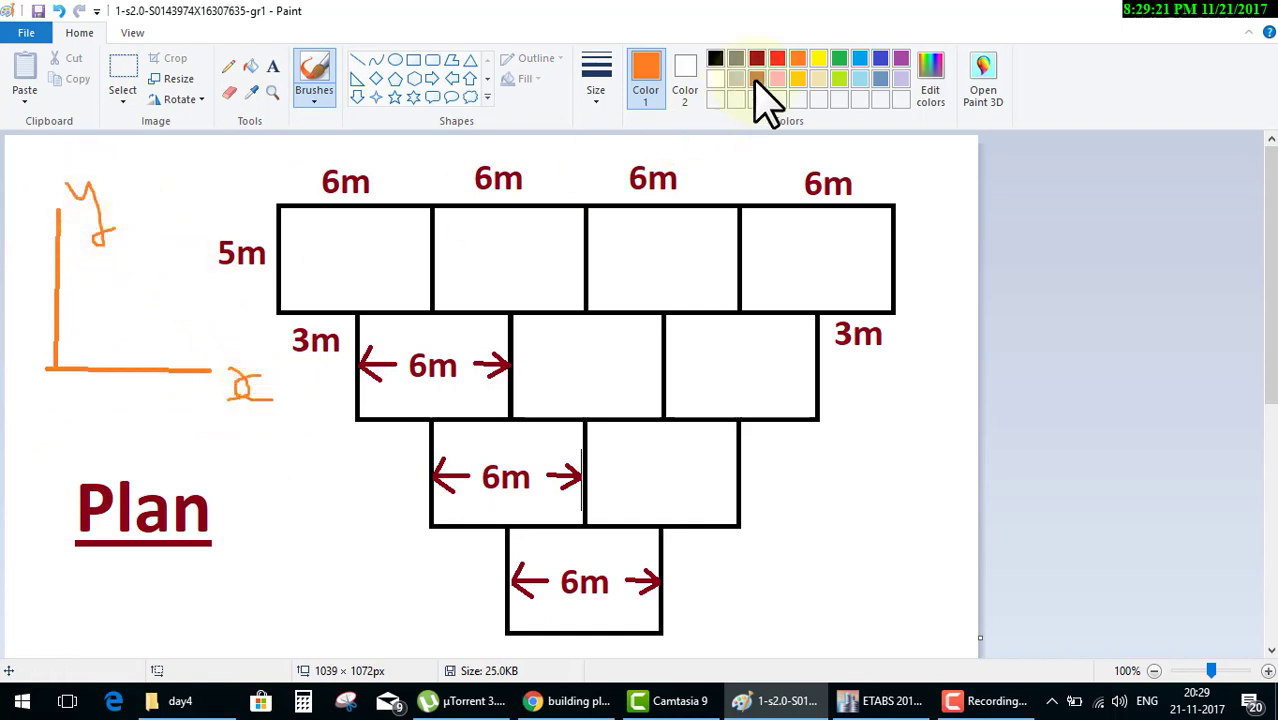
click(818, 58)
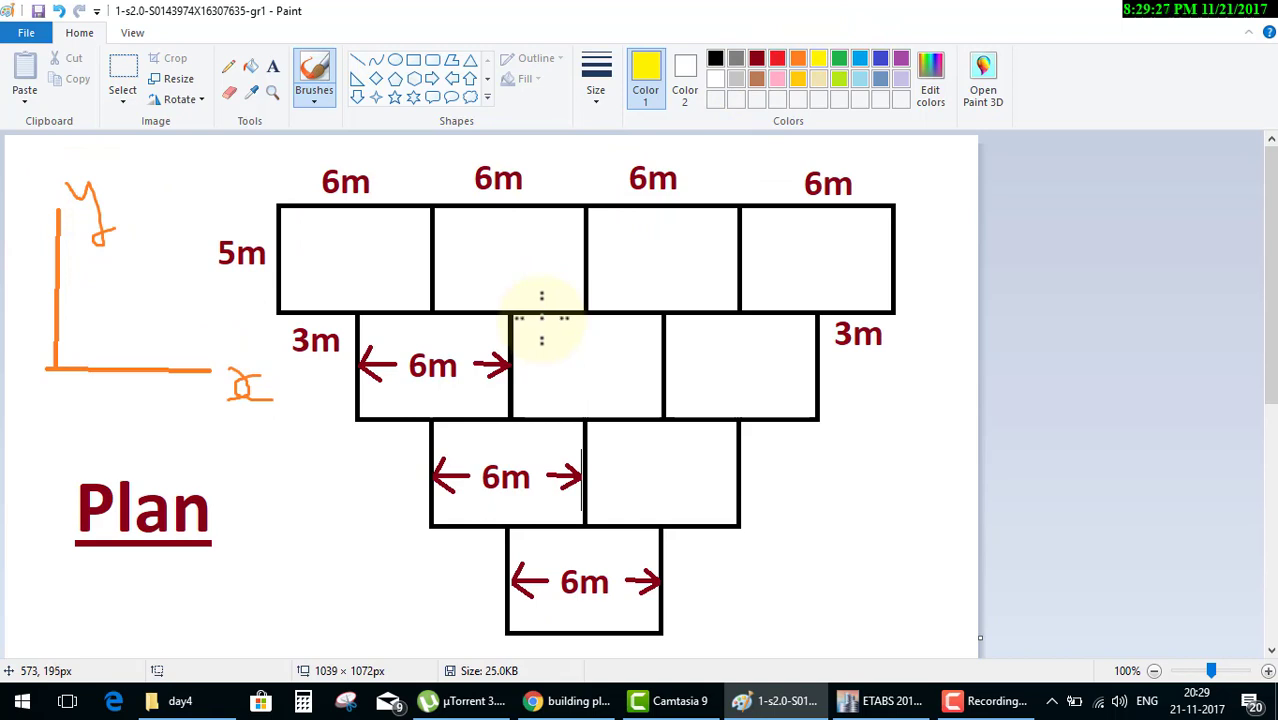
Replace the freehand stroke with straight yellow gridlines through the first three column lines.
drag(279, 163, 284, 302)
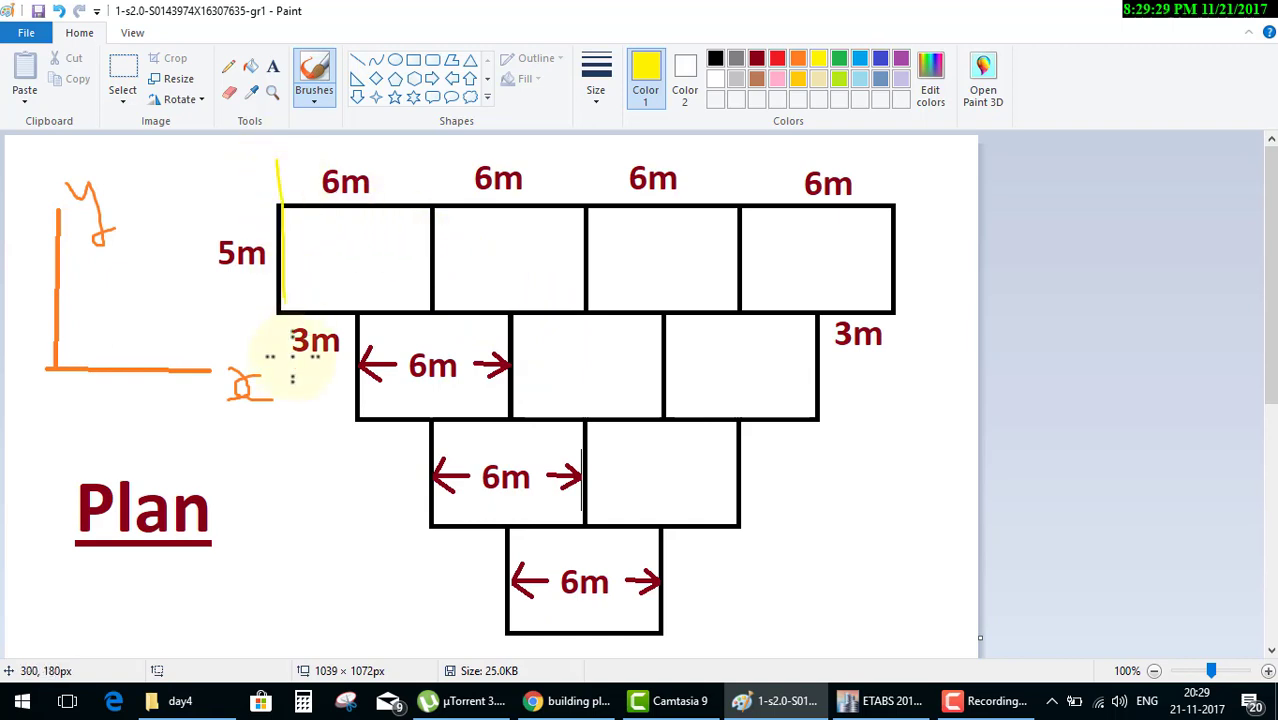
key(ctrl+z)
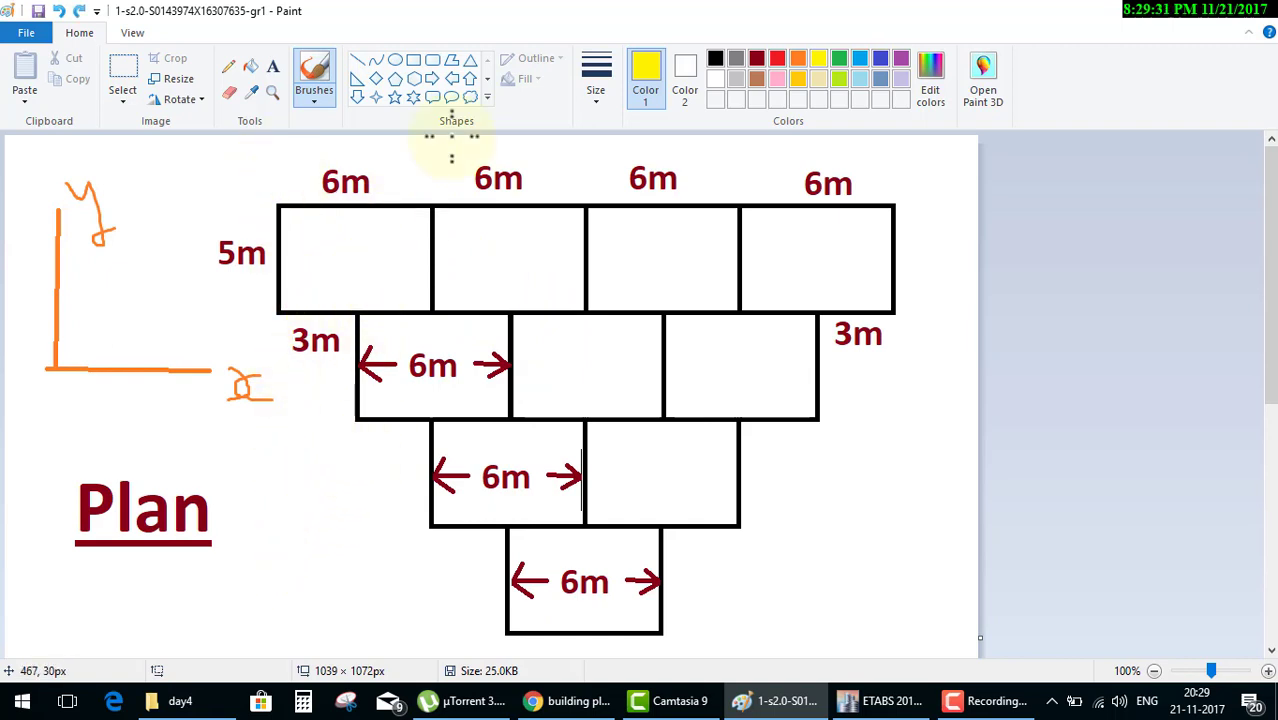
click(357, 60)
drag(273, 162, 280, 632)
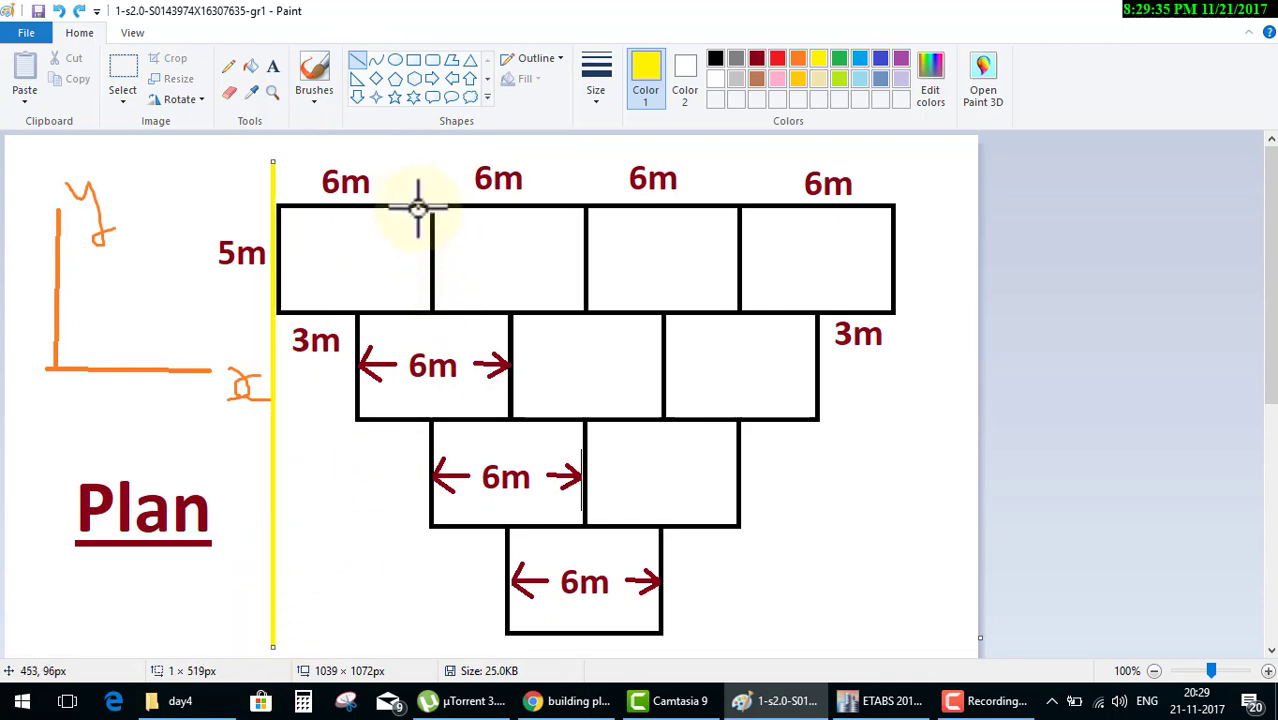
drag(354, 156, 354, 639)
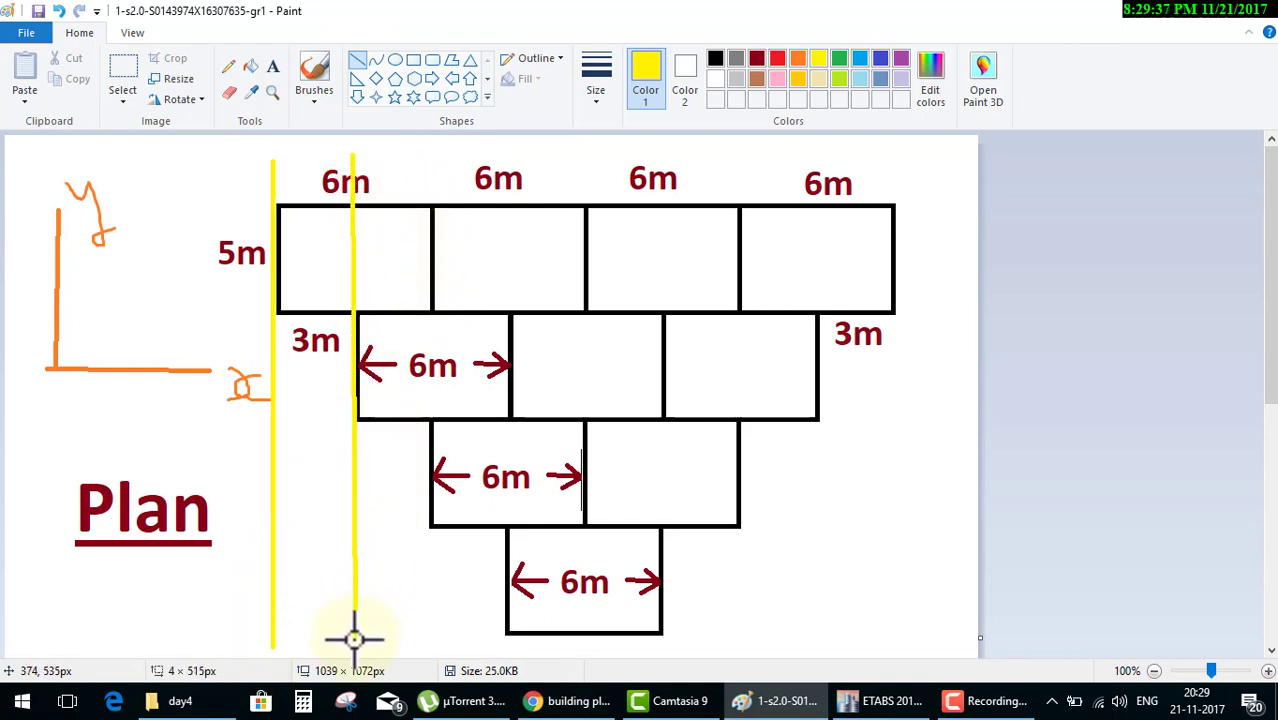
drag(431, 155, 432, 630)
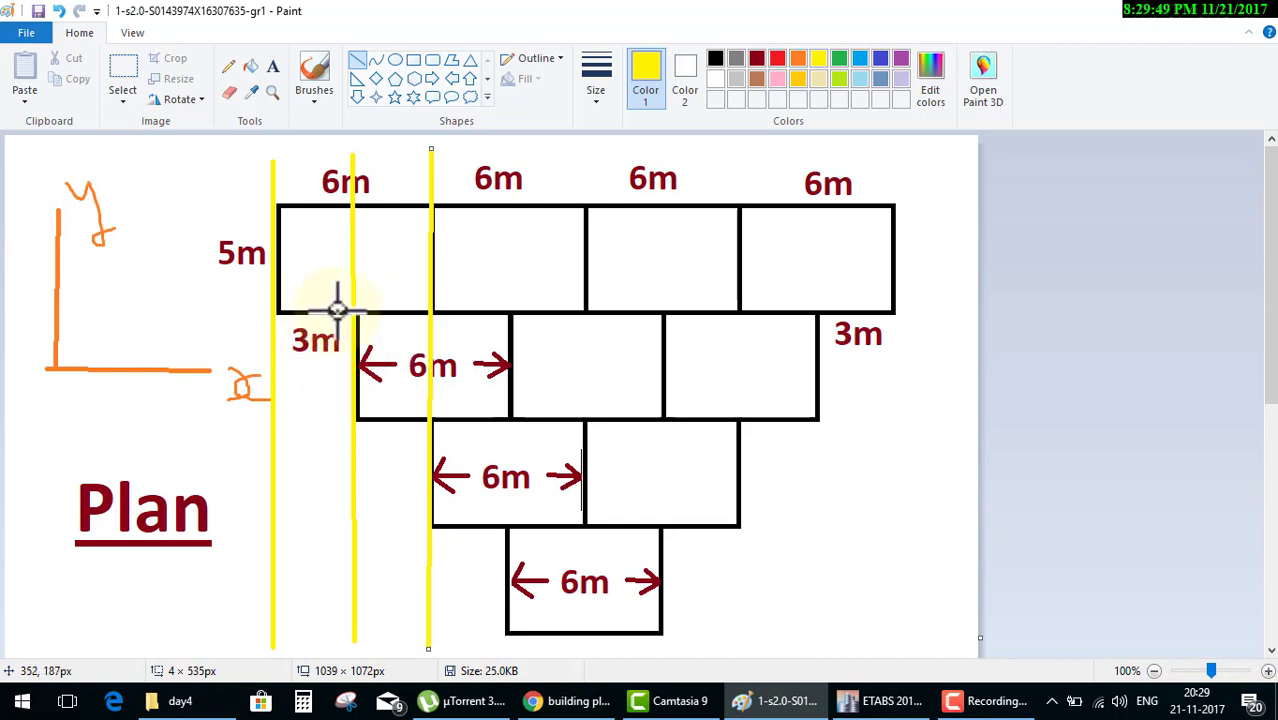
Draw yellow gridlines through the remaining six column lines up to the plan's right edge.
drag(497, 156, 499, 672)
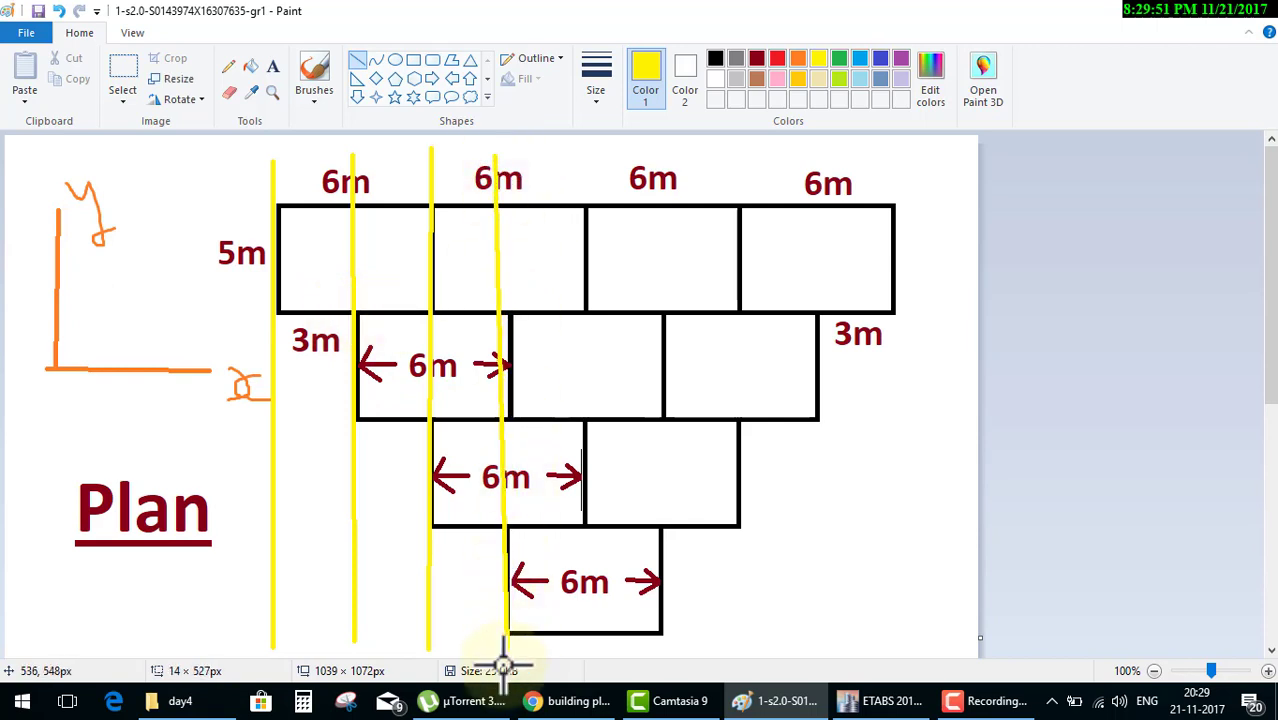
drag(496, 414, 510, 410)
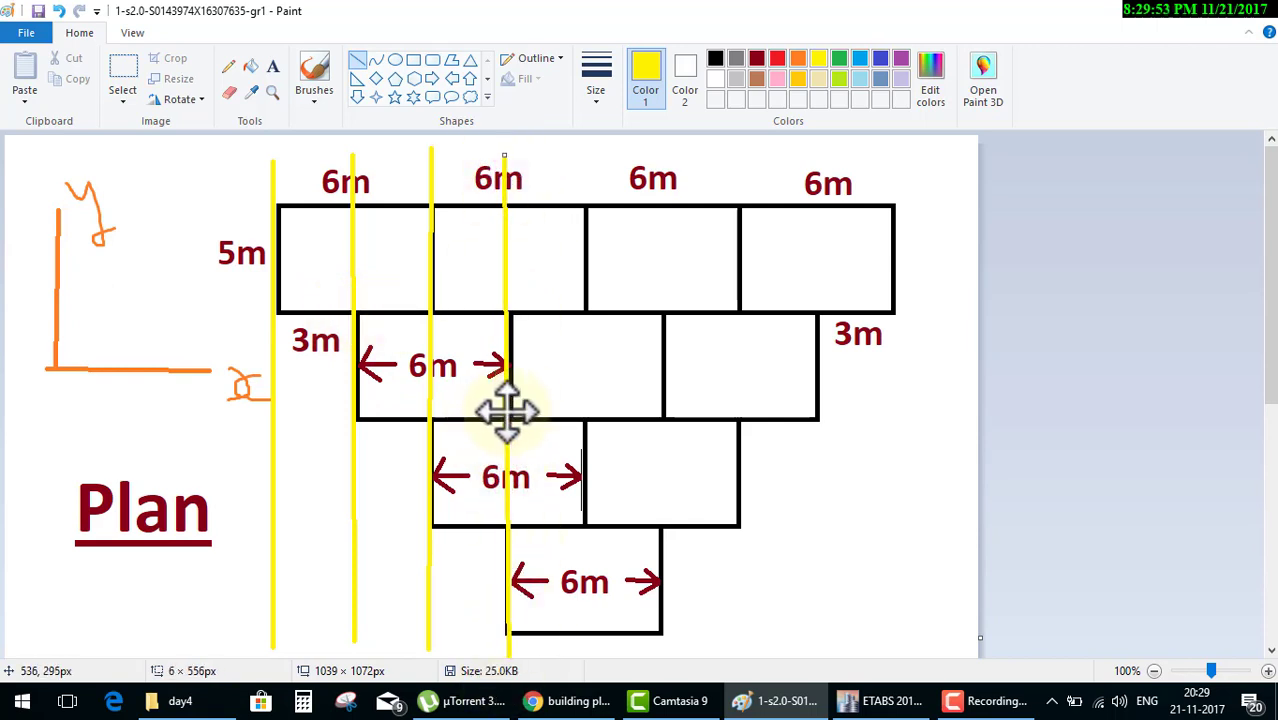
drag(584, 154, 588, 645)
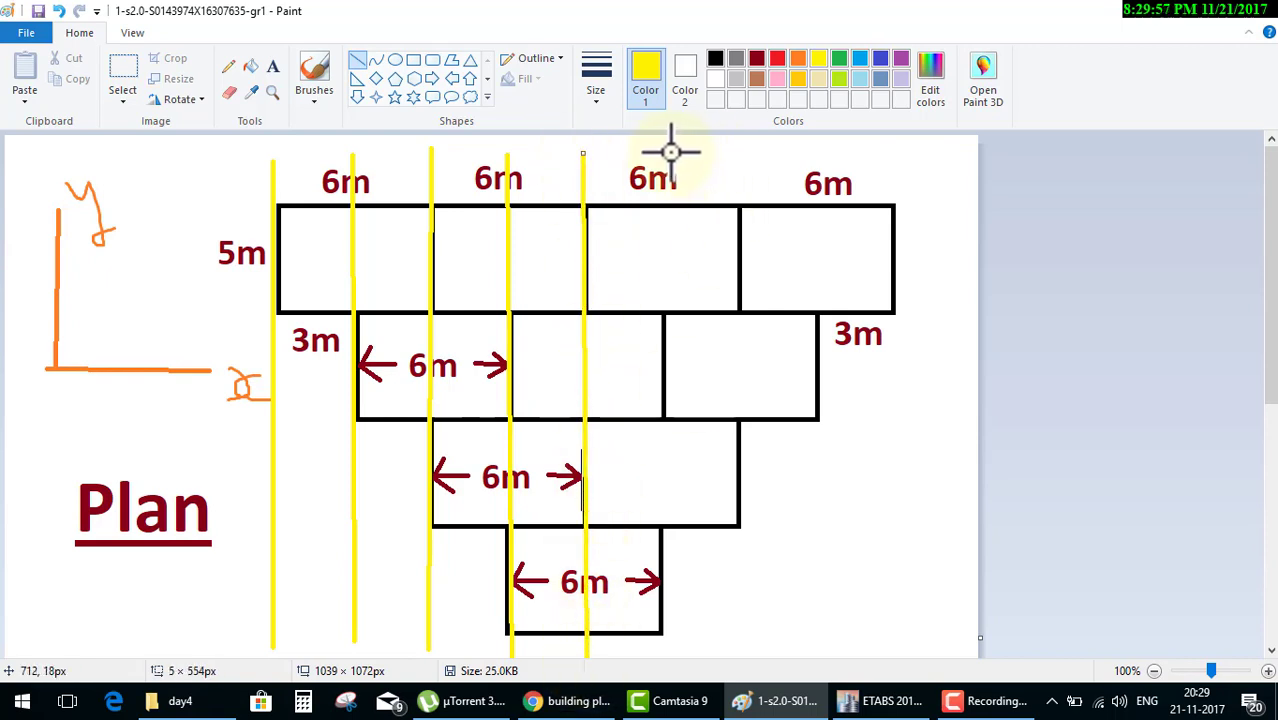
drag(668, 150, 658, 690)
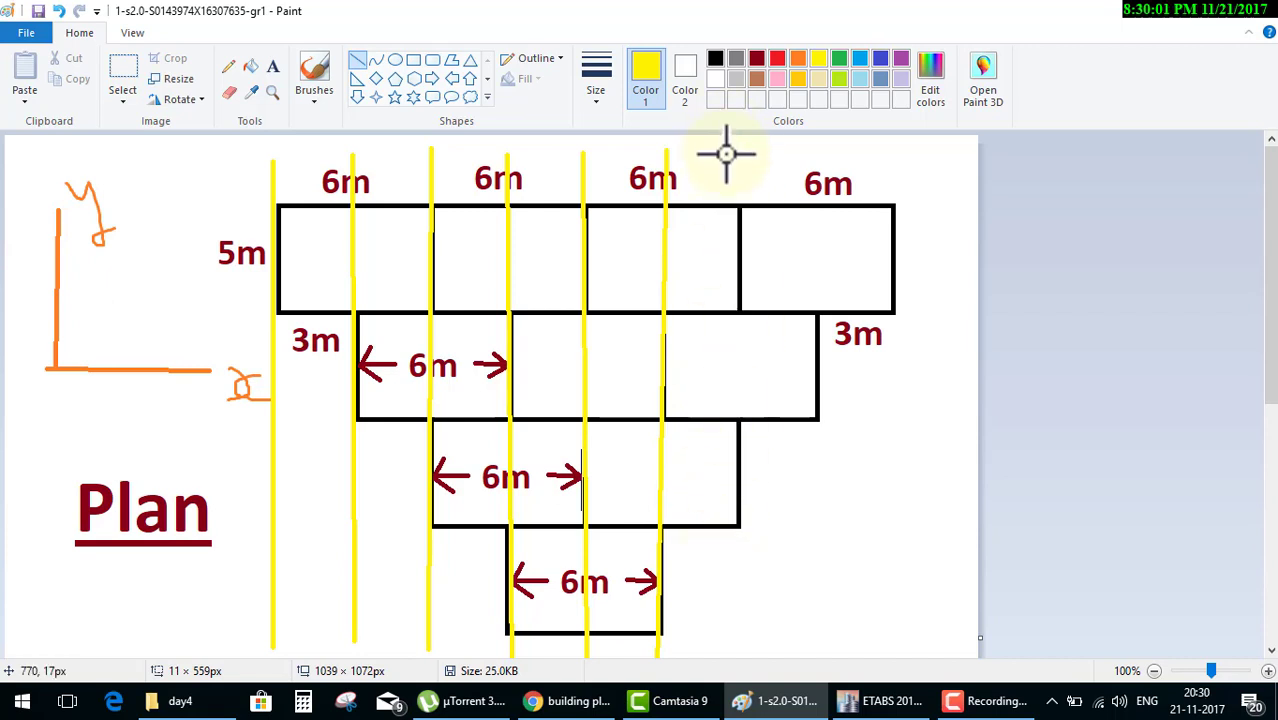
drag(737, 160, 737, 637)
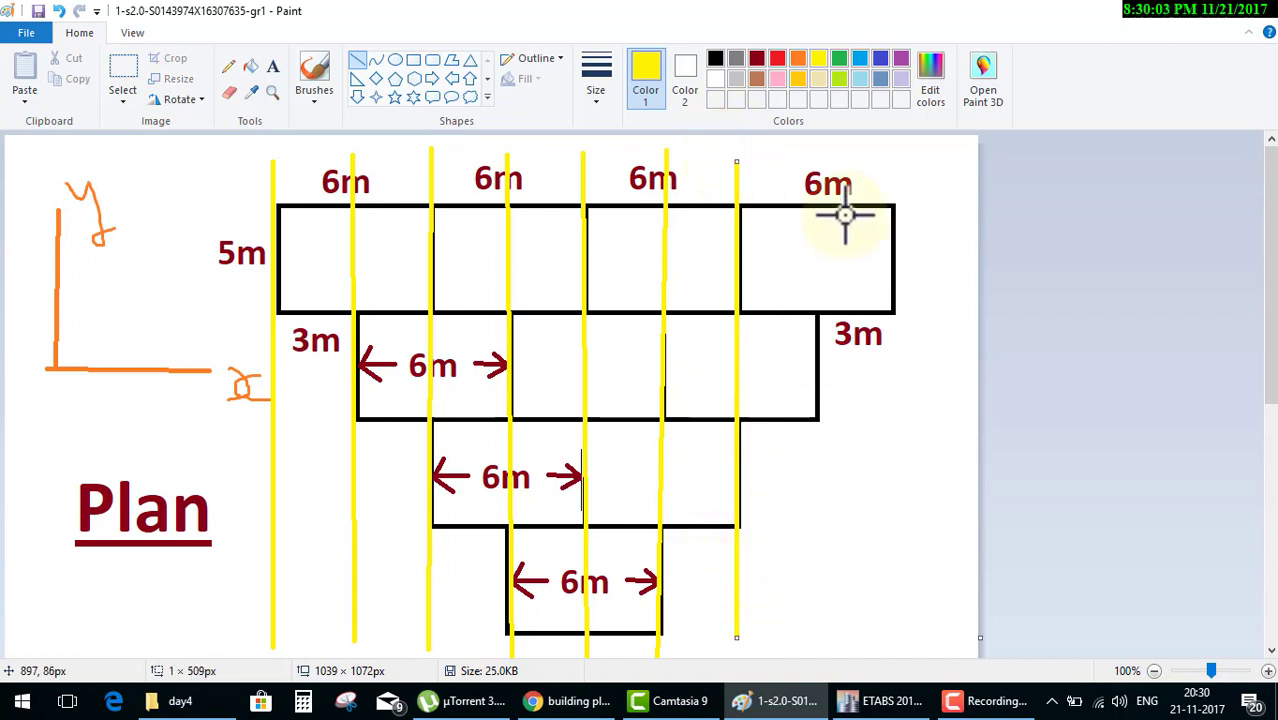
drag(818, 160, 814, 602)
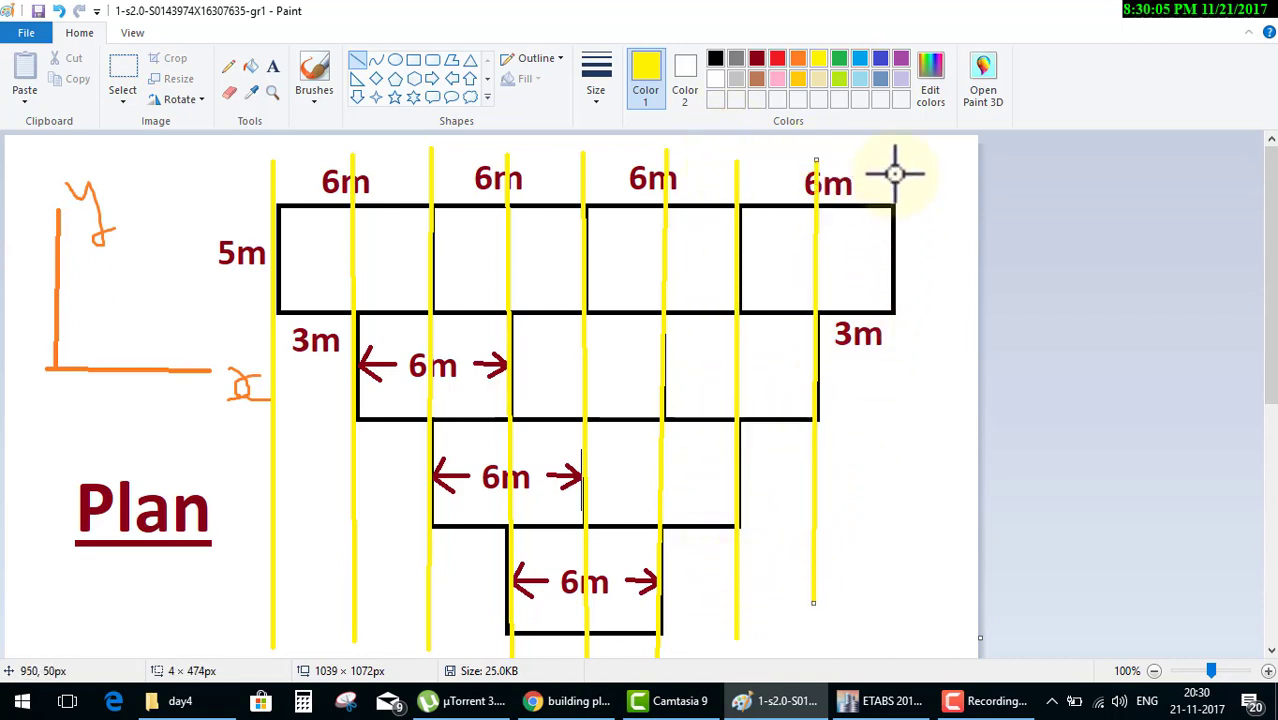
mouse_move(889, 150)
mouse_down()
mouse_move(887, 485)
mouse_move(902, 628)
mouse_up()
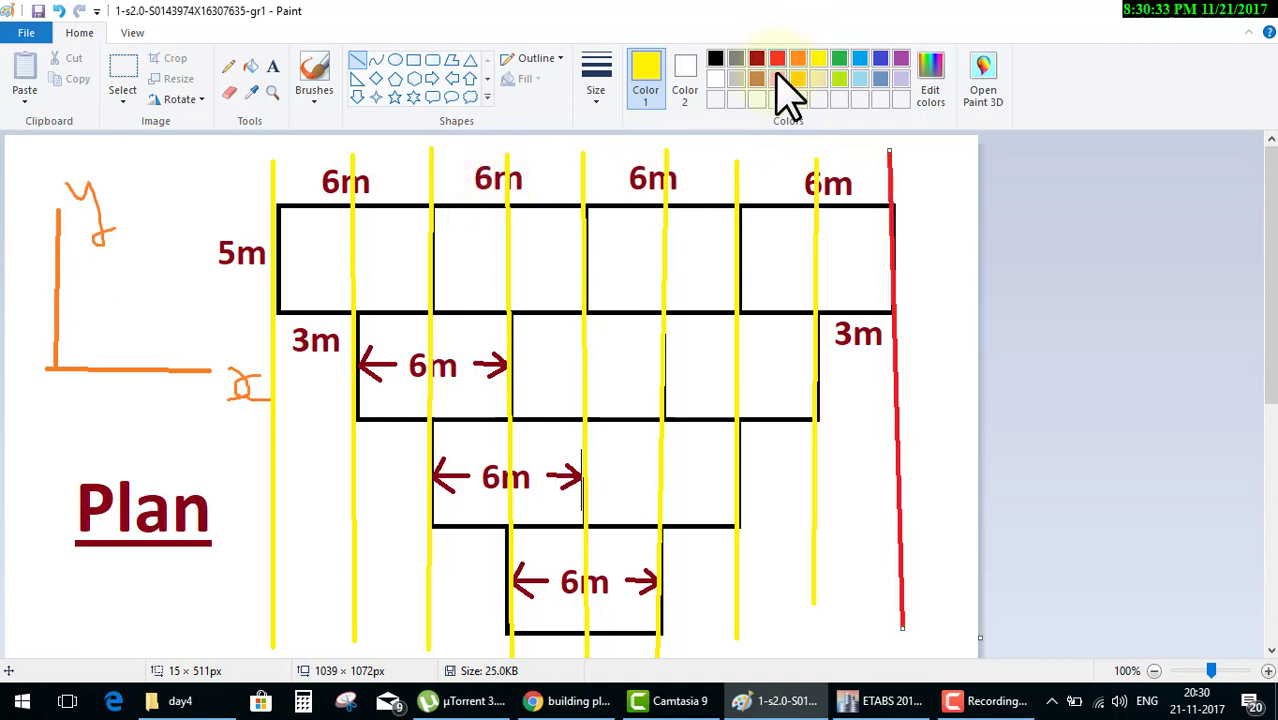
Keep the rightmost gridline yellow and set the drawing colour to green.
click(839, 59)
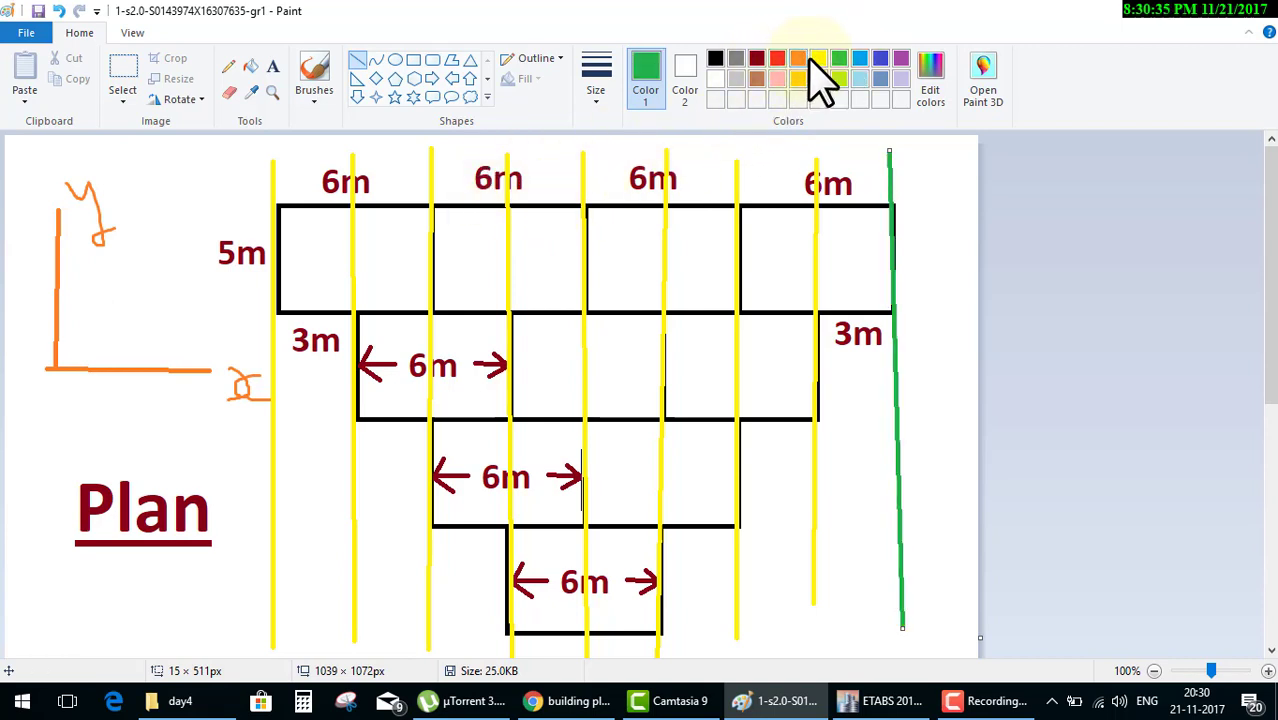
click(818, 59)
click(771, 148)
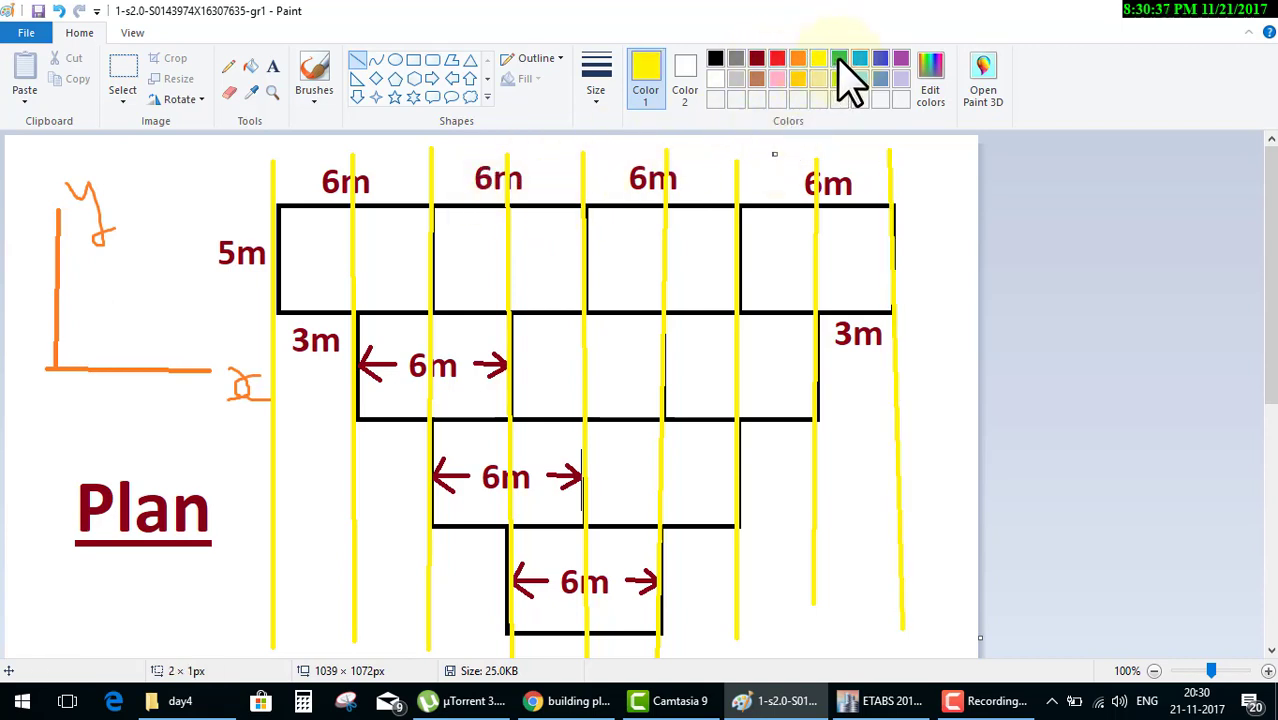
click(839, 59)
Draw five green horizontal lines along the plan's beam lines, top to bottom edge.
drag(172, 207, 970, 207)
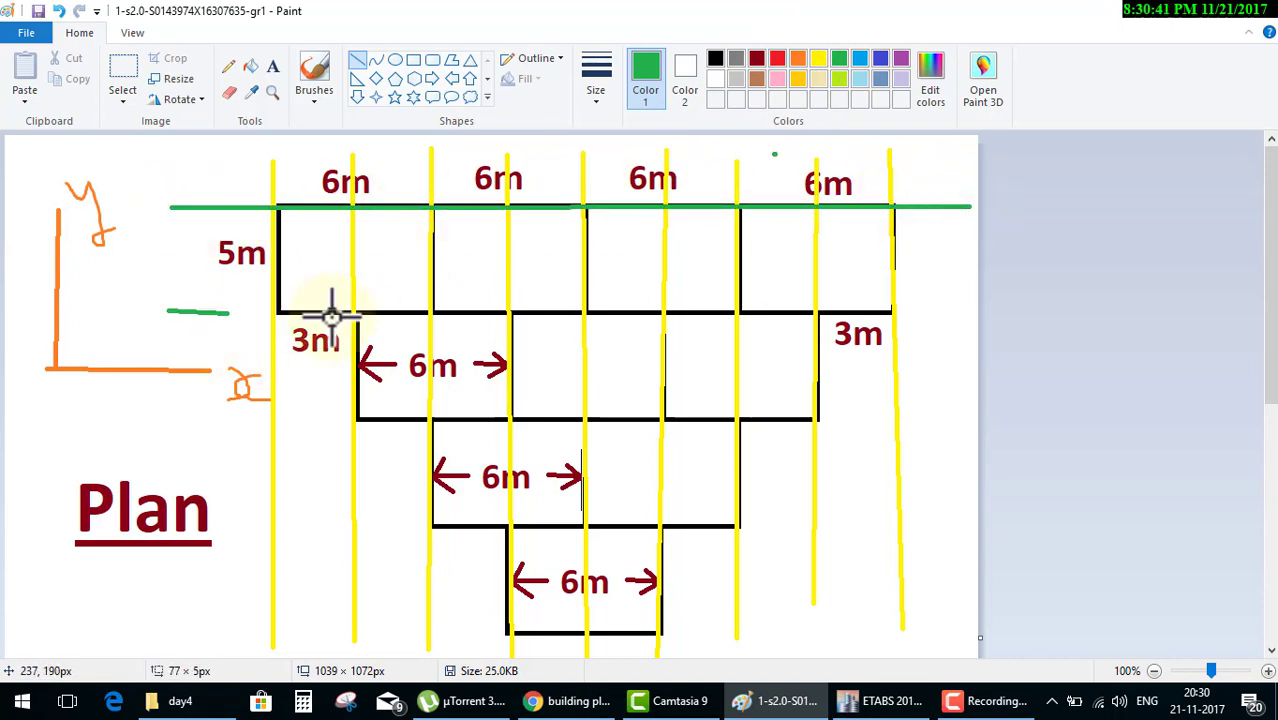
drag(167, 311, 951, 310)
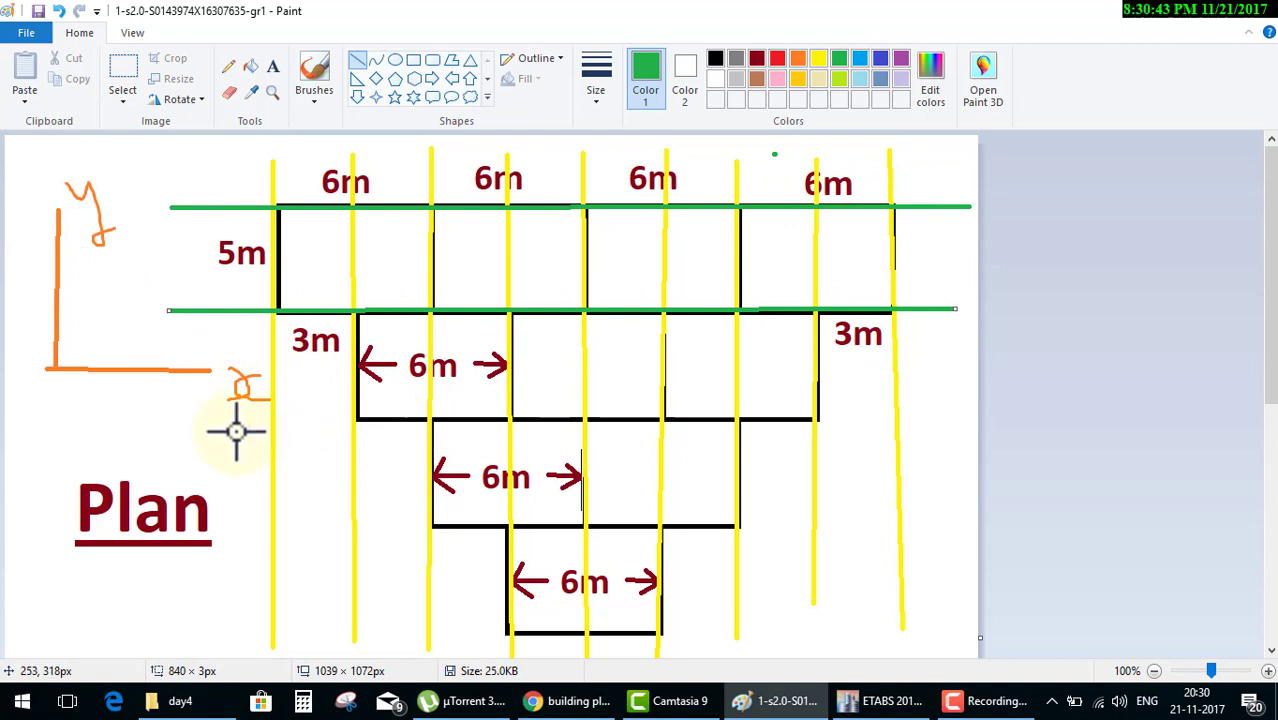
drag(219, 421, 975, 418)
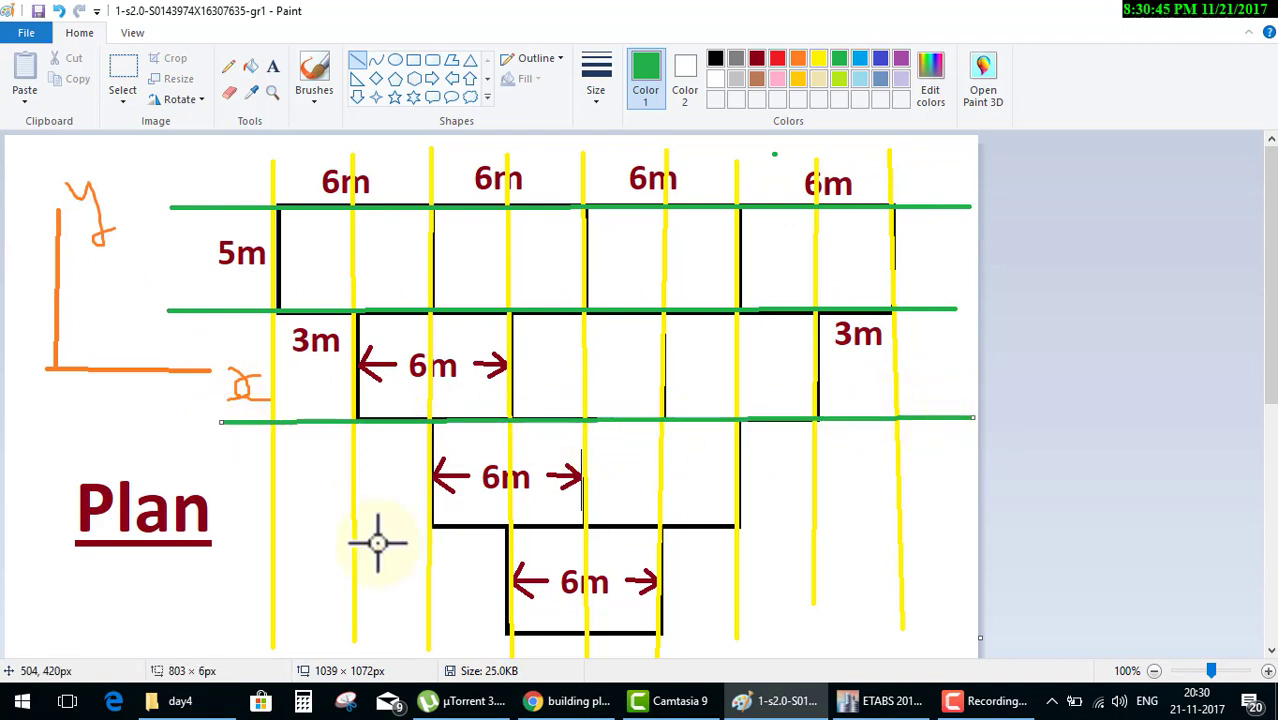
drag(285, 523, 967, 519)
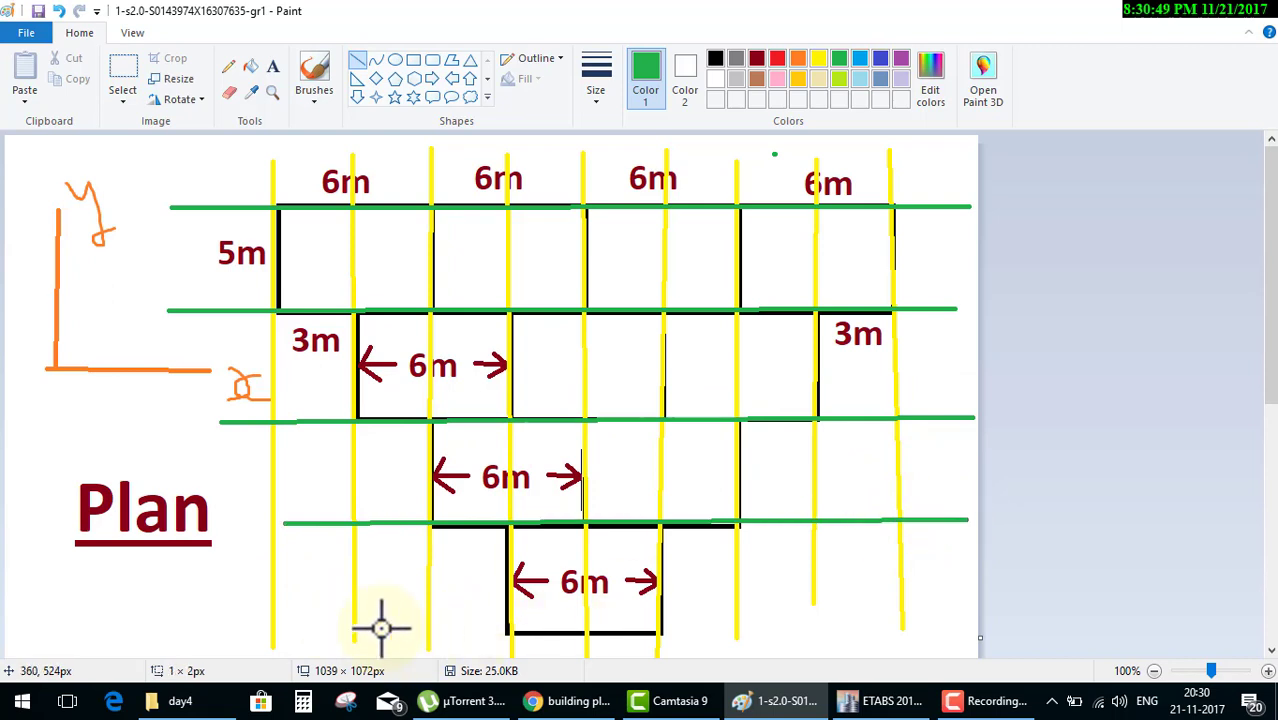
drag(341, 628, 933, 636)
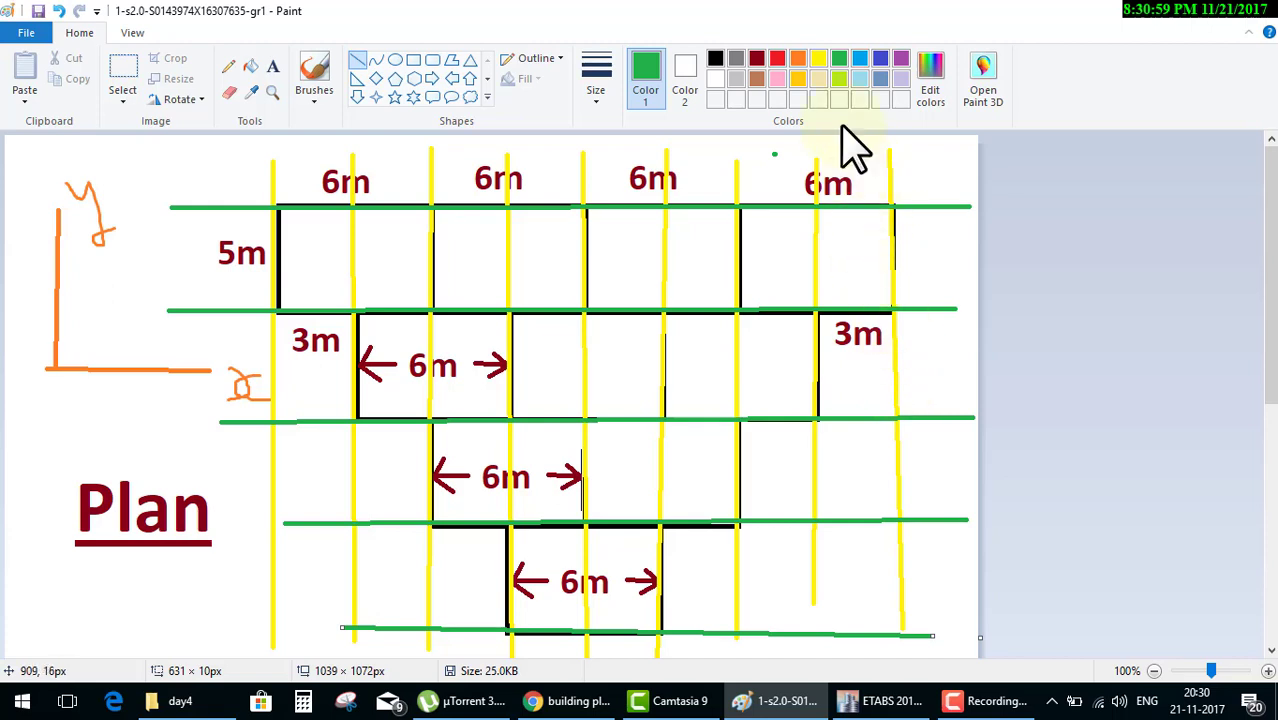
Pick a red brush, then bring the ETABS window forward.
click(335, 70)
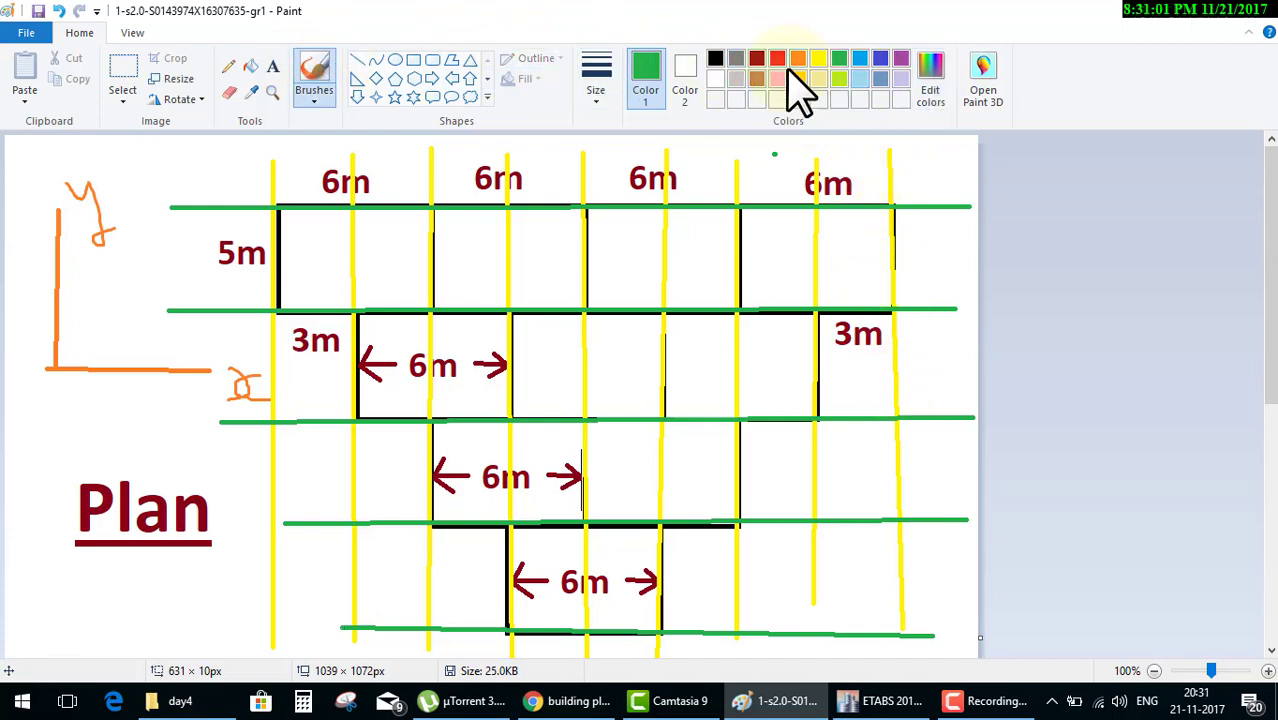
click(777, 60)
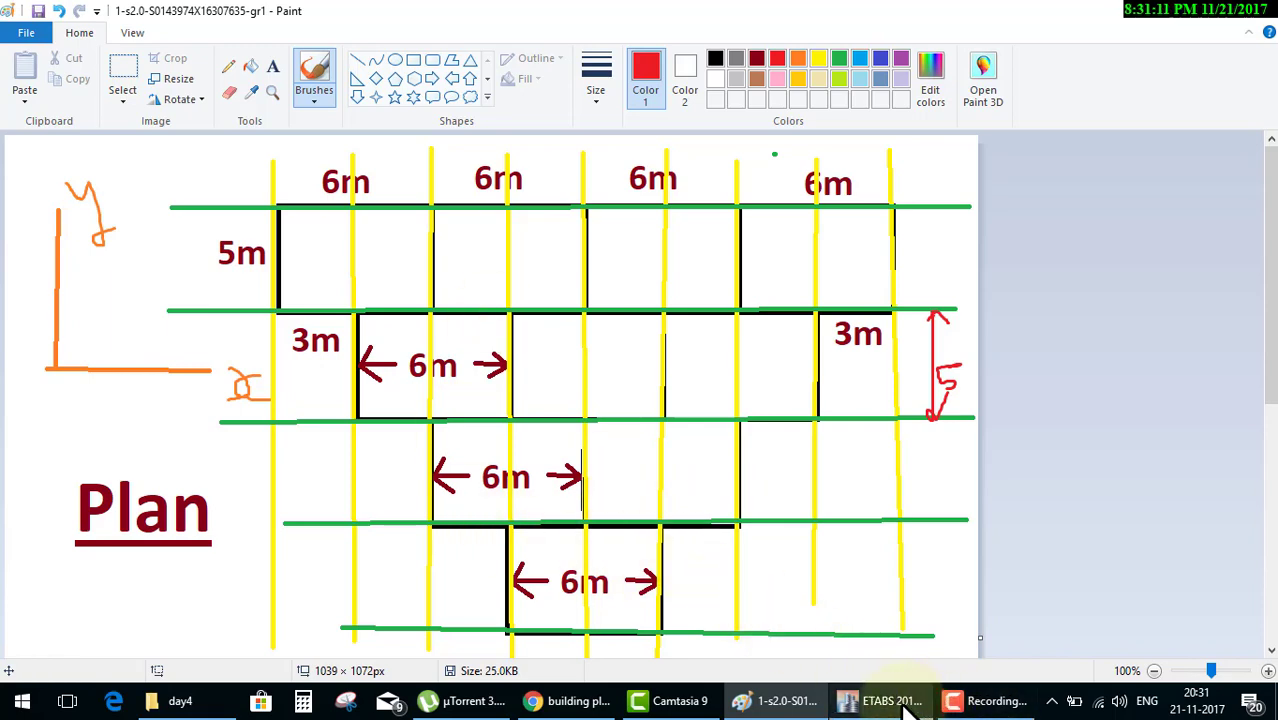
click(880, 700)
Start a new model, discarding changes and accepting metric Indian code settings.
click(18, 34)
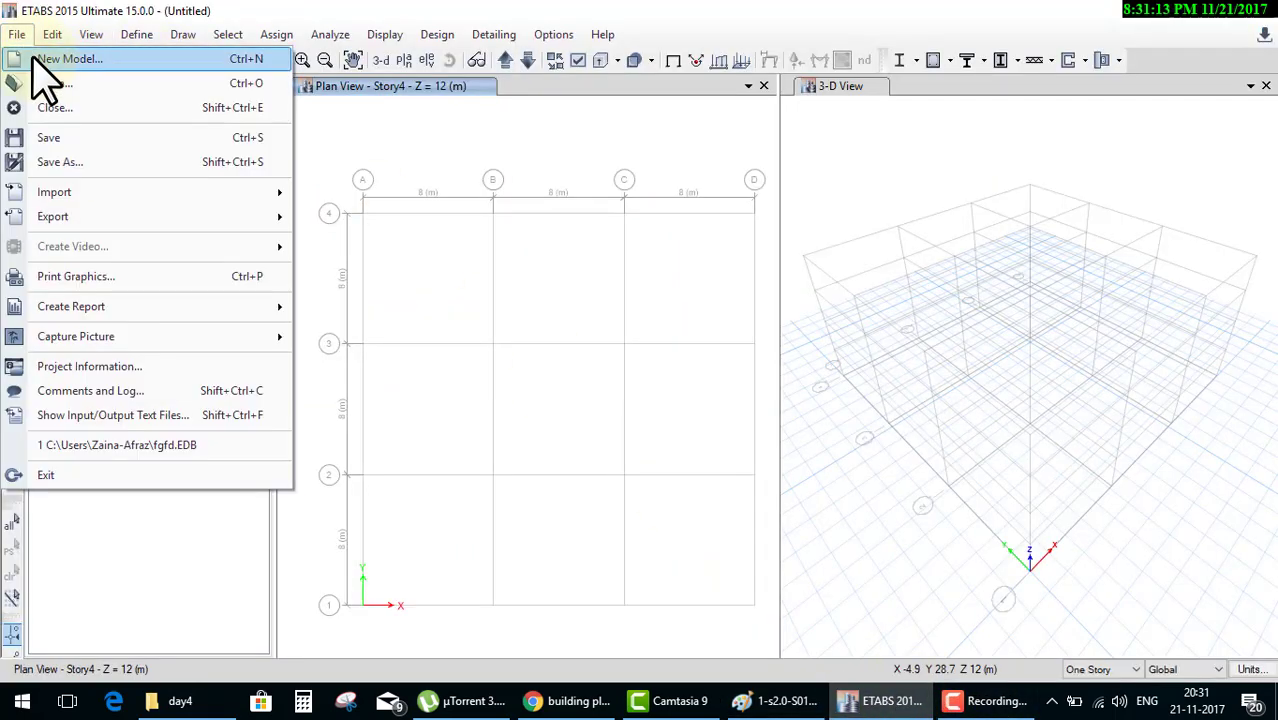
click(42, 57)
click(612, 420)
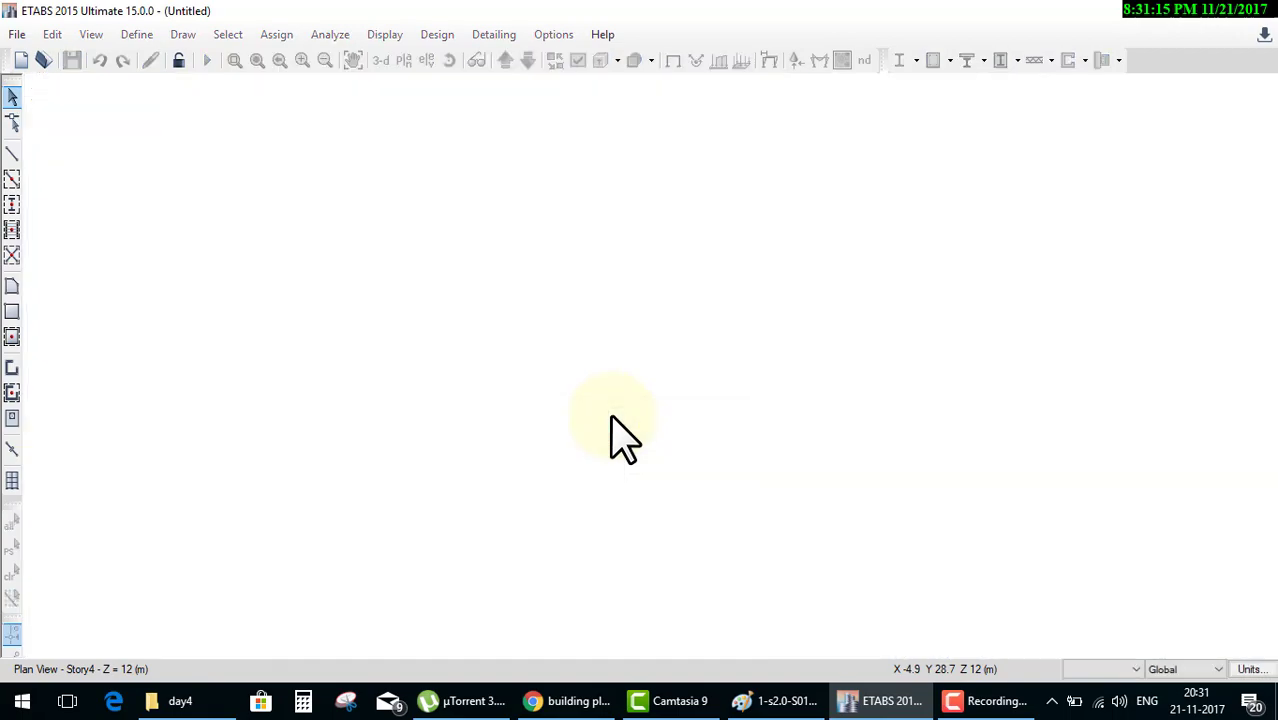
click(563, 302)
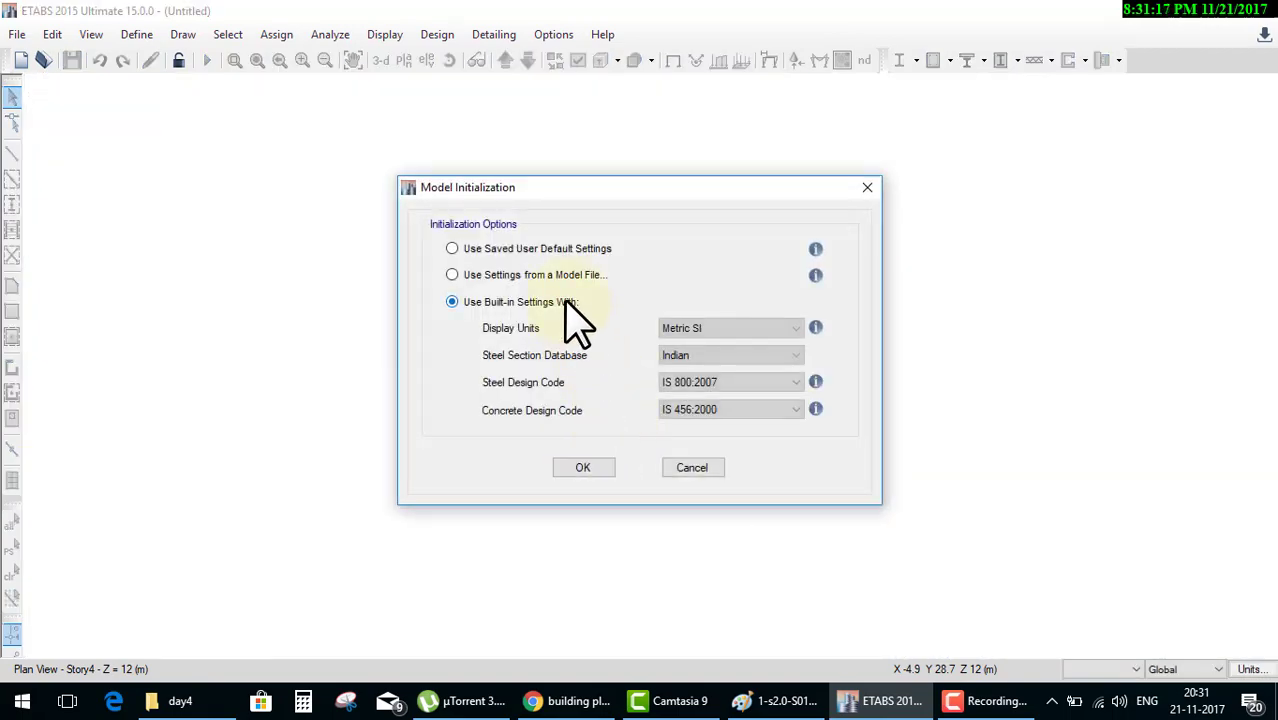
click(580, 468)
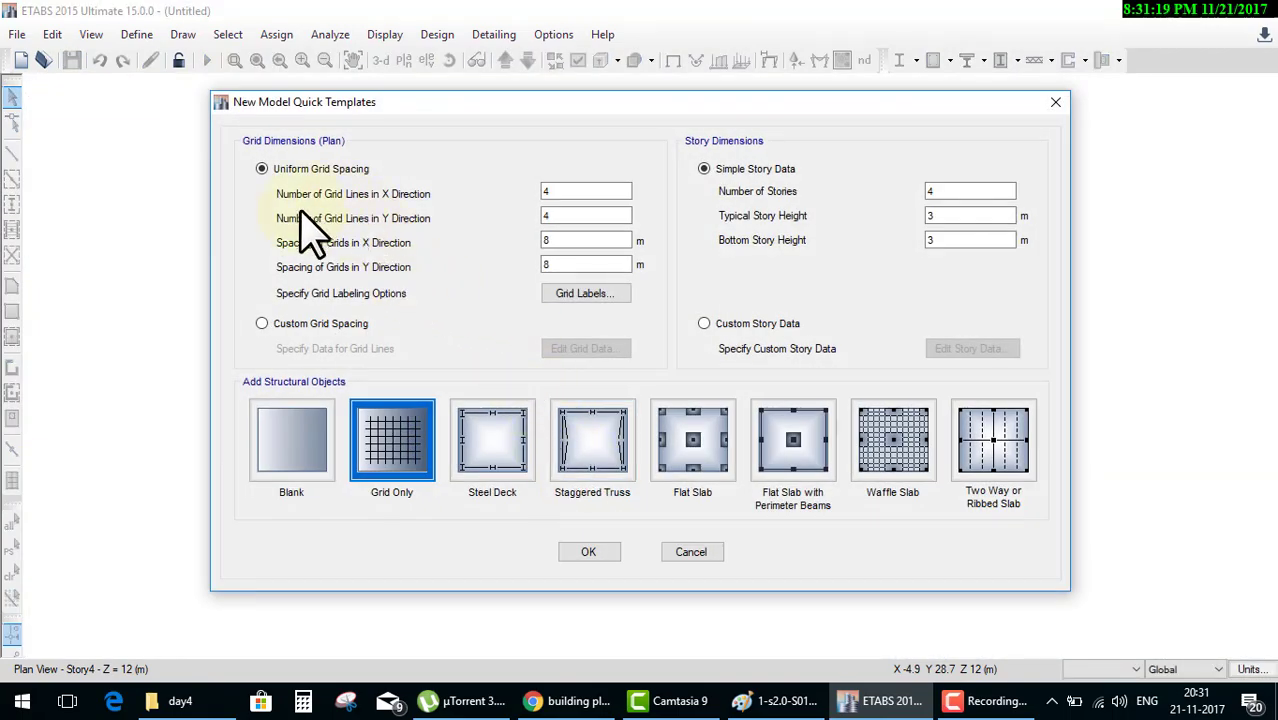
Create a grid-only template of 9 × 5 lines spaced 3 m and 5 m, four 3 m storeys.
click(775, 700)
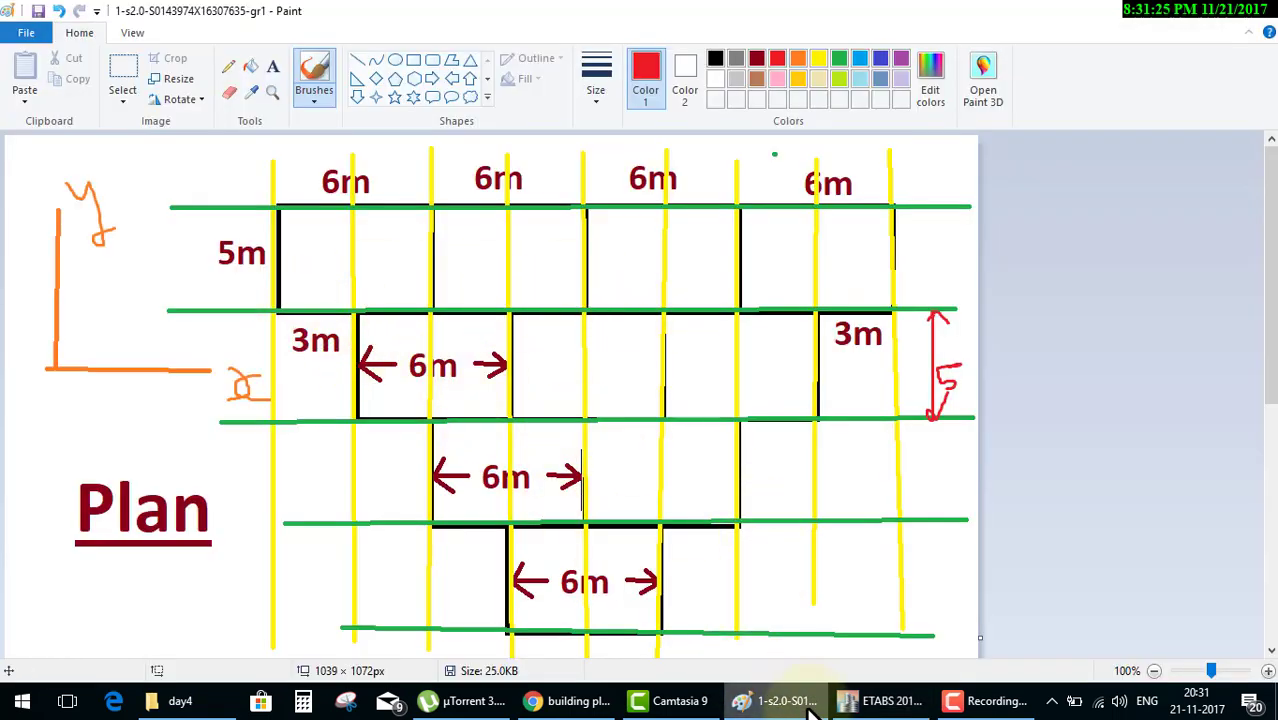
click(878, 705)
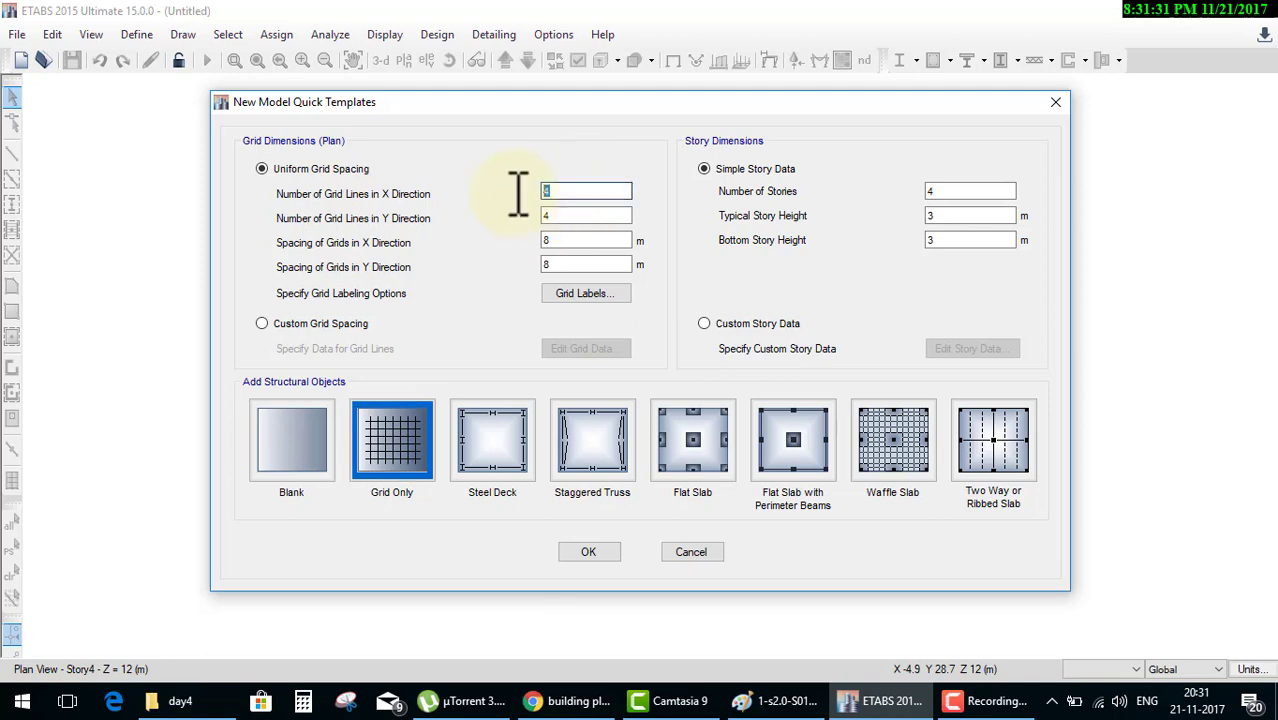
double_click(570, 191)
text(9)
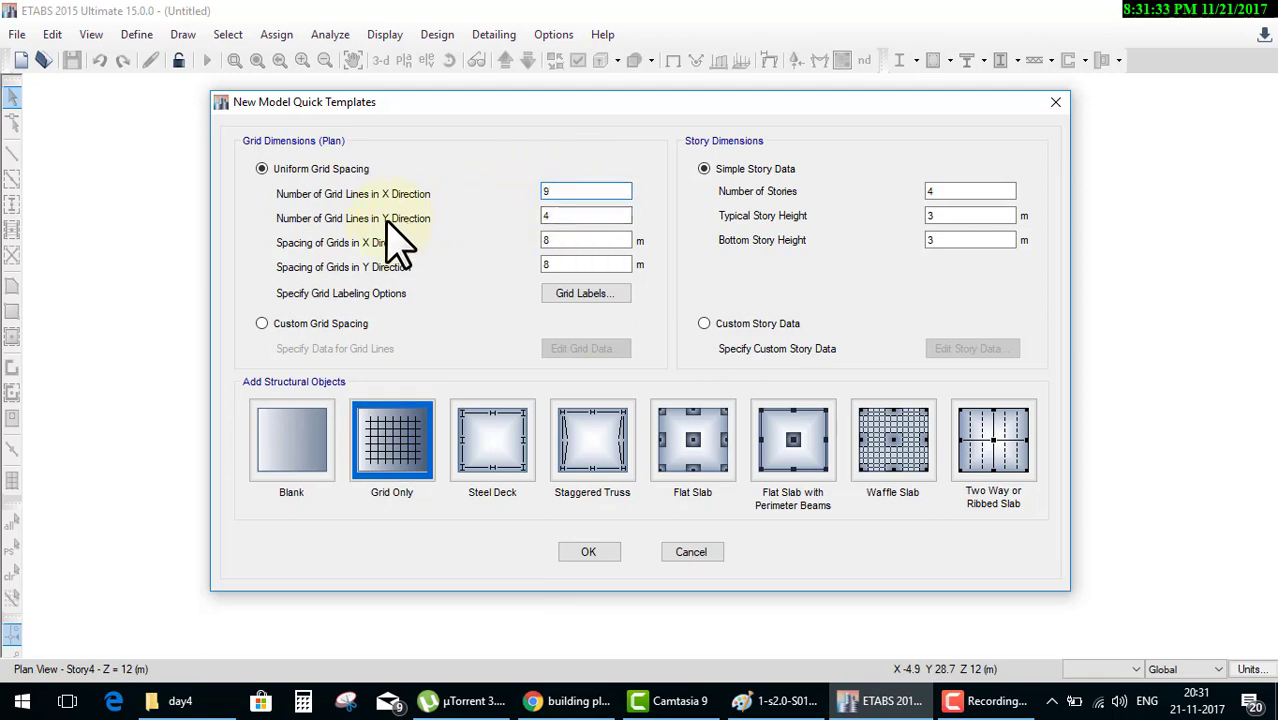
double_click(560, 214)
text(5)
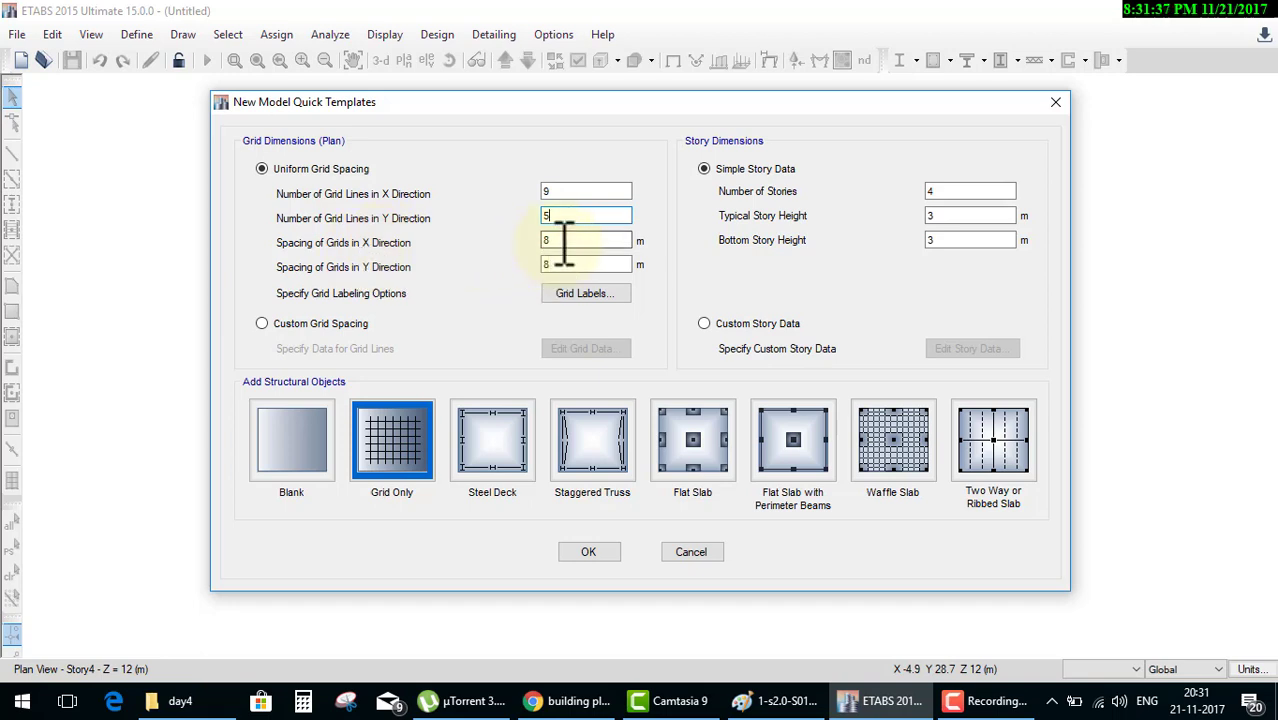
text(3)
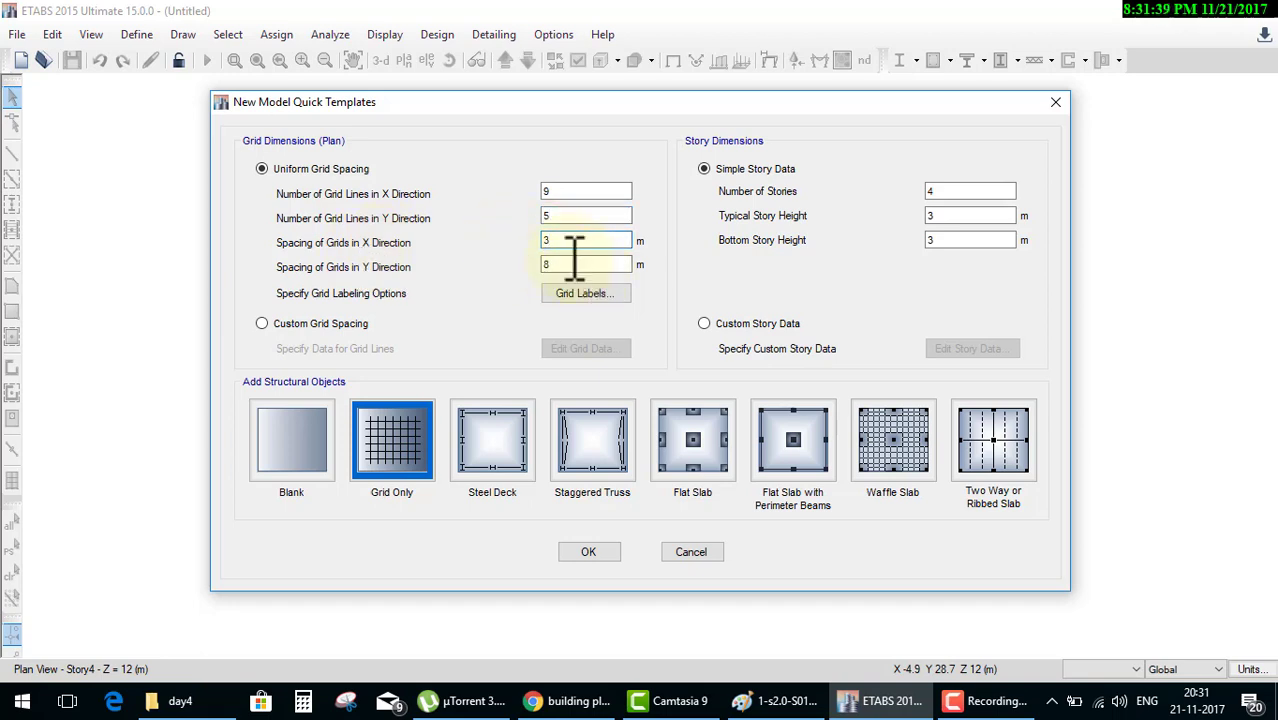
double_click(575, 263)
text(5)
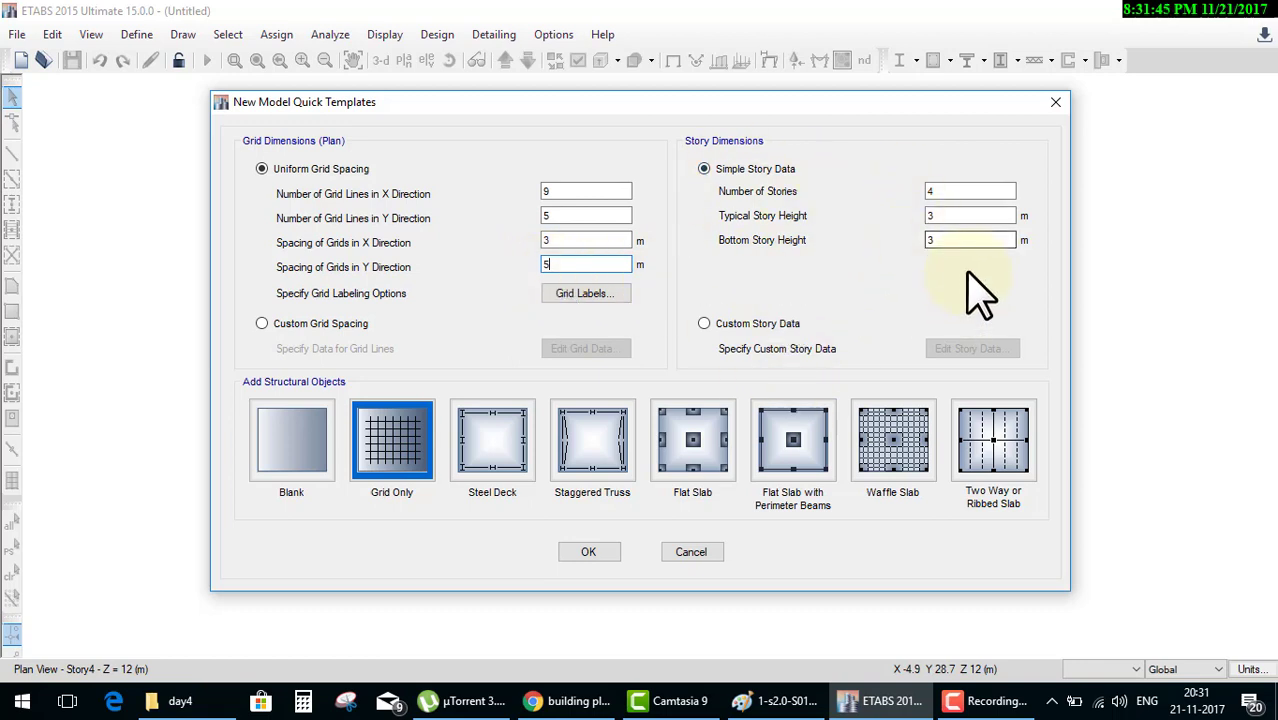
click(601, 550)
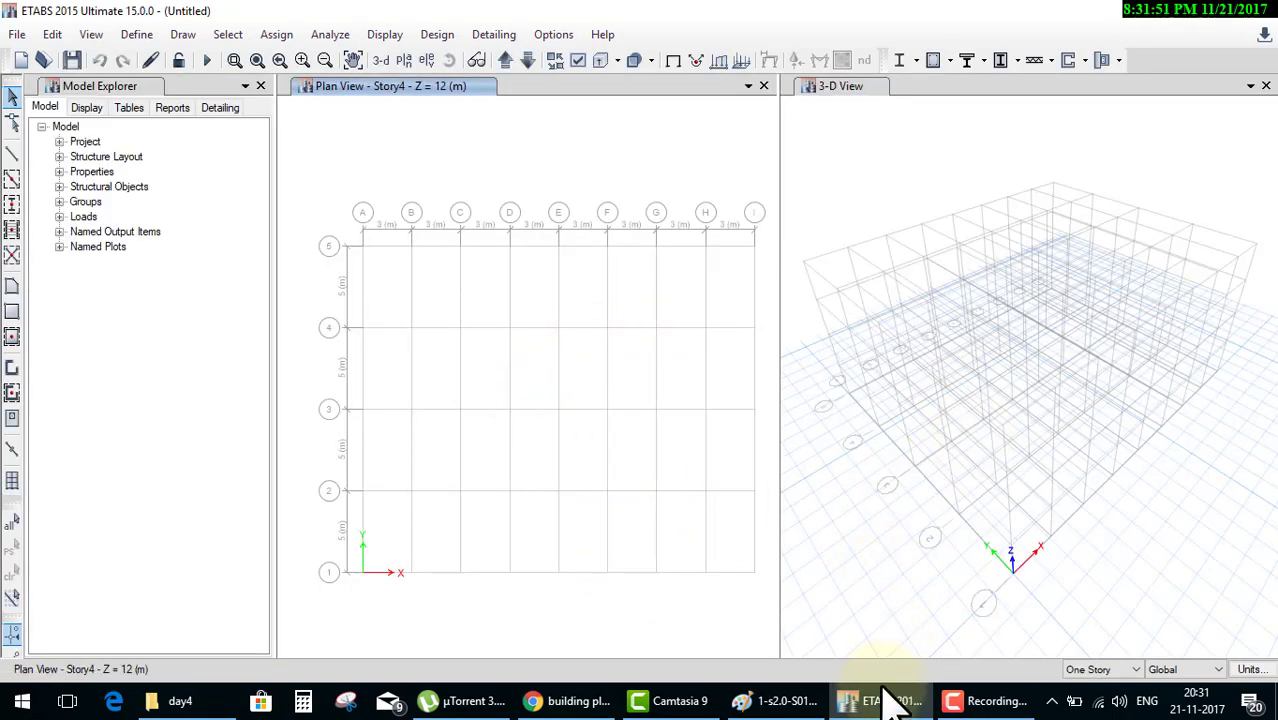
Undo the coloured gridlines on the Paint sketch, restore the bottom 6m arrow, and return to ETABS.
click(776, 701)
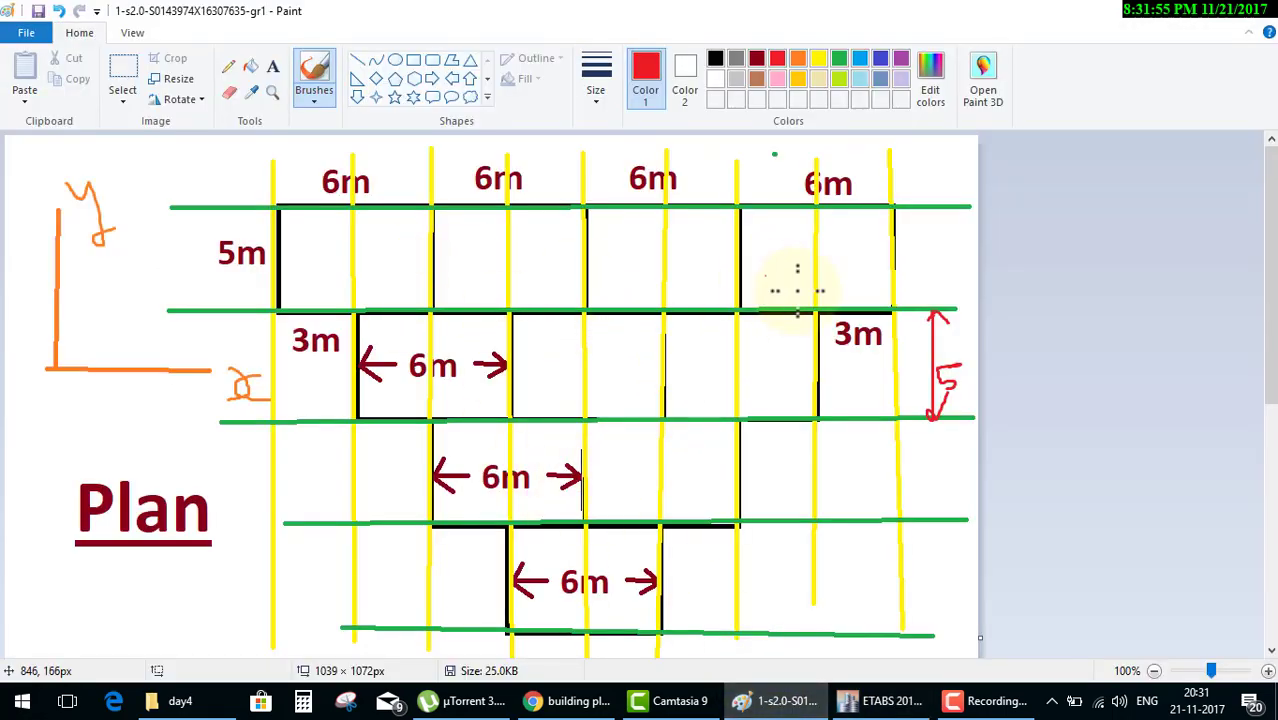
key(ctrl+z)
key(ctrl+z)
key(ctrl+z)
key(ctrl+z)
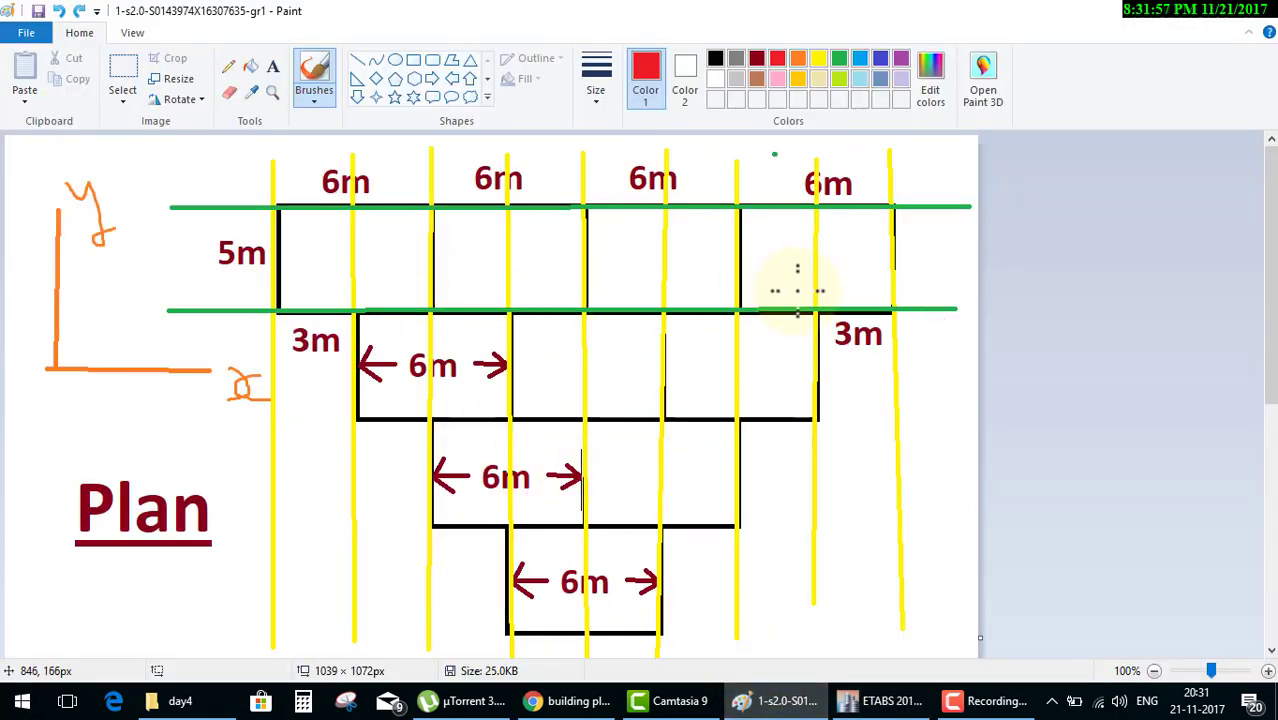
key(ctrl+z)
key(ctrl+z)
key(ctrl+z)
key(ctrl+z)
key(ctrl+z)
key(ctrl+z)
key(ctrl+z)
key(ctrl+z)
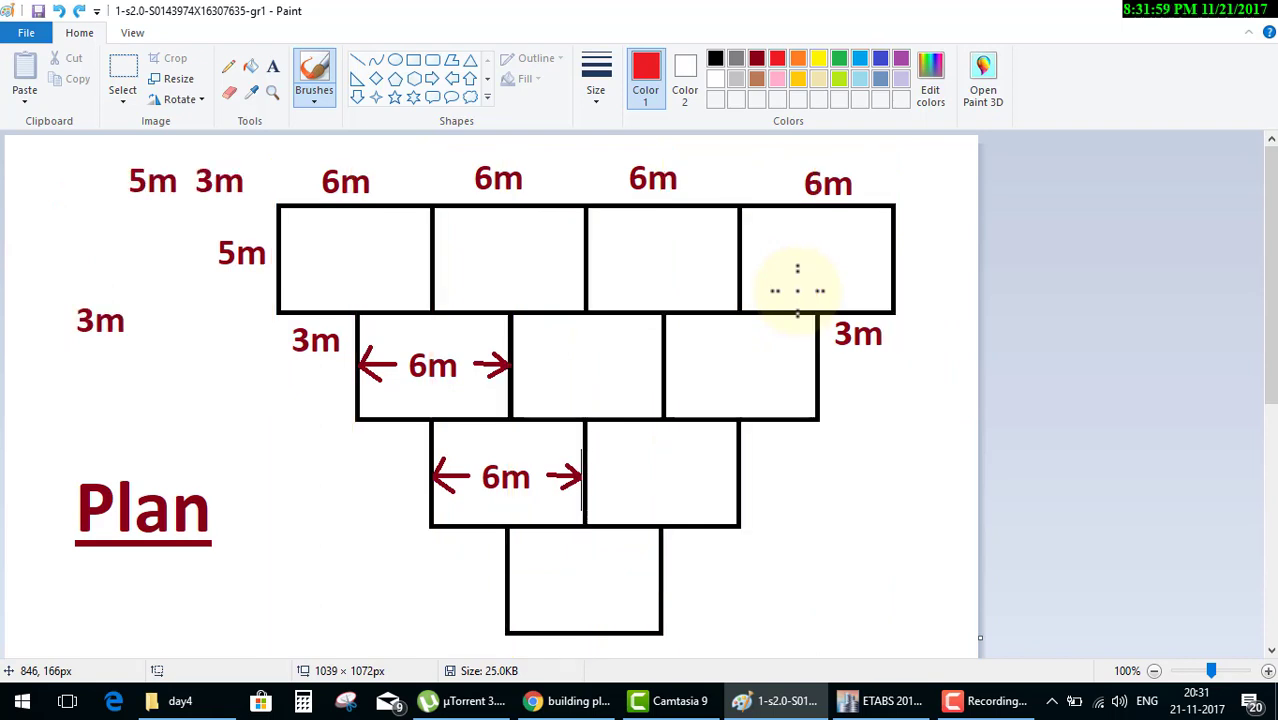
key(ctrl+y)
key(ctrl+y)
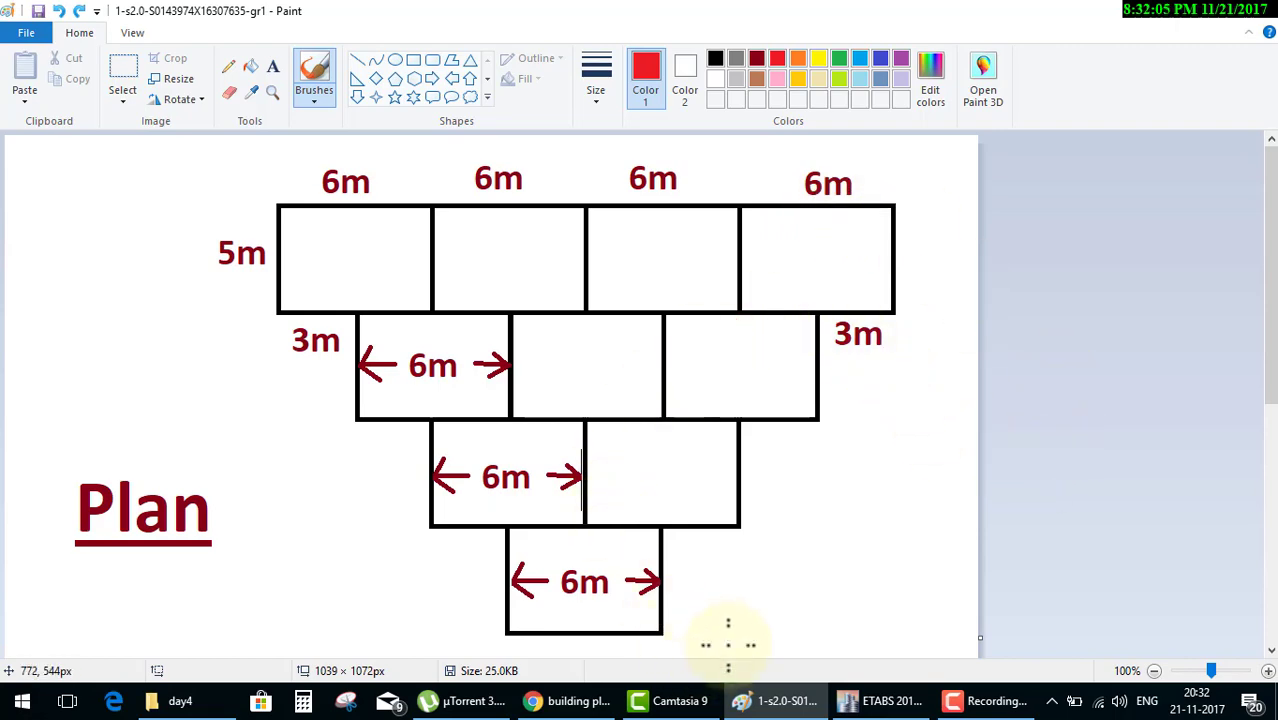
mouse_move(880, 701)
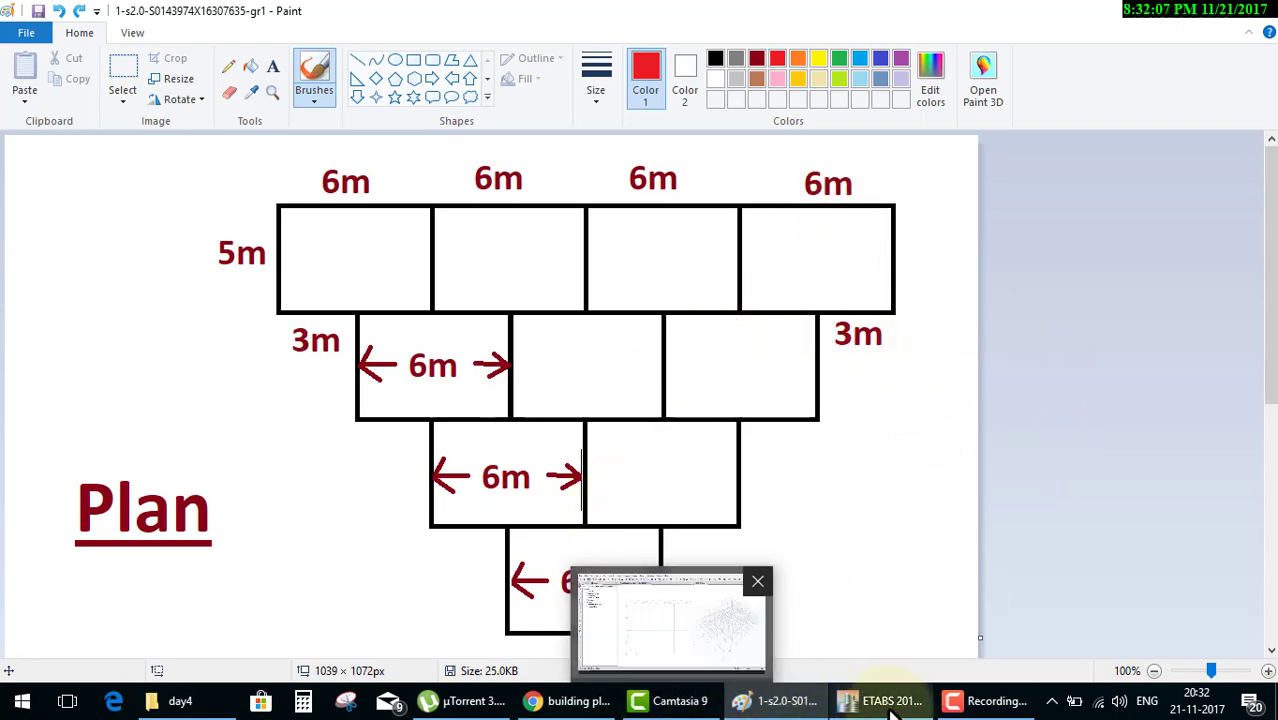
click(893, 708)
click(893, 708)
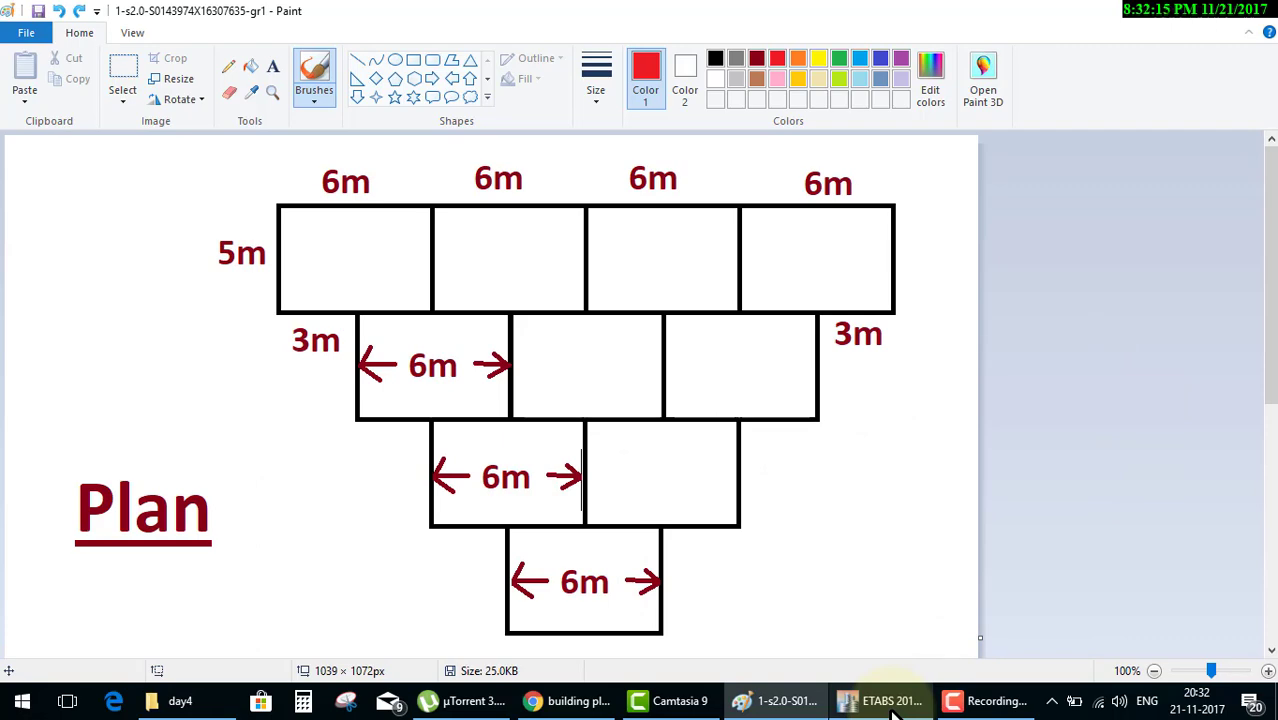
click(893, 708)
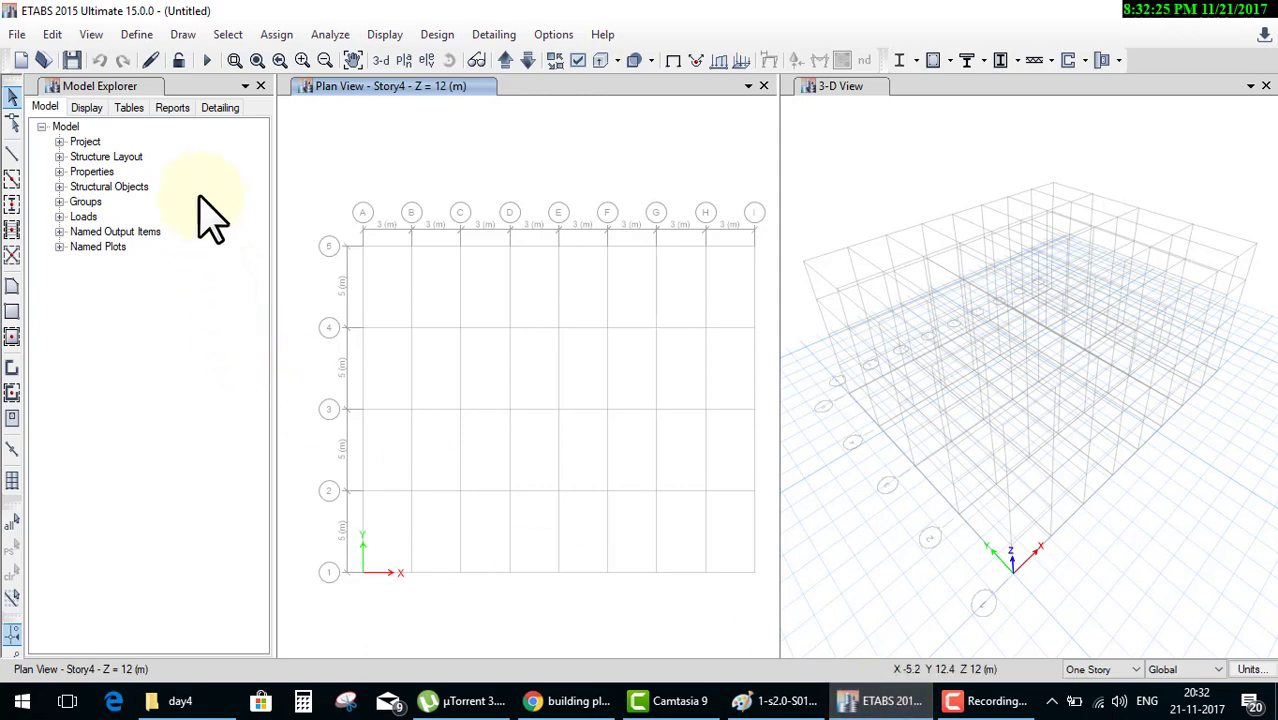
Add a new material with region India and type Concrete.
click(137, 36)
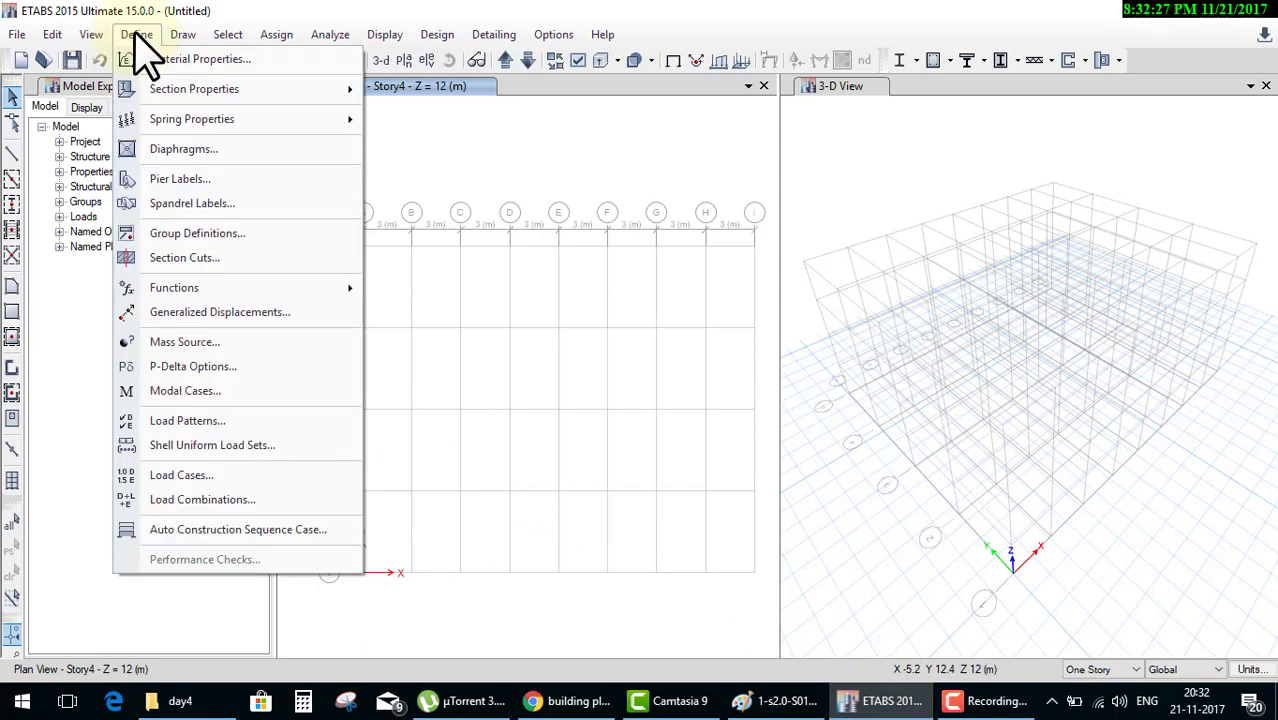
click(158, 60)
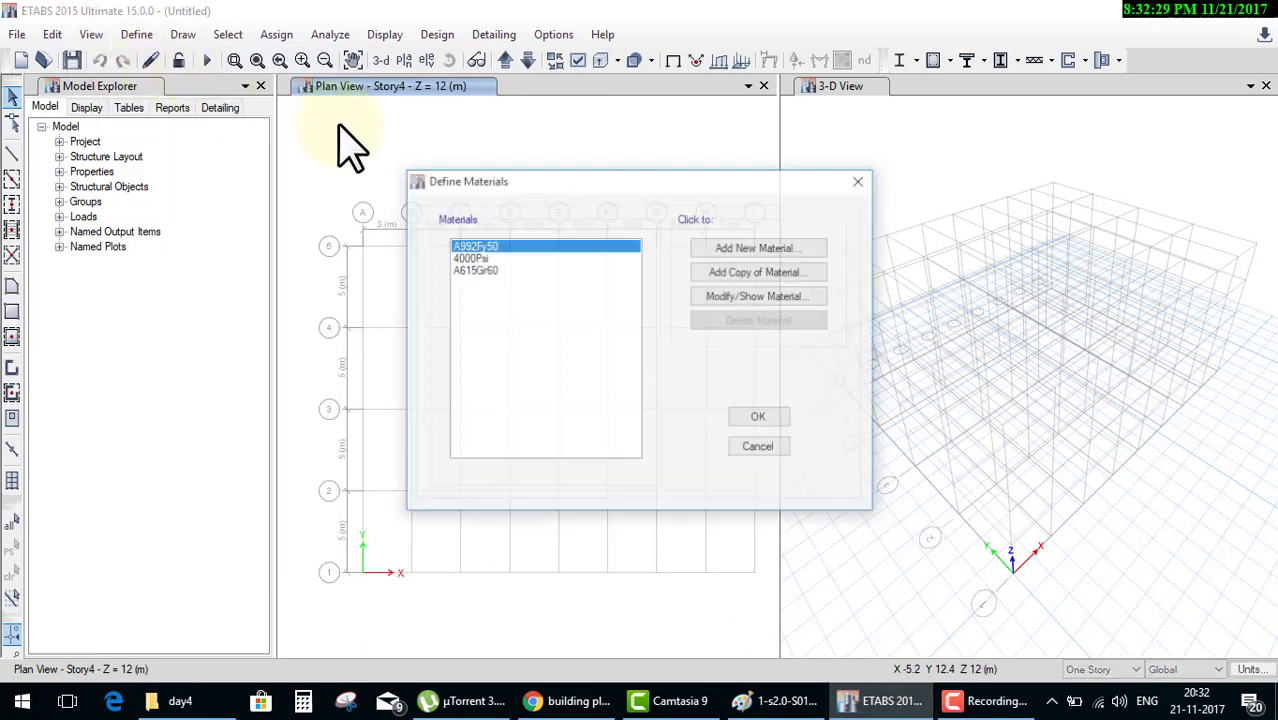
click(745, 262)
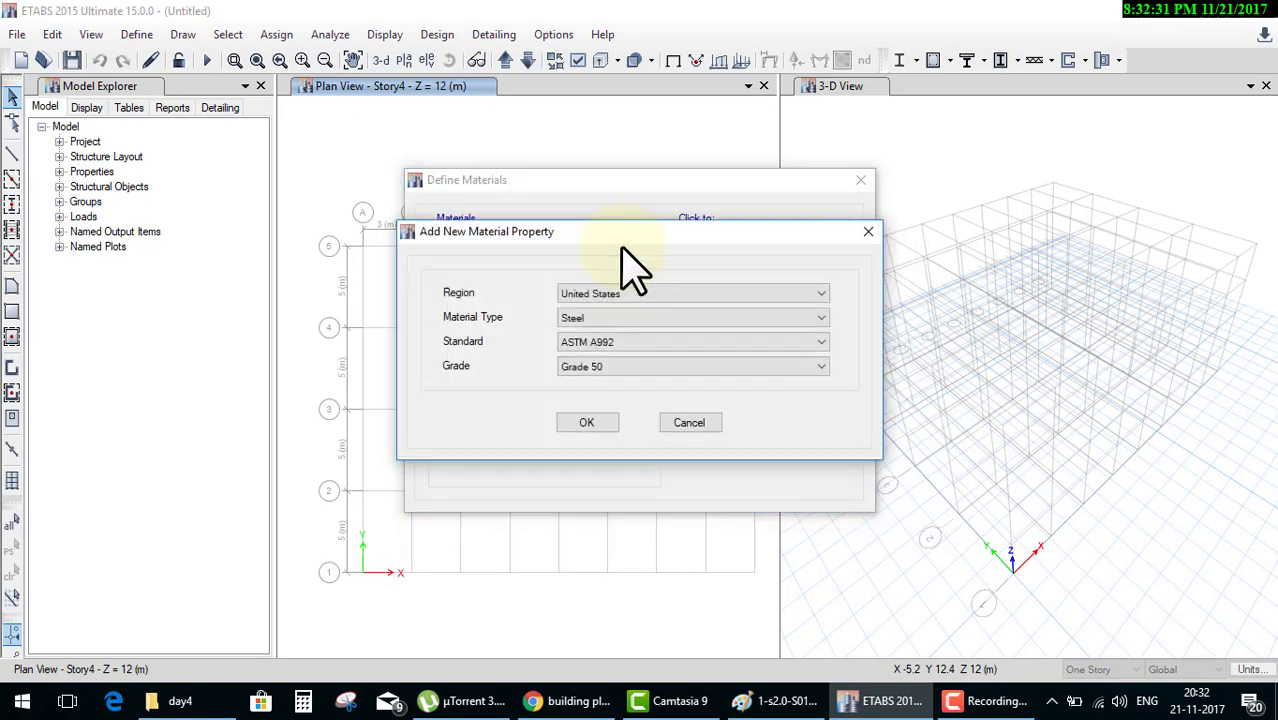
click(608, 295)
click(600, 335)
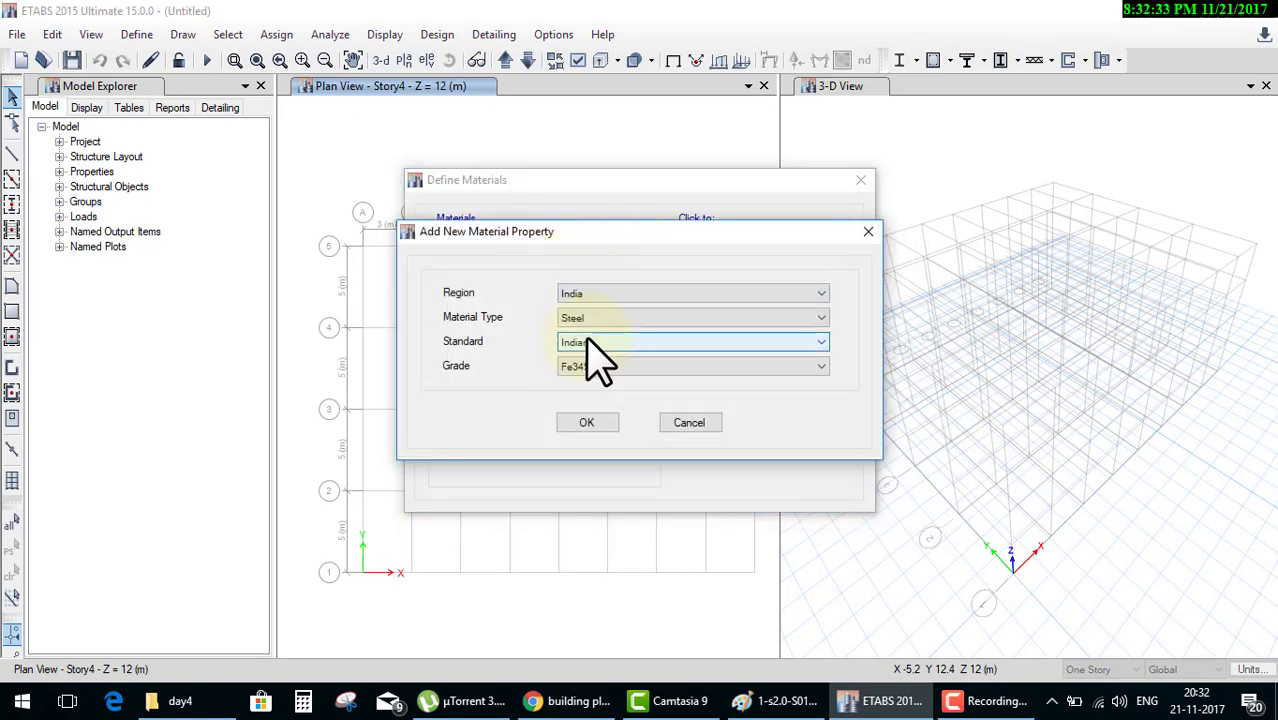
click(601, 322)
click(593, 345)
Choose grade M20, accept its property data, and close the materials list.
click(600, 366)
click(592, 396)
click(602, 425)
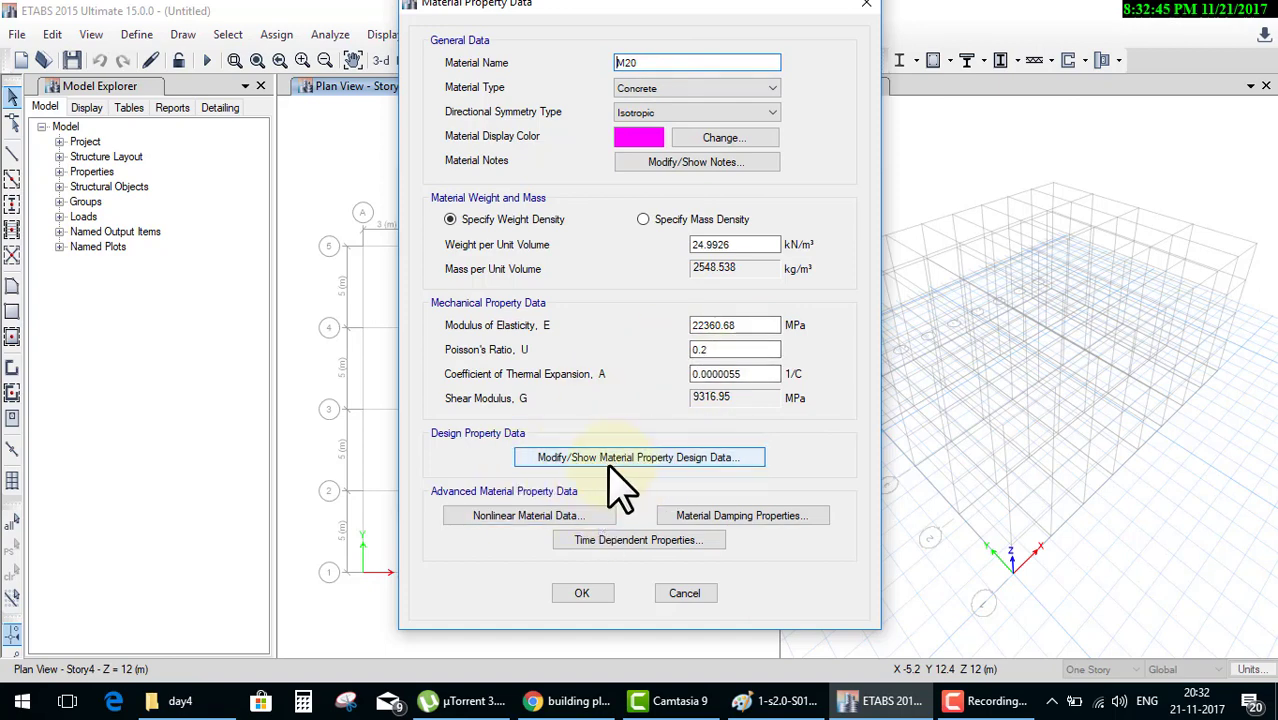
click(578, 592)
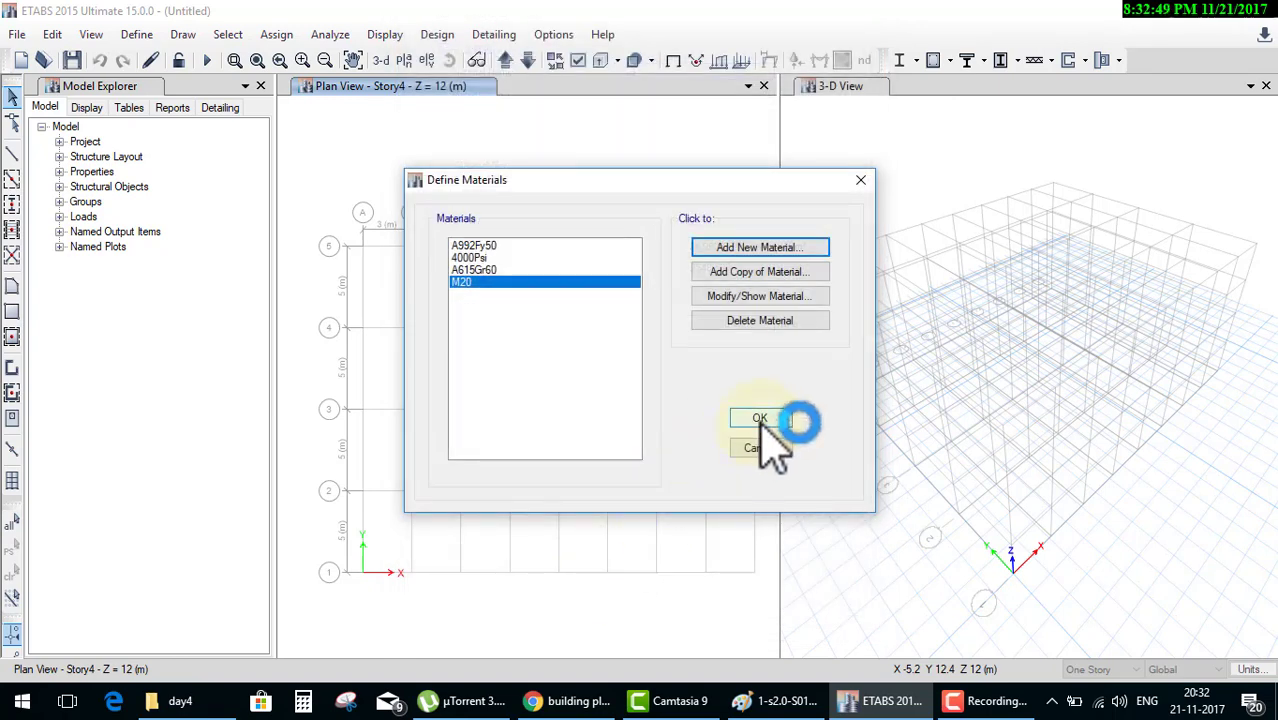
click(468, 284)
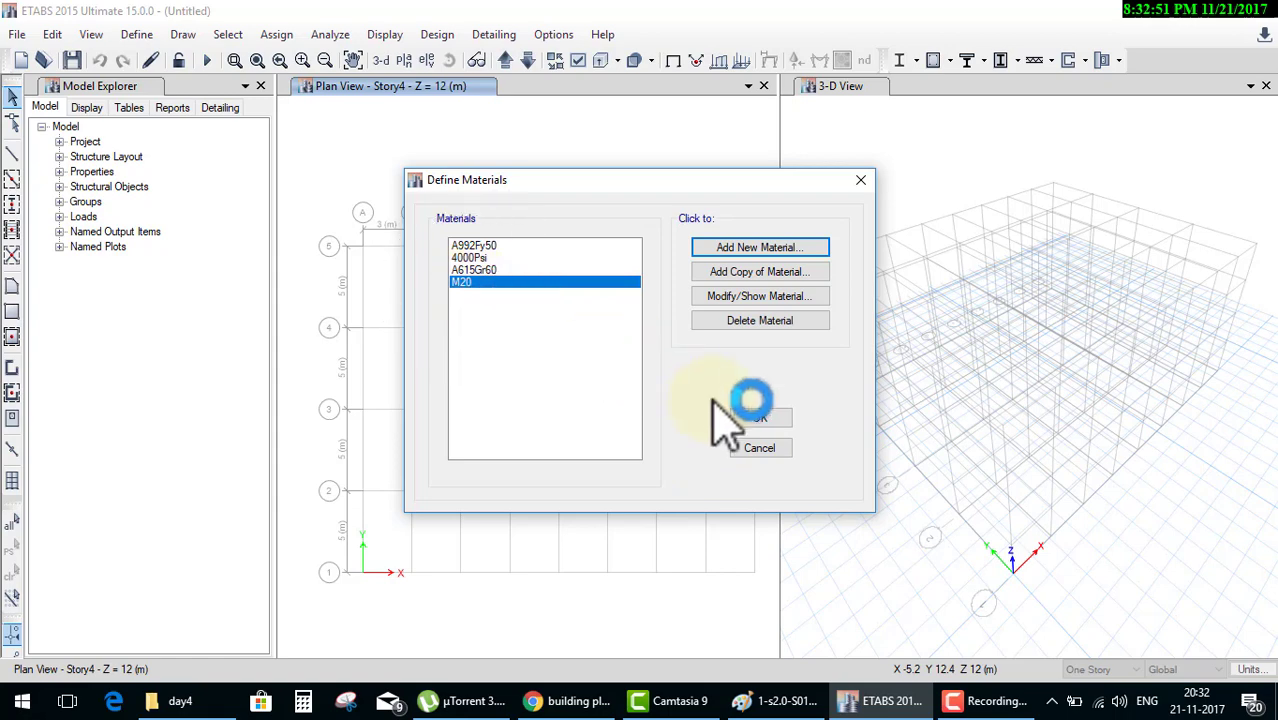
click(758, 418)
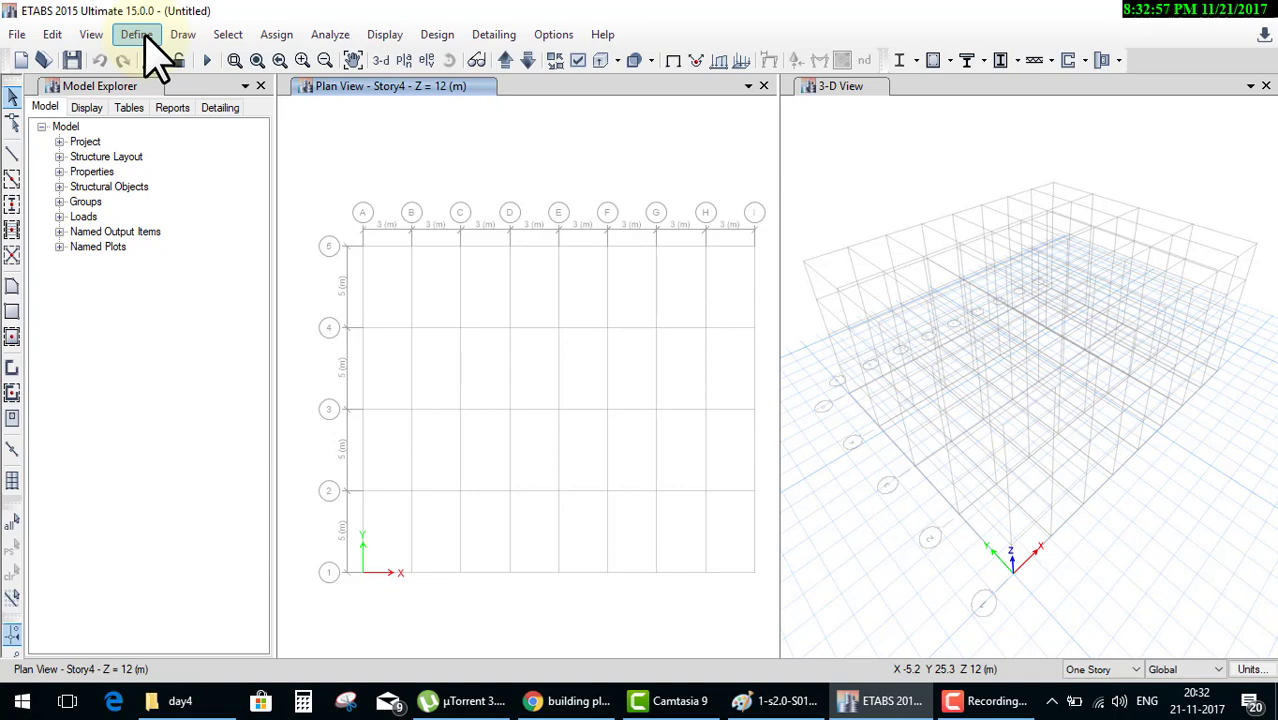
Define concrete rectangular frame section 'beab' in M20, 600 mm deep by 300 mm wide.
click(140, 36)
mouse_move(194, 89)
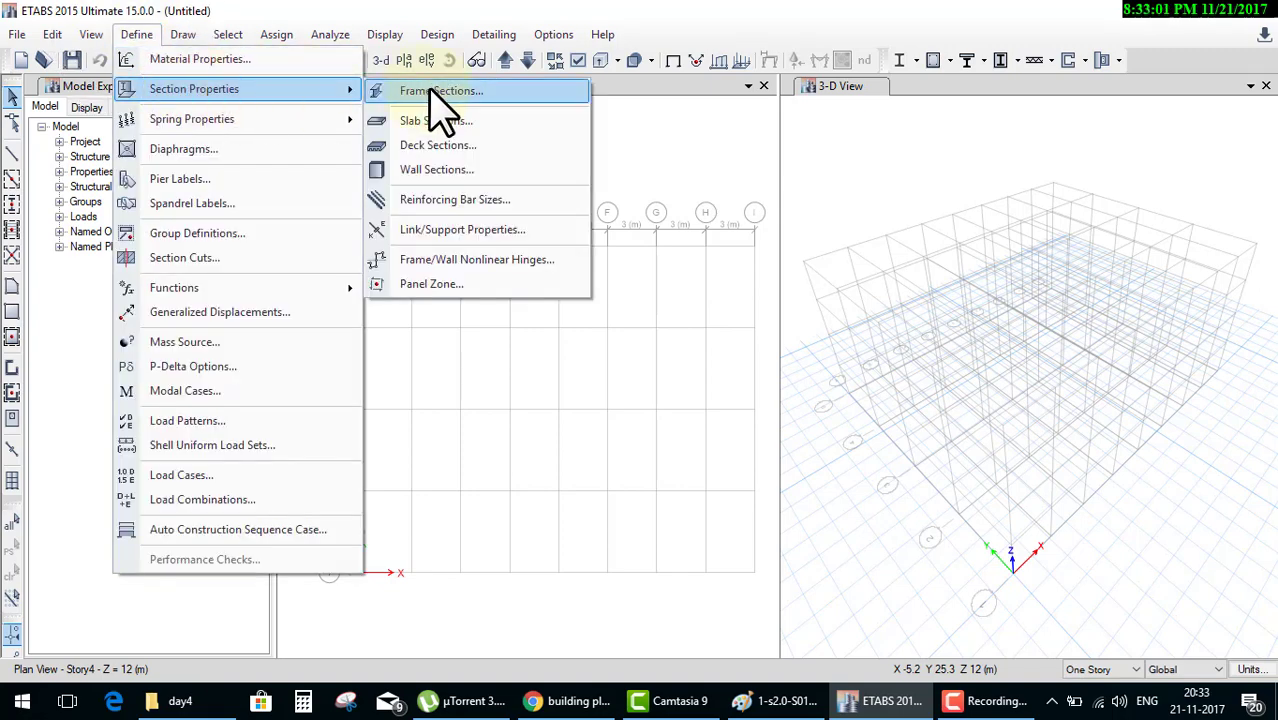
click(431, 90)
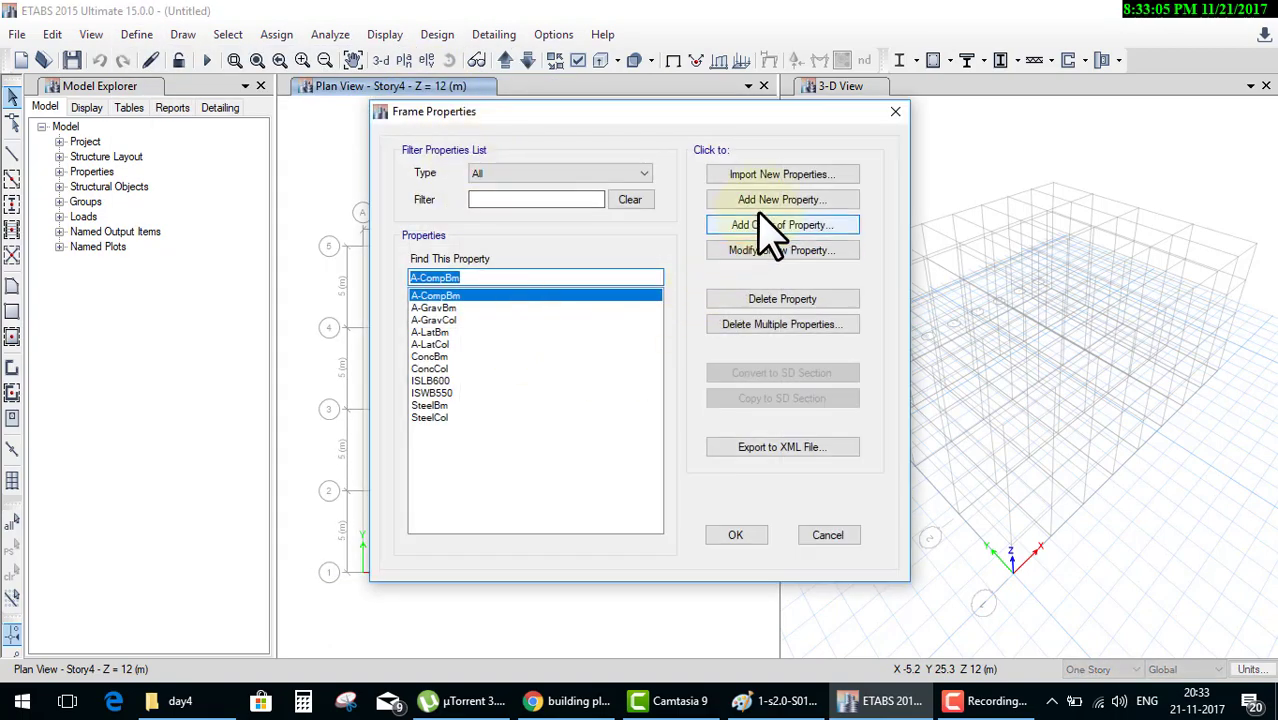
click(771, 200)
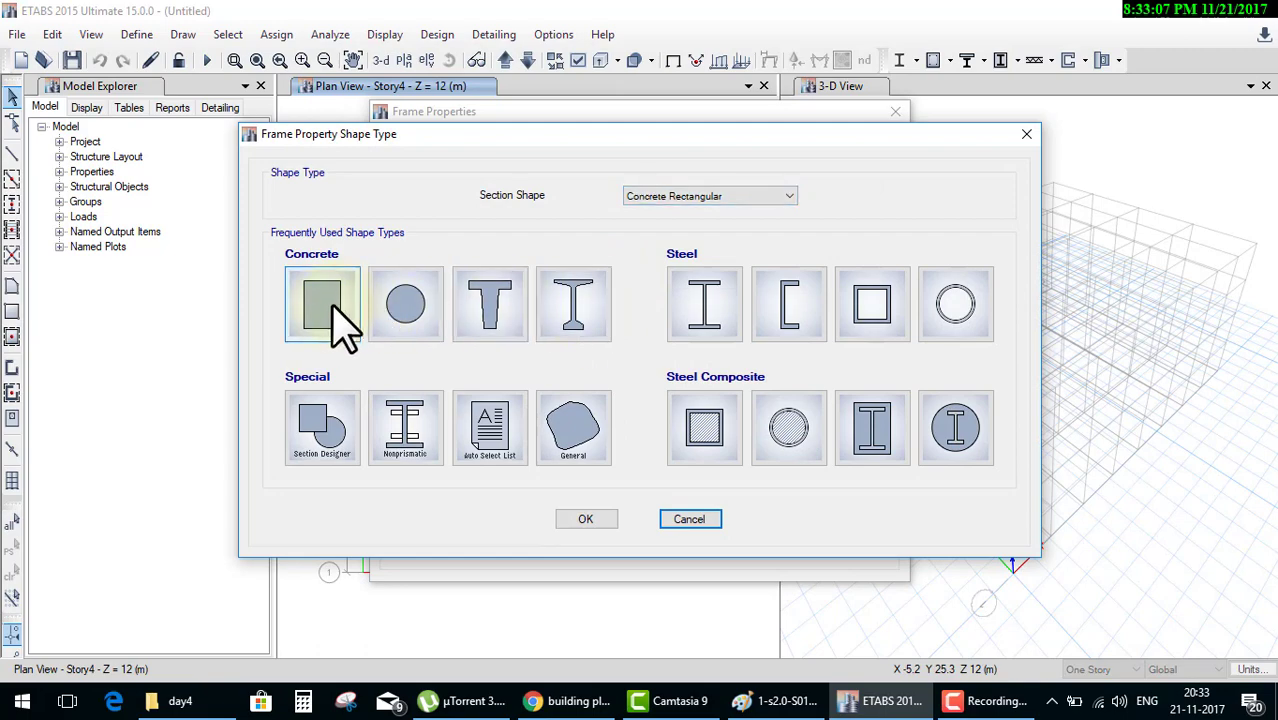
key(Escape)
text(bea)
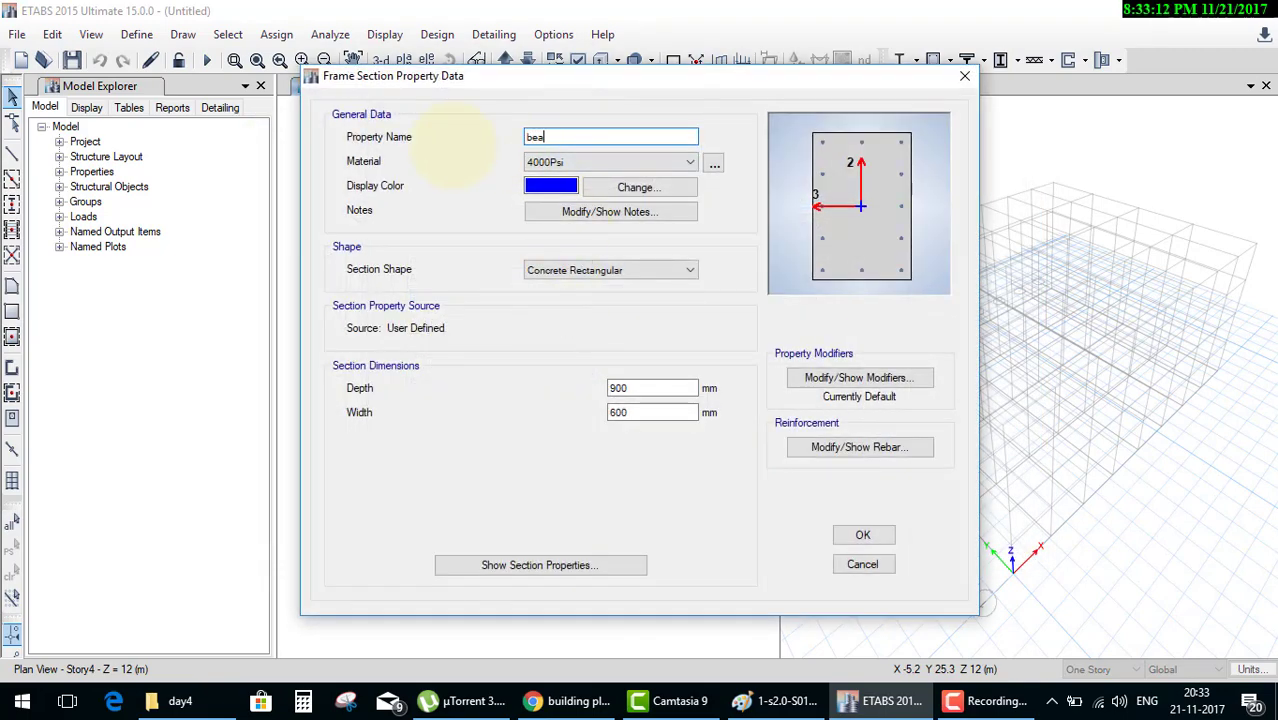
text(b)
click(600, 163)
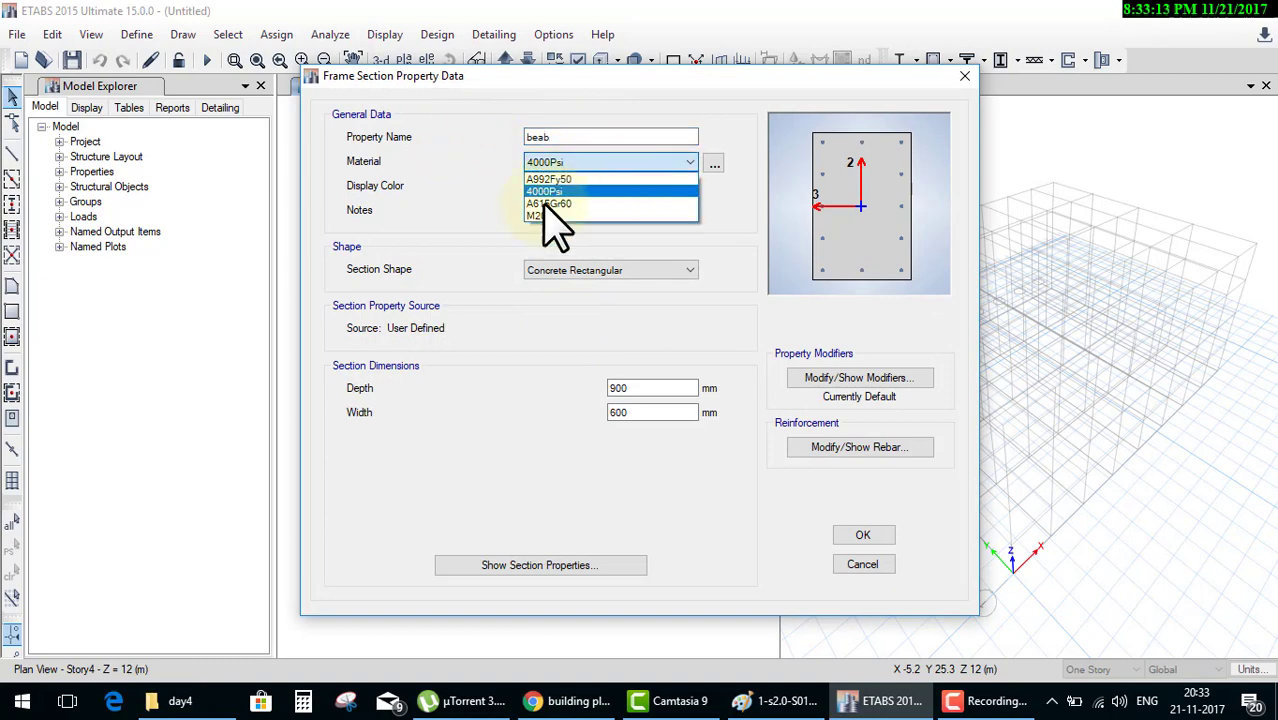
click(542, 215)
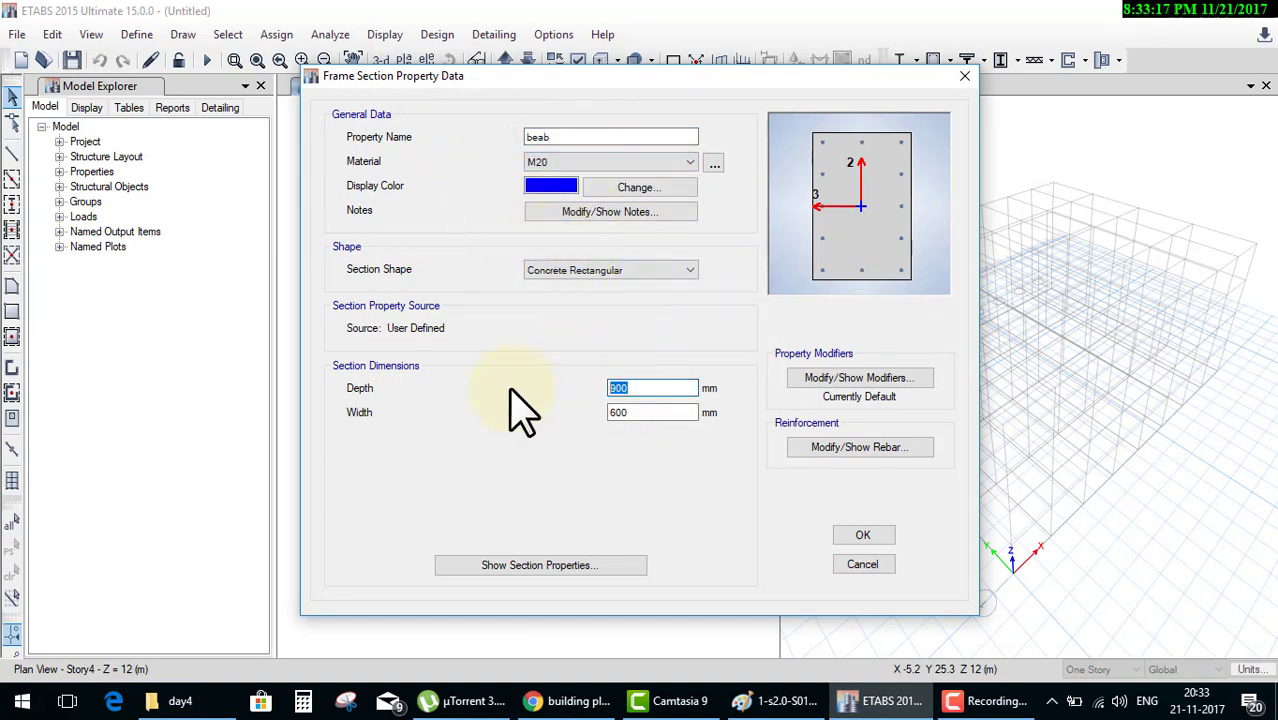
text(6)
key(Tab)
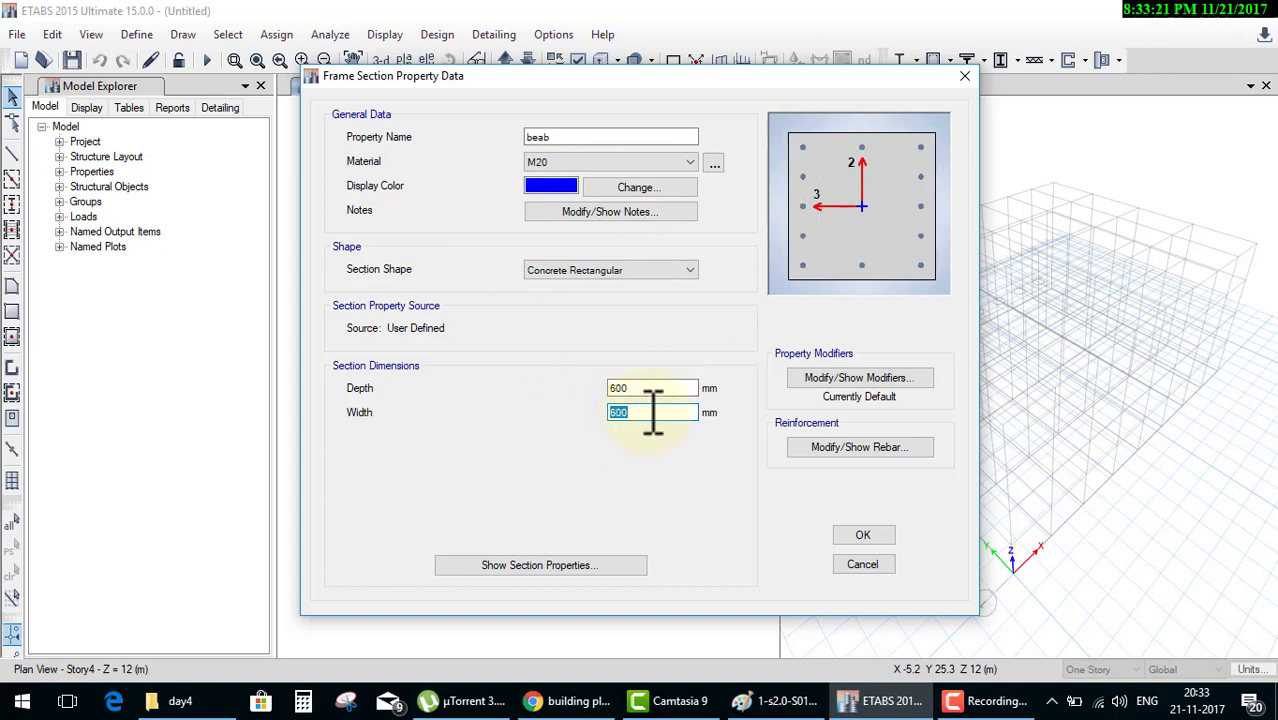
text(300)
click(851, 532)
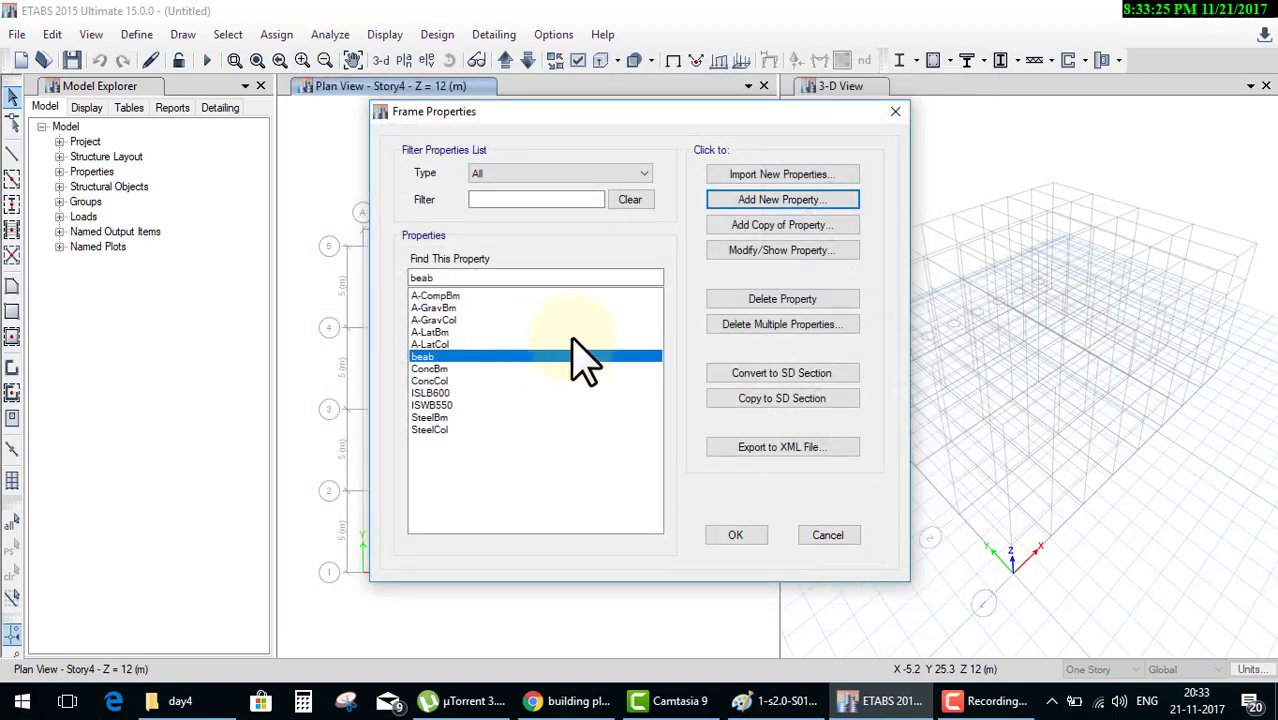
Add a 700 × 700 mm M20 concrete rectangular section named 'column'.
click(780, 200)
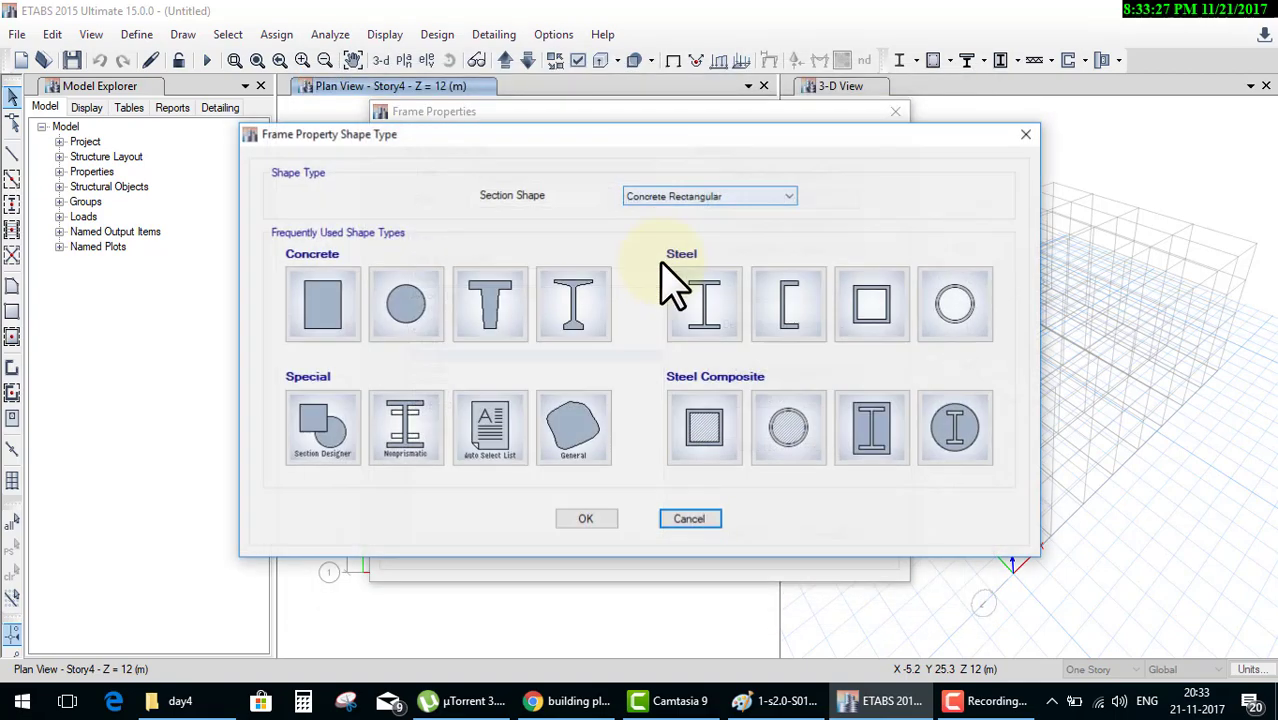
click(332, 318)
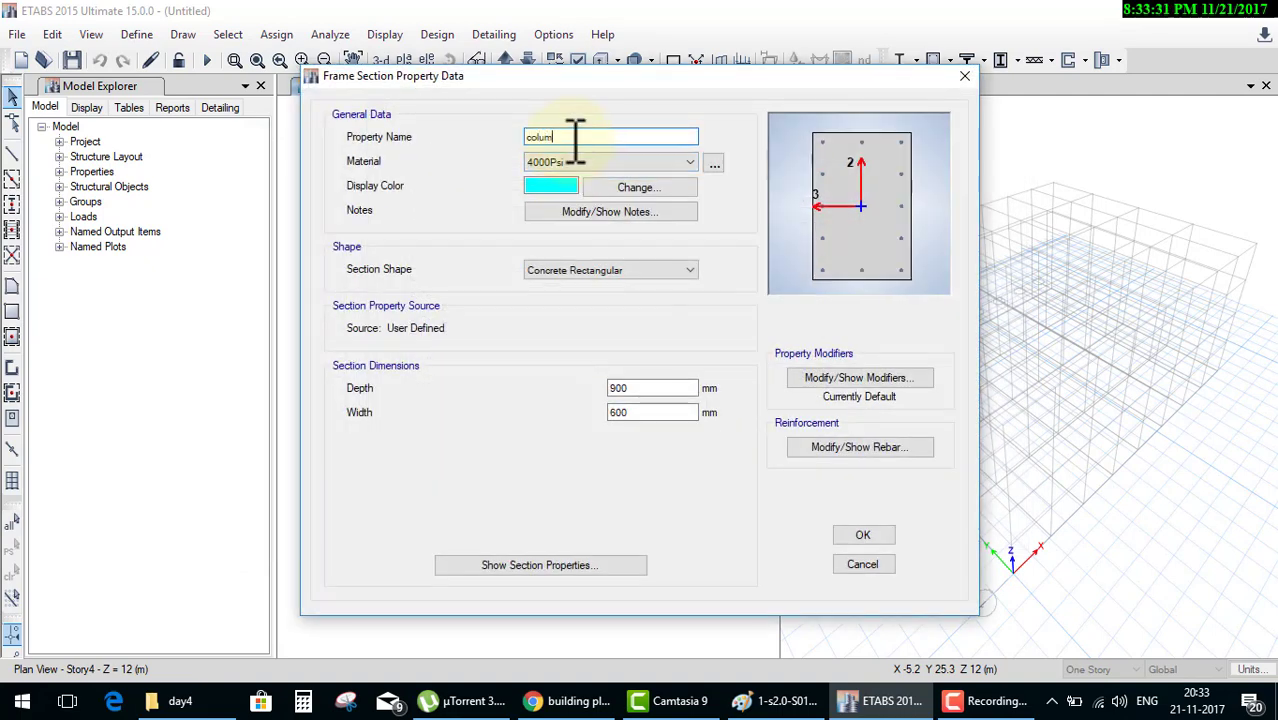
click(600, 162)
click(560, 211)
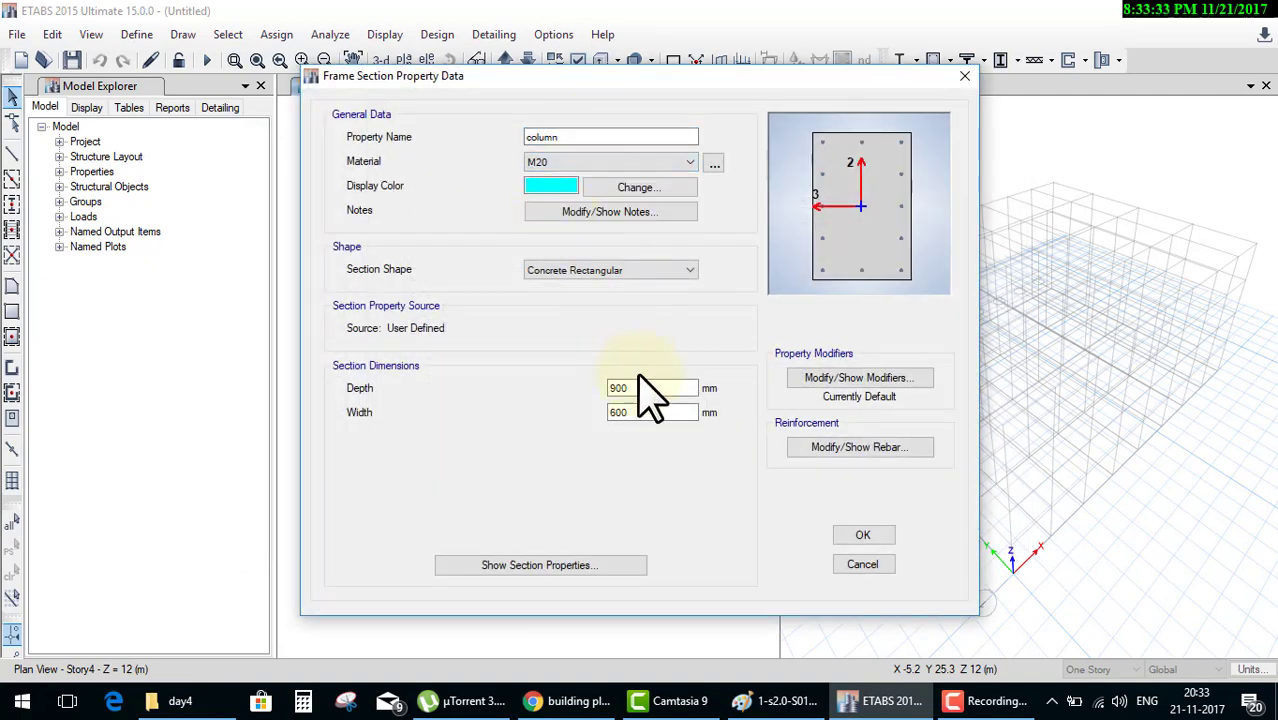
drag(648, 388, 598, 398)
text(00)
key(Tab)
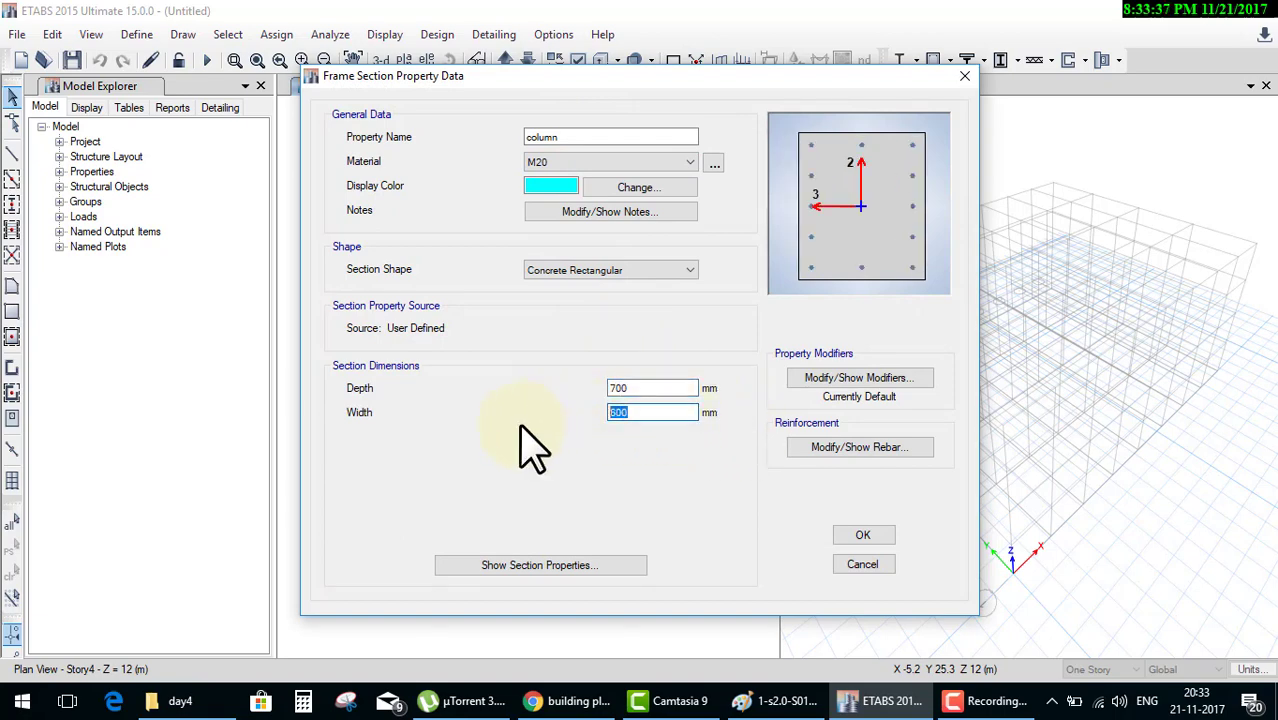
text(0)
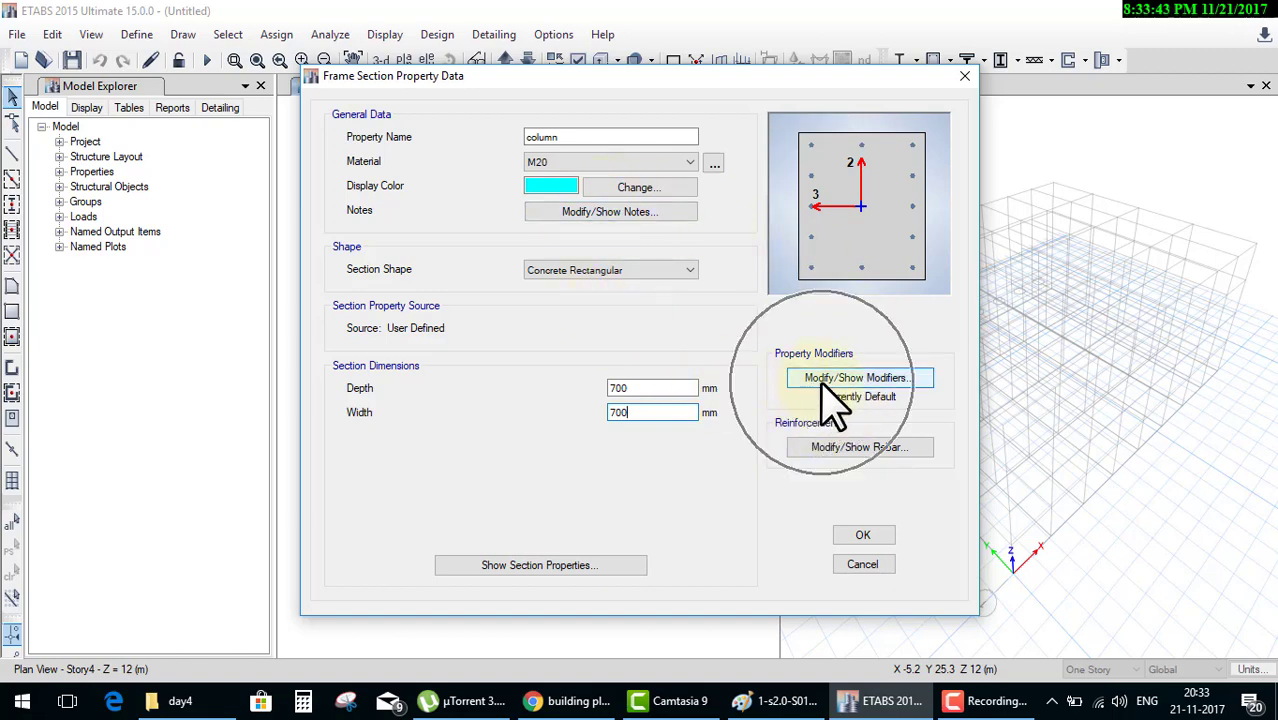
click(839, 450)
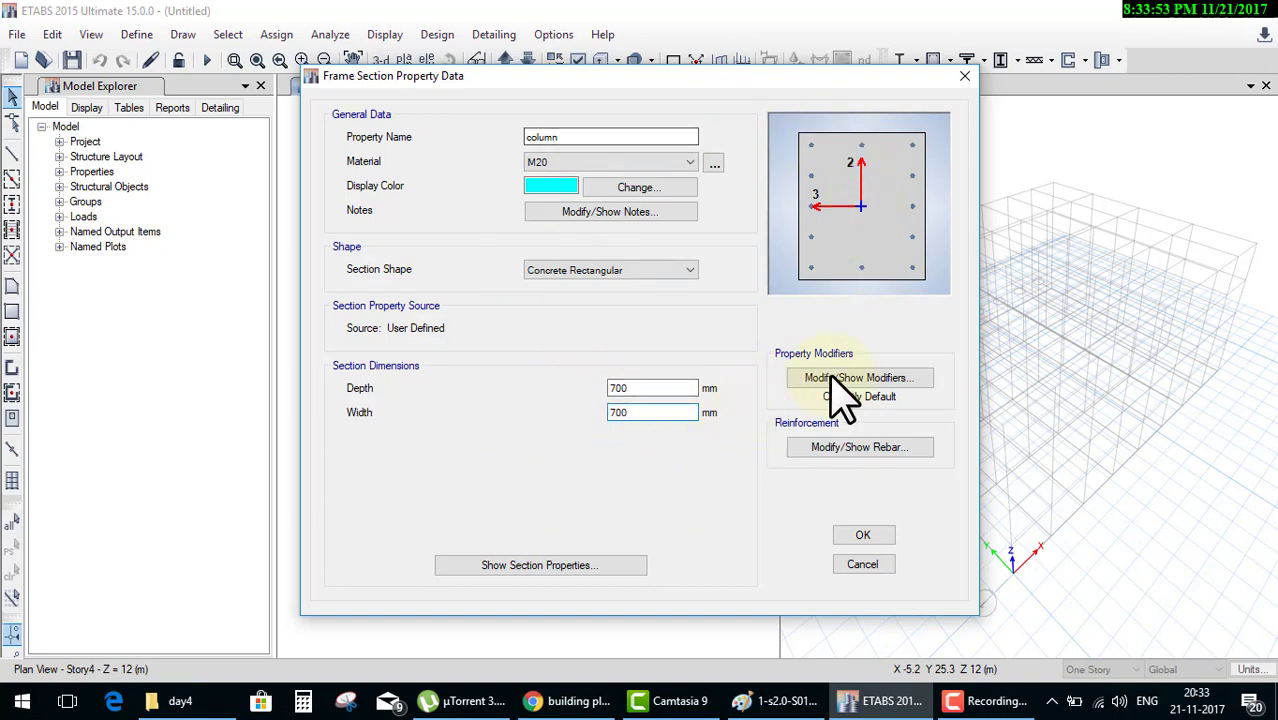
click(863, 535)
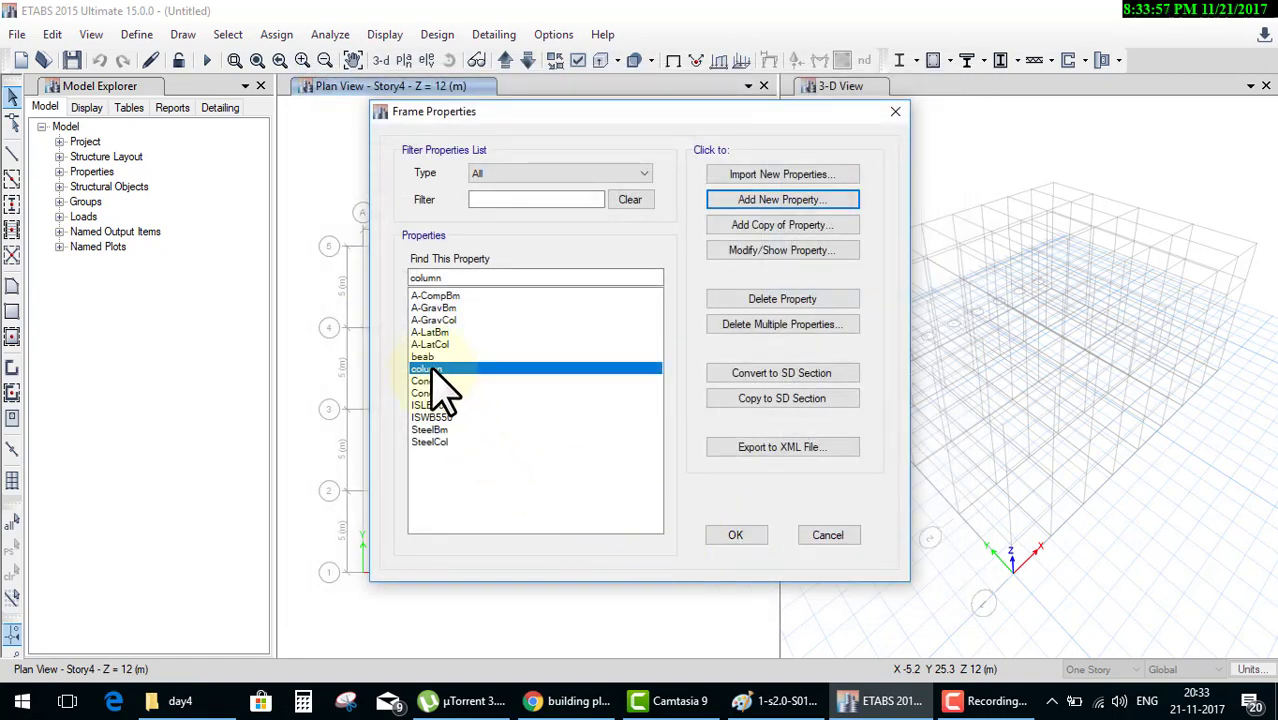
Rename the 'beab' section to 'beam' and close the frame properties list.
click(428, 358)
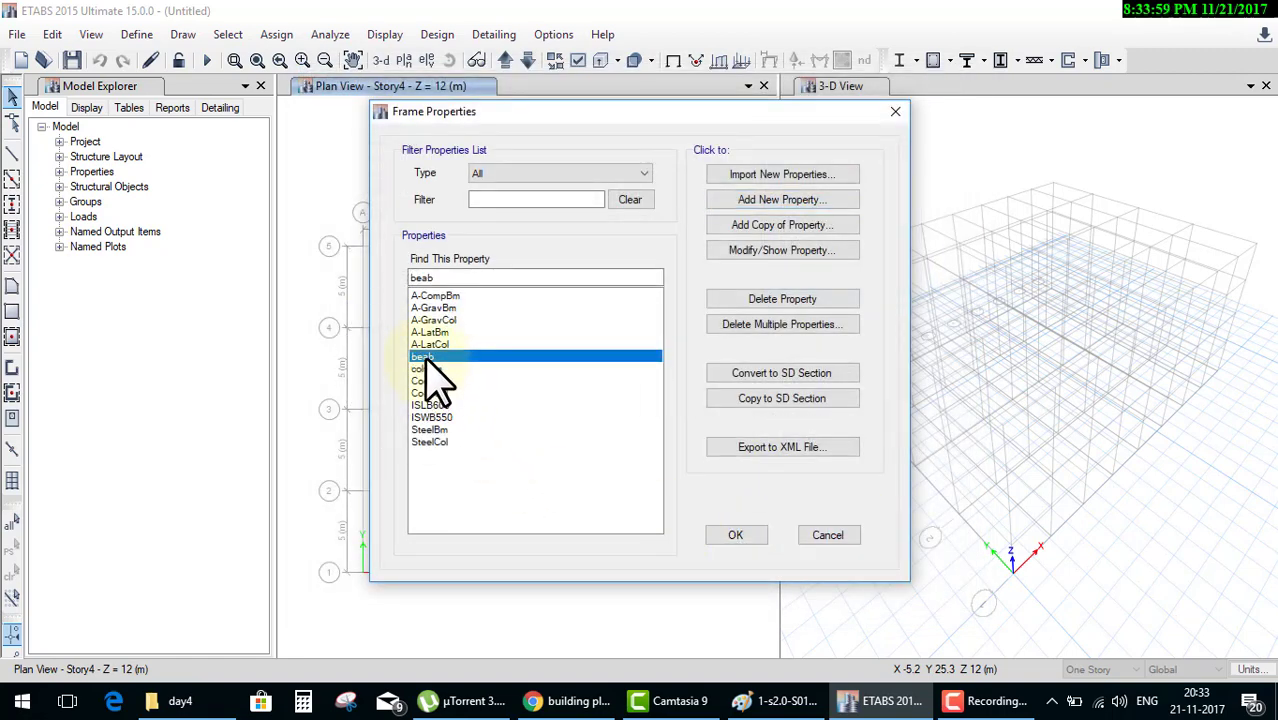
double_click(474, 357)
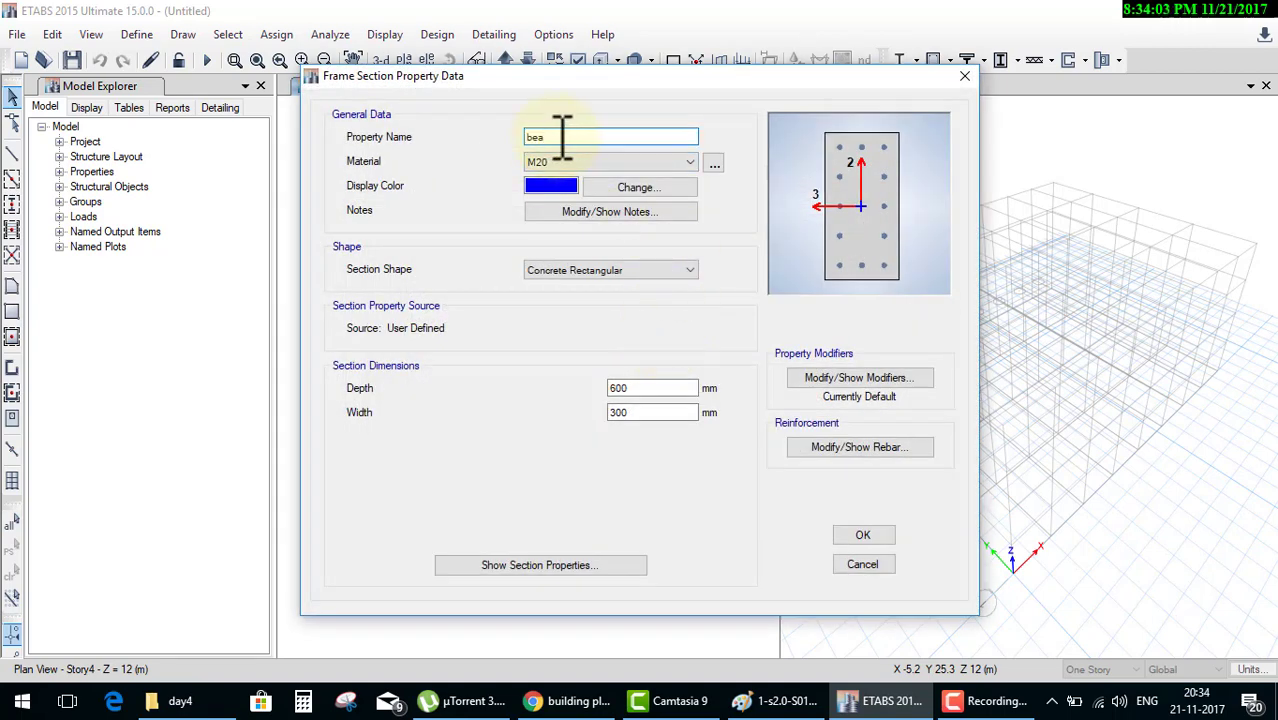
text(m)
click(860, 537)
click(730, 537)
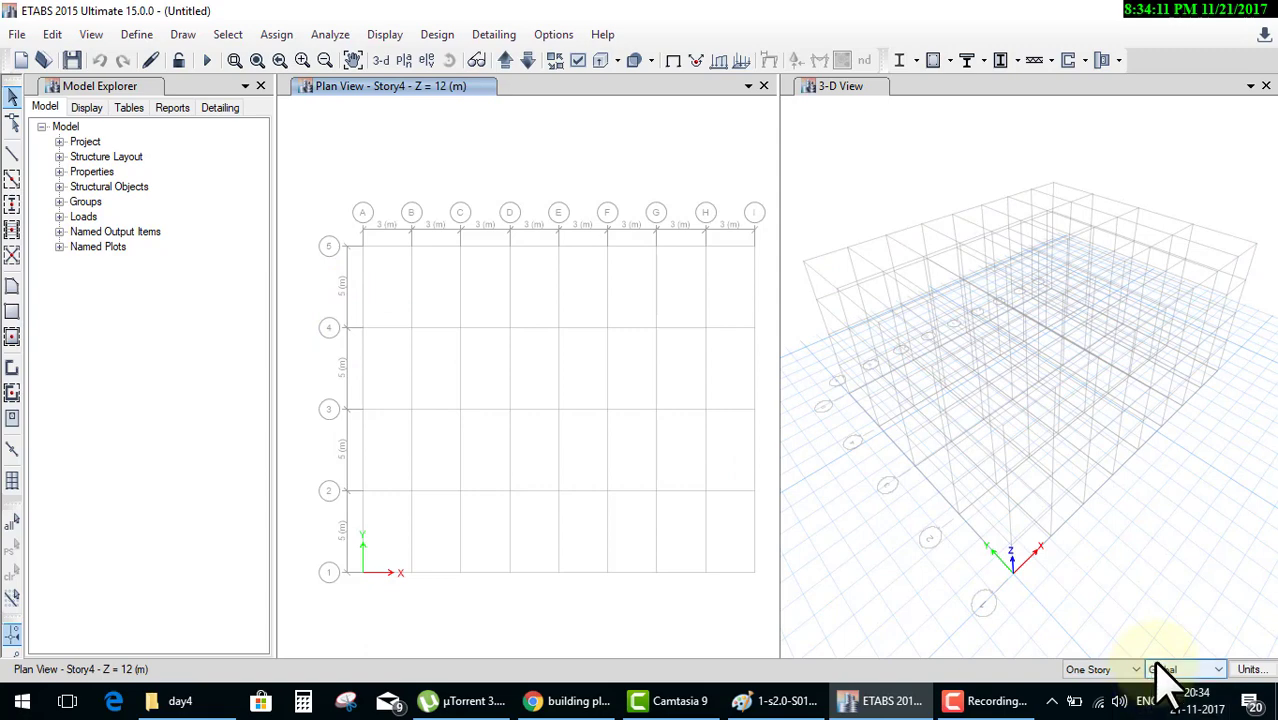
Set drawing to All Stories, draw region beams between grids 5 and 4, then undo them.
click(1125, 666)
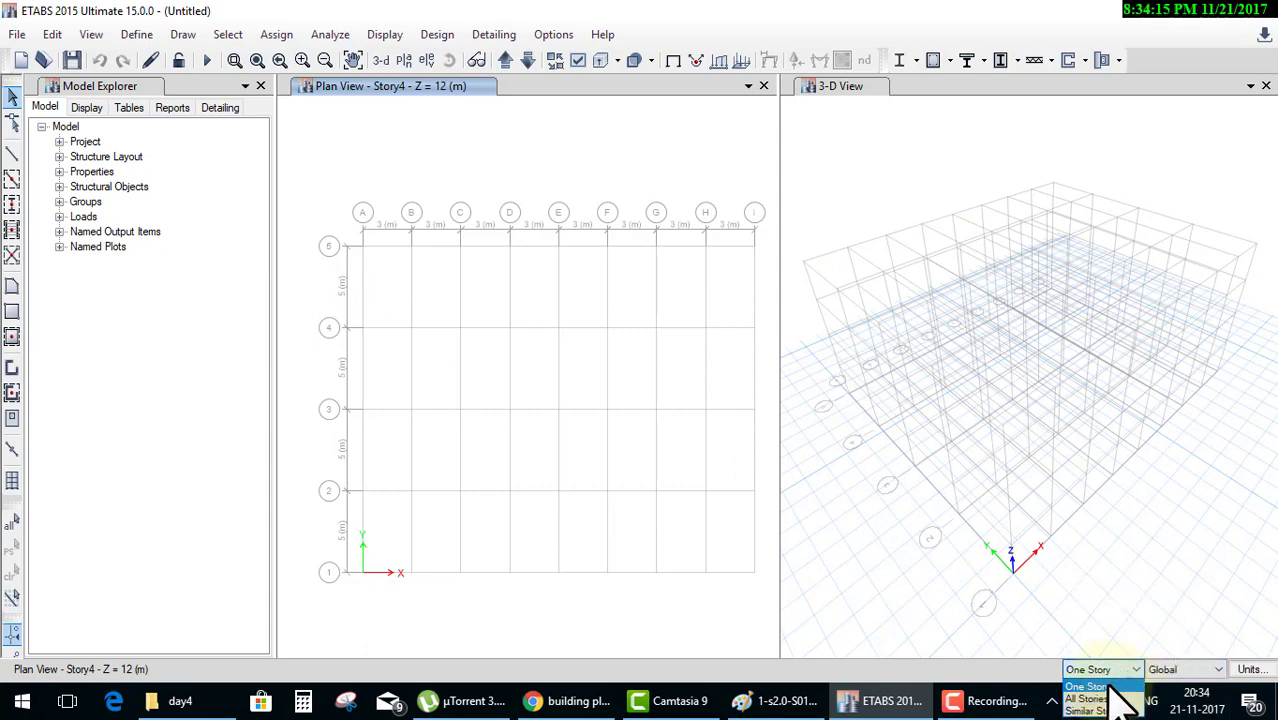
click(1118, 698)
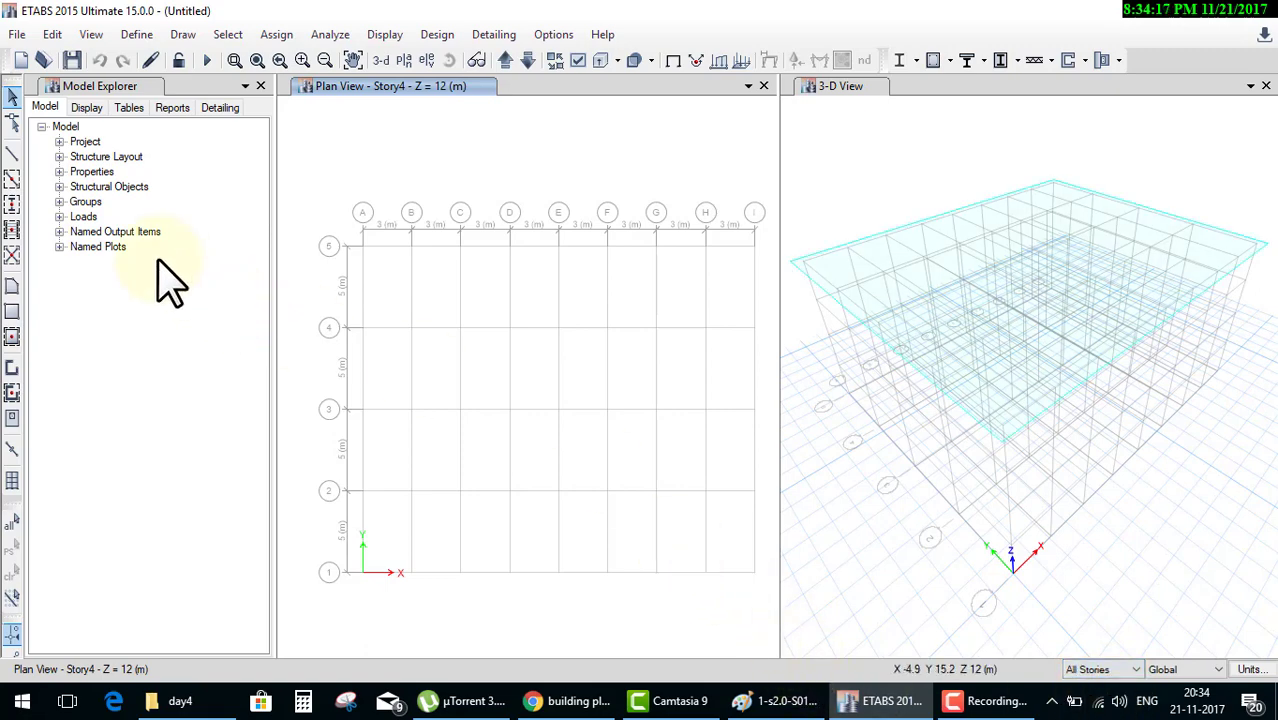
click(12, 178)
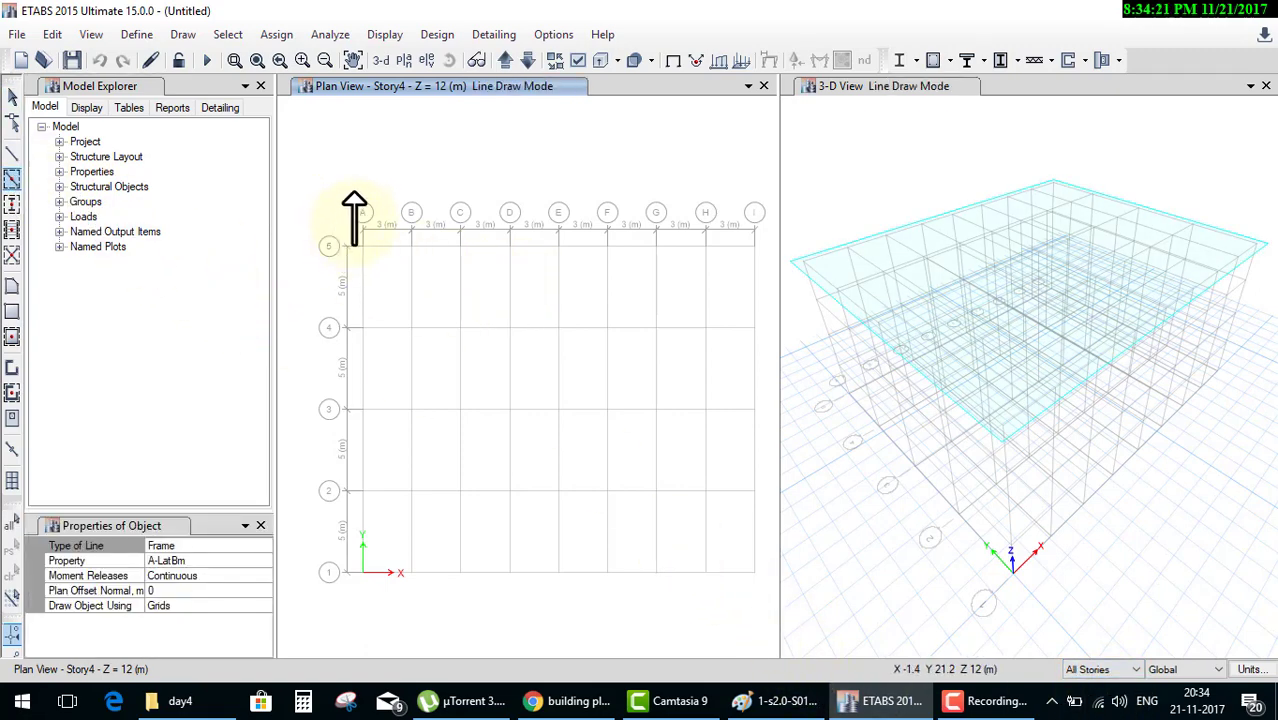
mouse_move(352, 217)
mouse_down()
mouse_move(719, 342)
mouse_move(766, 332)
mouse_up()
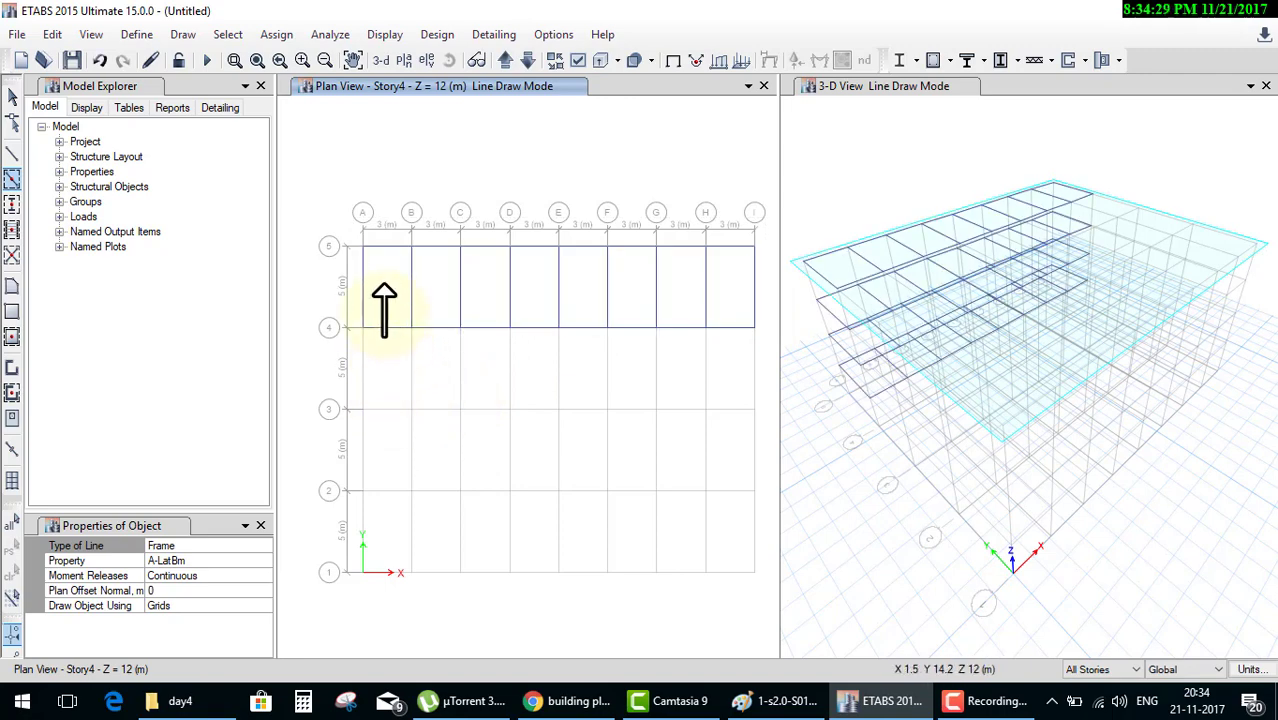
key(ctrl+z)
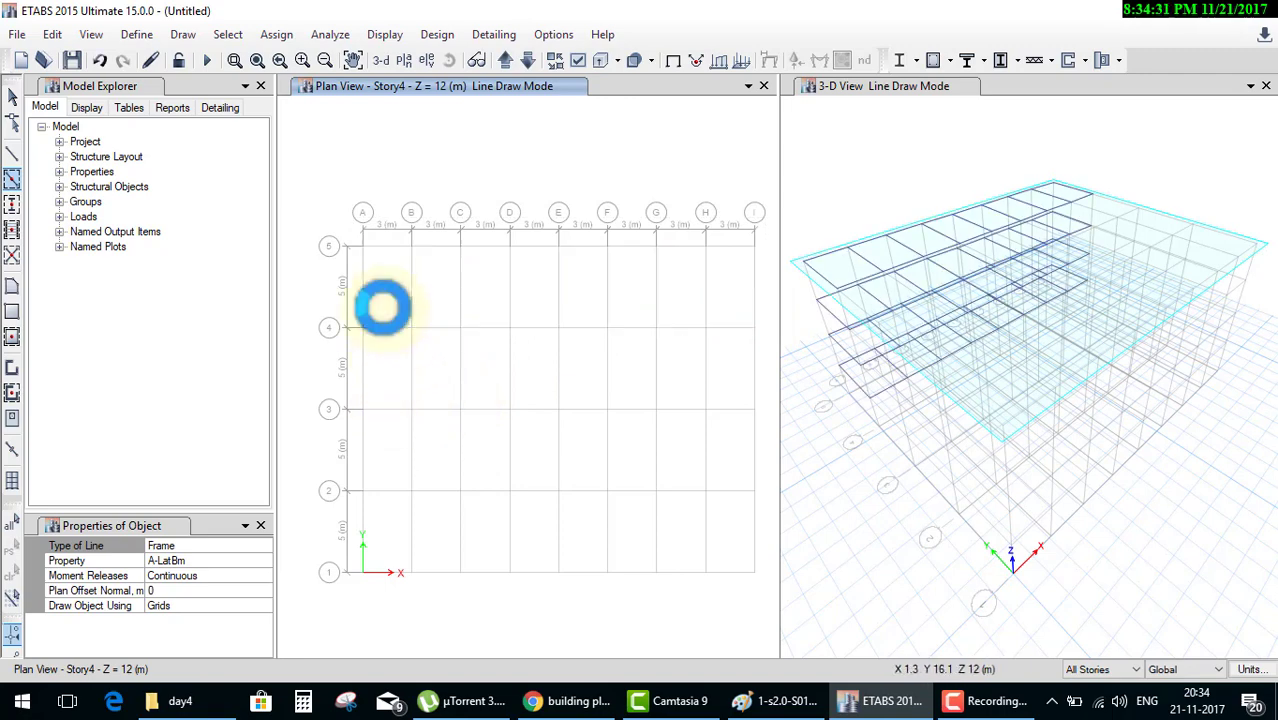
Switch the beam property to 'beam' and redraw beams across the top bay, grids 5 to 4.
click(265, 563)
click(263, 561)
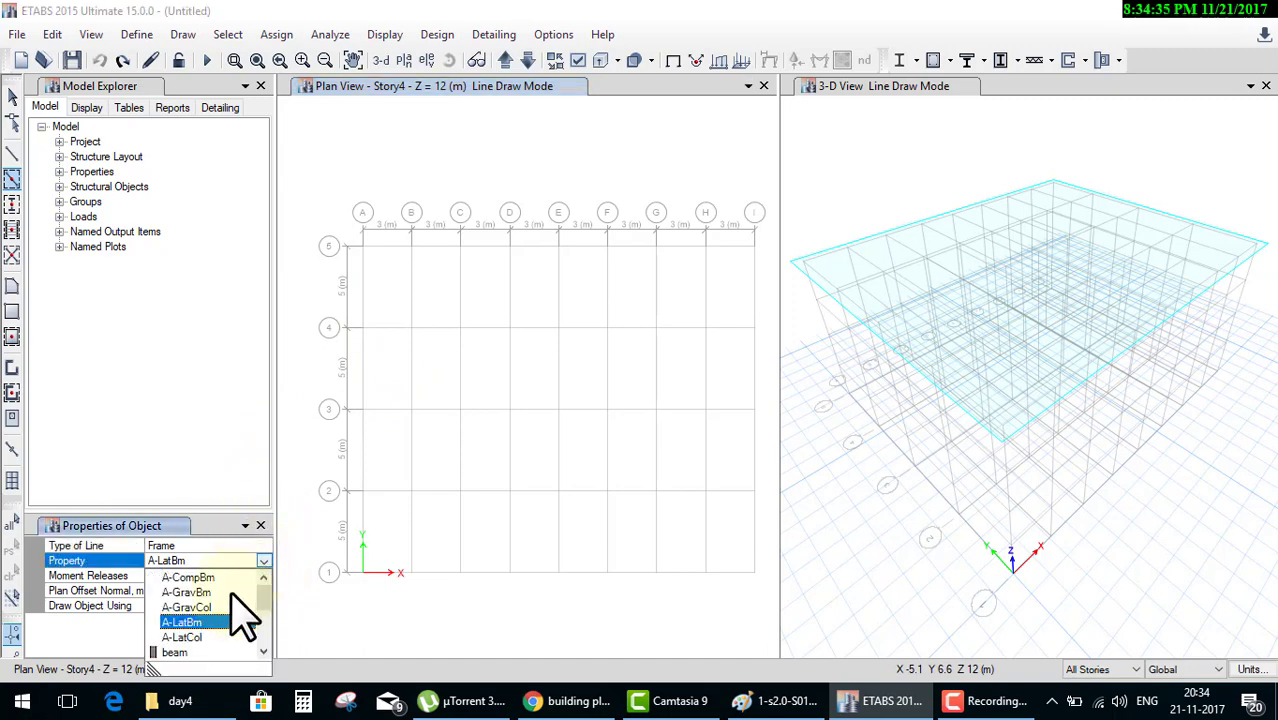
click(205, 662)
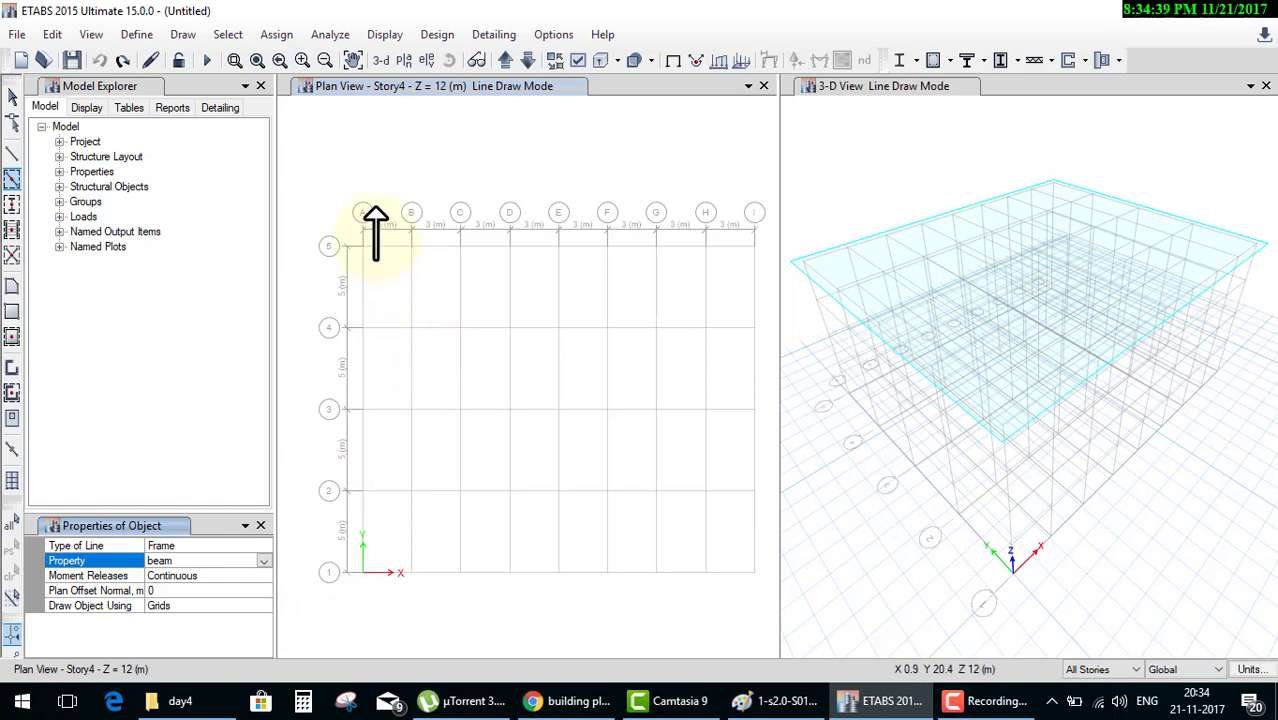
mouse_move(348, 212)
mouse_down()
mouse_move(553, 347)
mouse_move(768, 354)
mouse_up()
Glance at the Paint plan sketch, then return to the ETABS model.
click(783, 703)
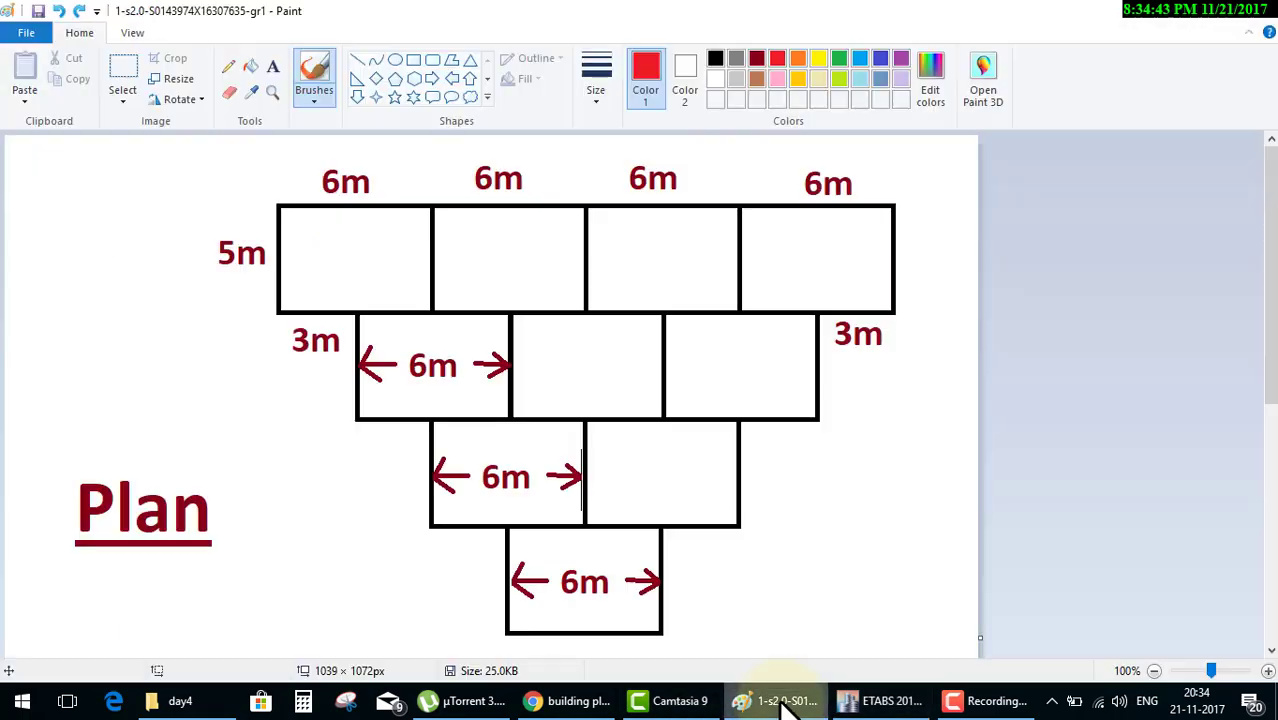
key(alt+Tab)
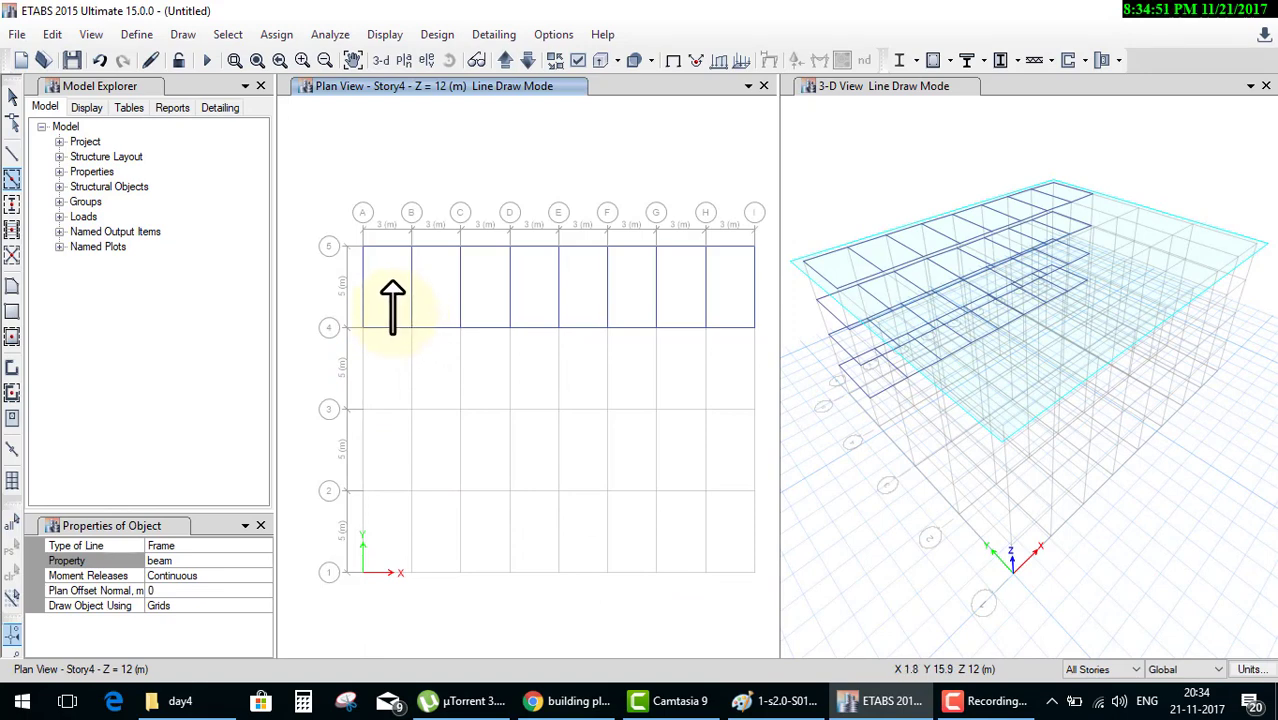
Draw the stepped beams: B–H between rows 4–3, C–G between rows 3–2, D–F between rows 2–1.
drag(390, 308, 716, 413)
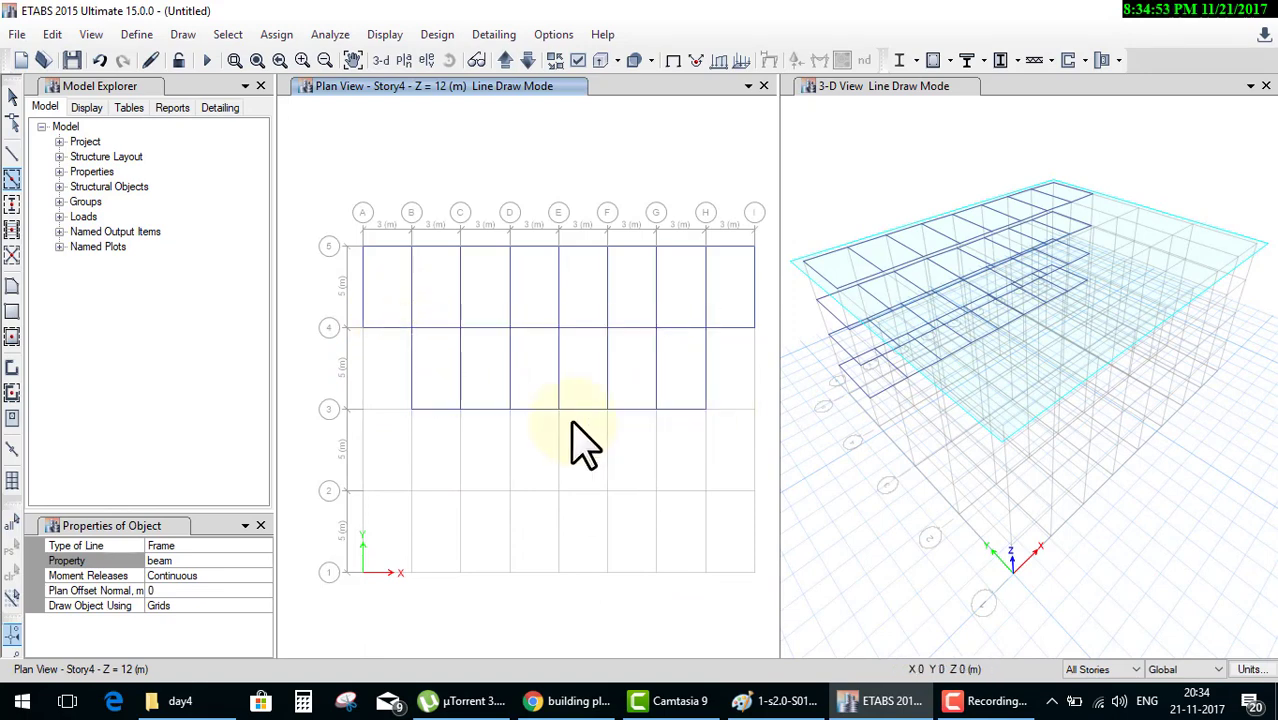
drag(444, 396, 668, 522)
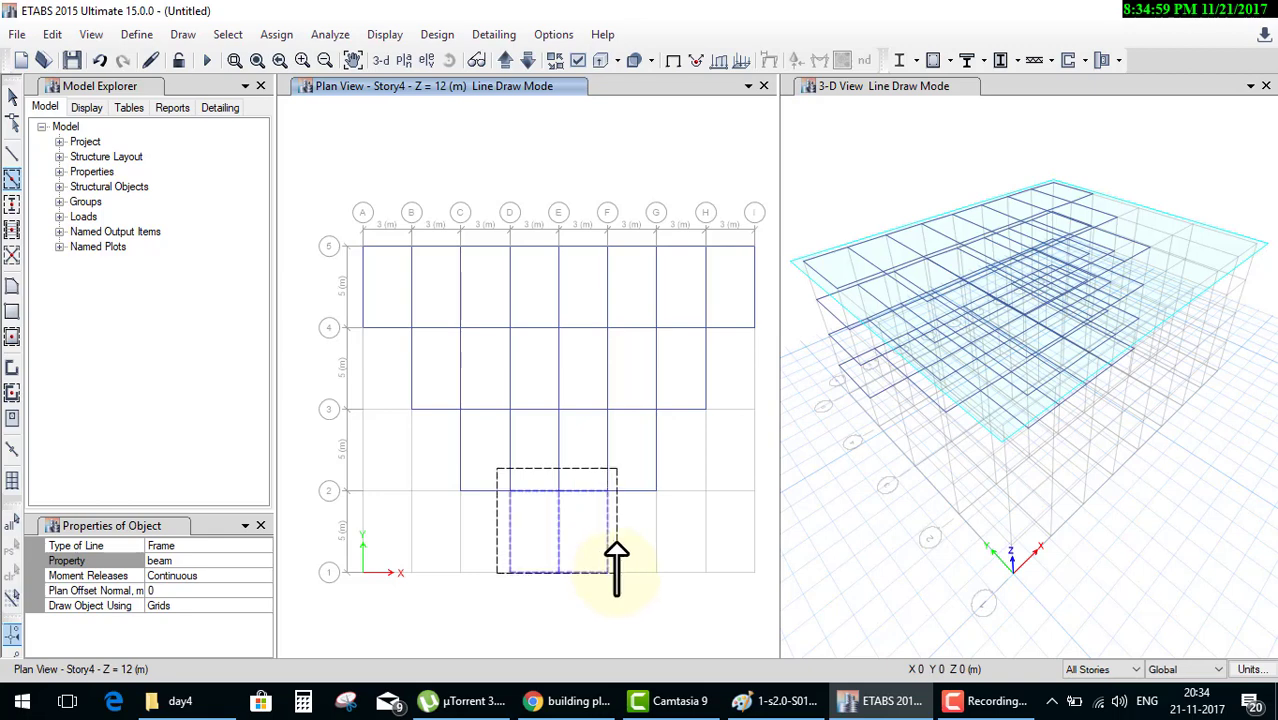
drag(600, 524, 607, 536)
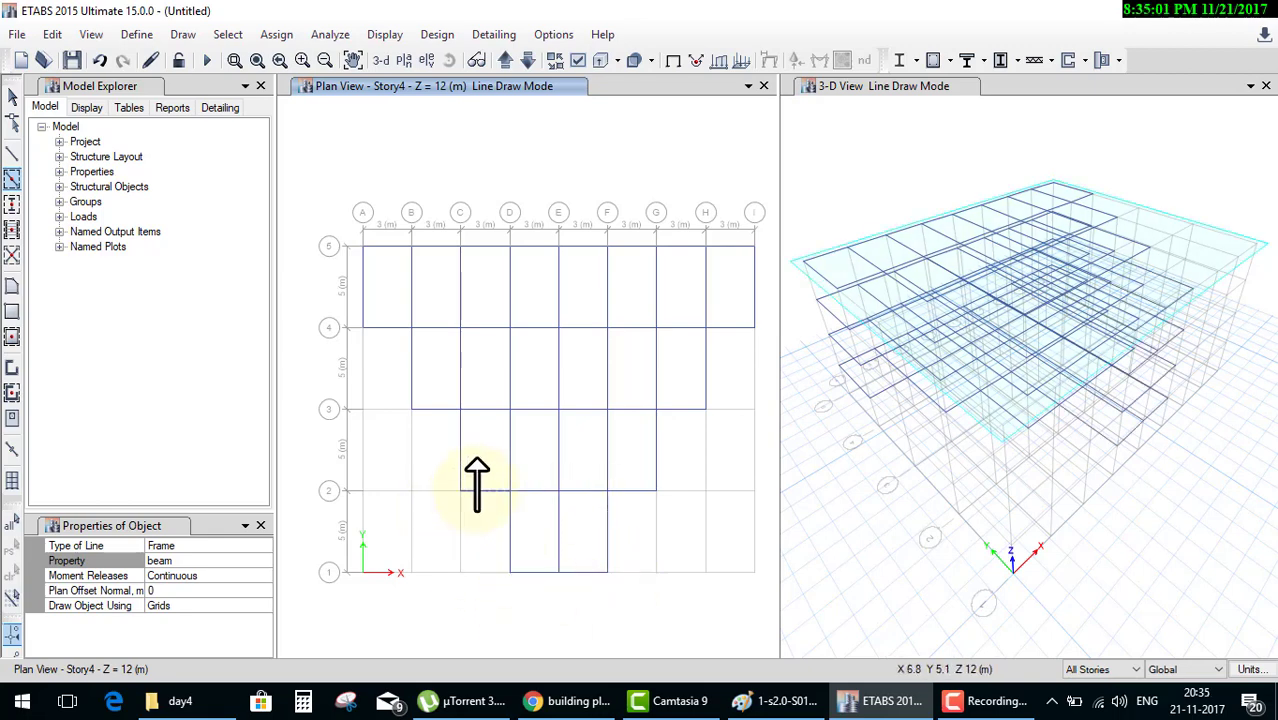
key(Escape)
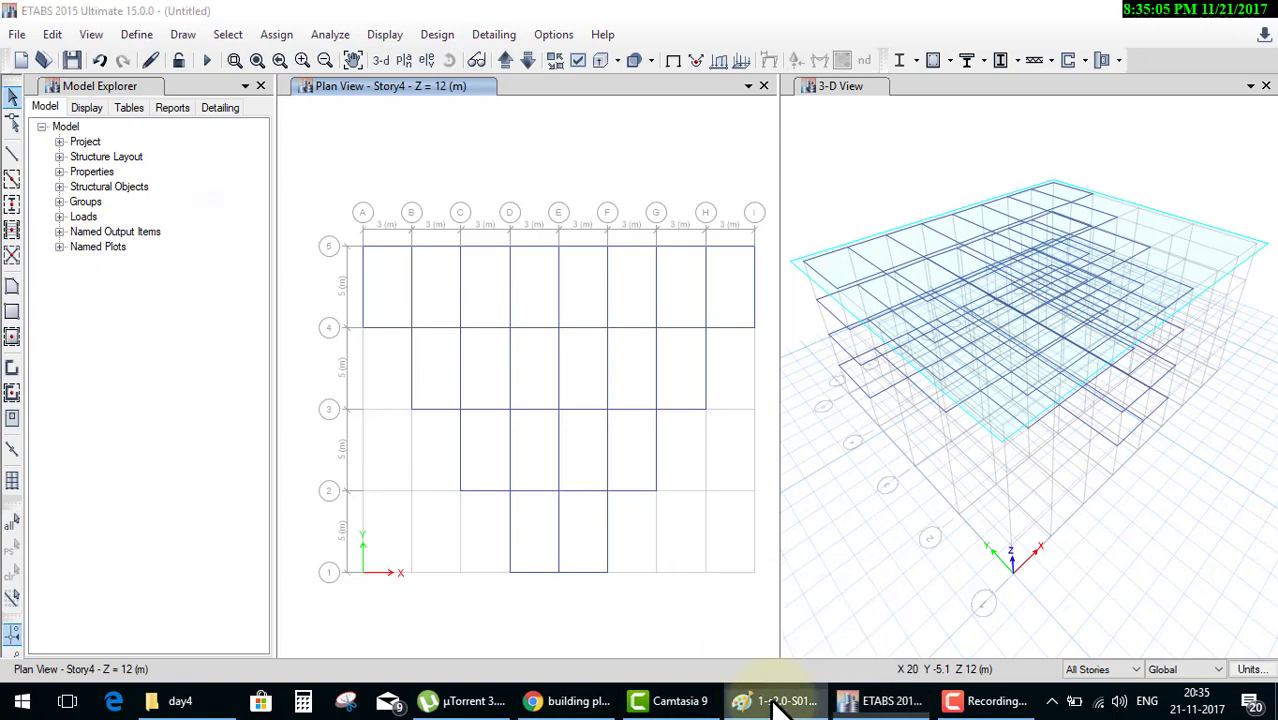
Delete the intermediate beams on grids B, D, F (rows 5–4) and C, E (rows 4–3).
click(779, 707)
click(779, 707)
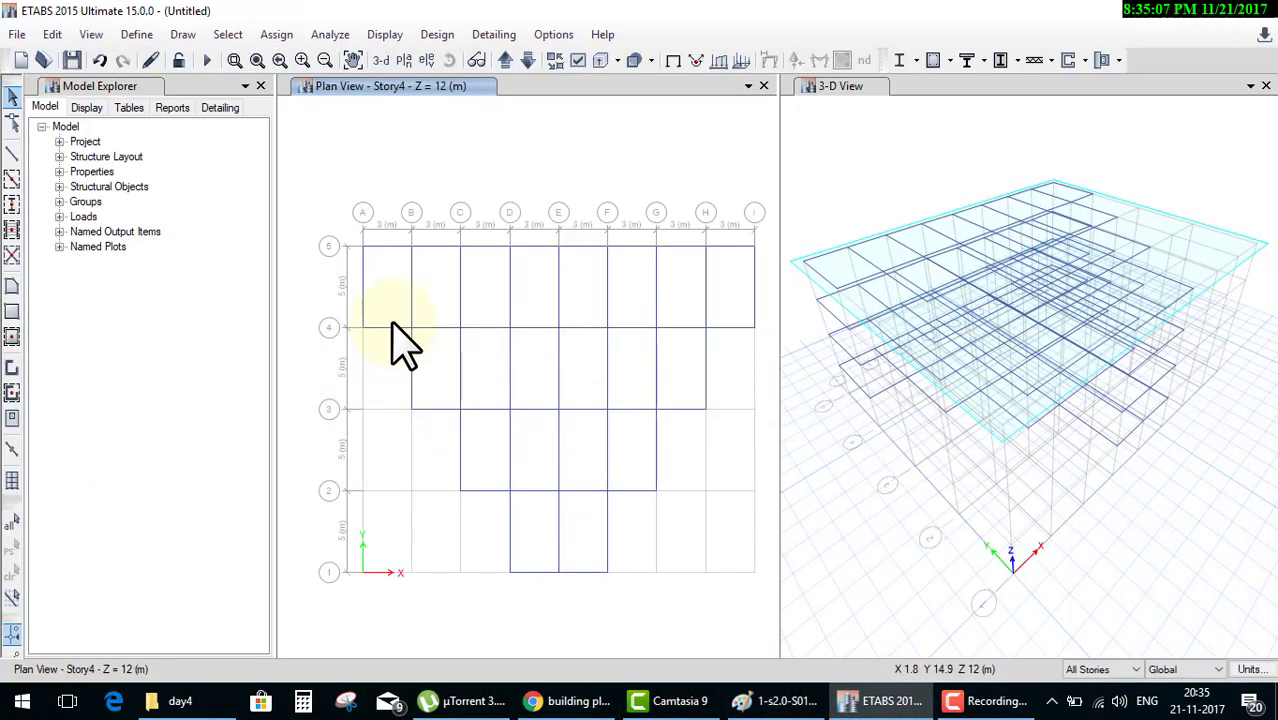
click(412, 295)
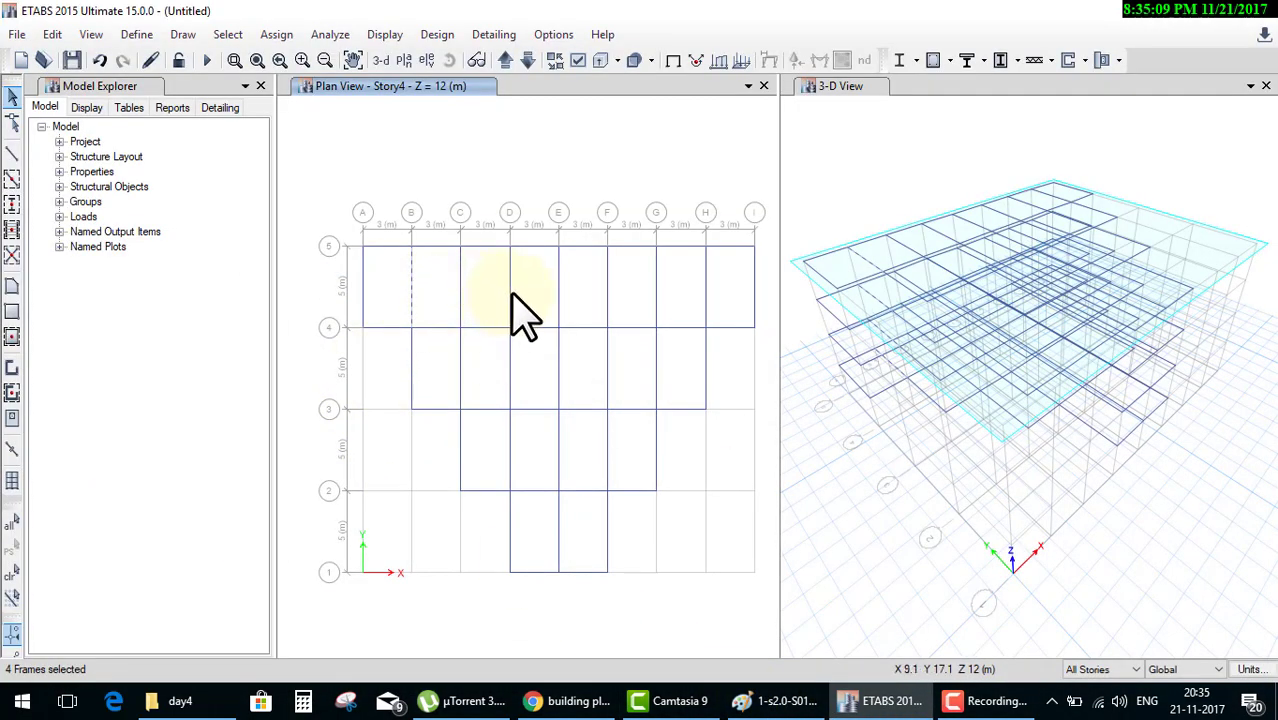
click(590, 288)
click(675, 294)
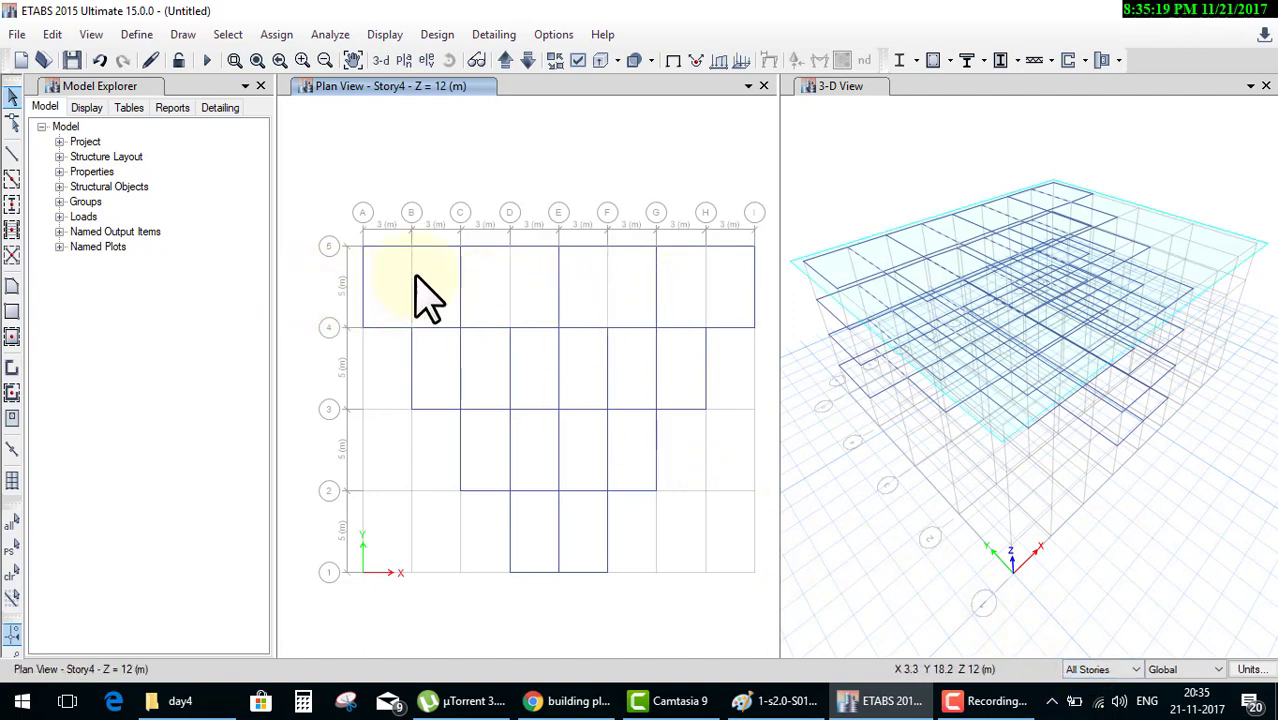
click(459, 365)
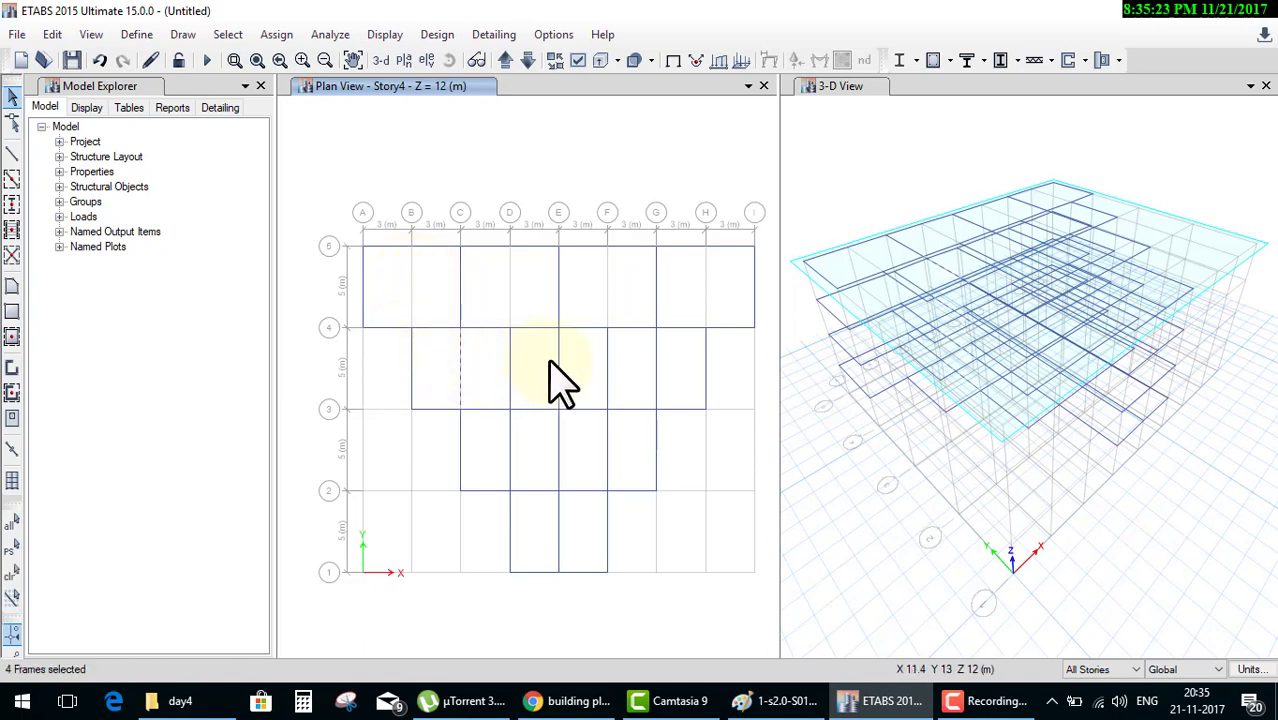
click(557, 362)
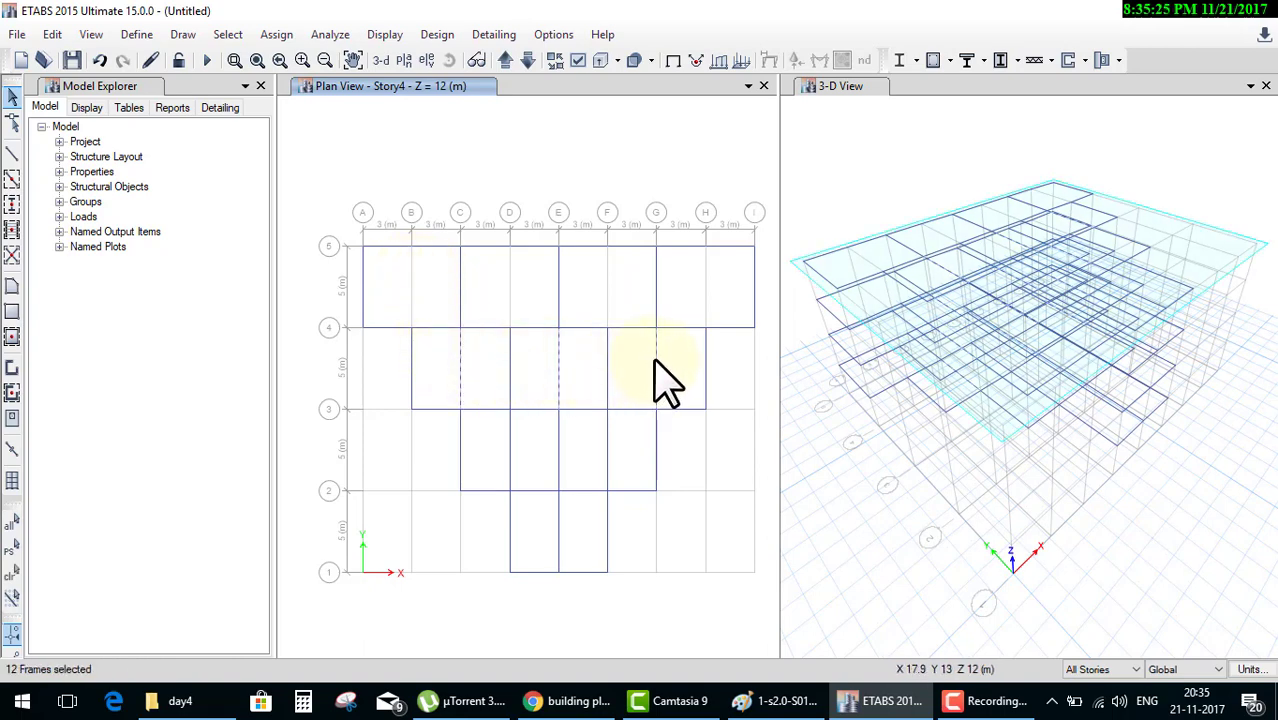
key(ctrl+q)
Delete the intermediate beams on grid D (rows 3–2) and grid E (bottom bay), then check the plan outline.
click(509, 440)
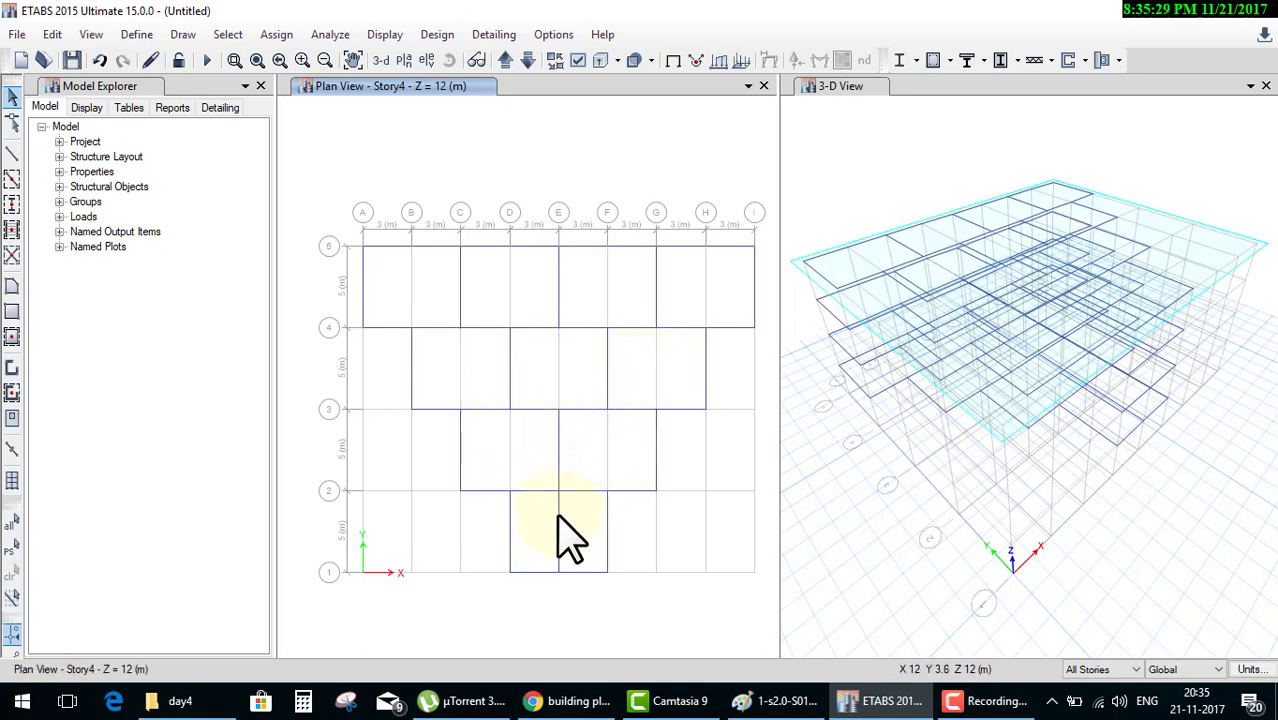
click(599, 514)
key(ctrl+q)
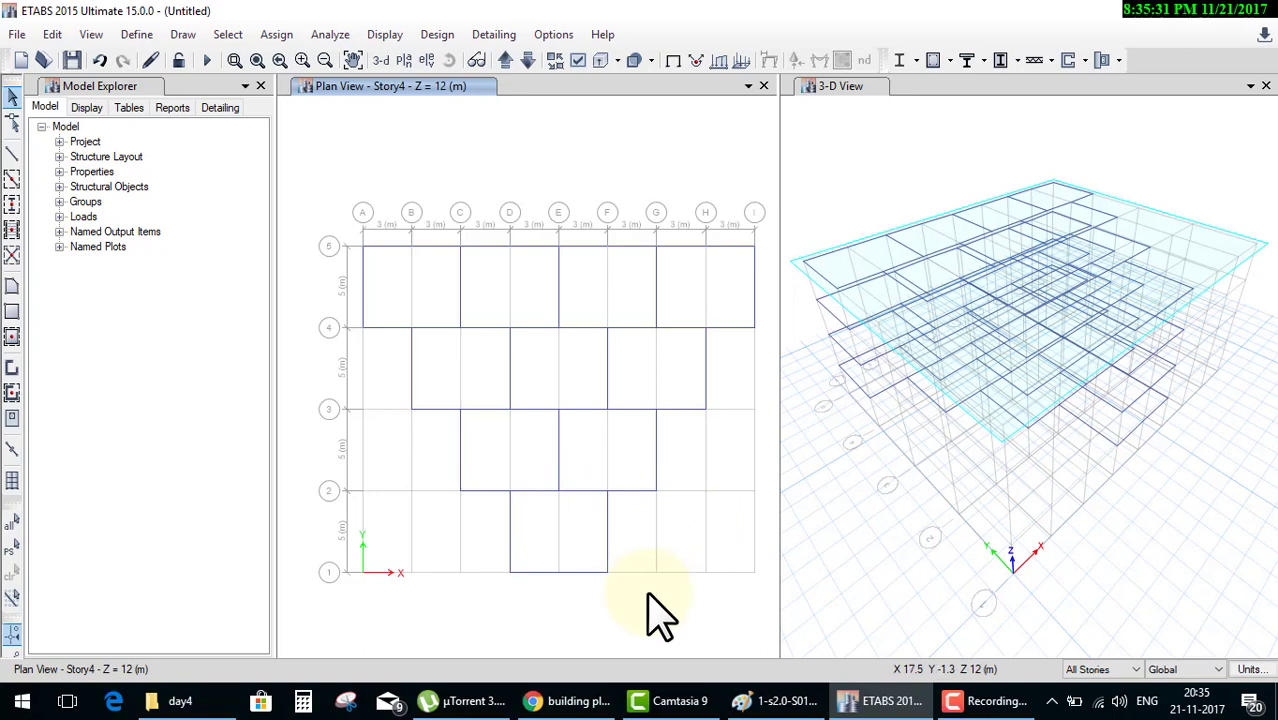
key(ctrl+w)
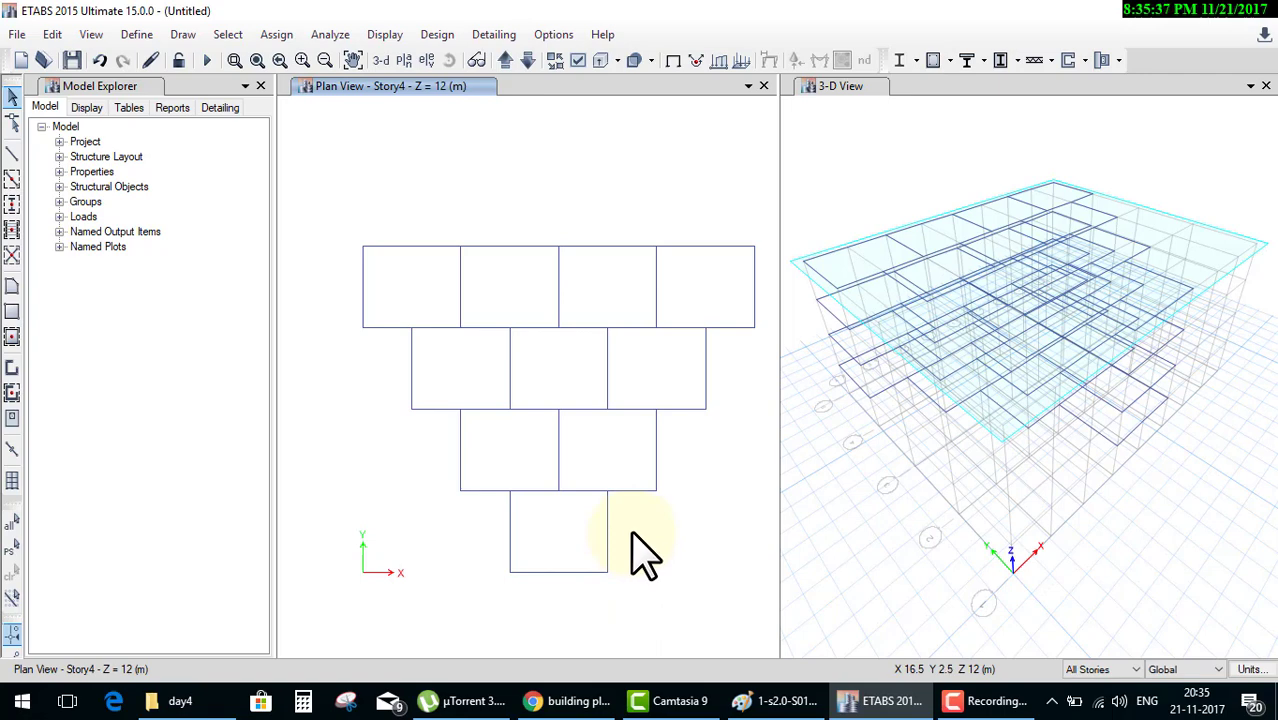
key(ctrl+w)
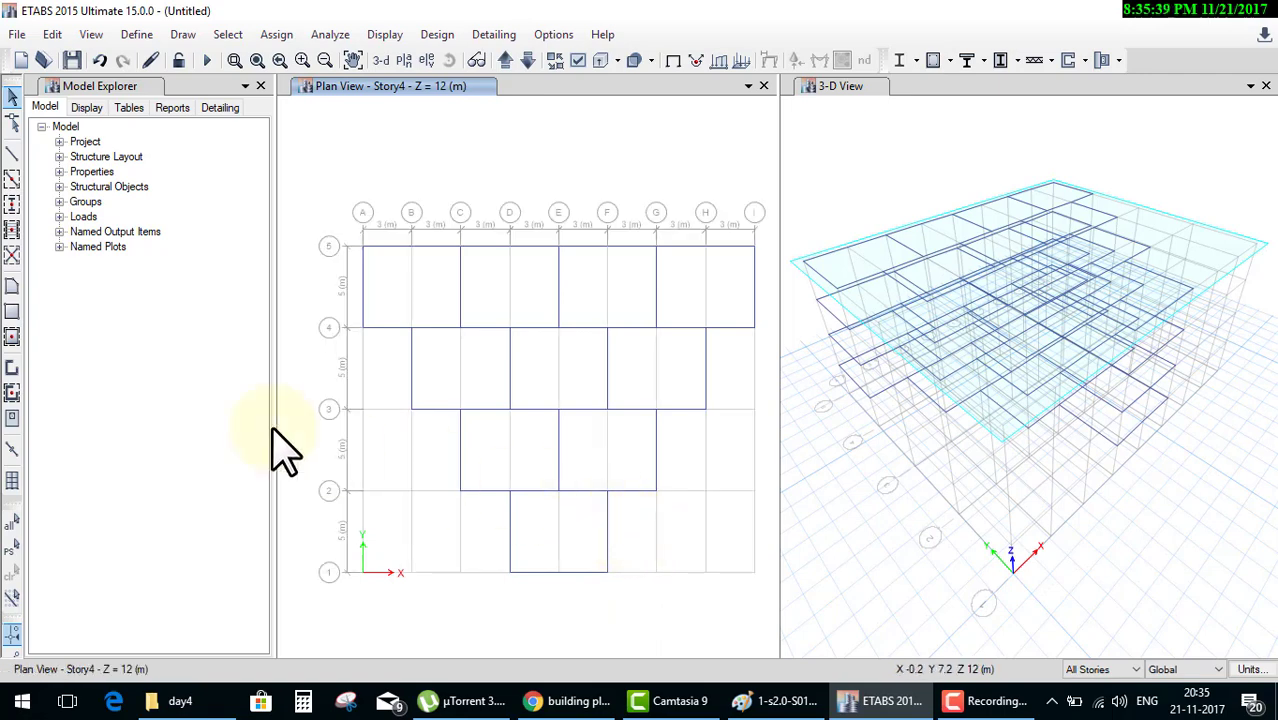
click(12, 208)
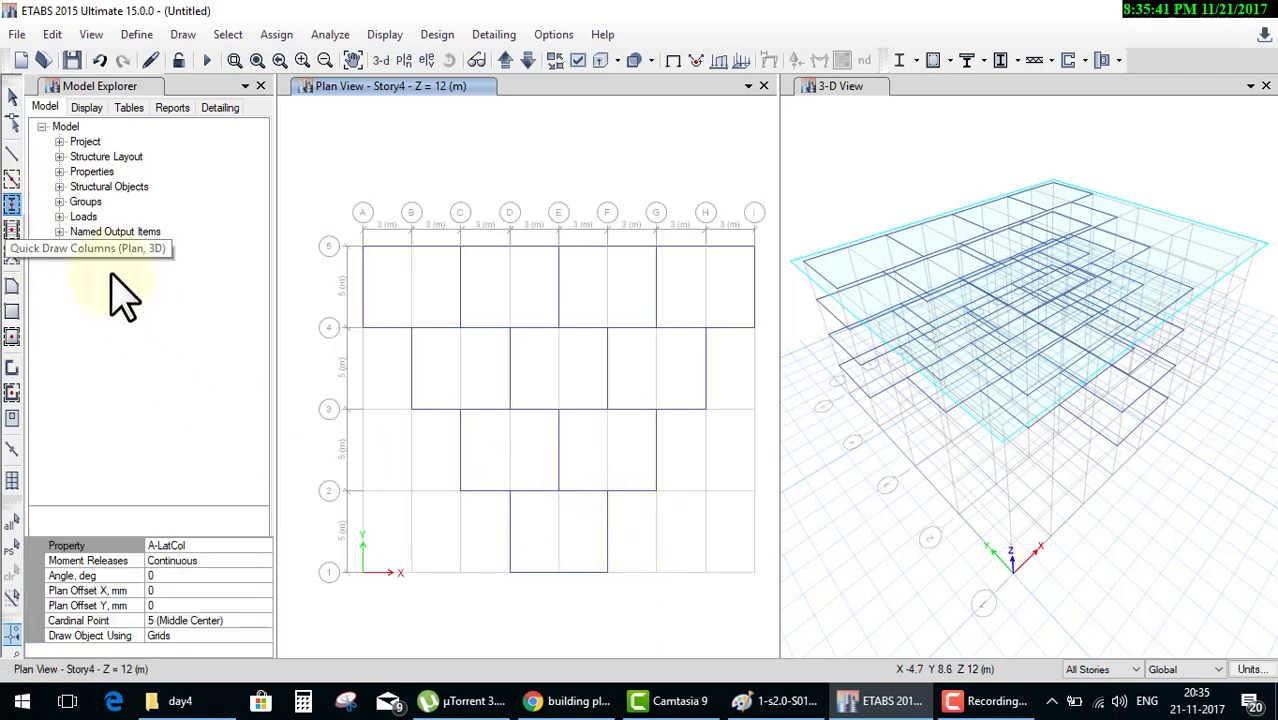
click(255, 545)
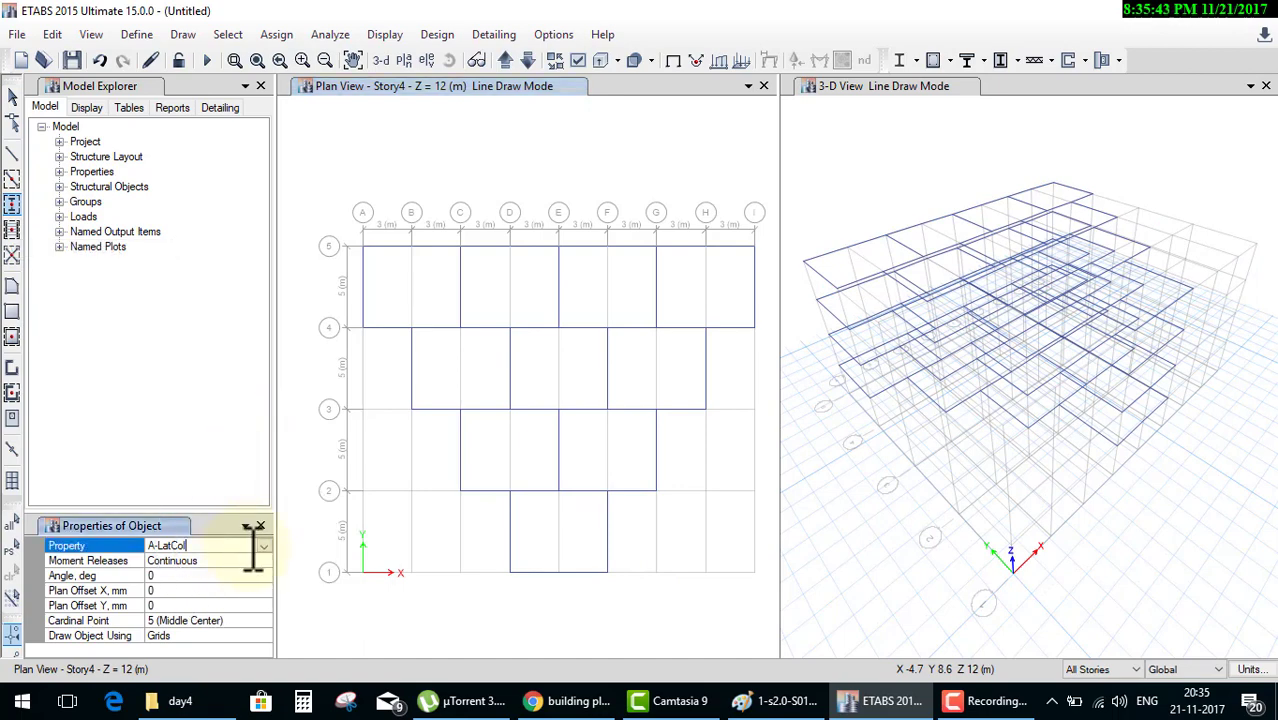
Place 'column'-section columns at every grid intersection with Quick Draw Columns.
click(263, 545)
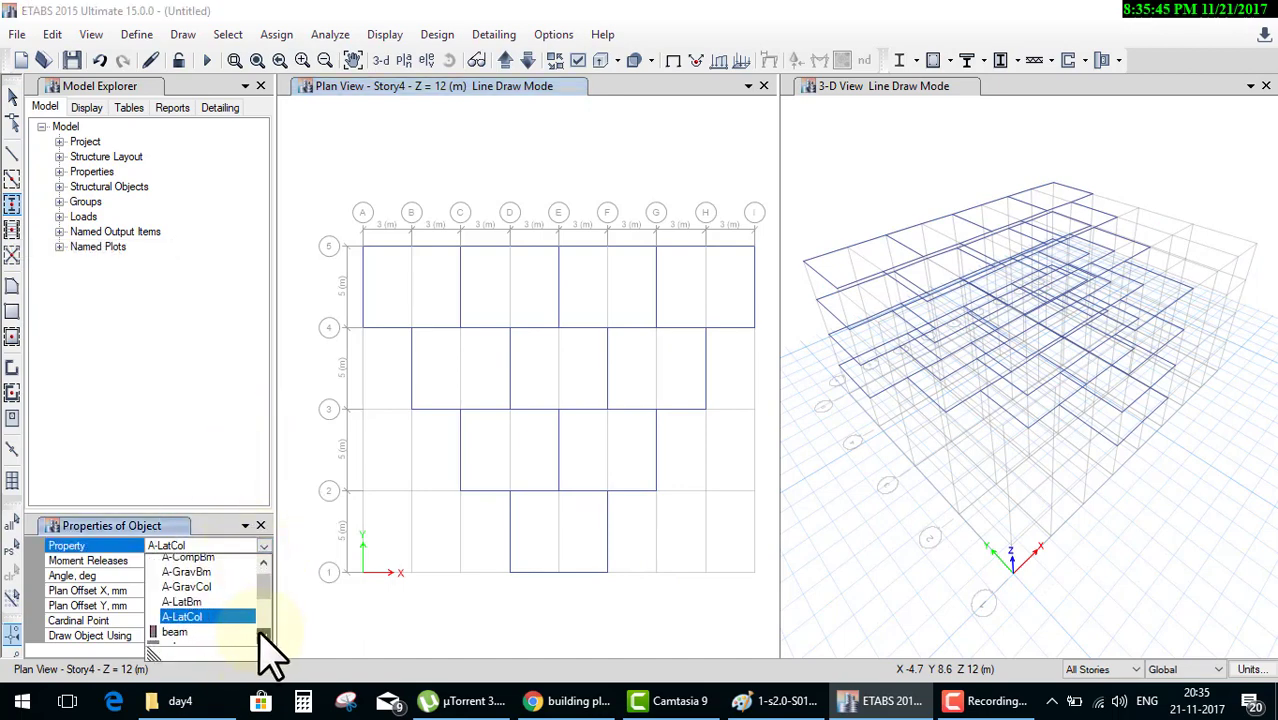
scroll(225, 630, down, 1)
click(200, 637)
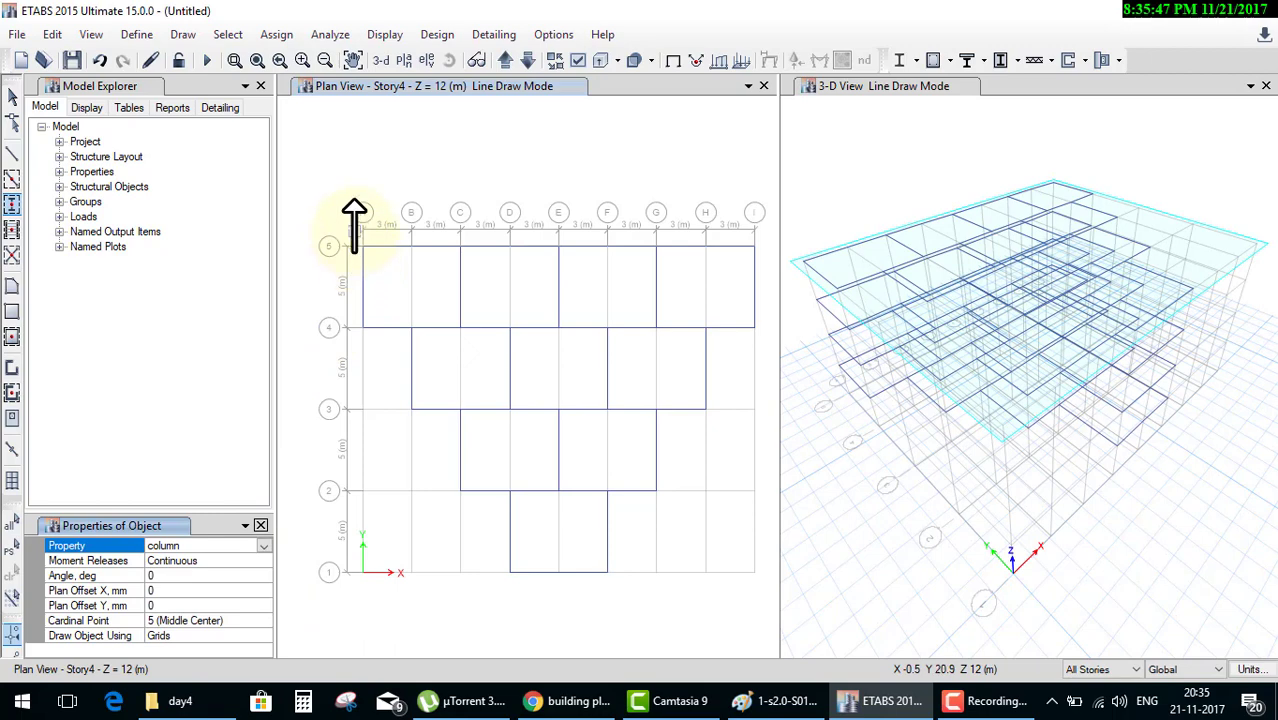
mouse_move(337, 216)
mouse_down()
mouse_move(770, 556)
mouse_move(779, 578)
mouse_move(764, 580)
mouse_up()
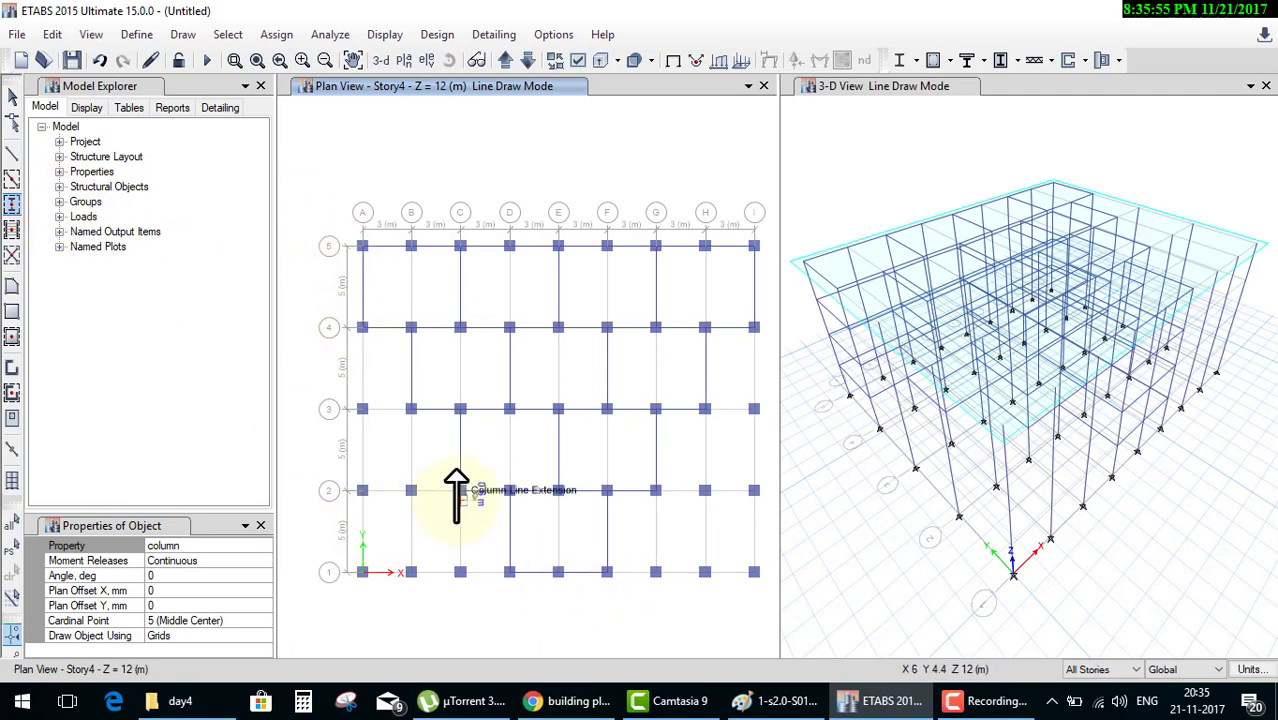
key(Escape)
Delete the joints and columns on grids A and I at rows 1–3.
drag(375, 376, 310, 494)
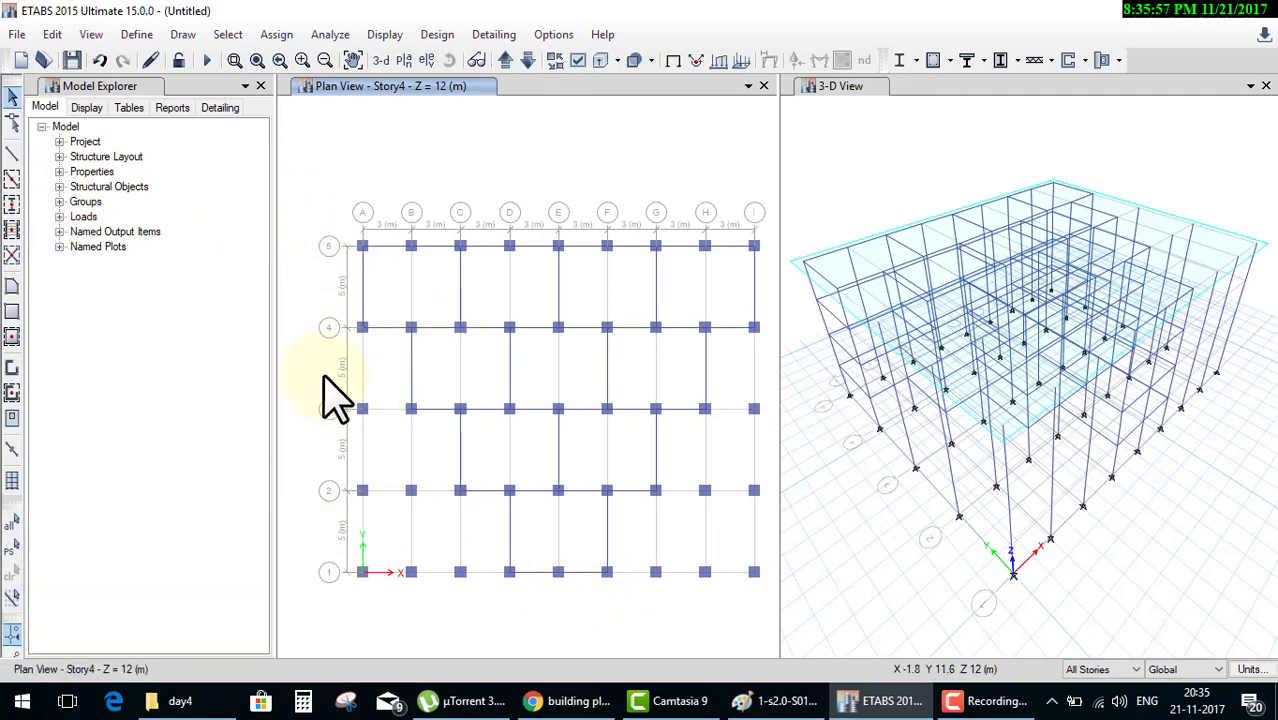
drag(394, 622, 292, 362)
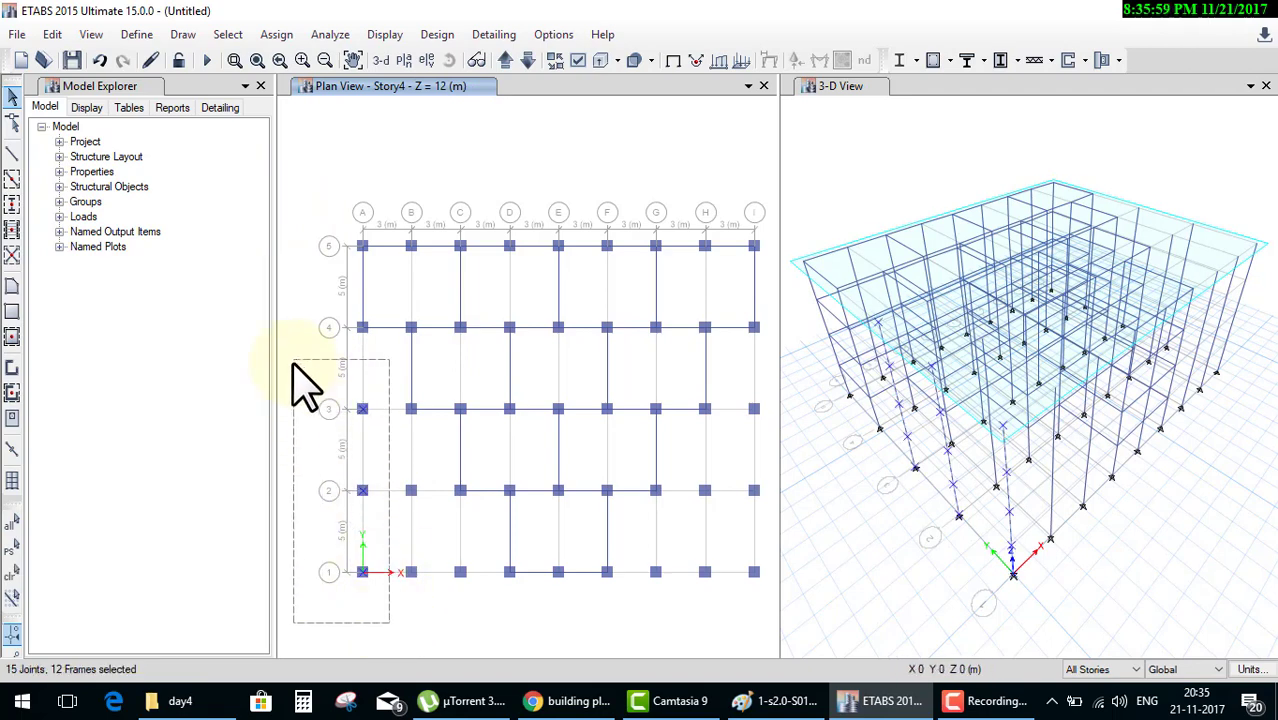
key(Delete)
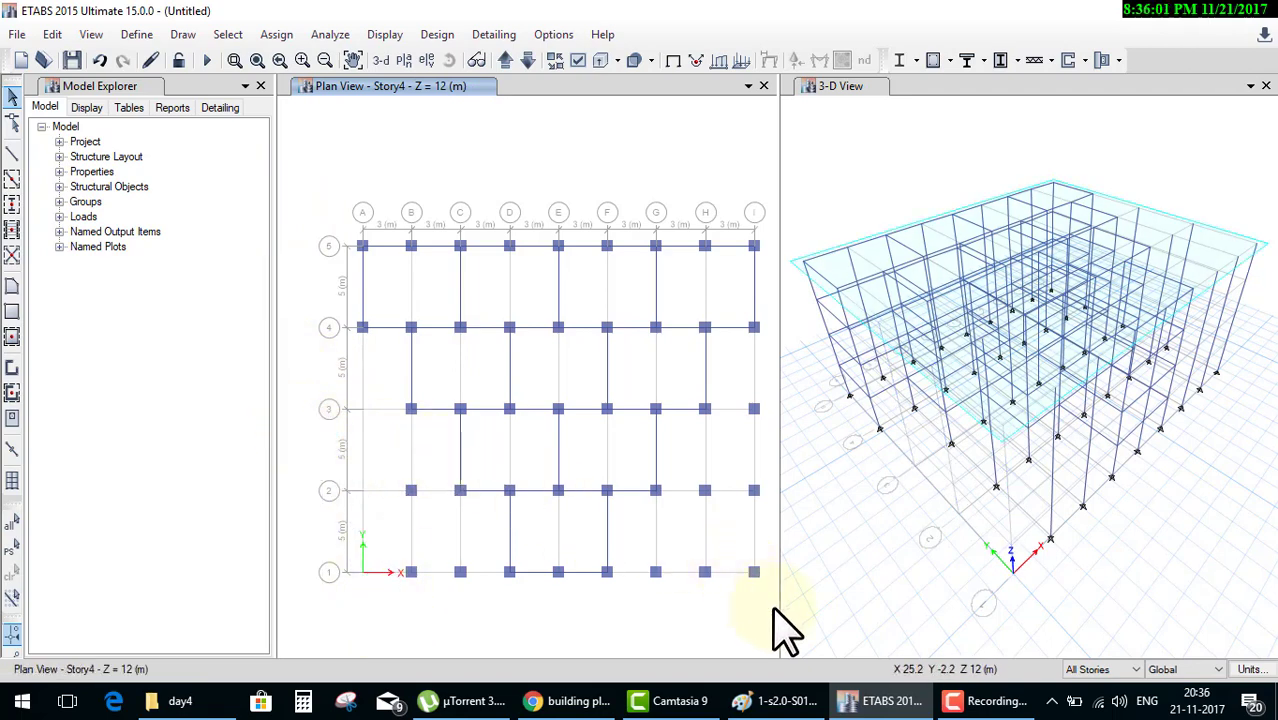
drag(776, 610, 728, 420)
key(Delete)
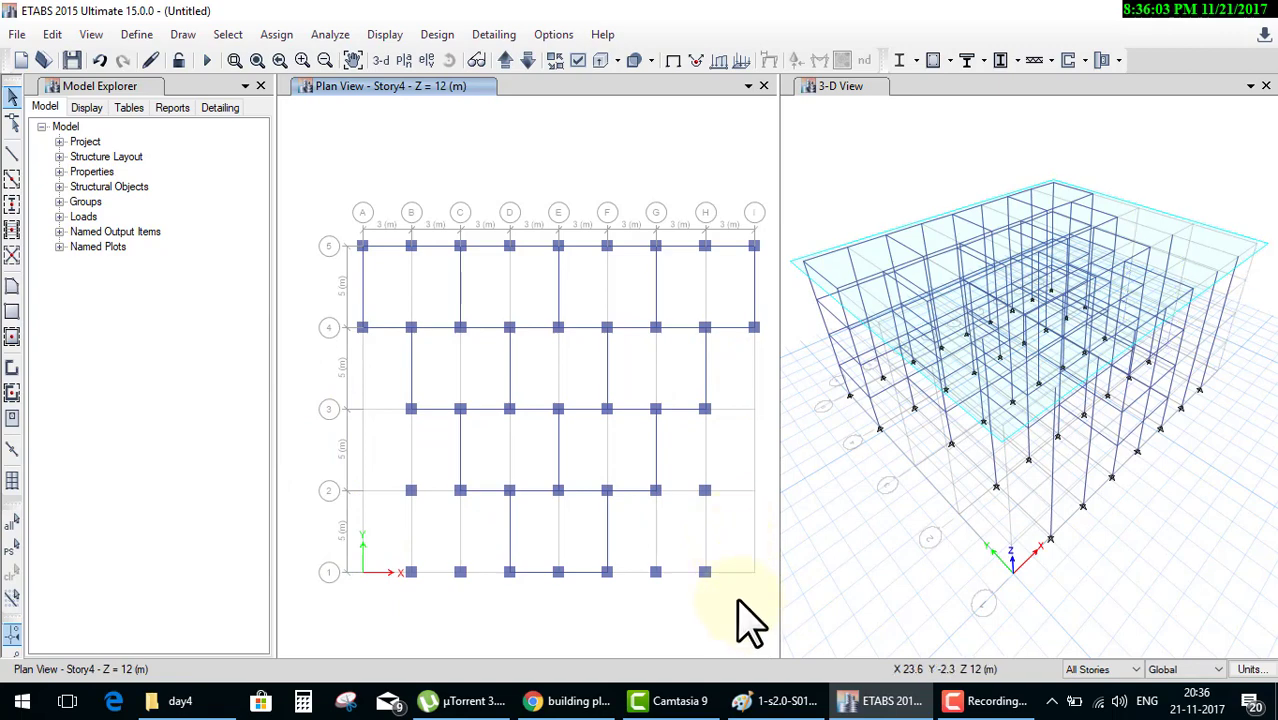
Delete the joints and columns at H1–H2, B1–B2, G1, C1, E1 and E2.
drag(747, 610, 695, 470)
key(Delete)
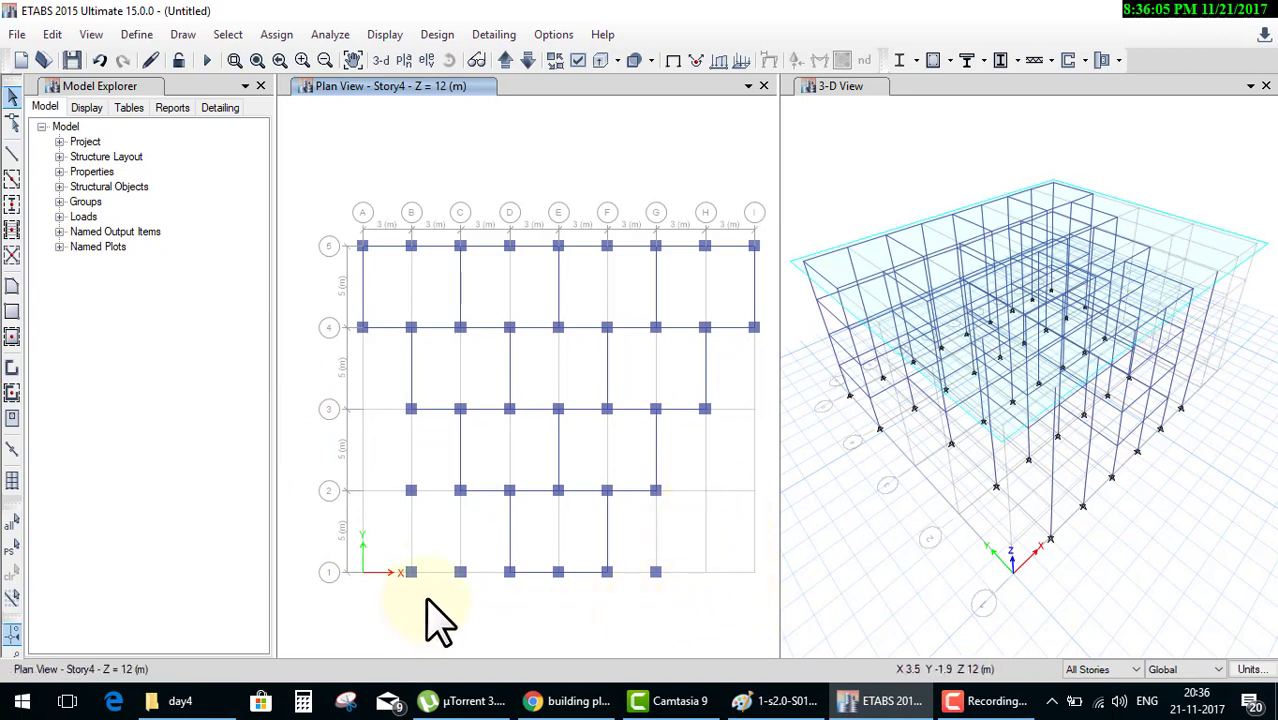
drag(427, 600, 388, 452)
key(Delete)
drag(709, 608, 651, 540)
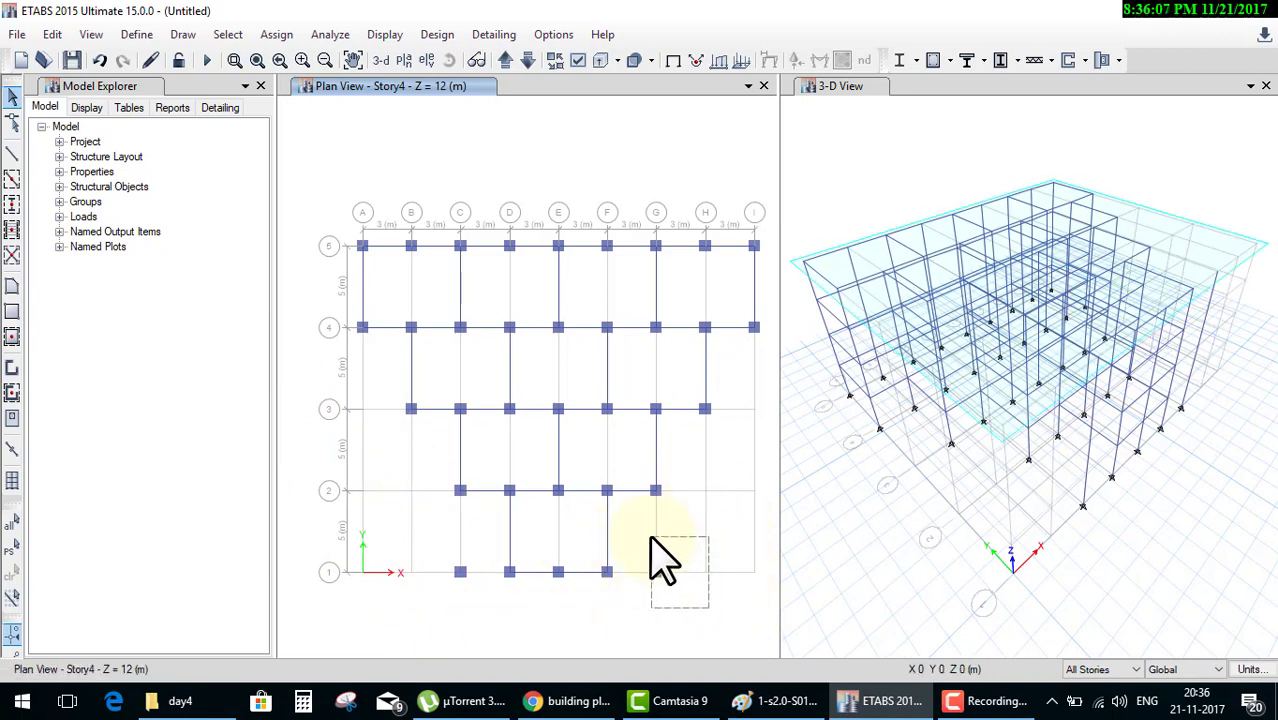
key(Delete)
drag(508, 614, 445, 555)
key(Delete)
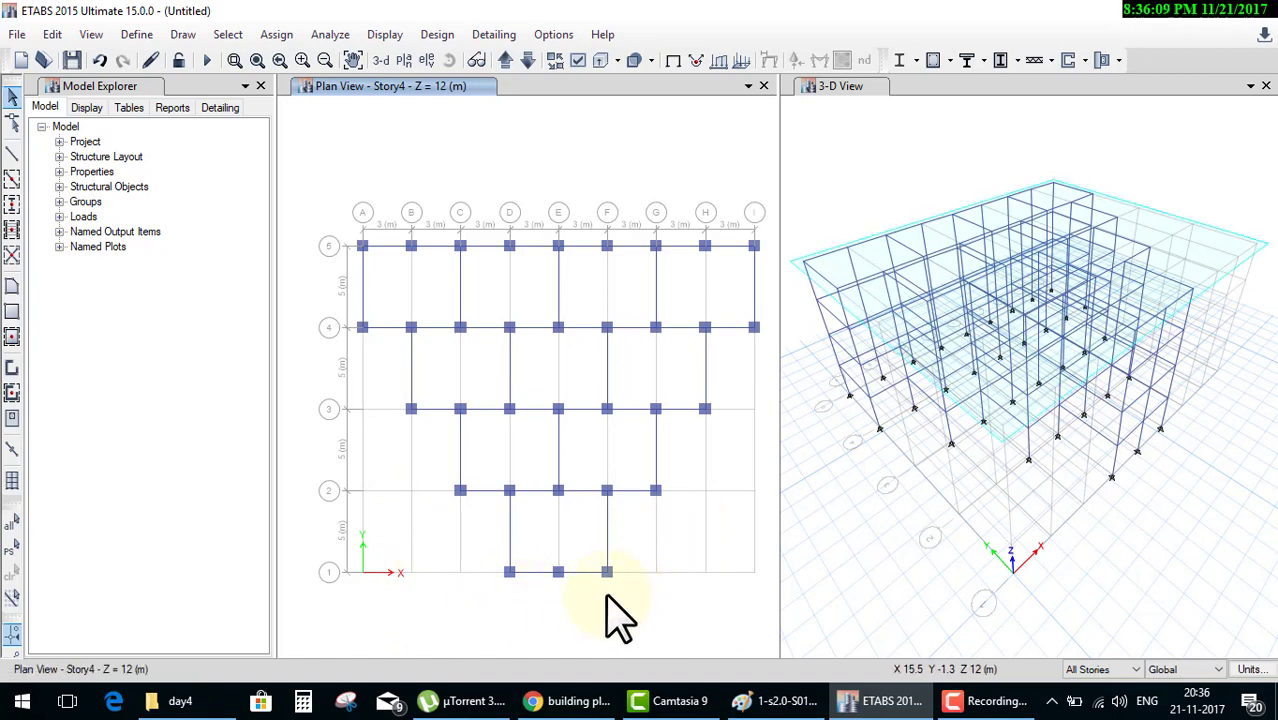
key(Delete)
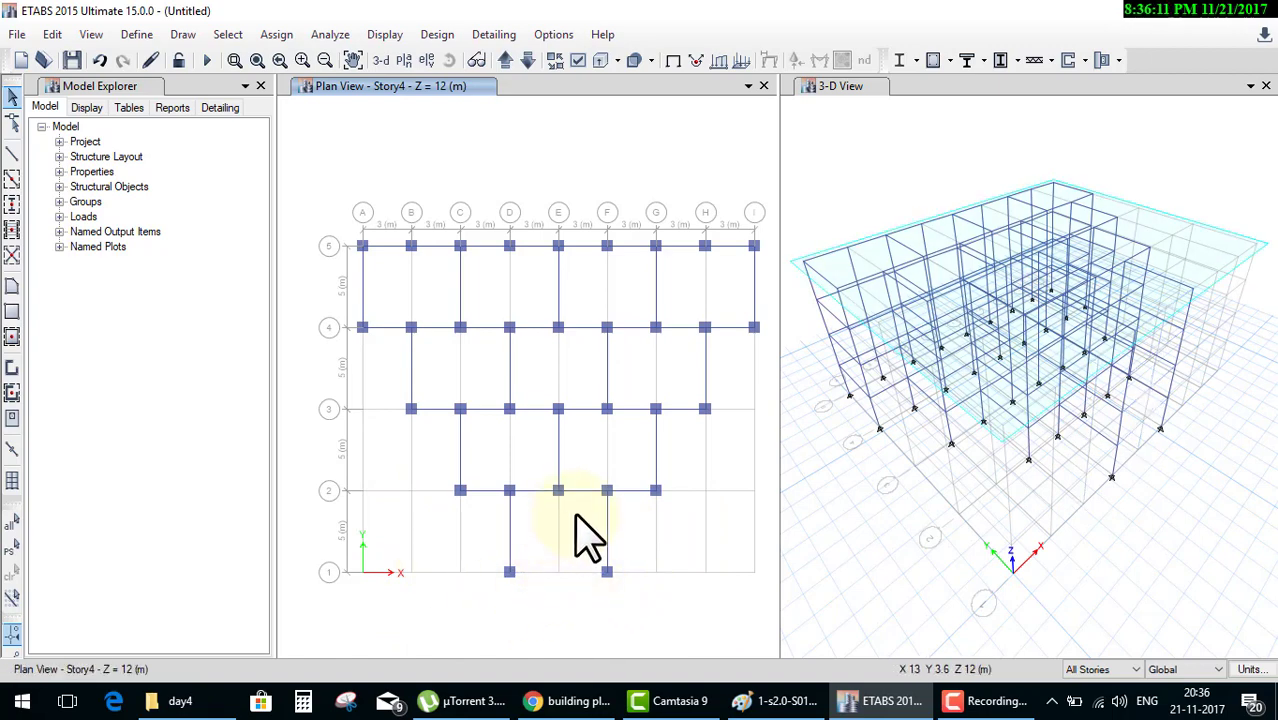
drag(570, 505, 549, 478)
key(Delete)
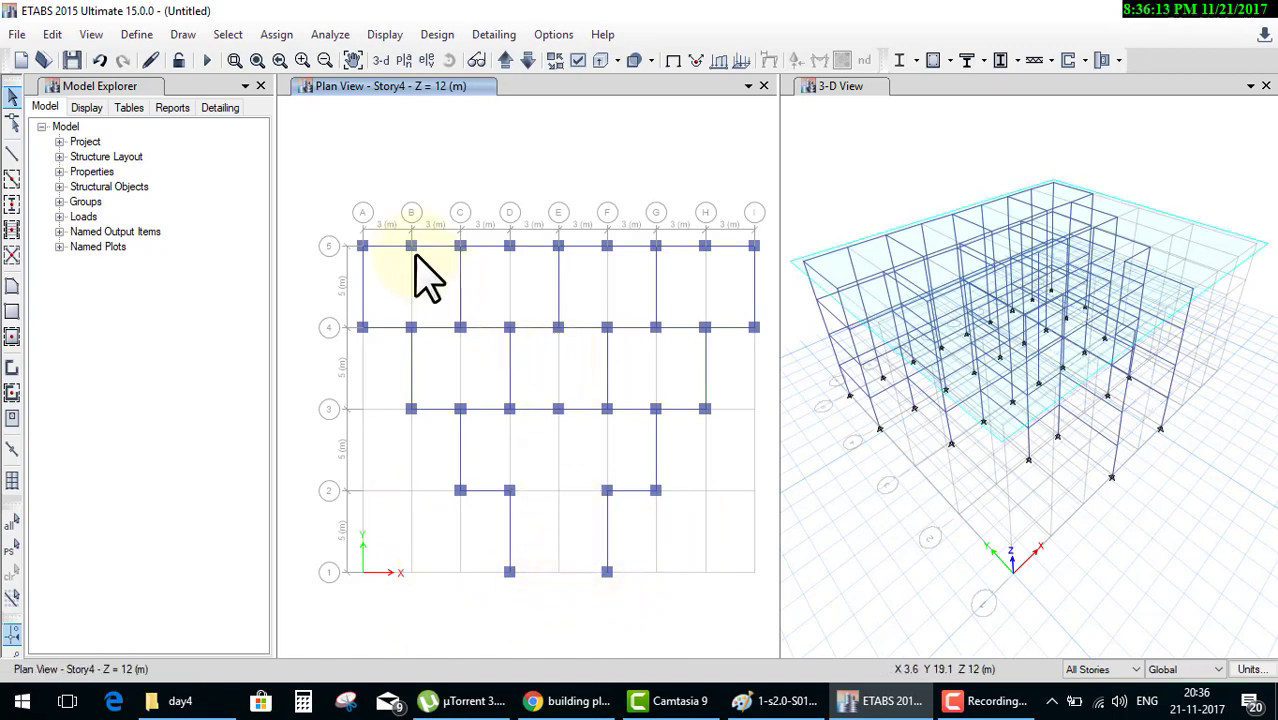
key(Delete)
Delete the B5, F5 and H5 joints, then undo the last three deletions.
click(510, 248)
key(Delete)
click(607, 248)
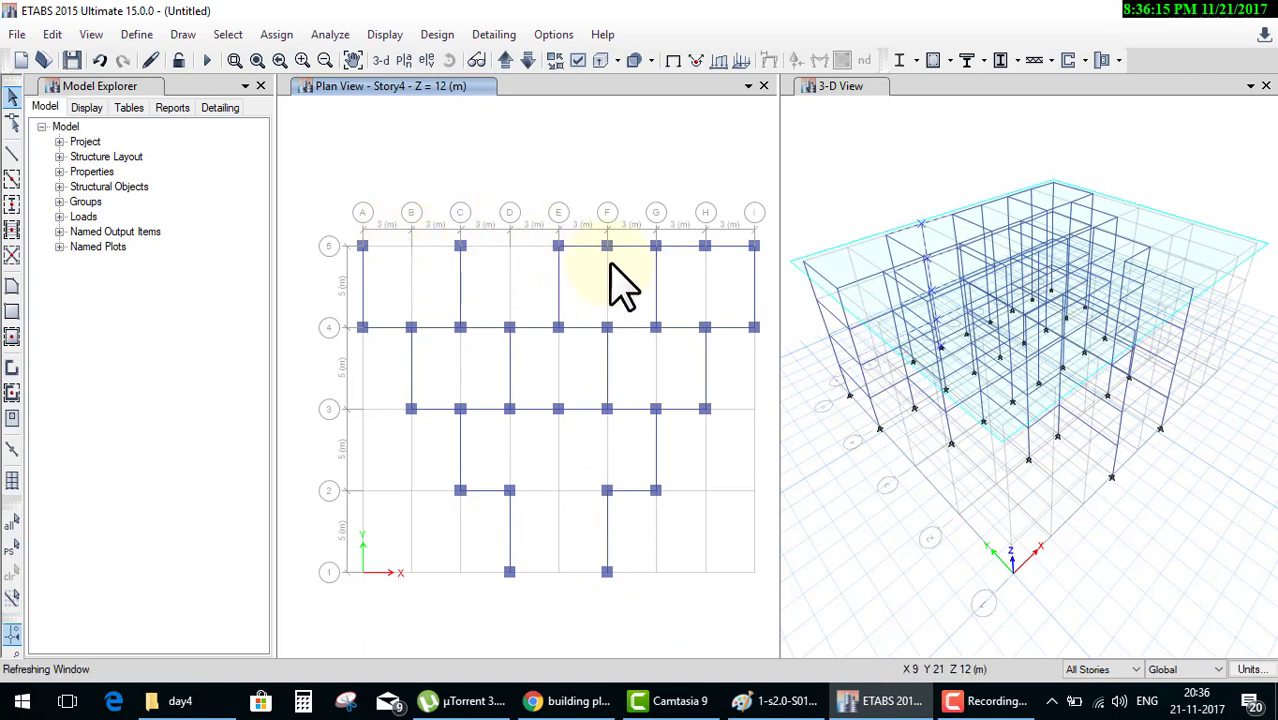
key(Delete)
click(705, 247)
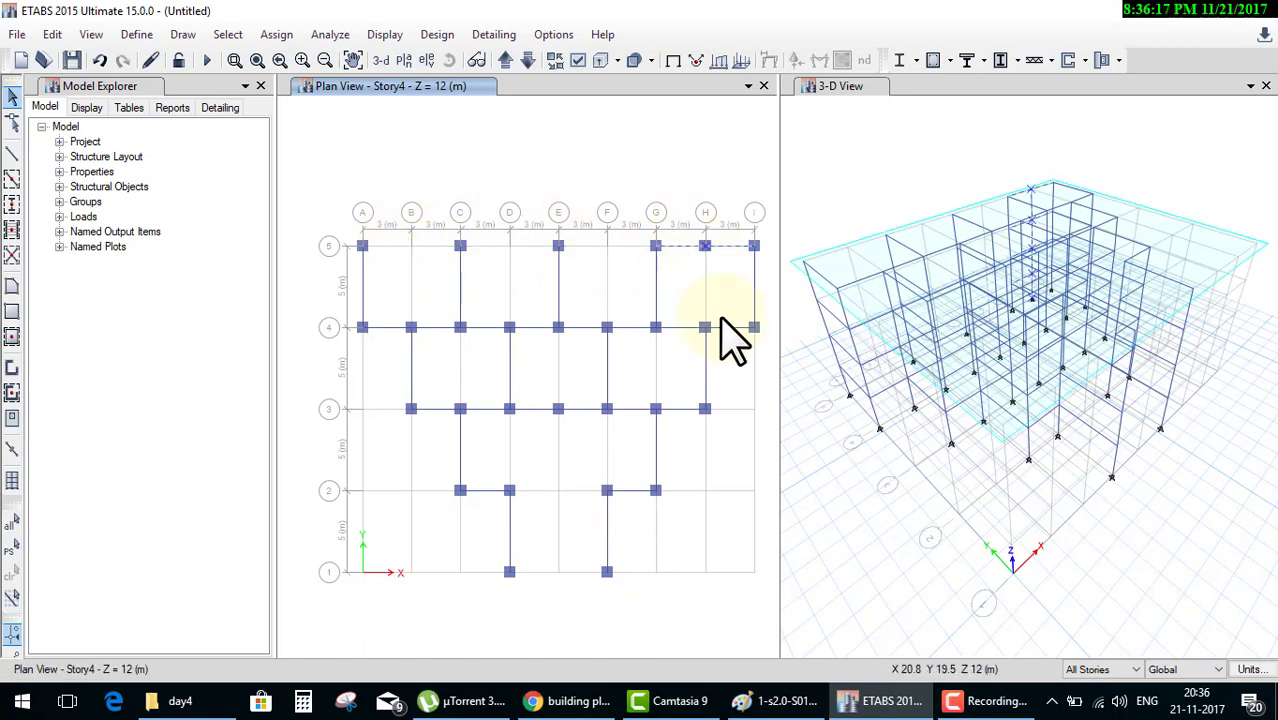
key(Delete)
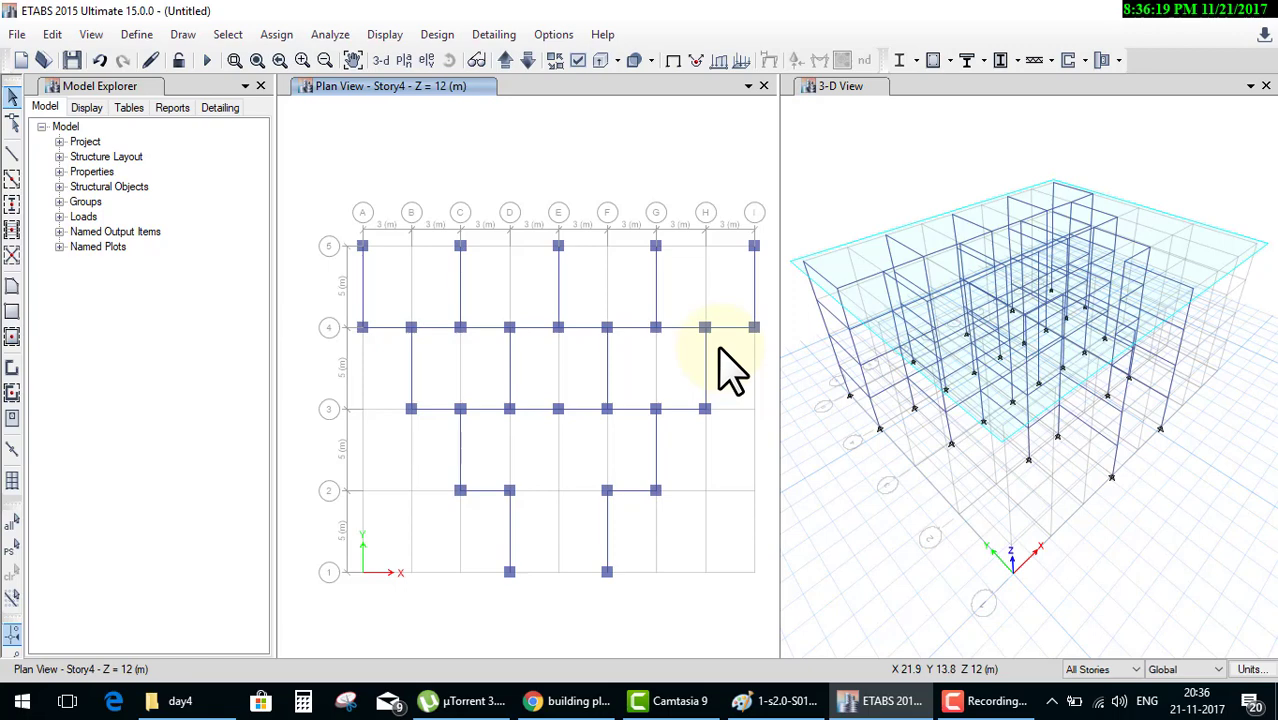
click(699, 251)
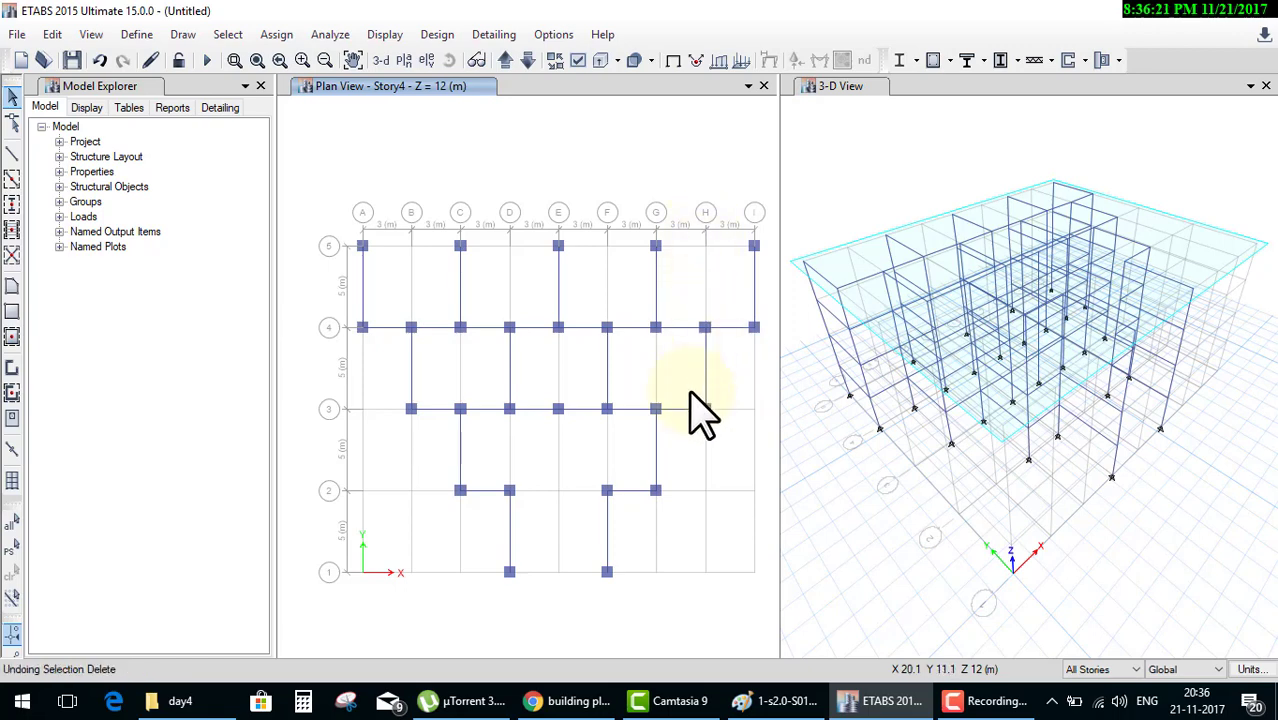
key(ctrl+z)
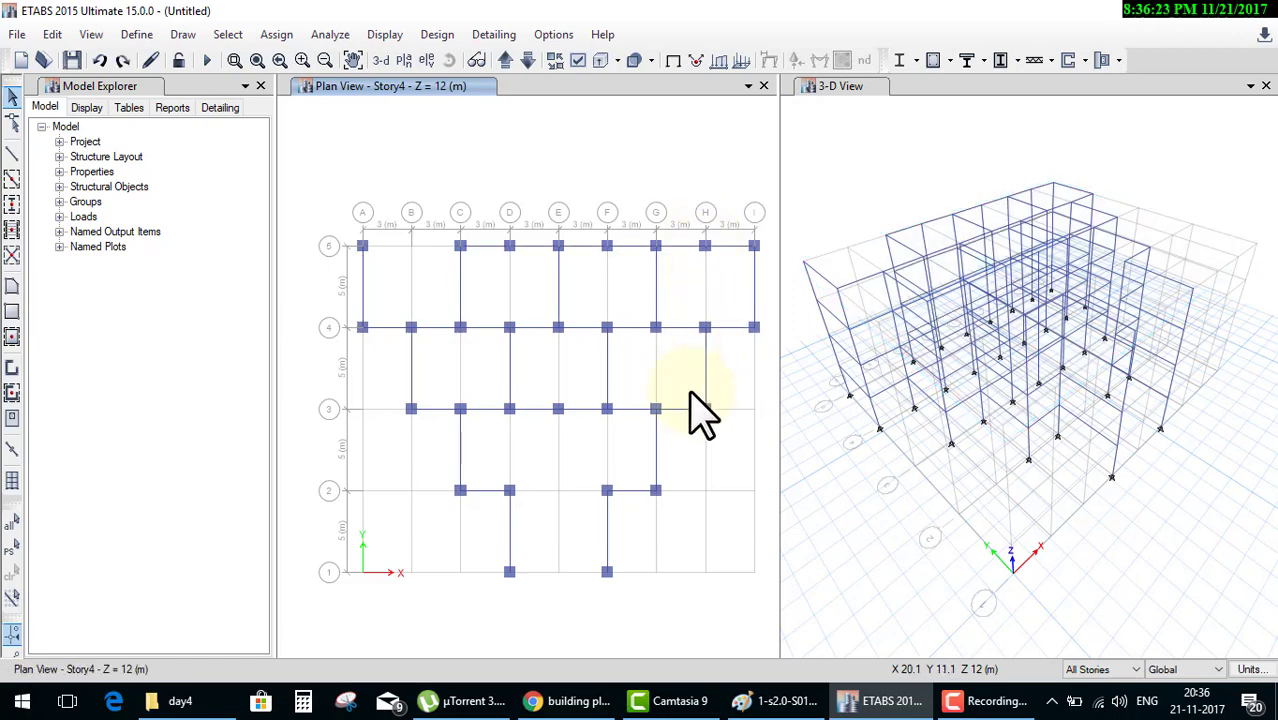
key(ctrl+z)
key(ctrl+z)
key(ctrl+z)
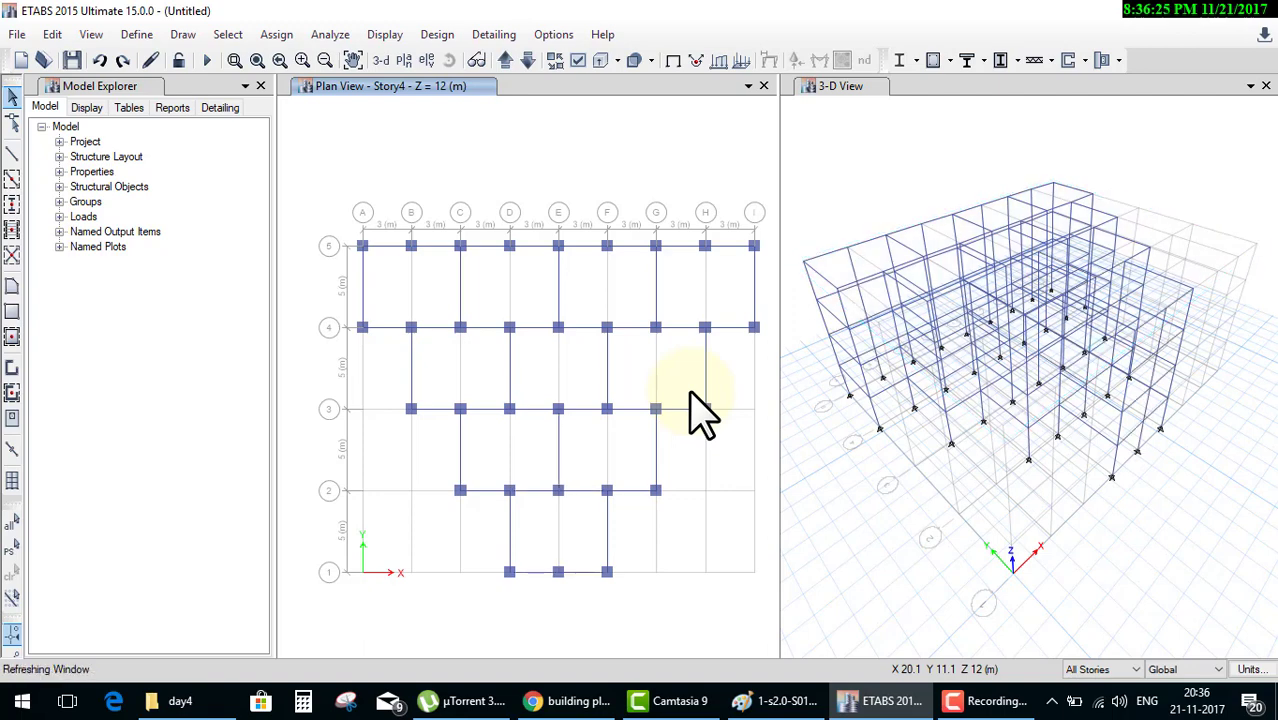
key(ctrl+z)
key(ctrl+z)
key(ctrl+z)
key(ctrl+z)
key(ctrl+z)
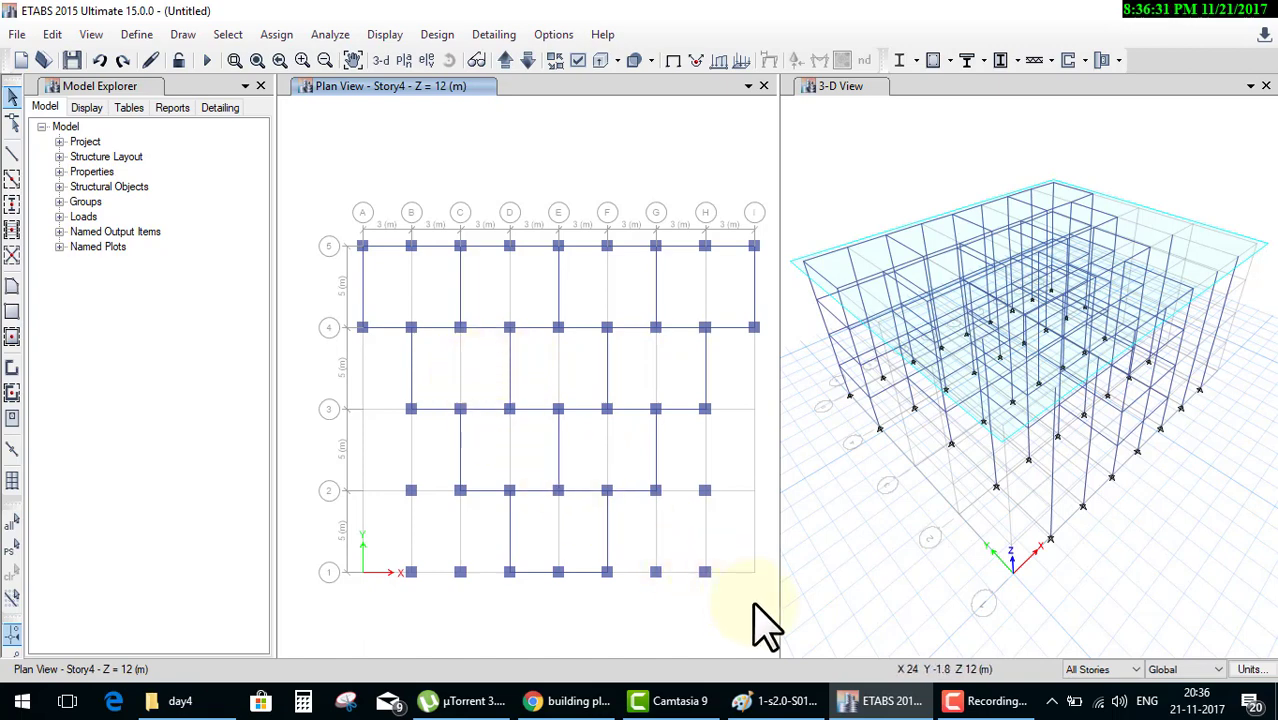
Window-select the F1–H1 joints along row 1, then clear the selection.
drag(753, 601, 717, 586)
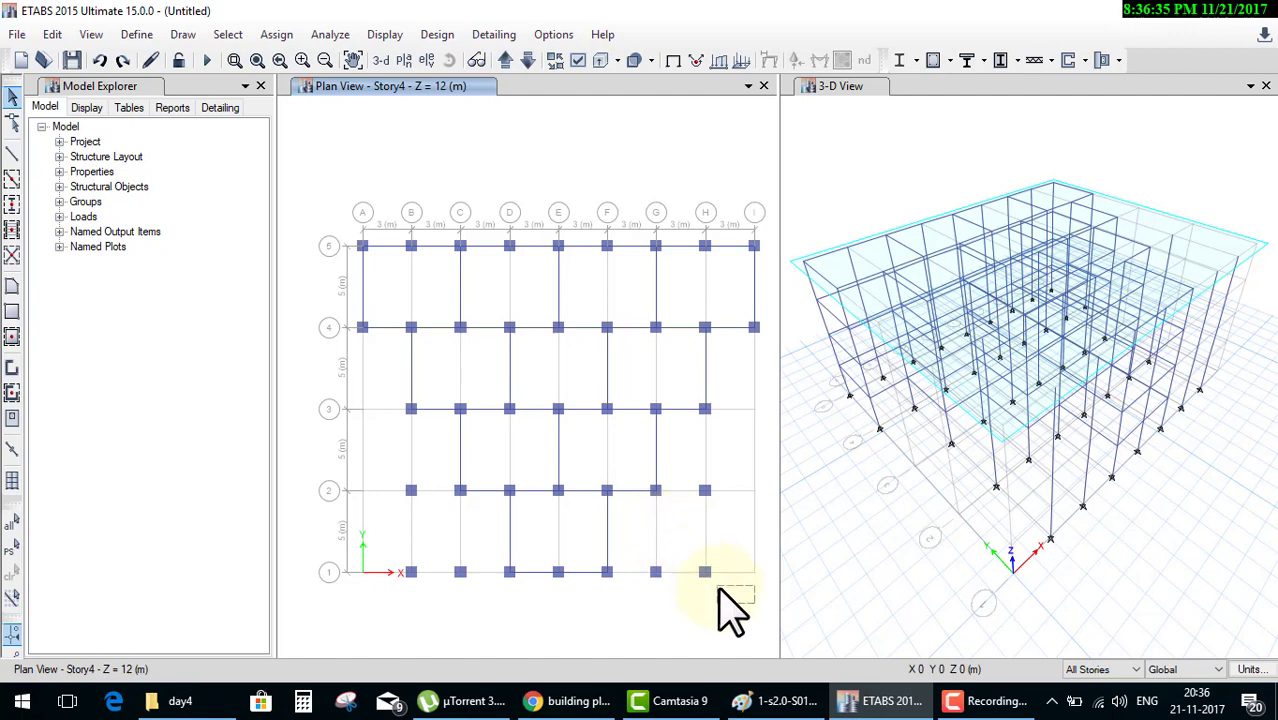
mouse_move(702, 574)
mouse_down()
mouse_move(651, 574)
mouse_move(717, 575)
mouse_move(748, 623)
mouse_move(701, 556)
mouse_up()
mouse_move(680, 547)
mouse_down()
mouse_move(622, 537)
mouse_move(595, 552)
mouse_up()
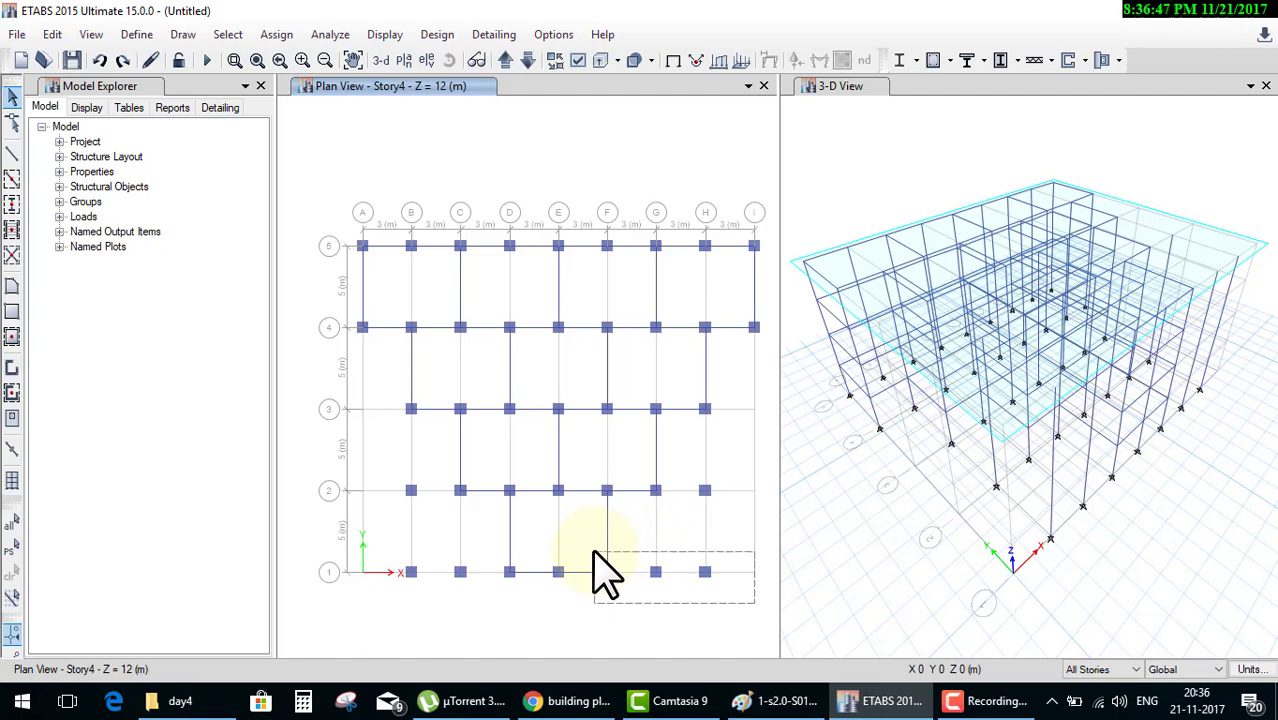
drag(594, 552, 588, 555)
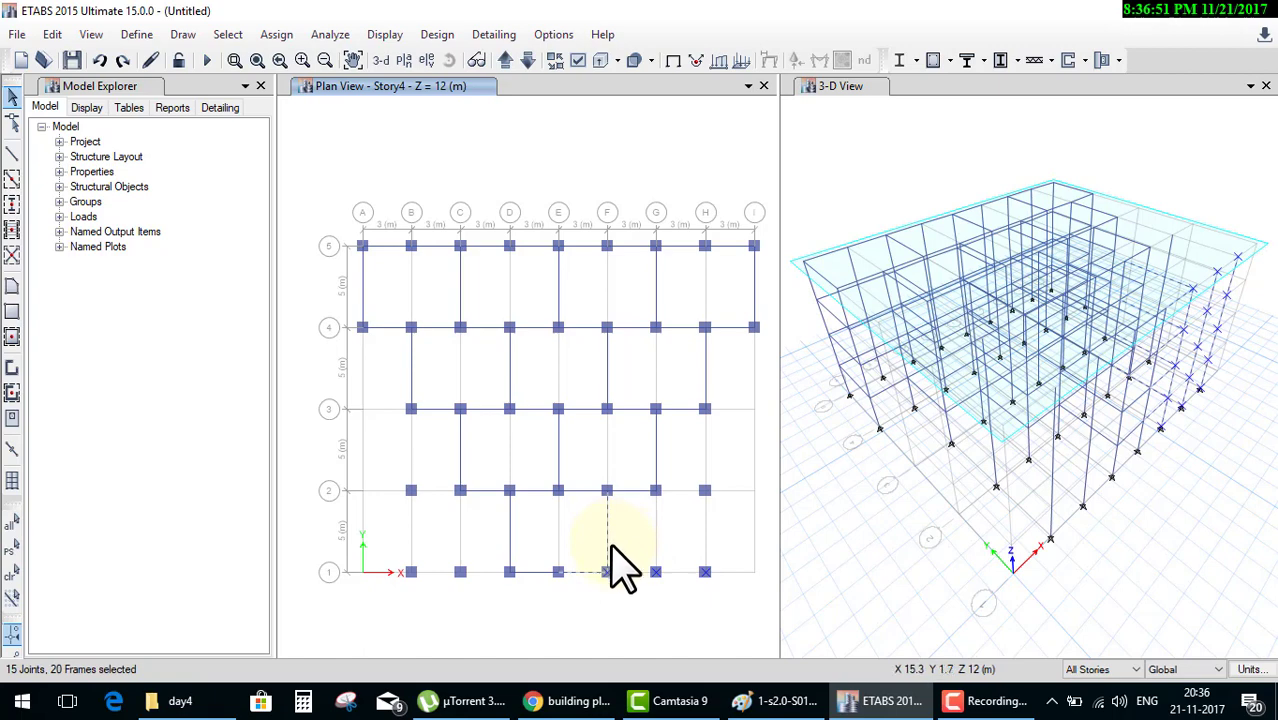
drag(716, 617, 587, 550)
key(ctrl+q)
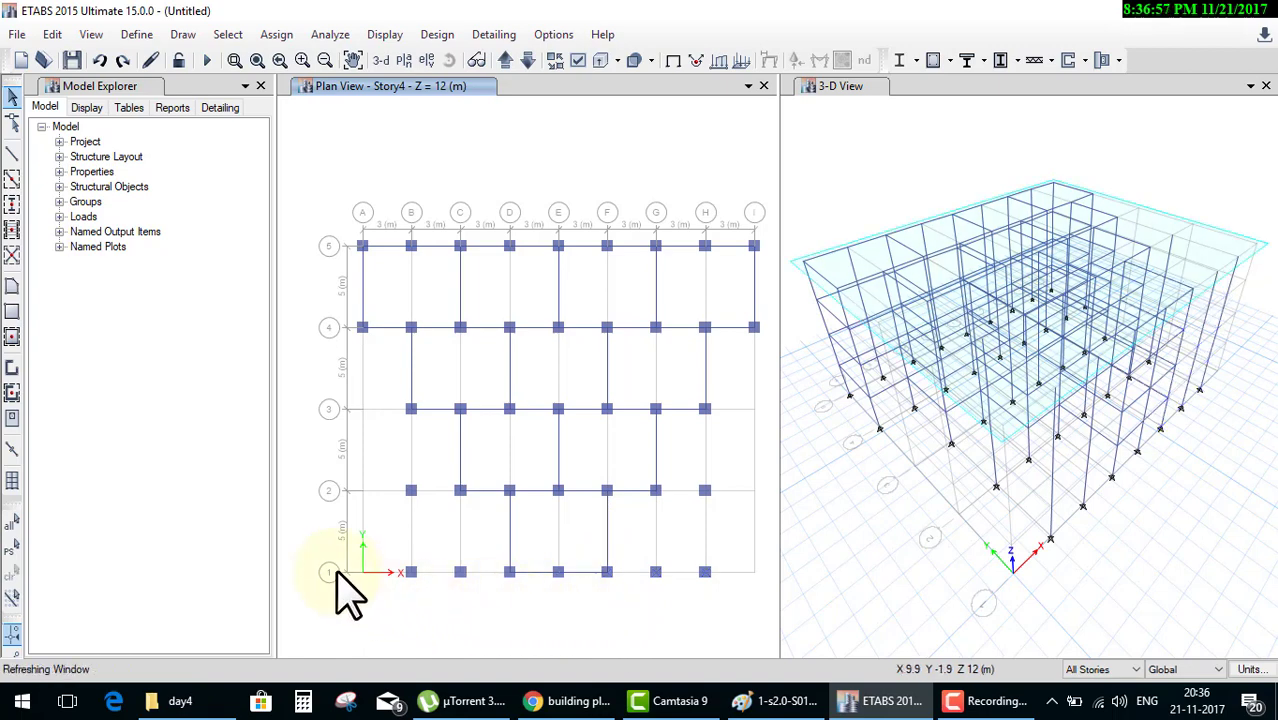
Delete the B1 joint and column, trial-delete C1–D1 and undo it, then delete C1.
drag(300, 497, 443, 598)
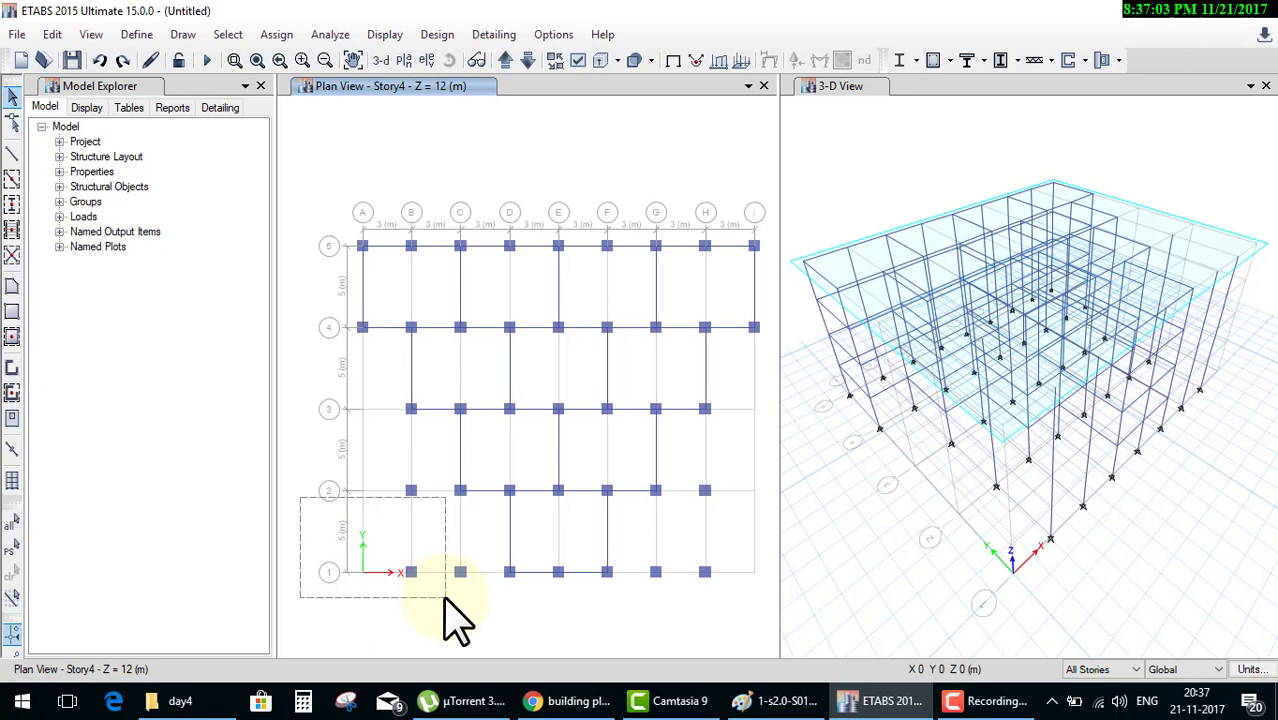
drag(444, 593, 446, 595)
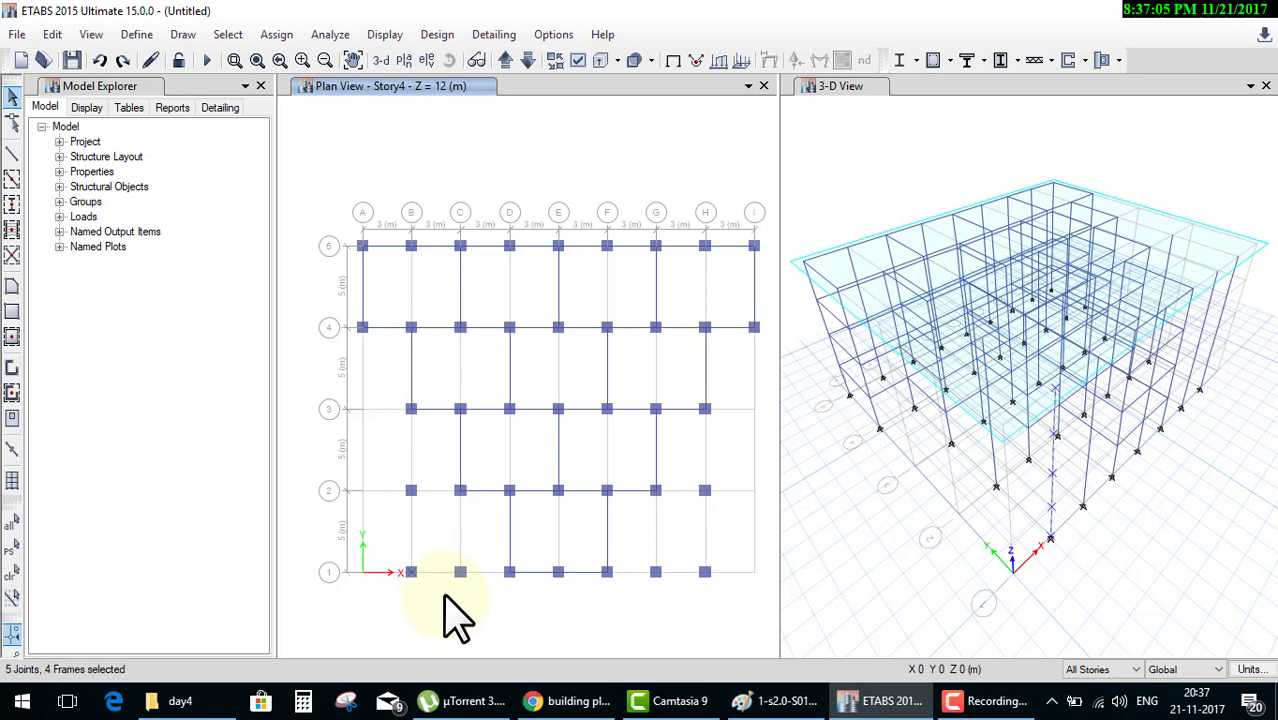
key(Delete)
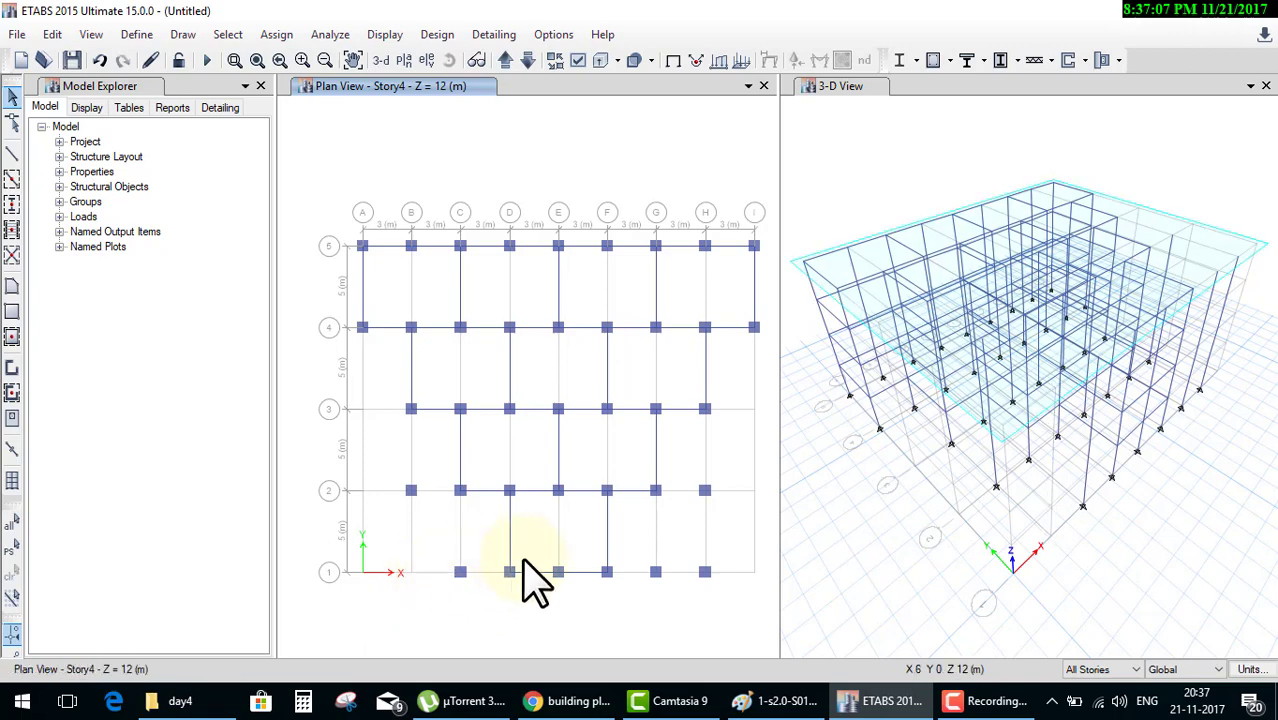
drag(503, 597, 531, 614)
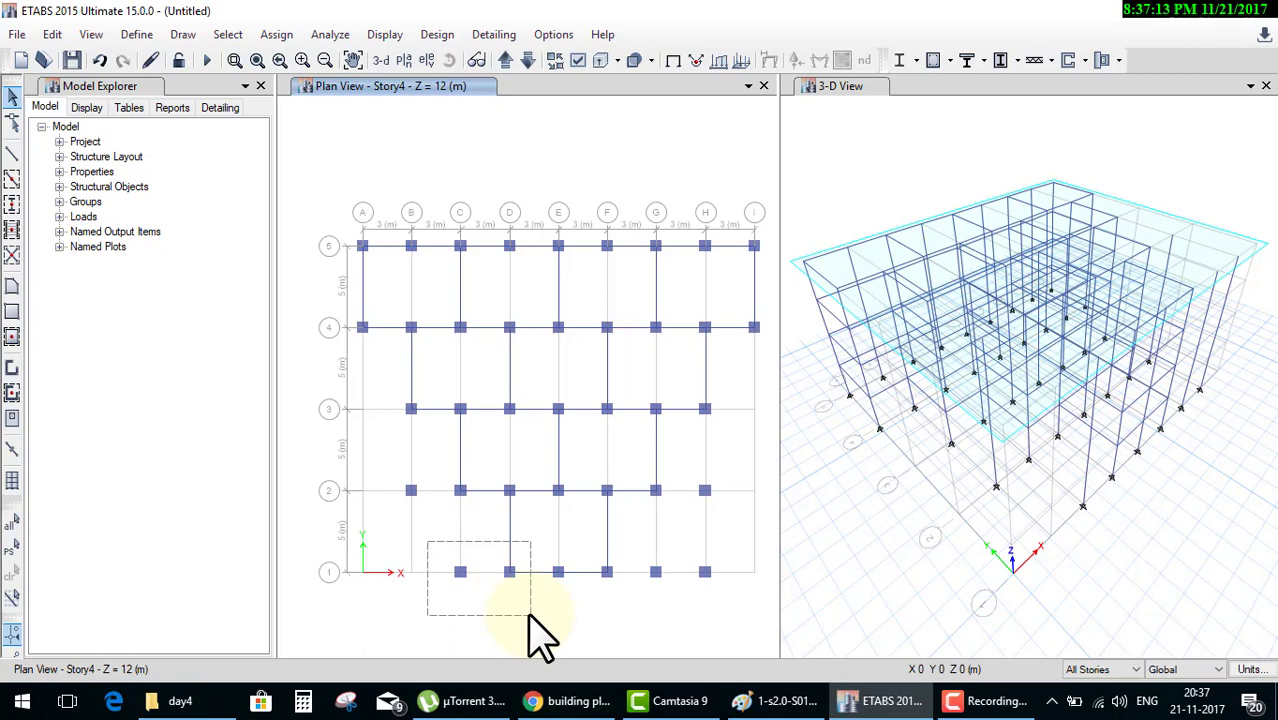
drag(529, 614, 530, 616)
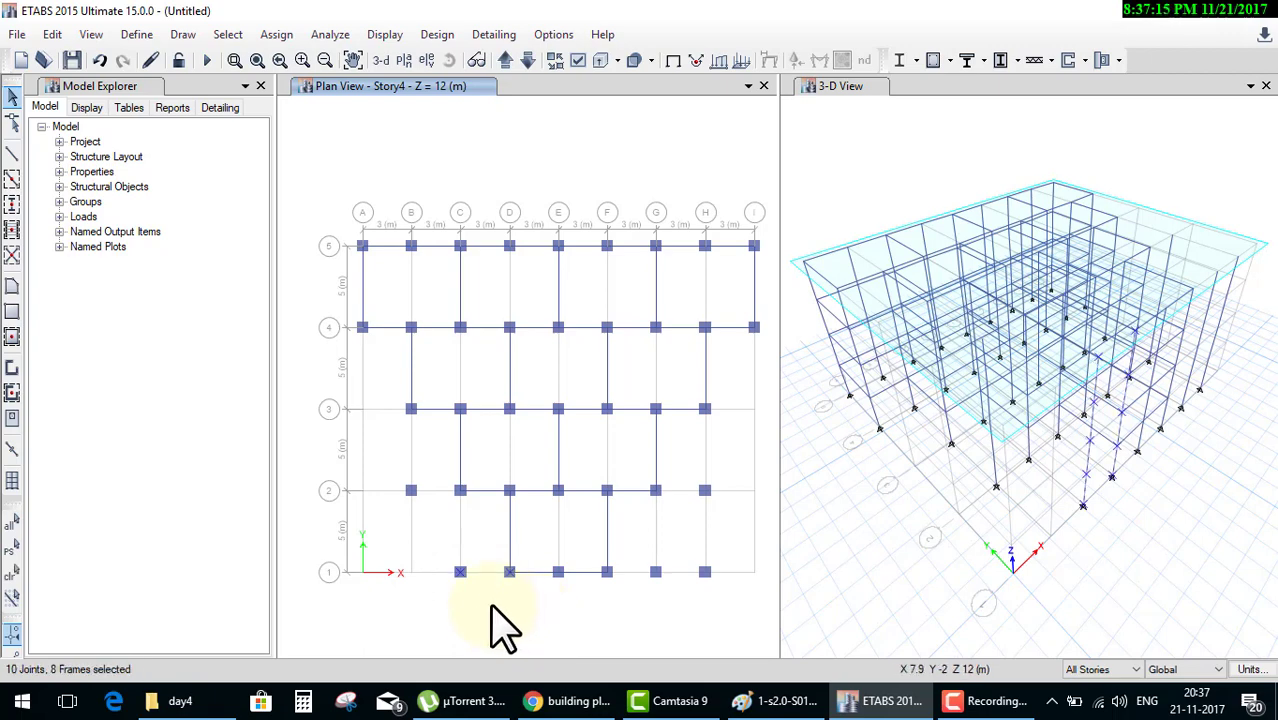
key(Delete)
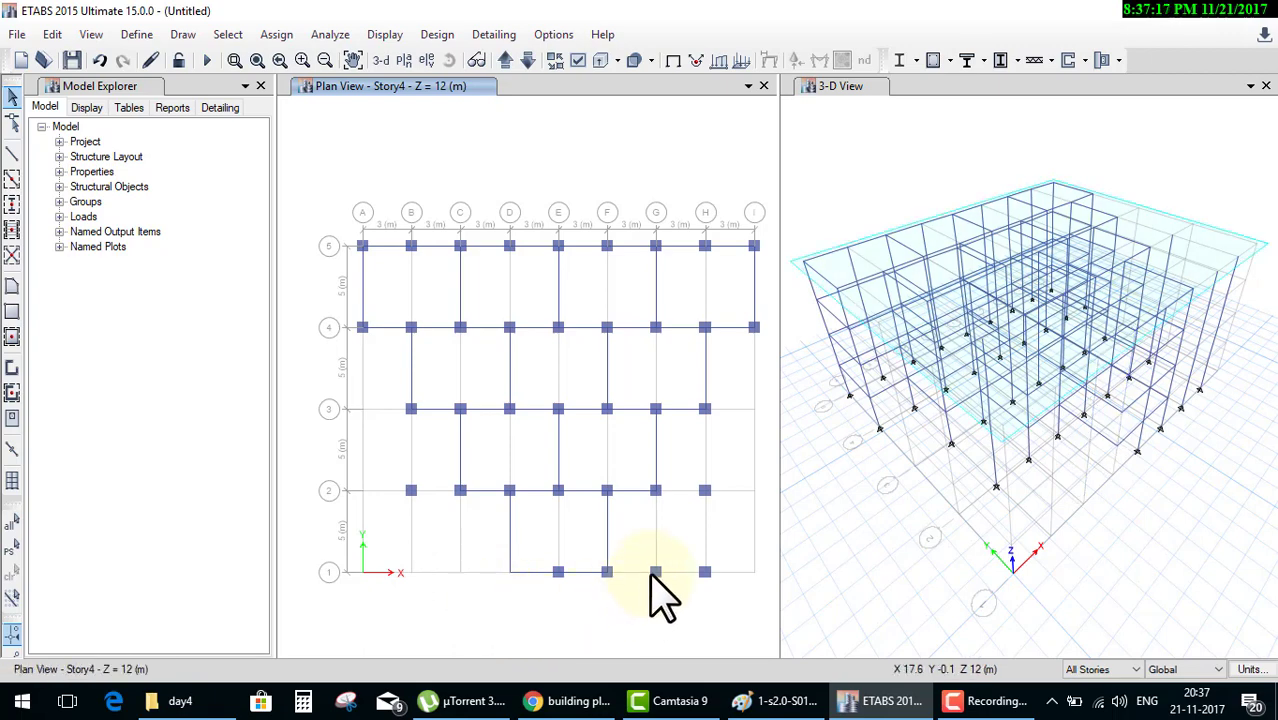
key(ctrl+z)
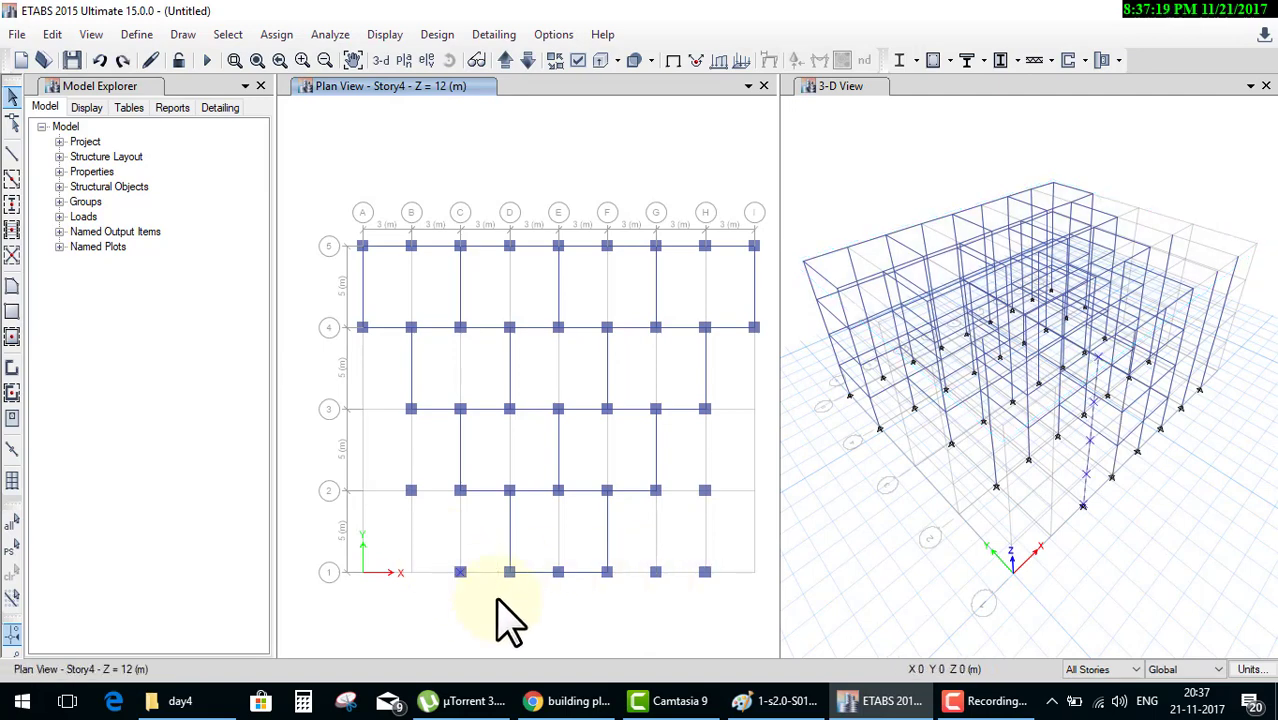
key(Delete)
Delete the G1–H1 joints and the B5, D5, F5 and H5 joints with their beams.
drag(634, 537, 750, 618)
key(Delete)
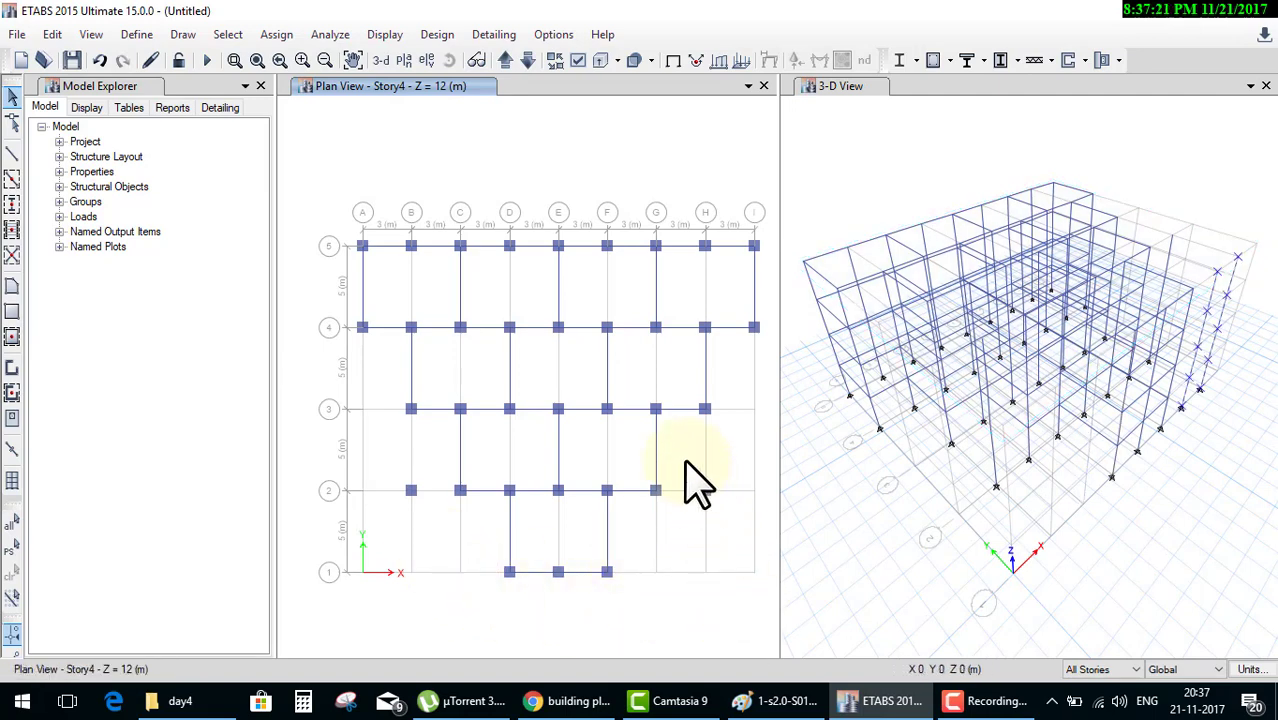
drag(685, 463, 748, 540)
drag(383, 205, 430, 247)
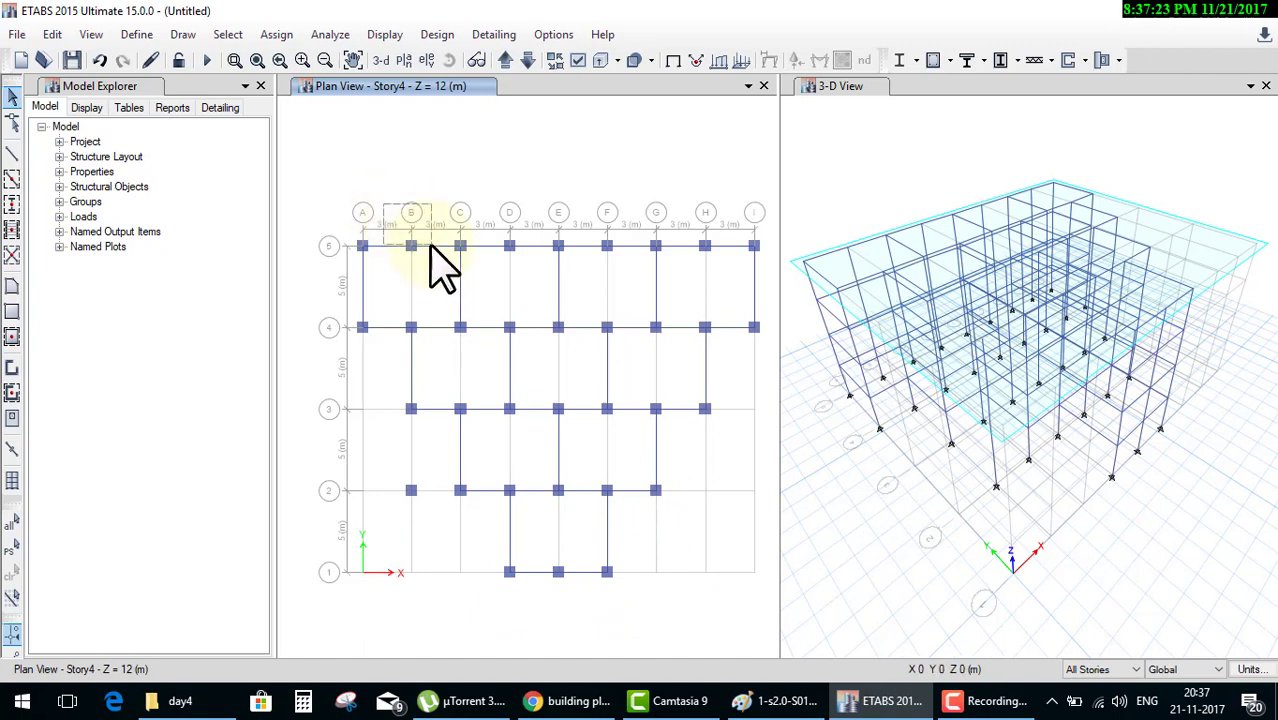
key(Delete)
drag(486, 213, 557, 260)
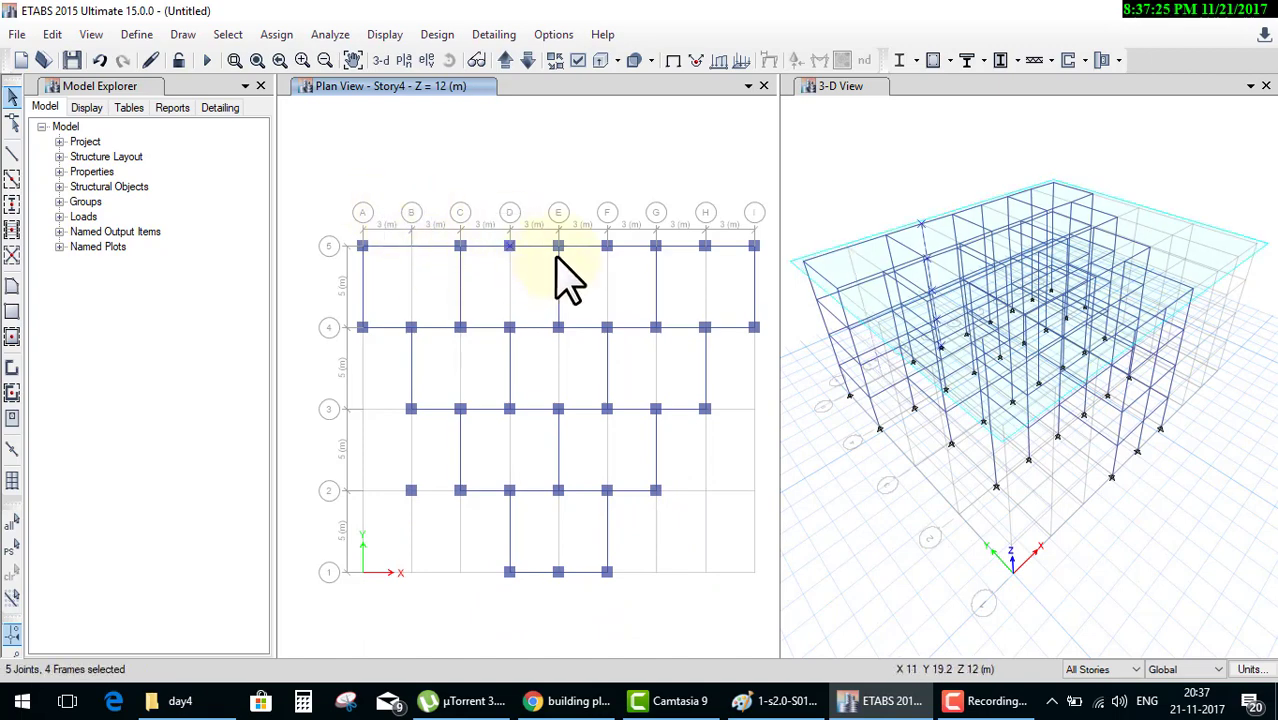
key(Delete)
drag(588, 210, 652, 300)
key(Delete)
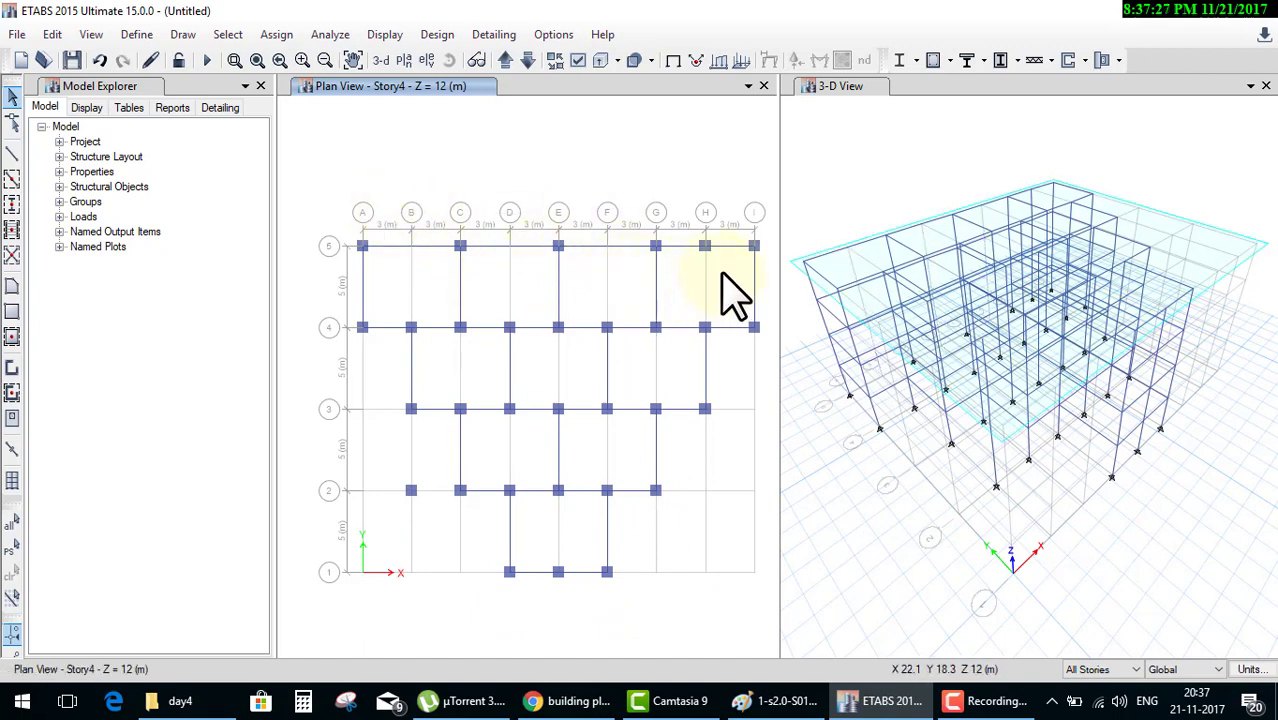
drag(722, 270, 663, 211)
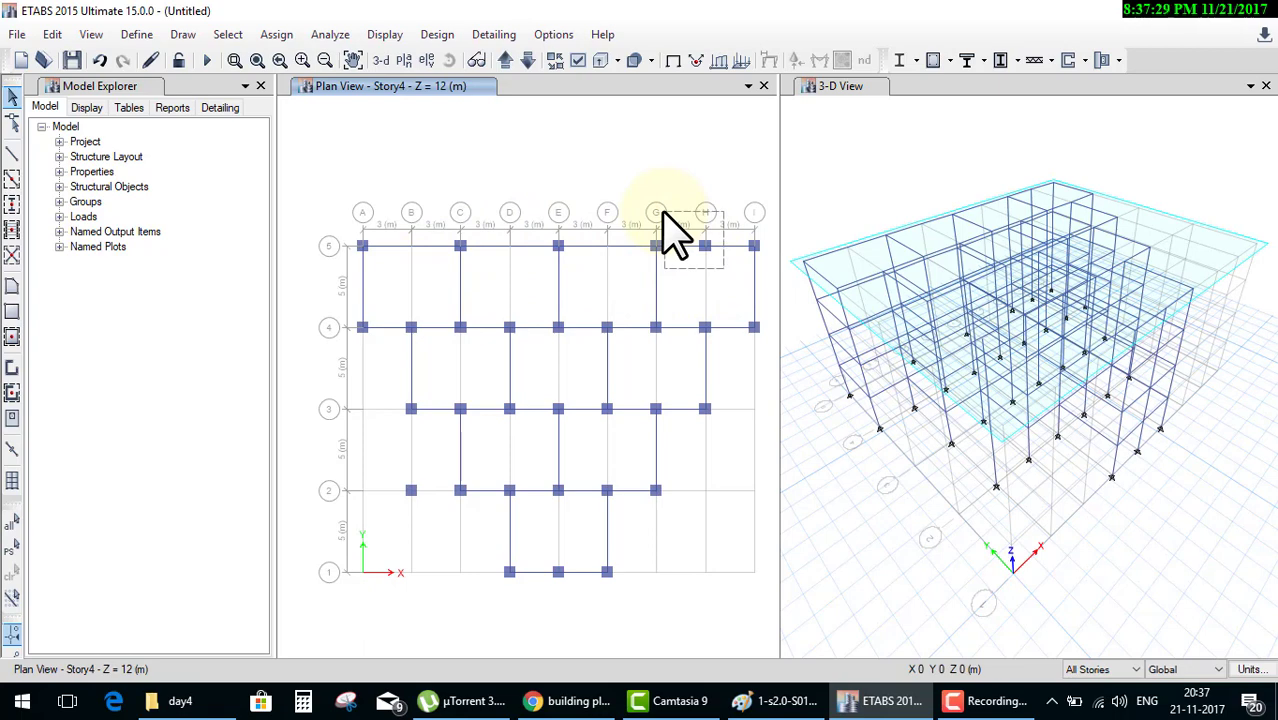
drag(651, 172, 718, 230)
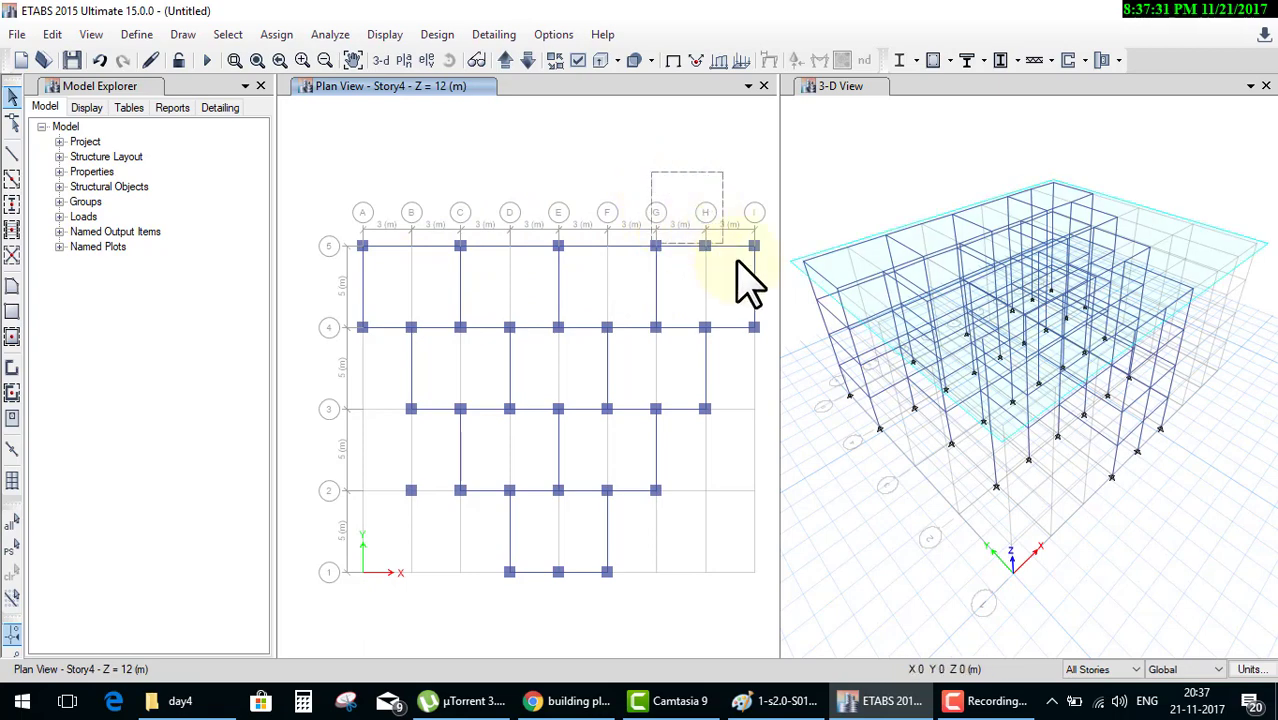
key(Delete)
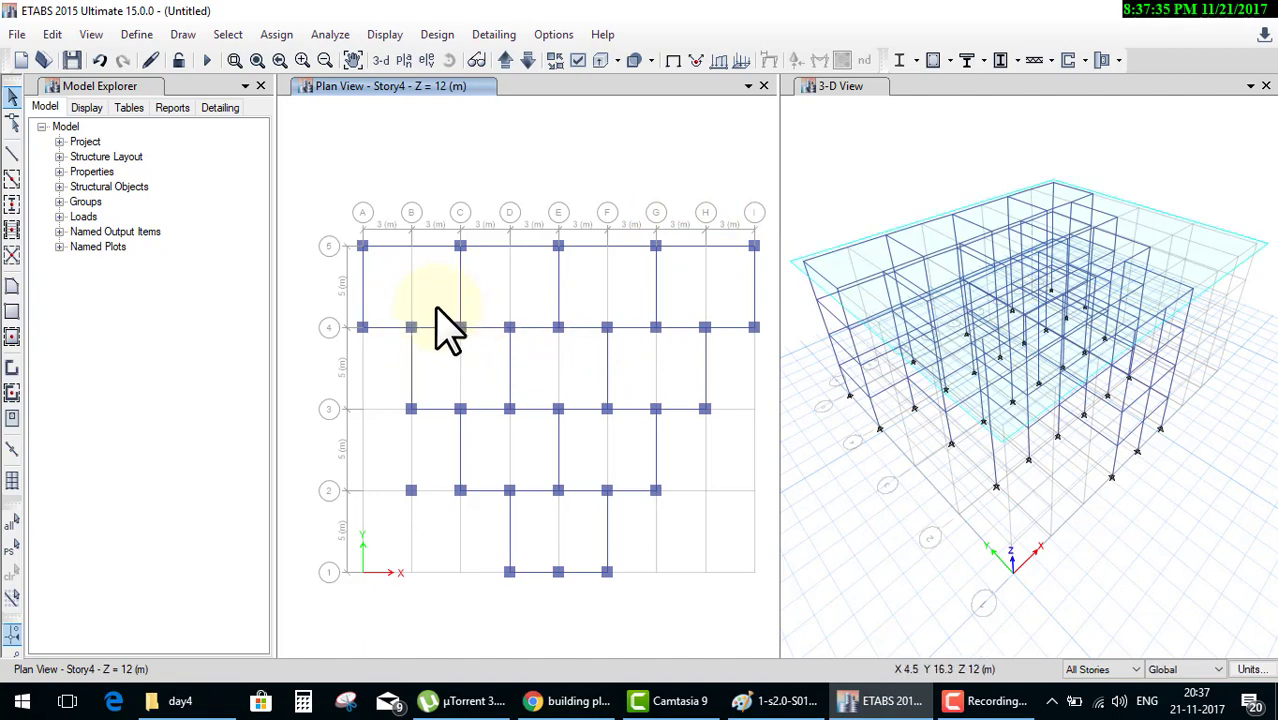
Delete the joint at B4, the joints and frames at F4–H4, and the joint at B2.
drag(390, 298, 456, 384)
key(Delete)
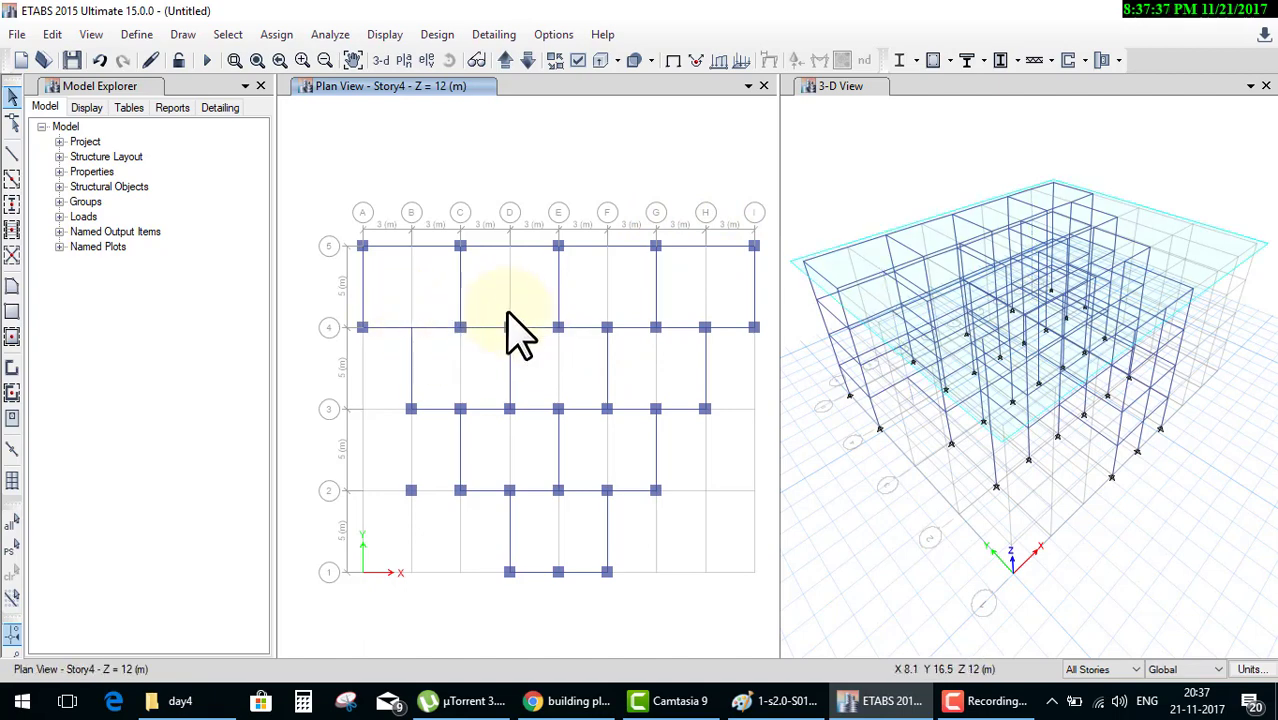
drag(585, 300, 671, 327)
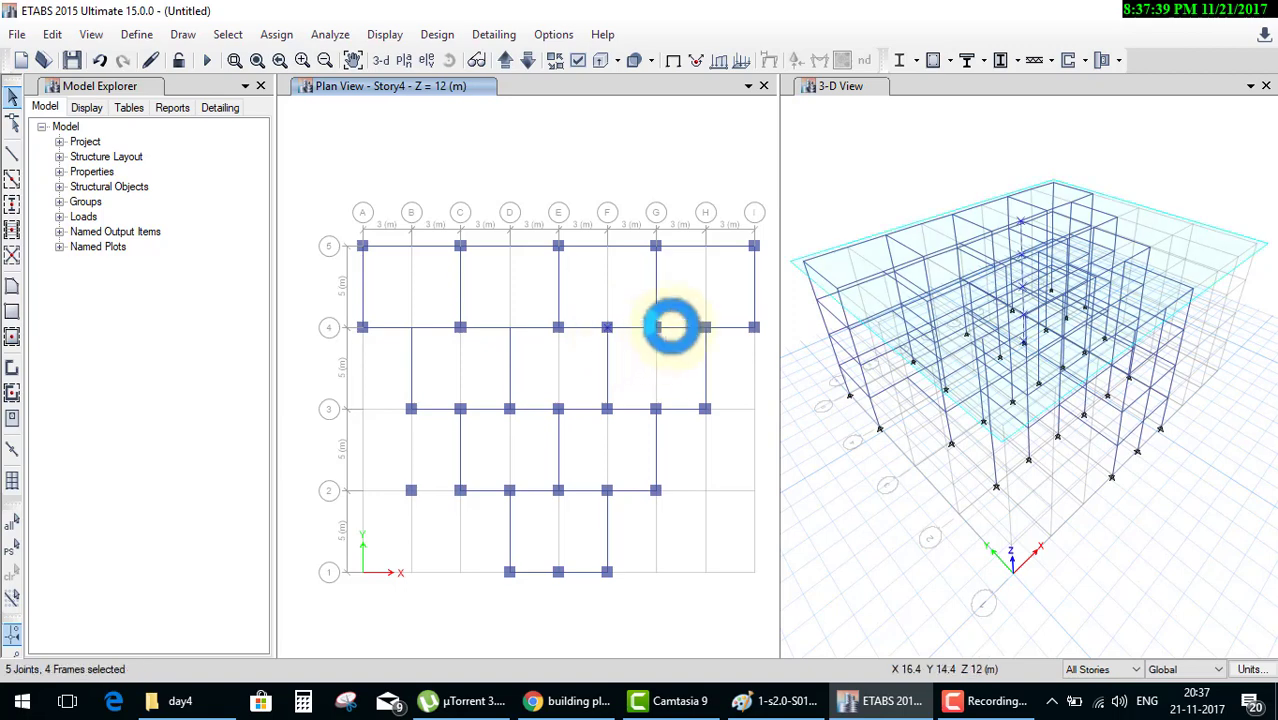
key(Delete)
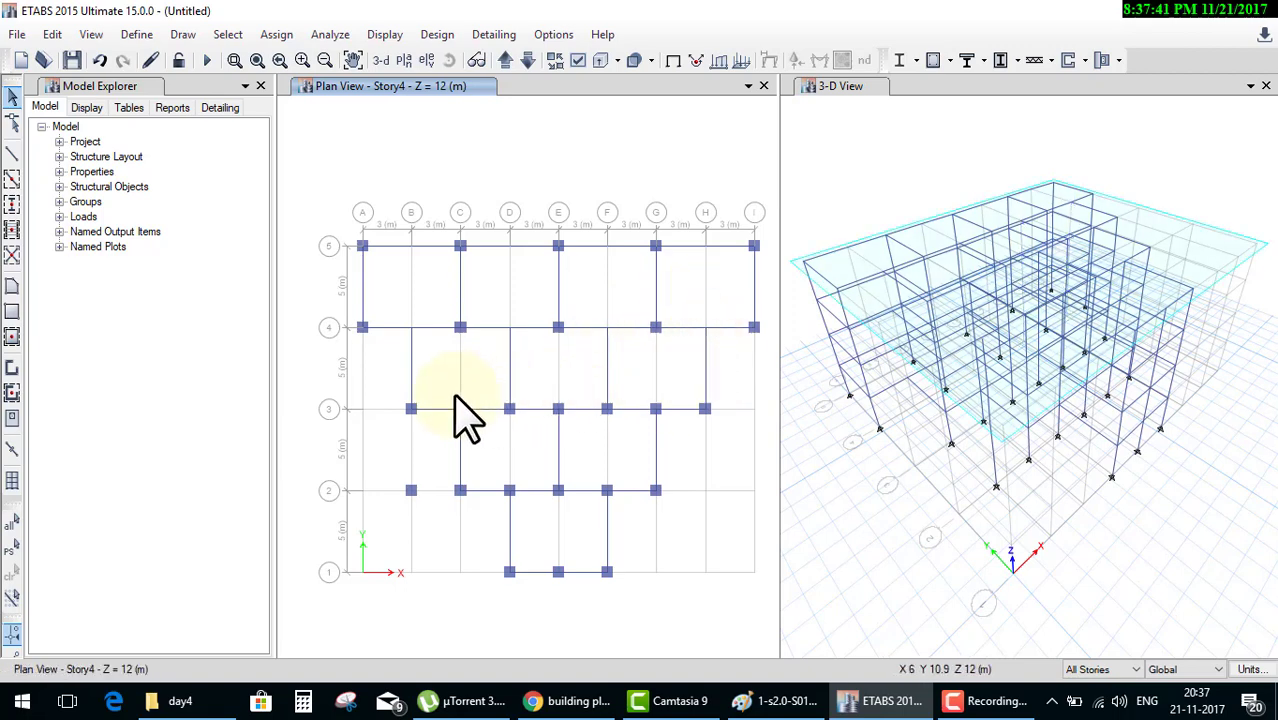
click(415, 488)
key(Delete)
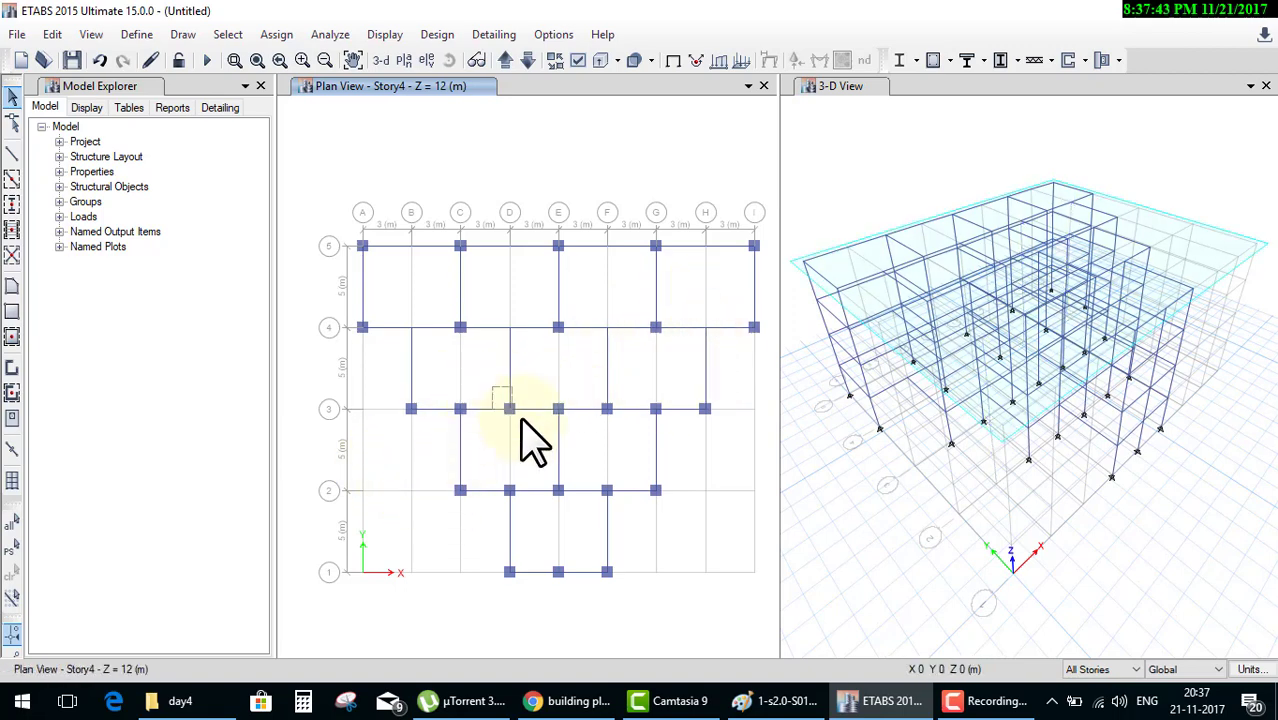
Delete the columns at D3 and F3 and the joints at D2, F2 and E1.
click(509, 408)
key(Delete)
click(606, 408)
key(Delete)
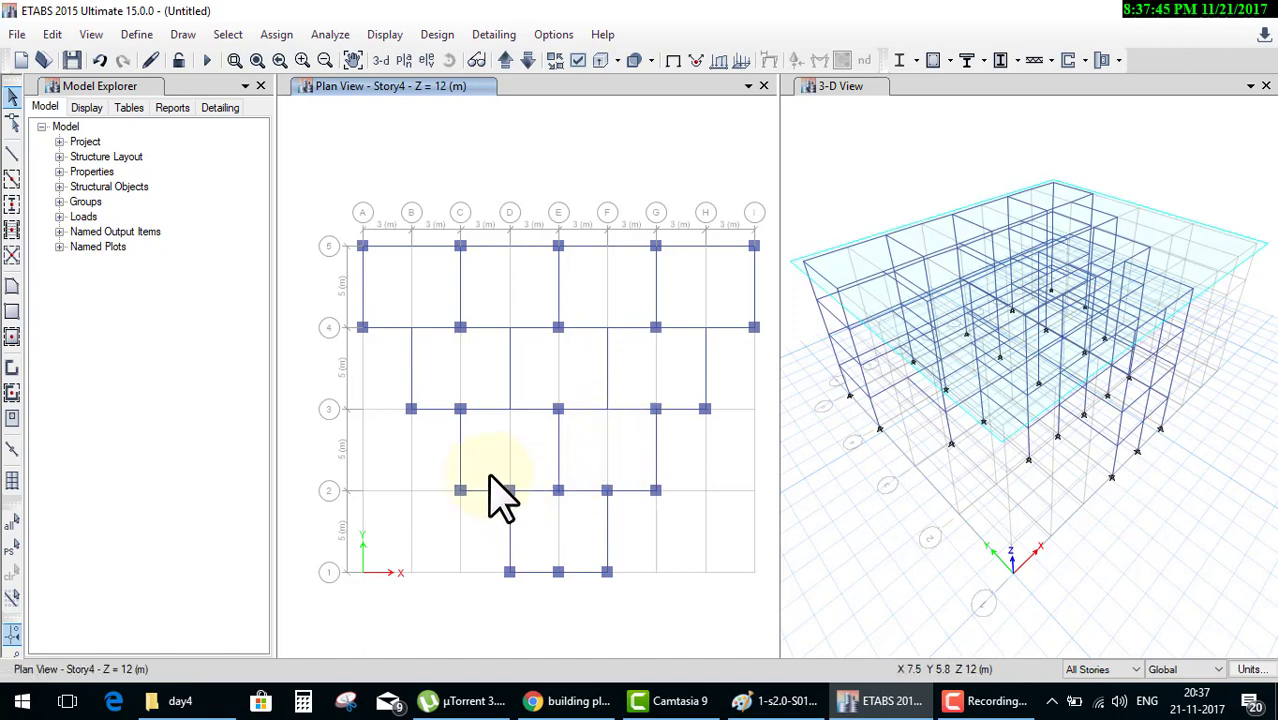
click(509, 490)
key(Delete)
click(606, 490)
key(Delete)
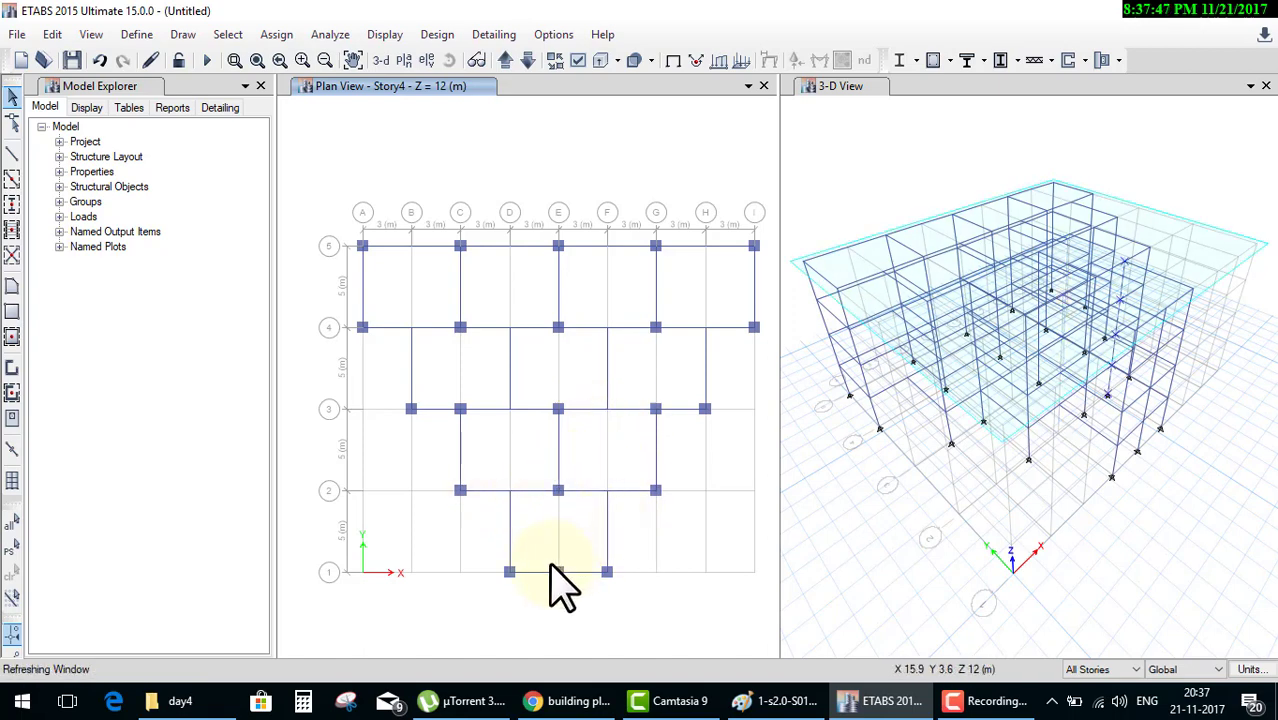
click(556, 572)
key(Delete)
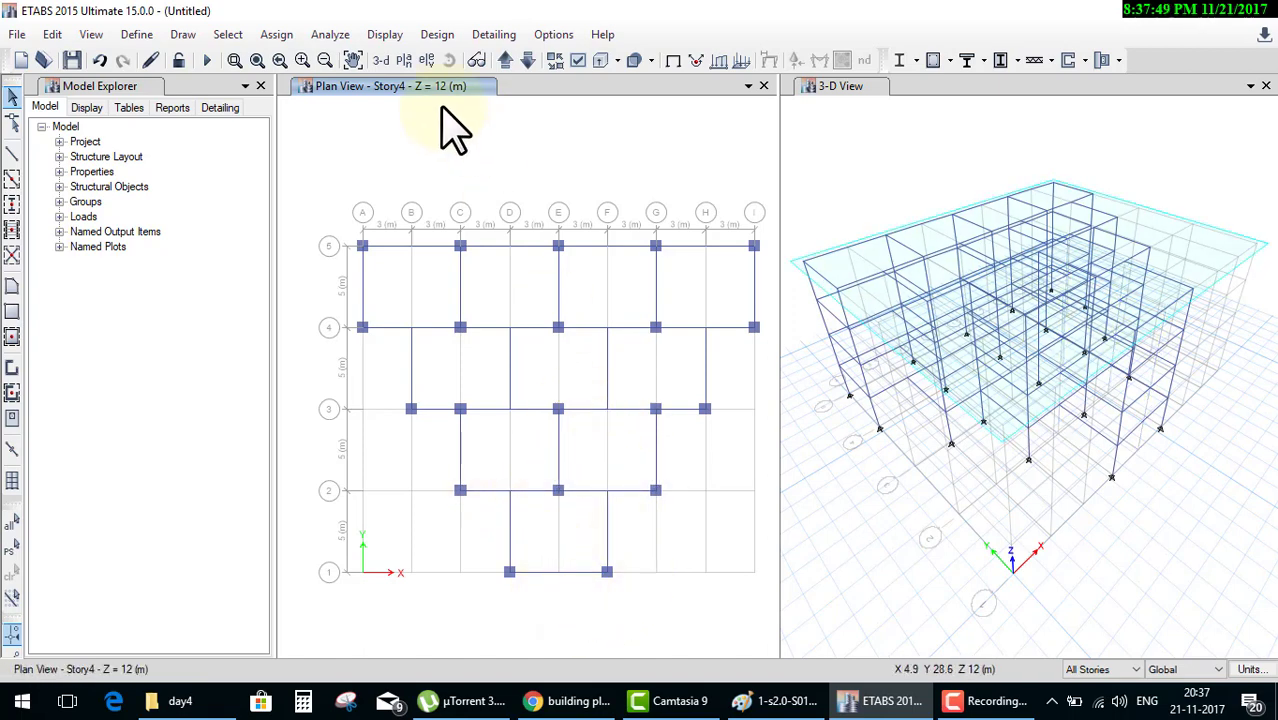
click(1056, 248)
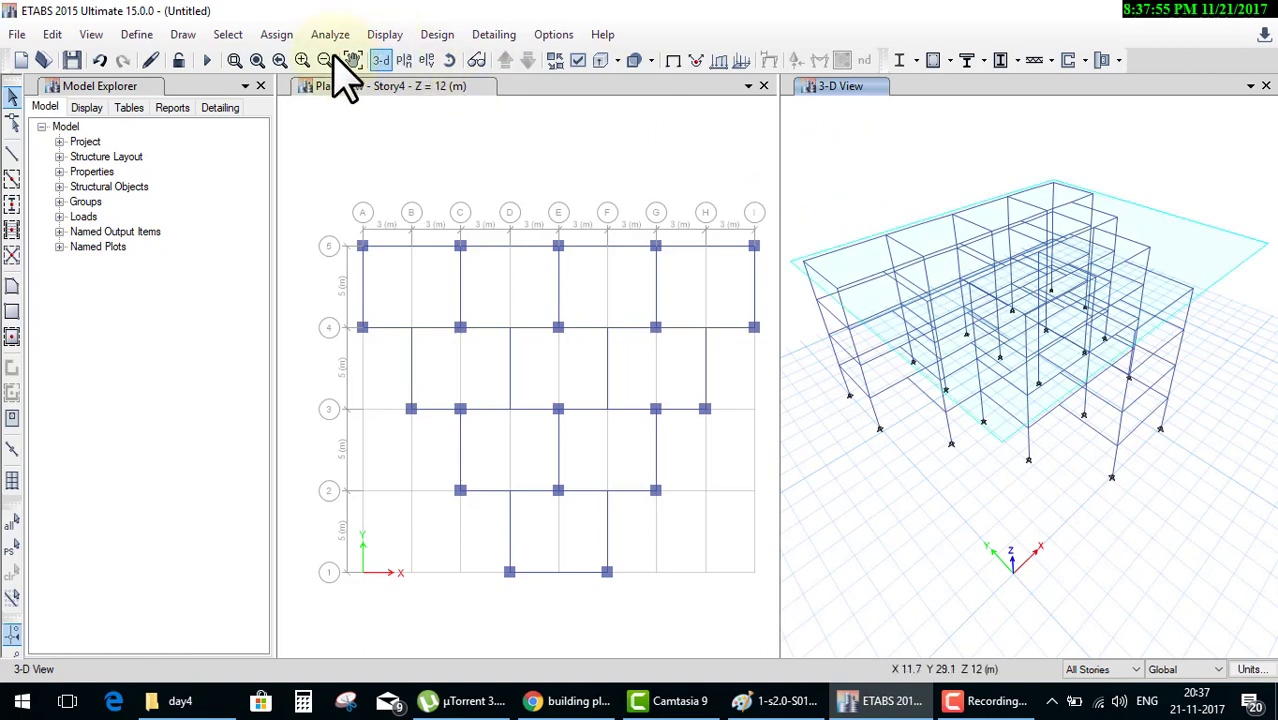
click(96, 34)
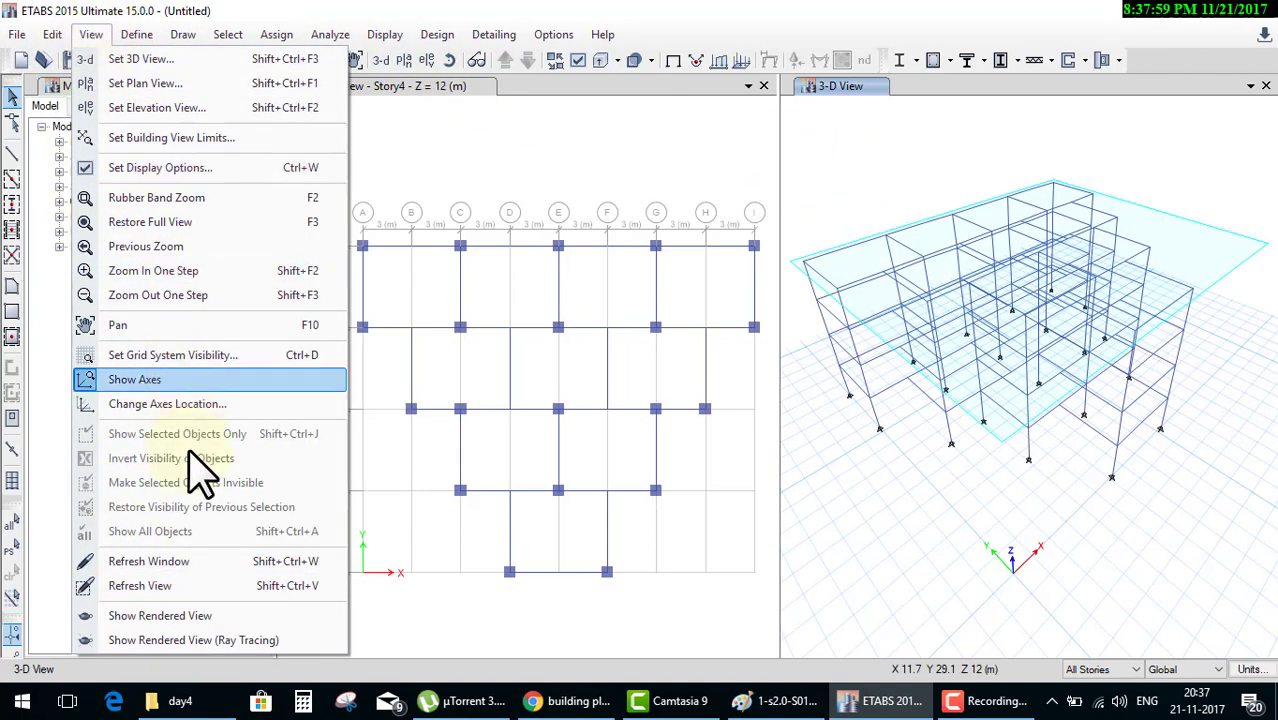
click(210, 618)
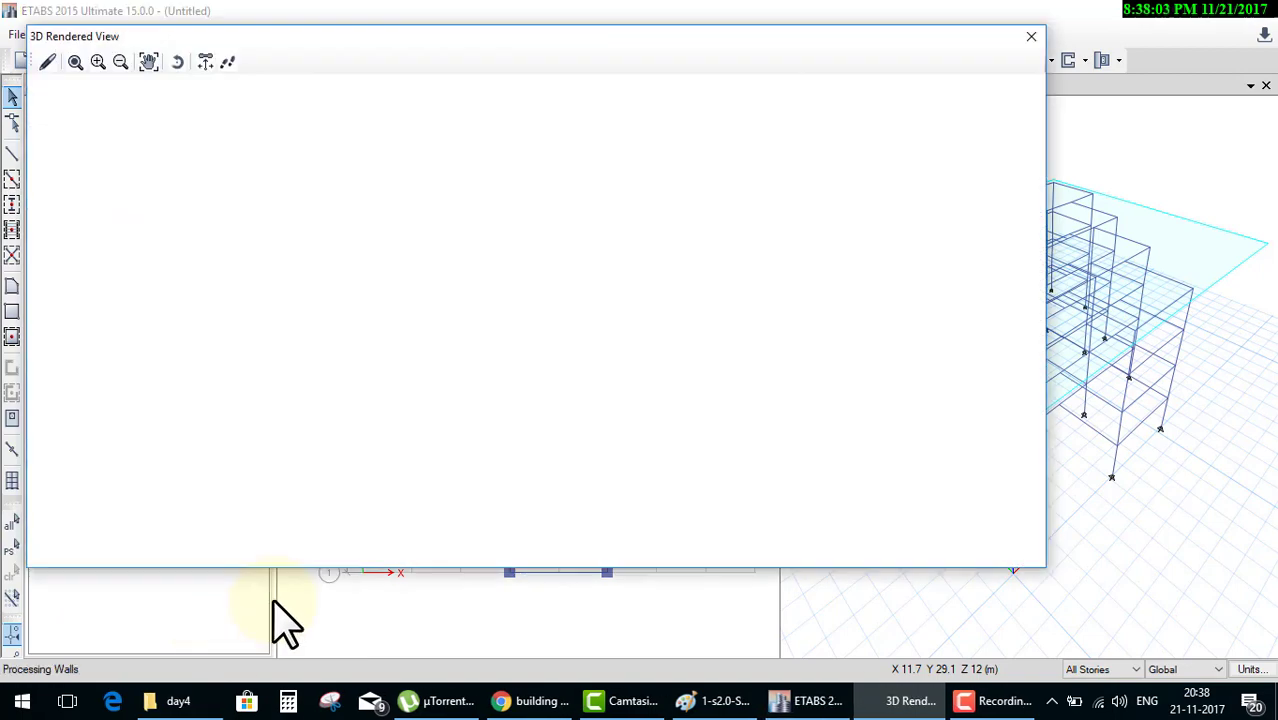
mouse_move(600, 270)
mouse_down()
mouse_move(576, 348)
mouse_move(491, 357)
mouse_move(587, 432)
mouse_move(673, 437)
mouse_move(659, 334)
mouse_move(927, 137)
mouse_up()
click(1031, 39)
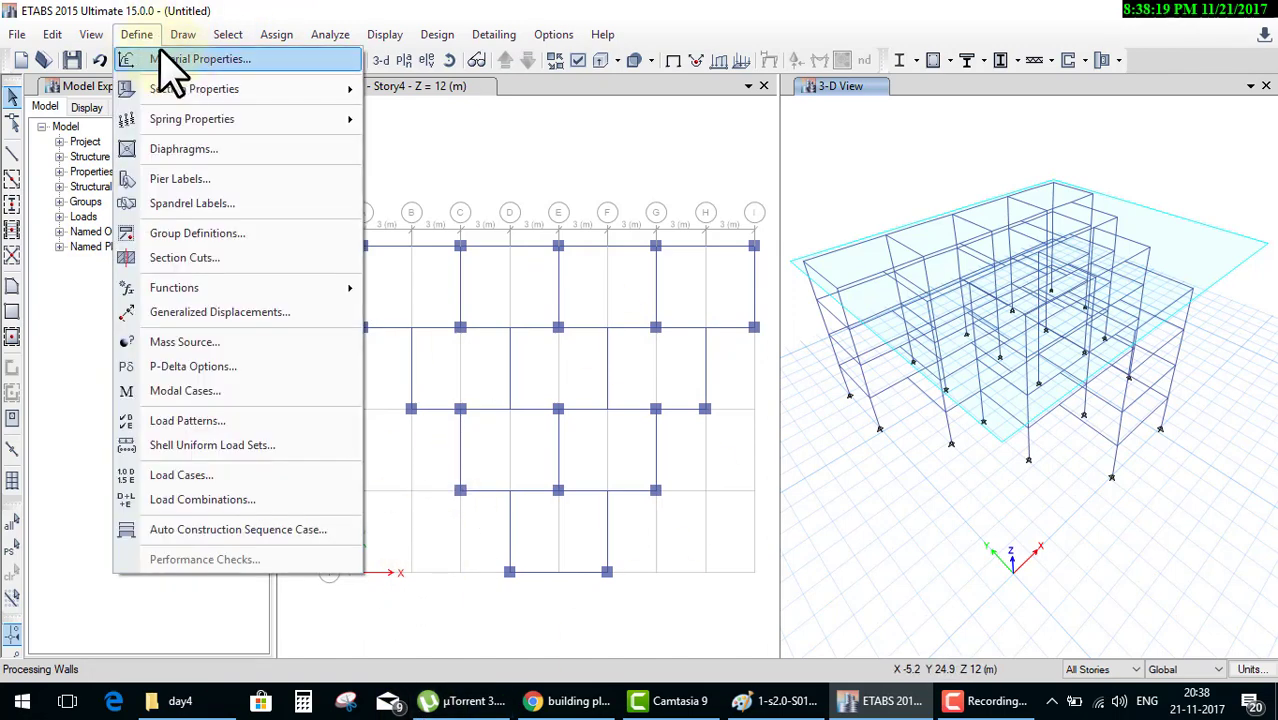
click(292, 90)
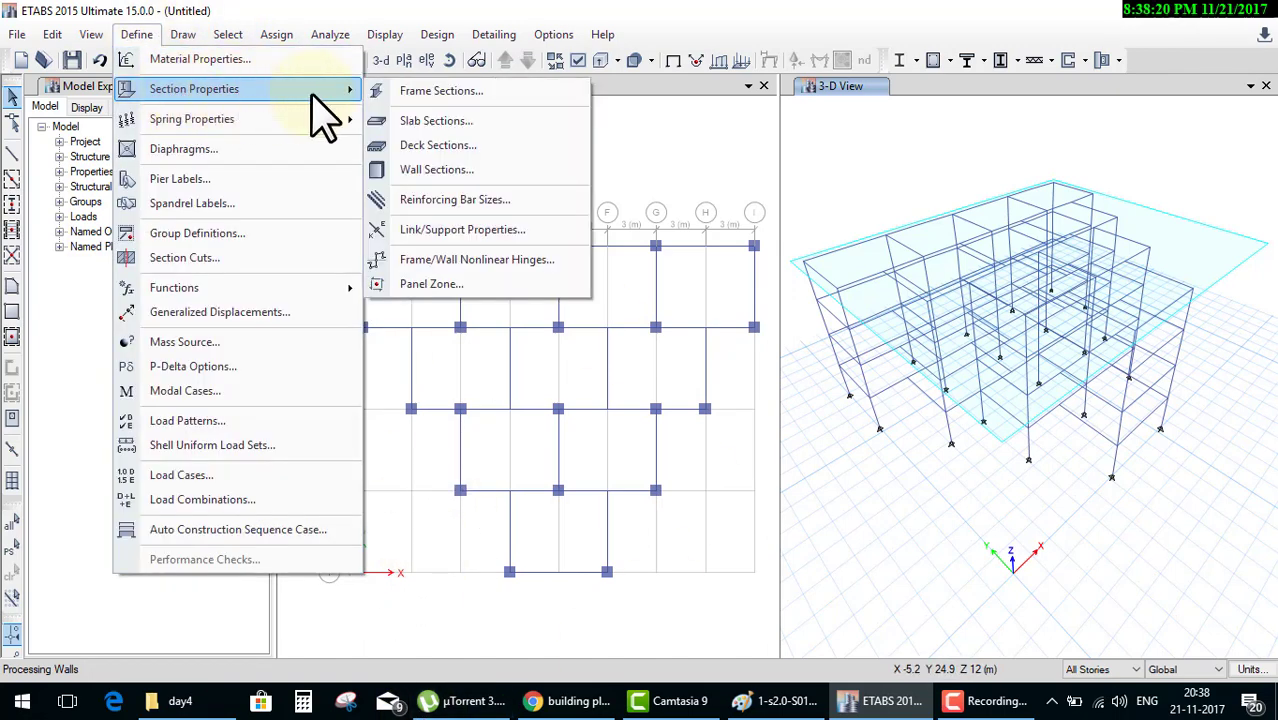
click(674, 133)
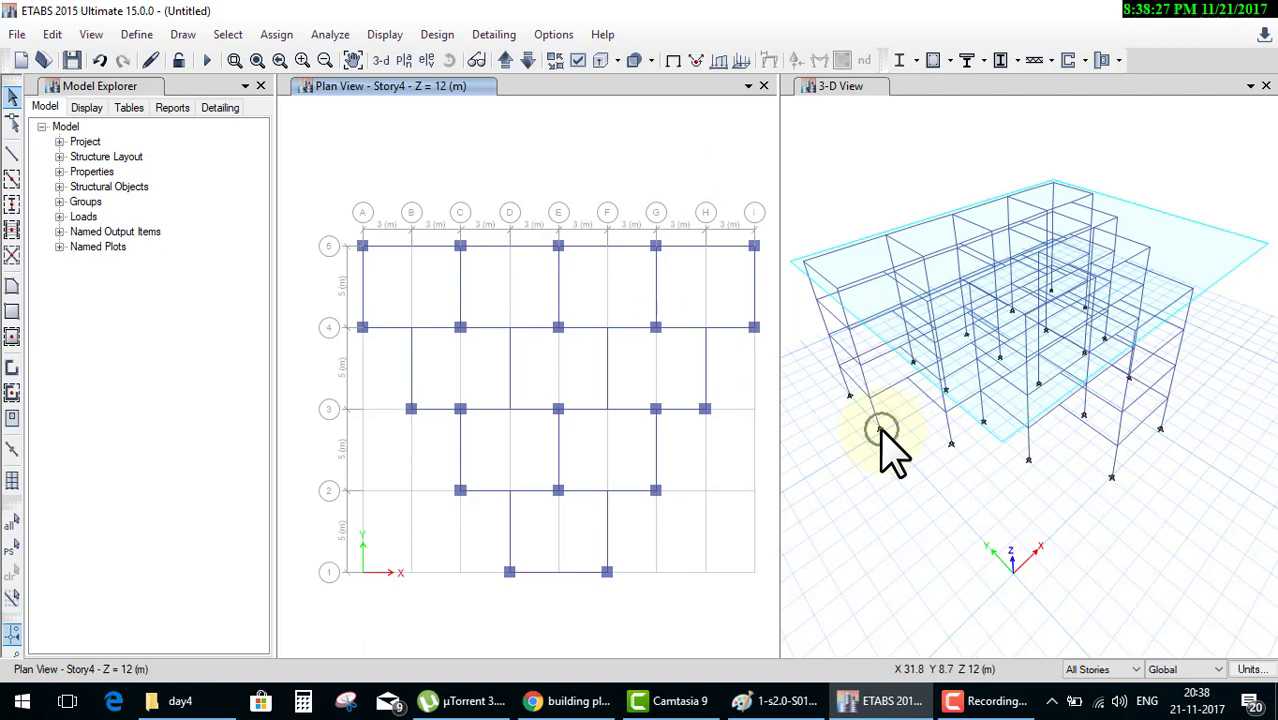
Show the Base level plan and window-select the joints across the whole grid.
click(404, 62)
click(538, 340)
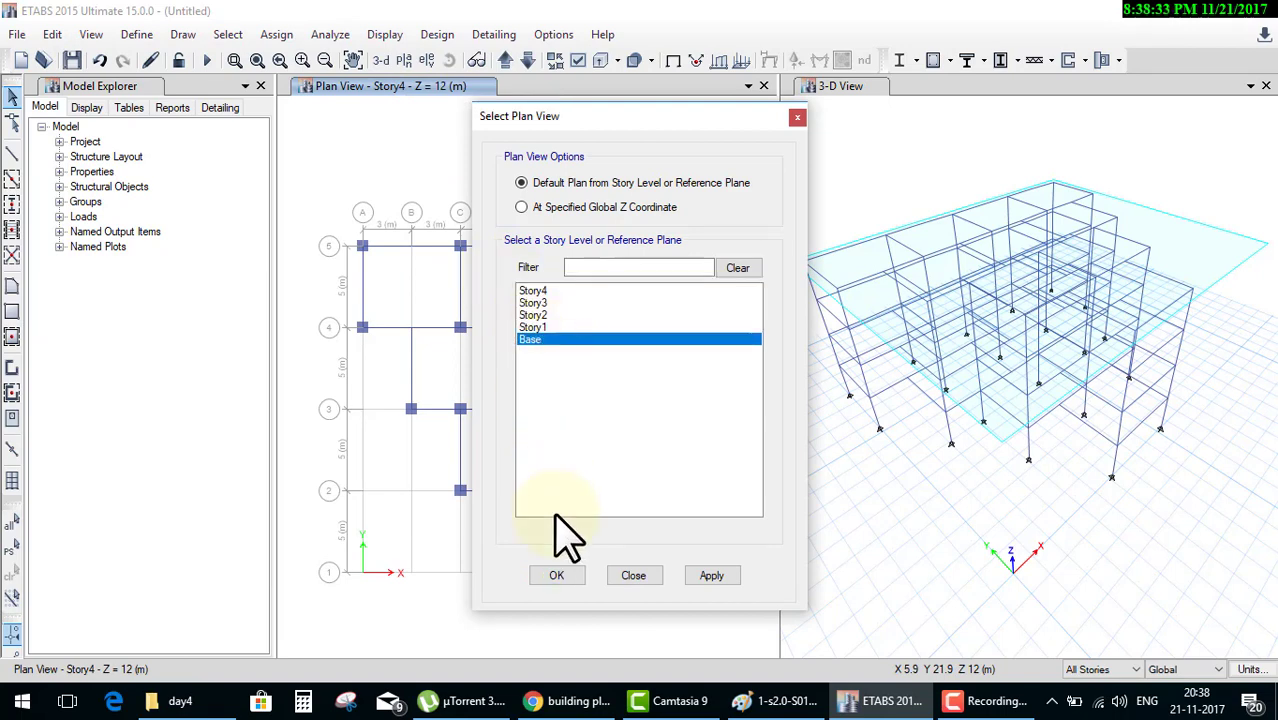
click(556, 575)
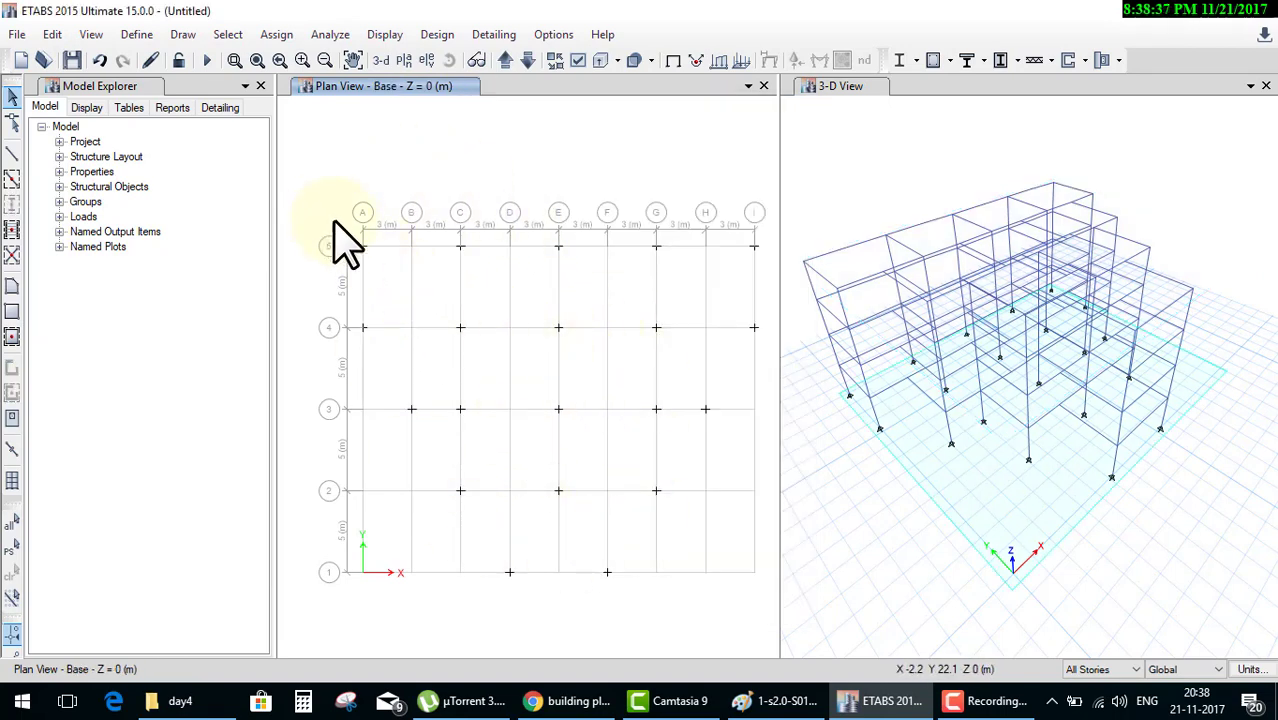
drag(326, 213, 762, 586)
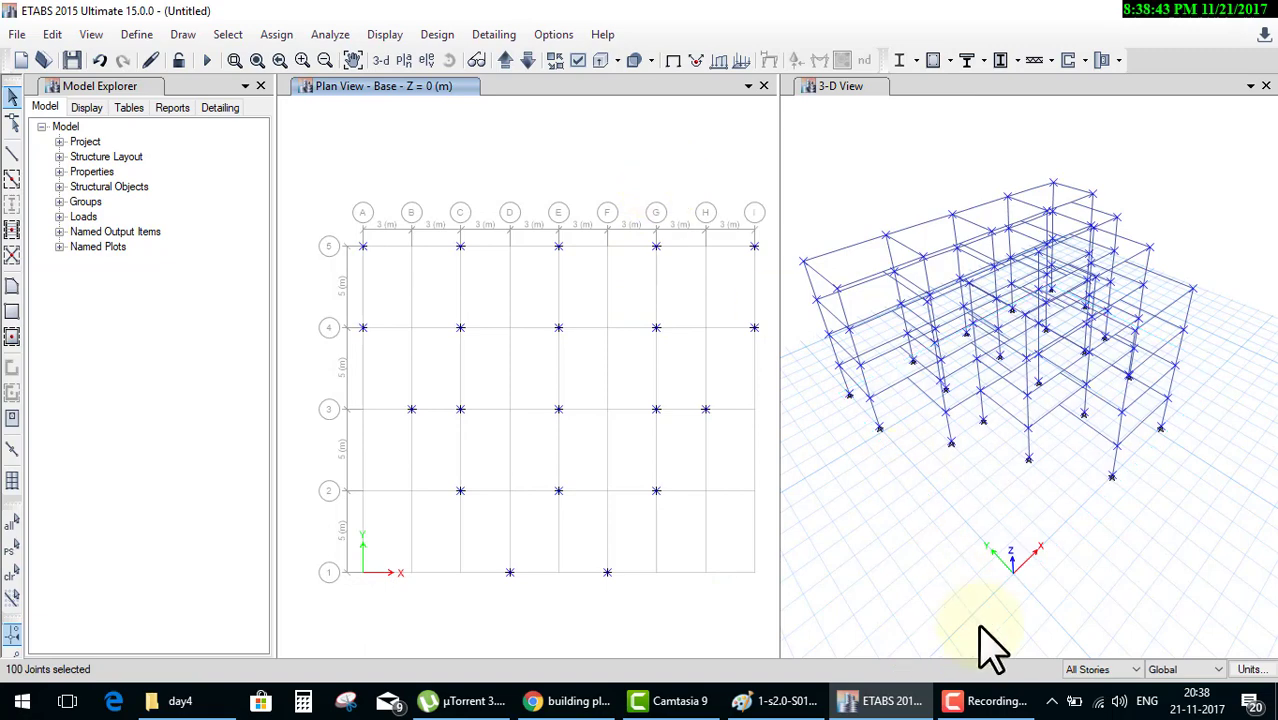
Set the story selection to One Story and reselect all 20 base joints.
click(1098, 669)
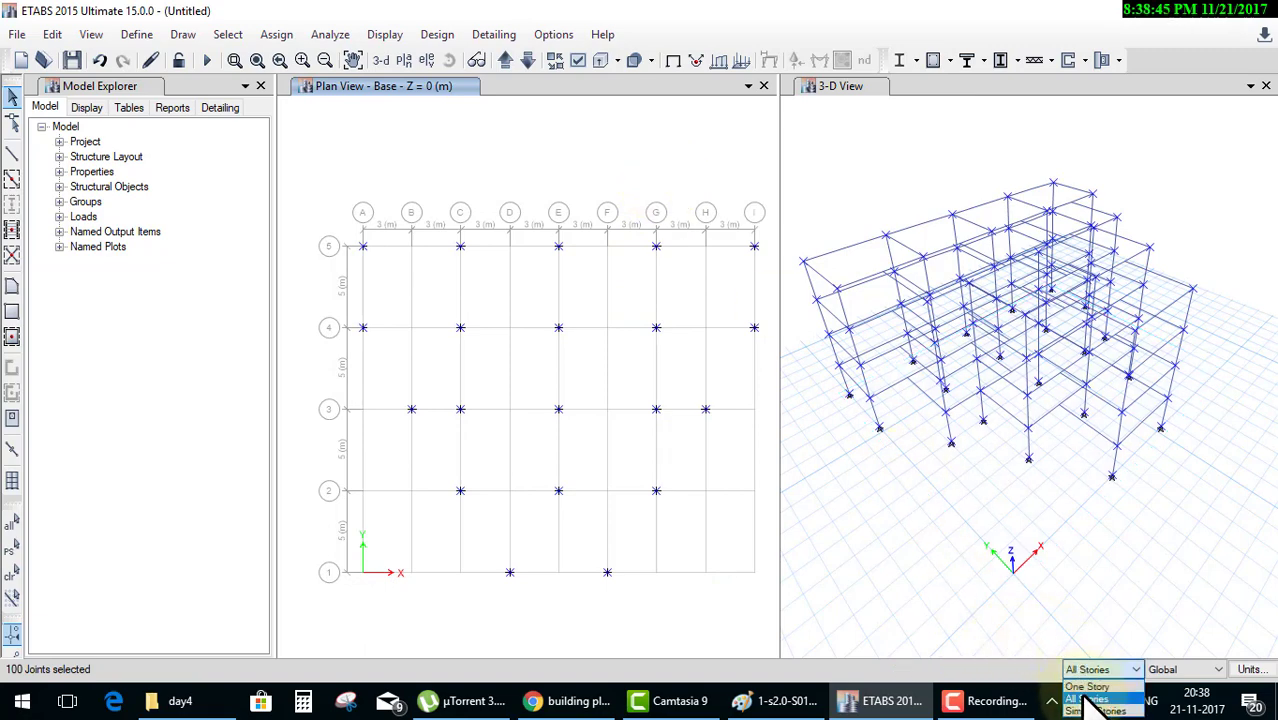
click(1088, 688)
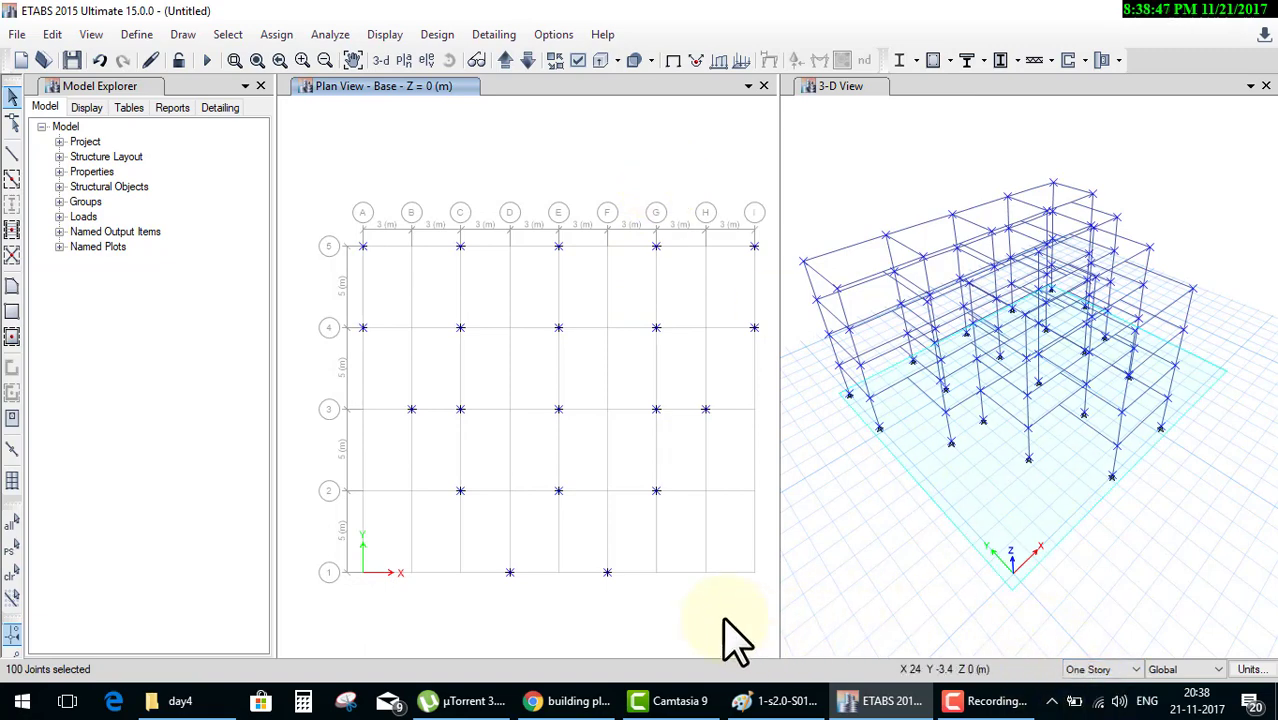
key(ctrl+q)
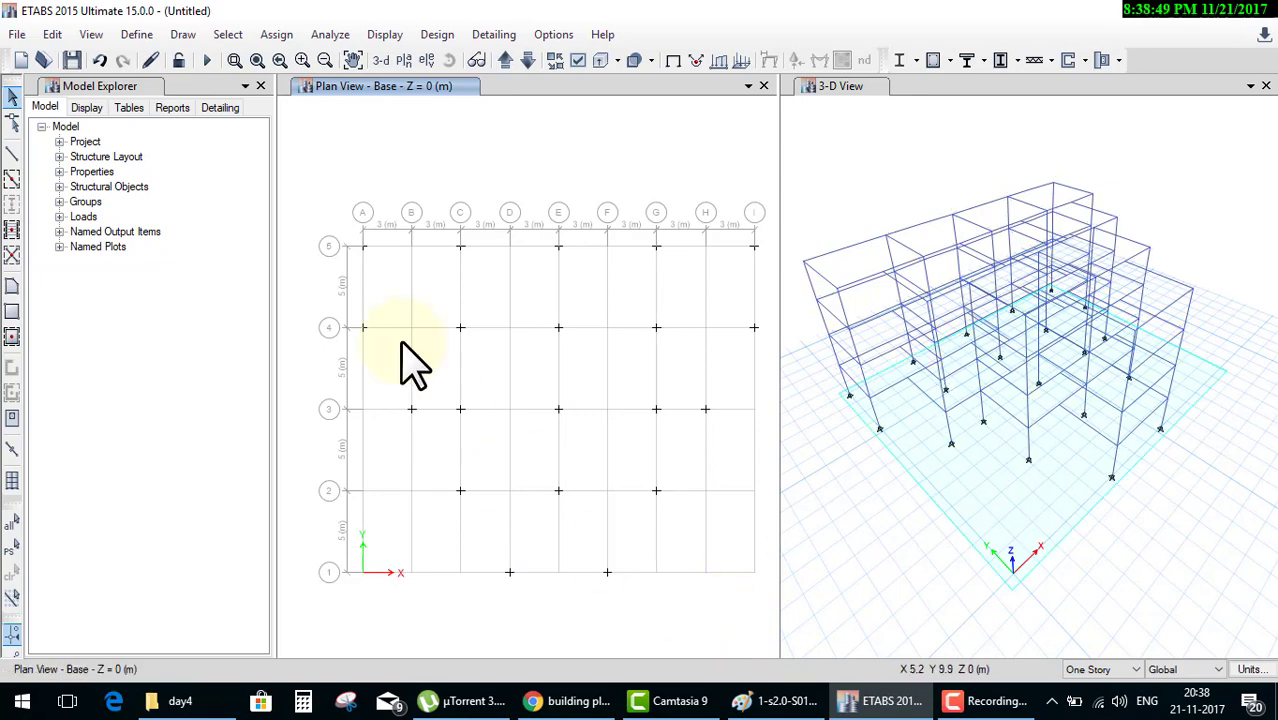
drag(320, 160, 805, 650)
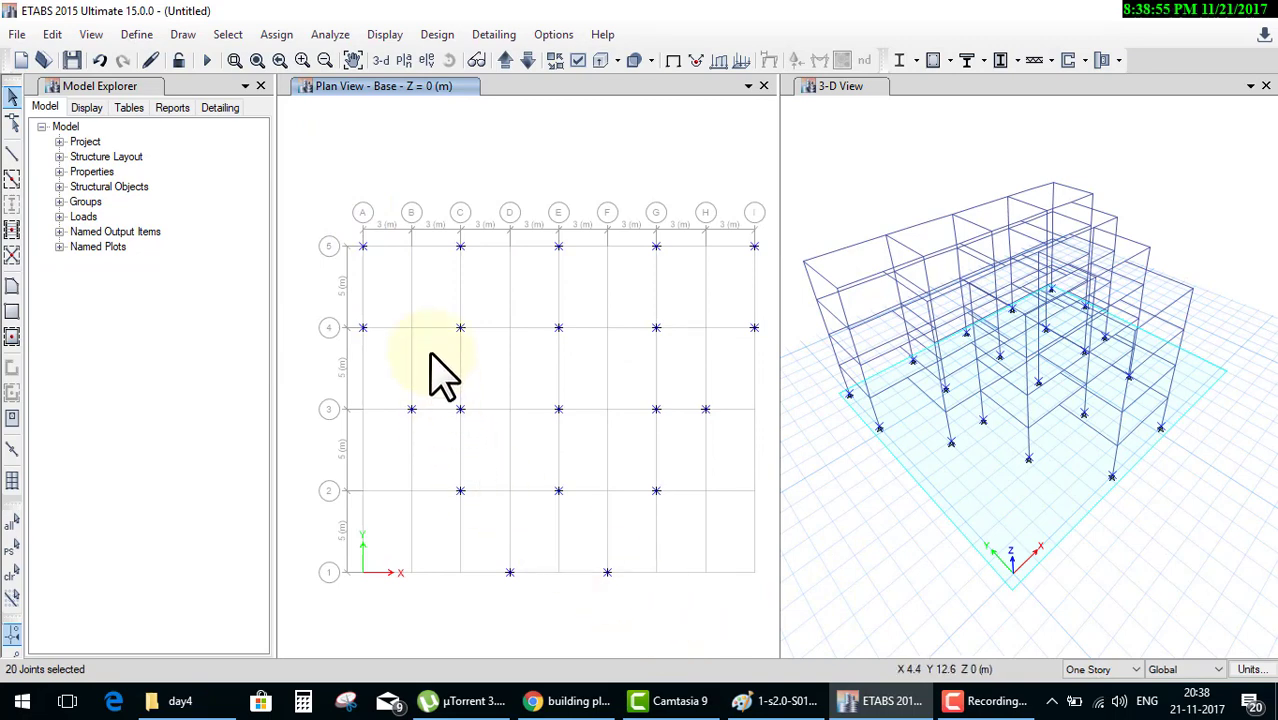
Assign Fixed joint restraints (all translations and rotations) to the 20 base joints.
click(270, 38)
mouse_move(301, 59)
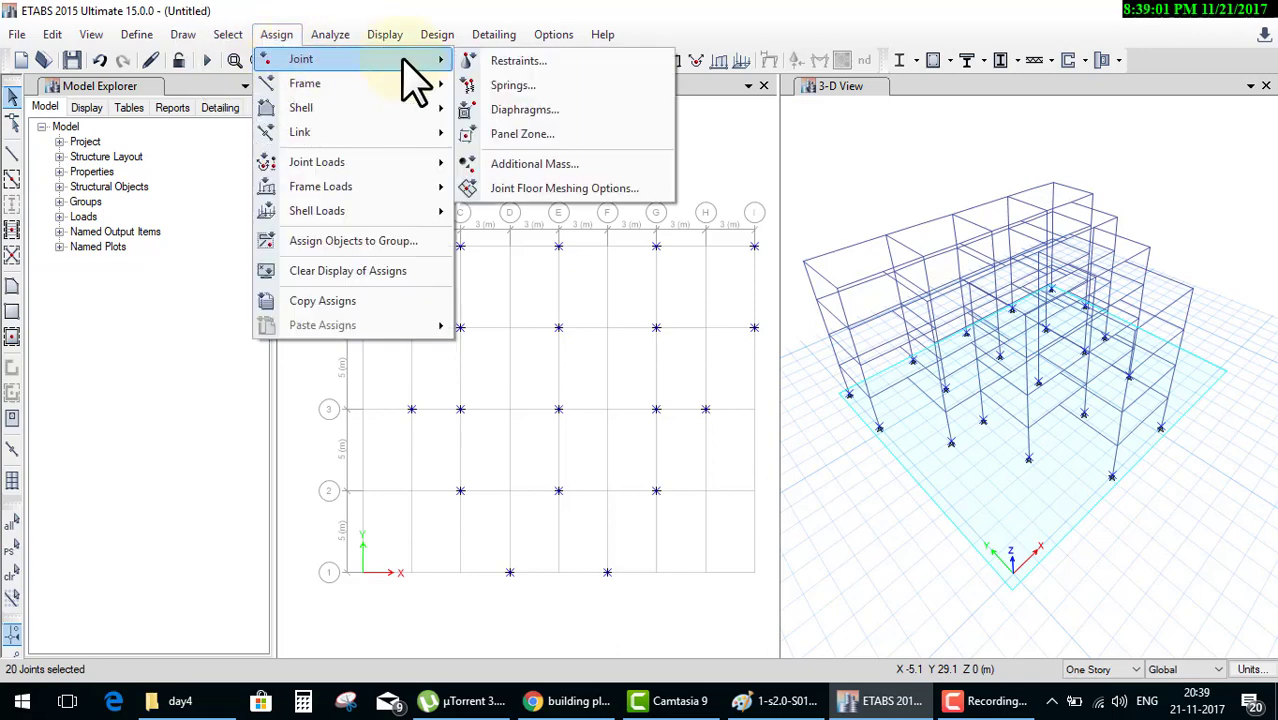
click(560, 64)
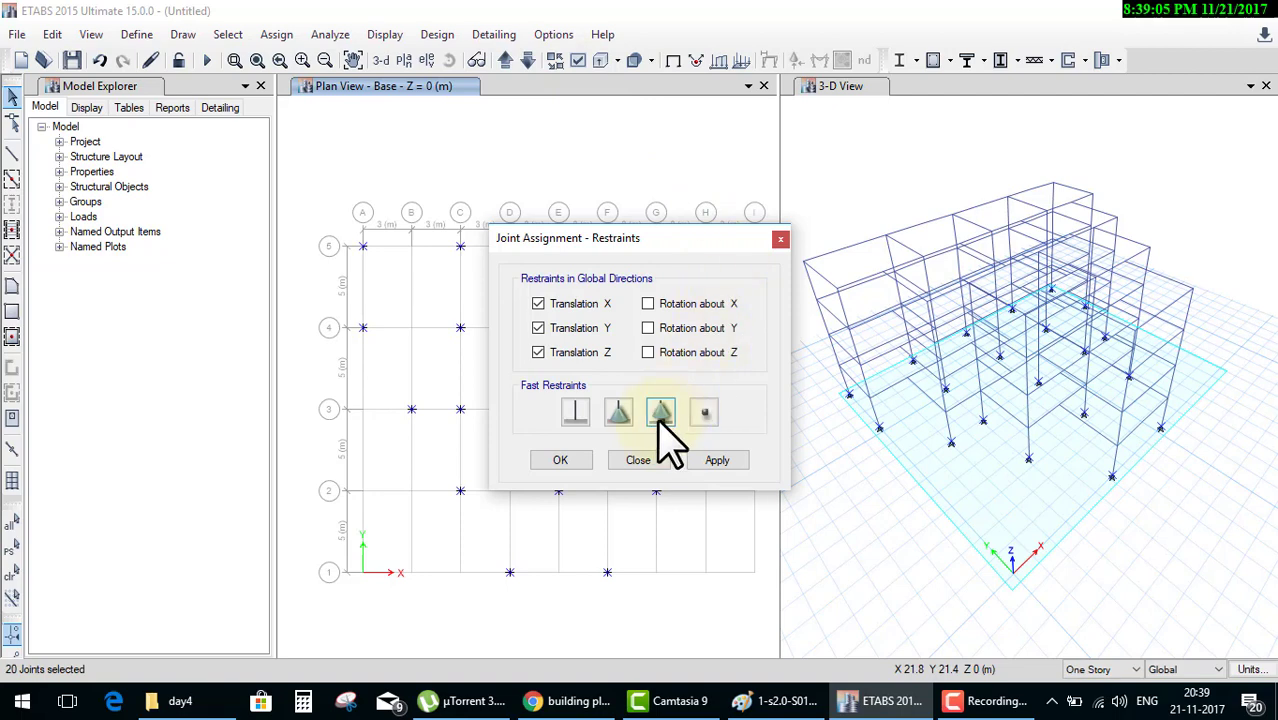
click(575, 415)
click(577, 415)
click(617, 412)
click(706, 412)
click(576, 412)
click(565, 462)
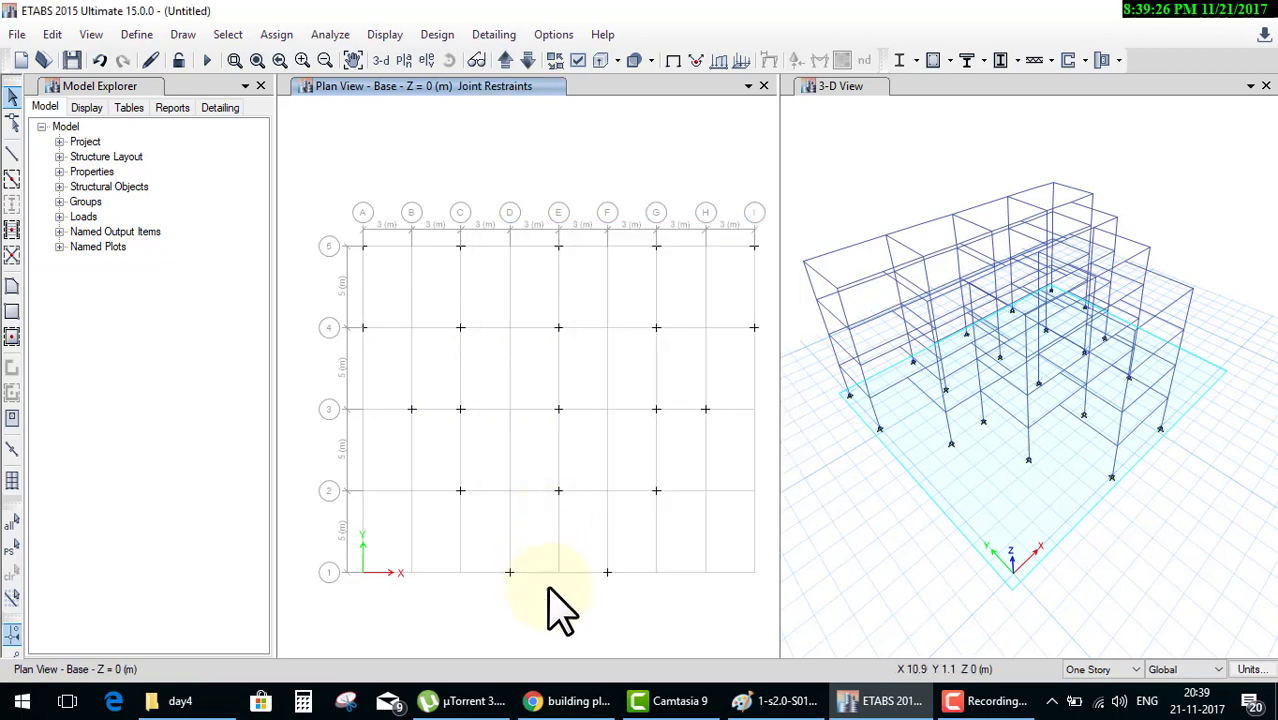
click(880, 460)
scroll(880, 460, up, 3)
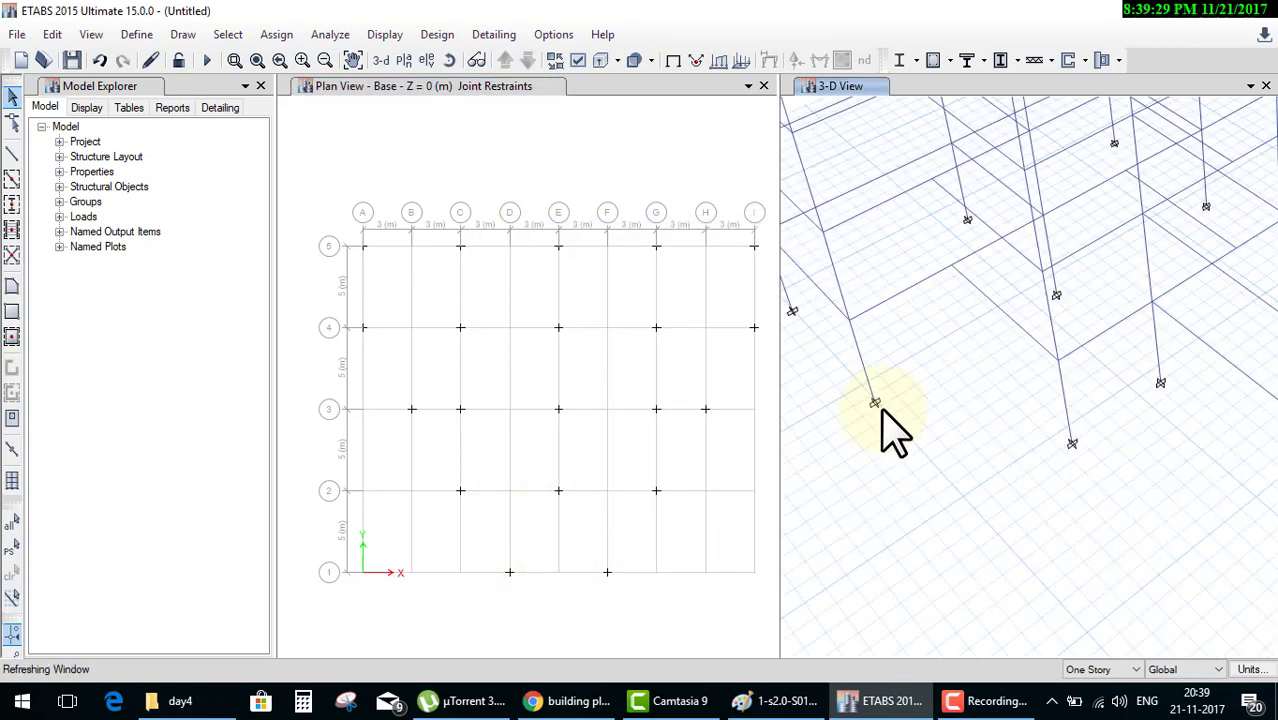
scroll(862, 428, up, 3)
scroll(1115, 245, up, 2)
scroll(1110, 168, up, 2)
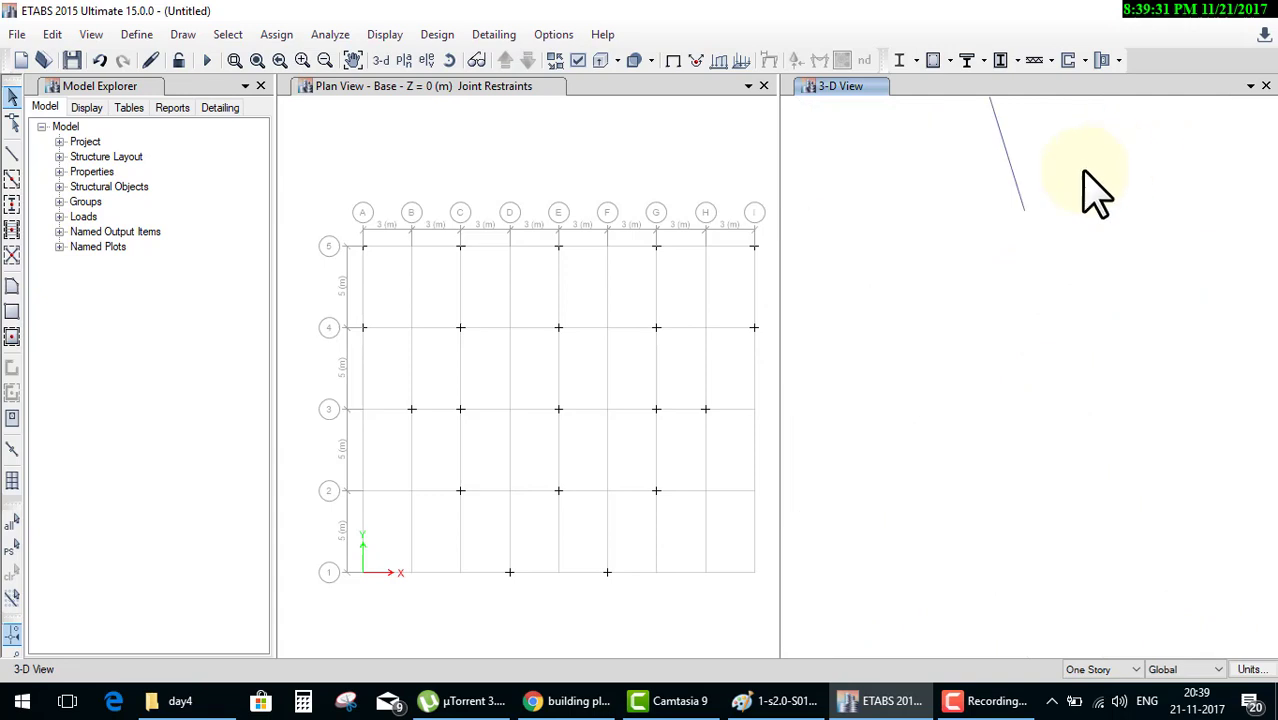
scroll(1030, 217, up, 1)
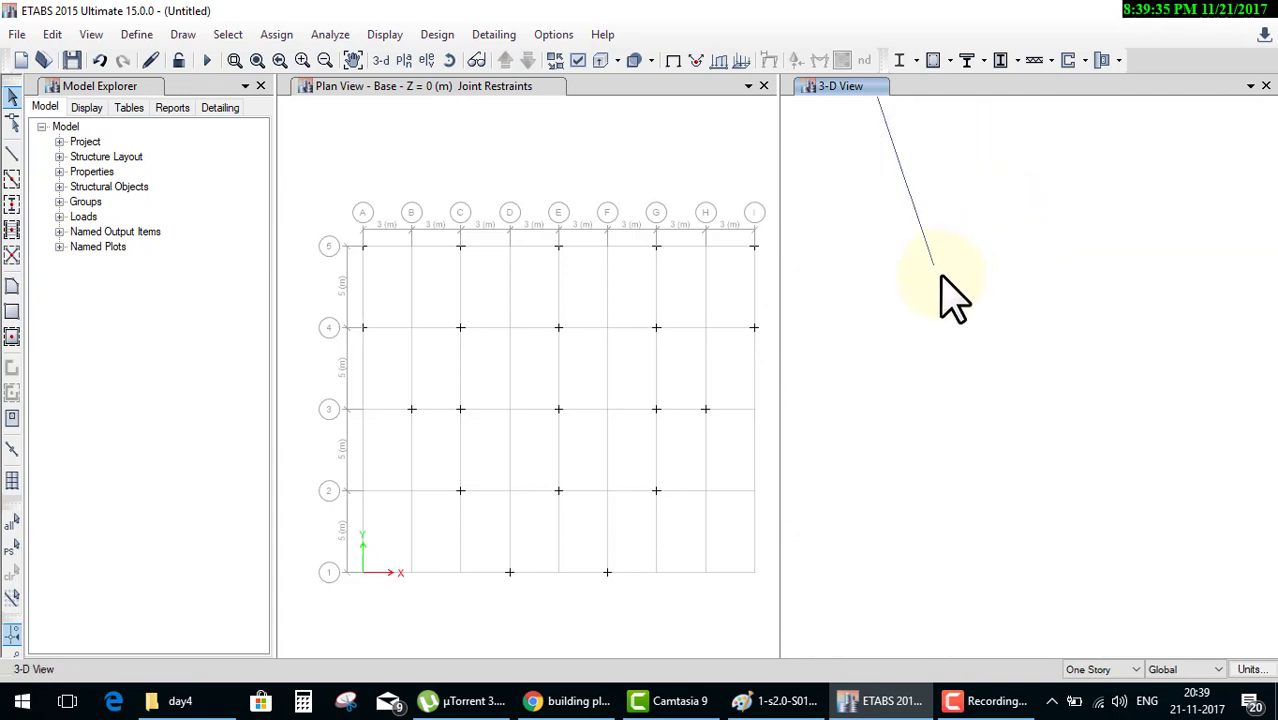
scroll(948, 300, down, 1)
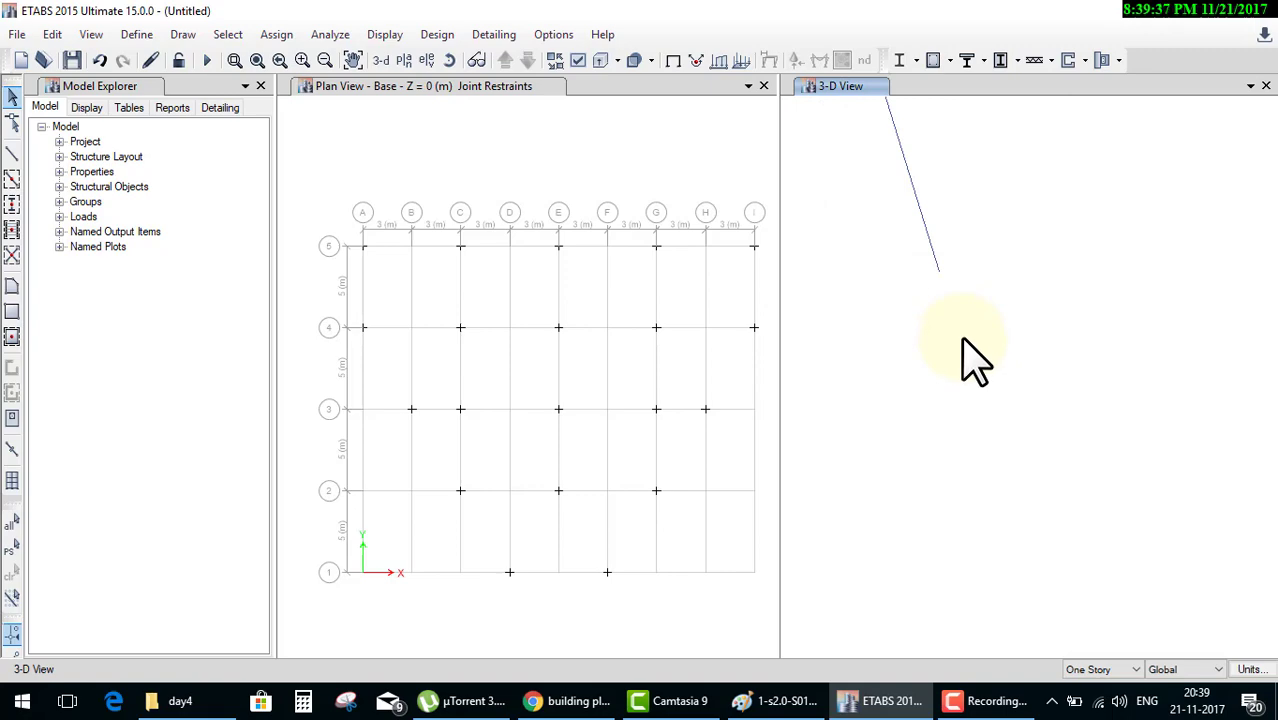
scroll(913, 285, down, 1)
scroll(921, 280, down, 3)
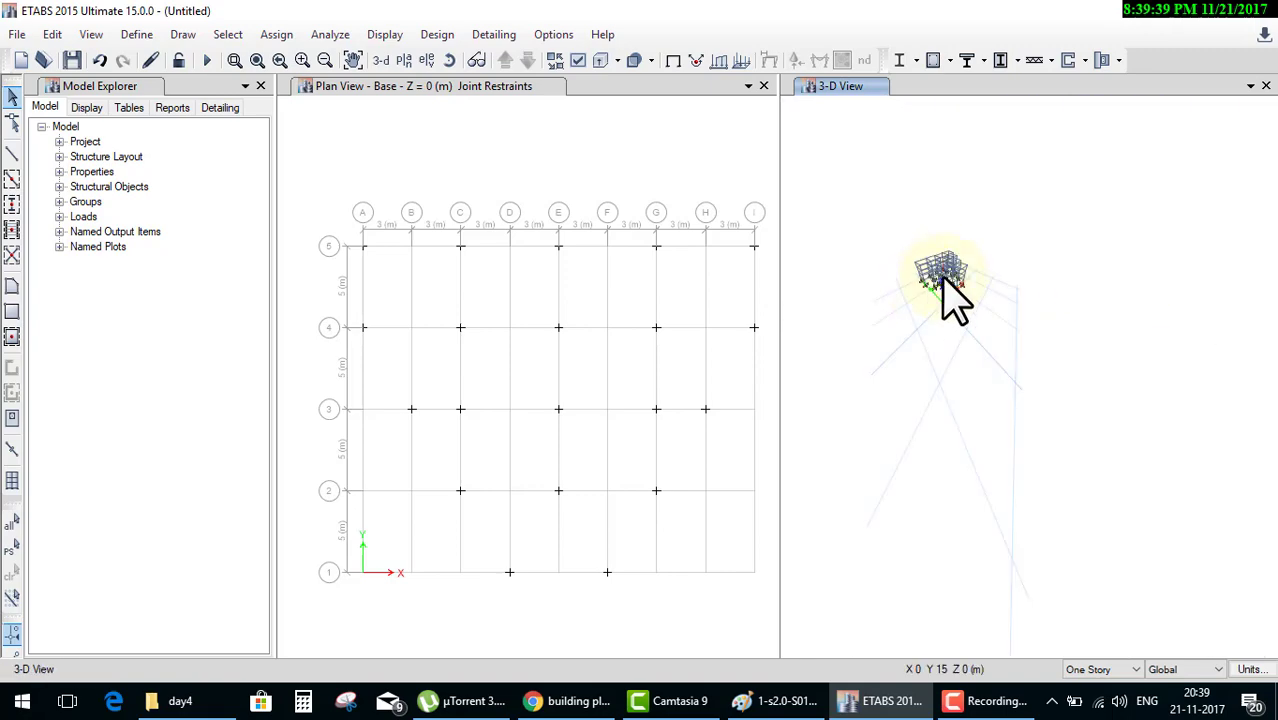
scroll(950, 295, up, 3)
middle_drag(918, 294, 820, 525)
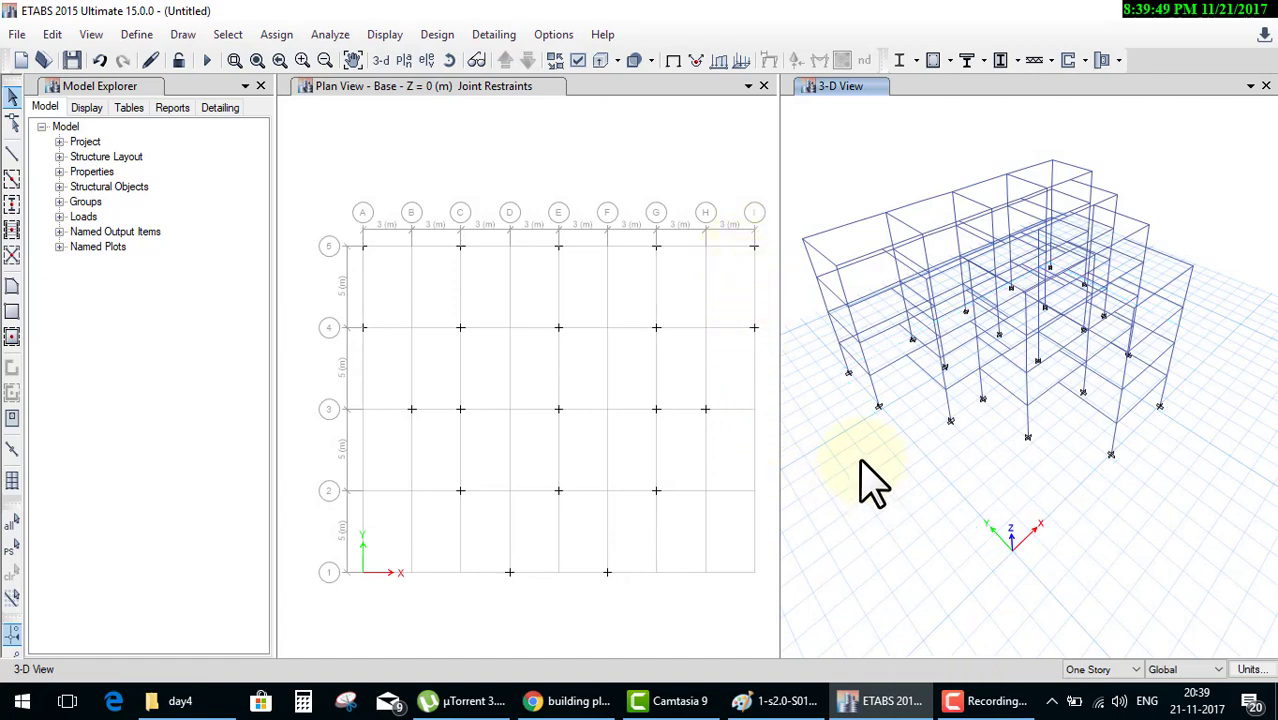
click(500, 90)
click(403, 60)
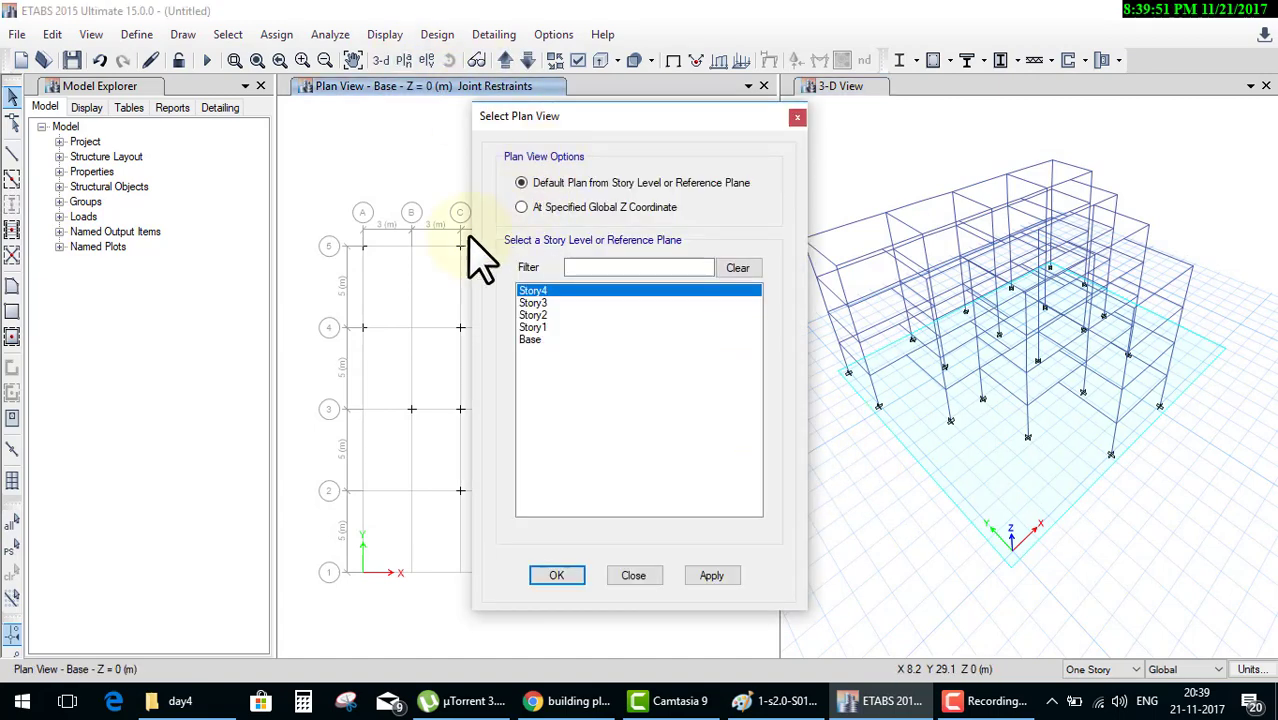
click(568, 573)
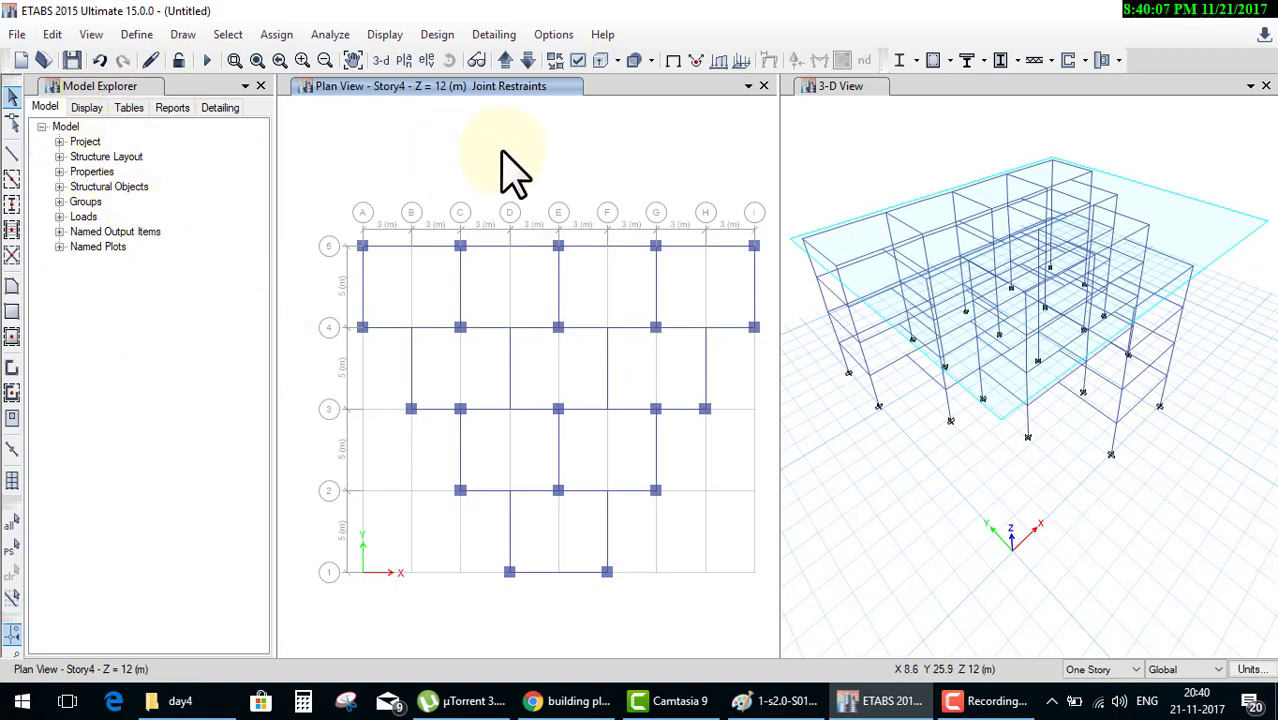
click(548, 150)
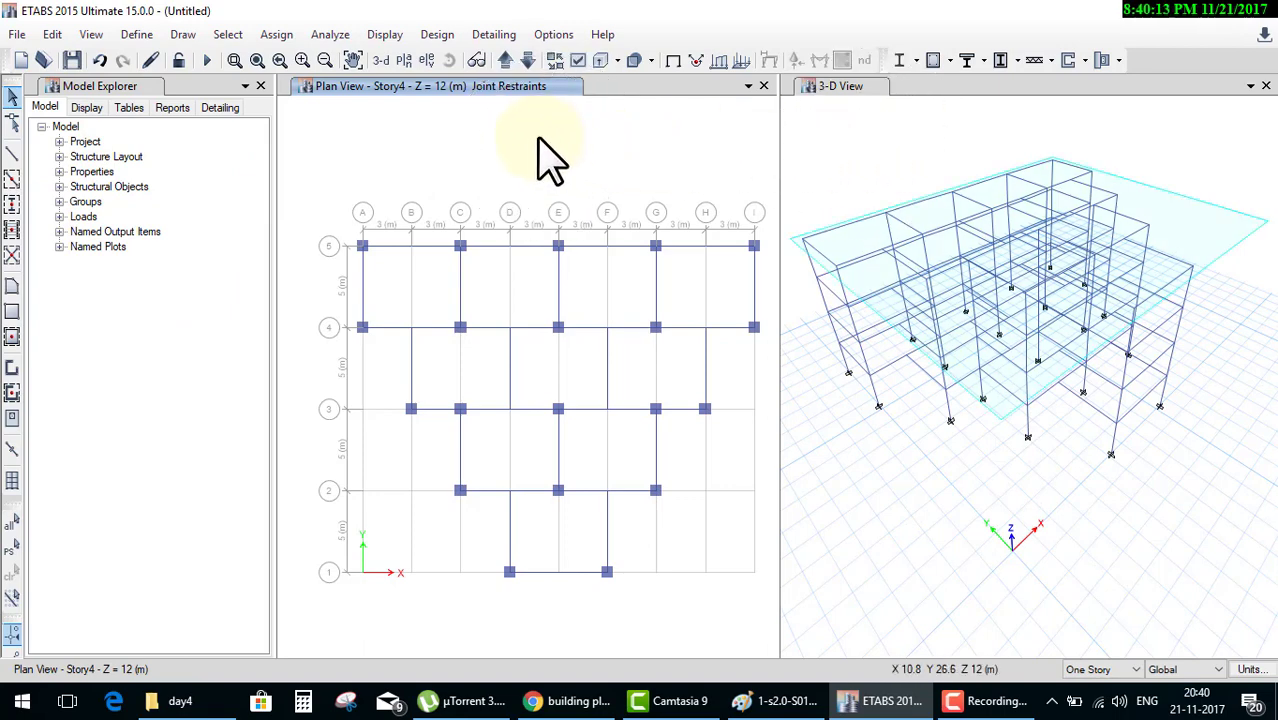
click(360, 92)
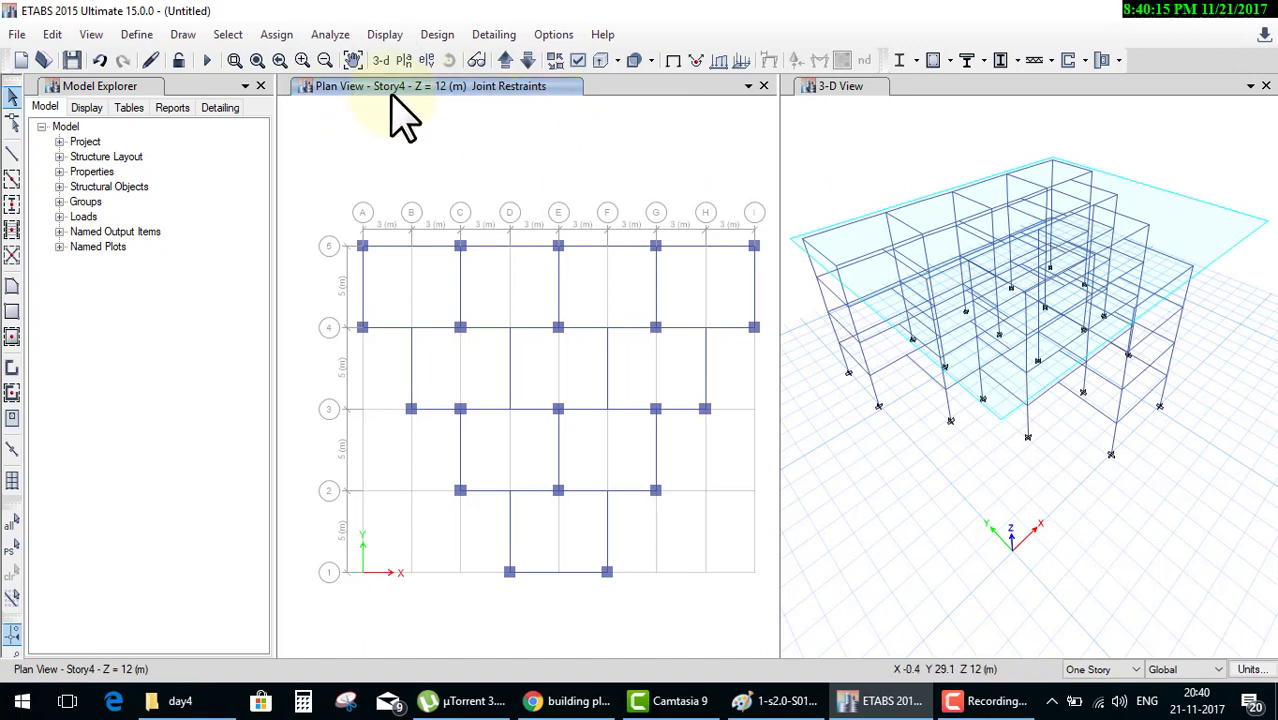
click(845, 132)
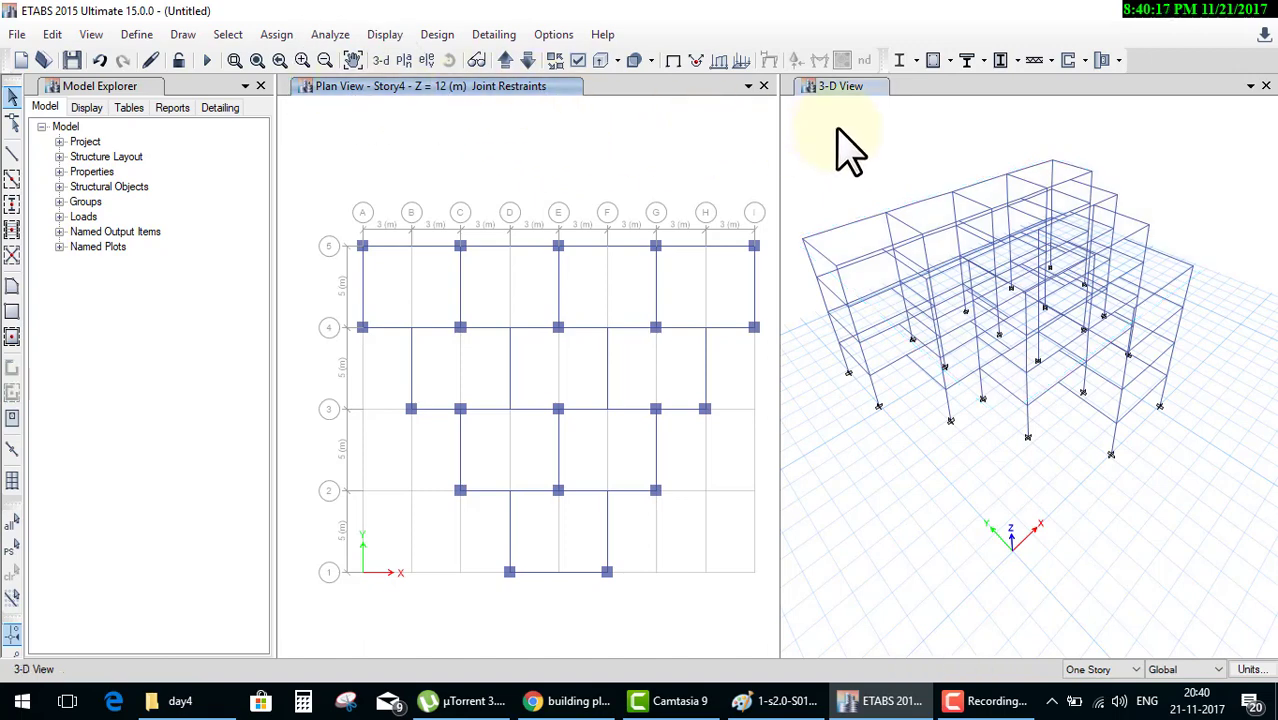
click(840, 100)
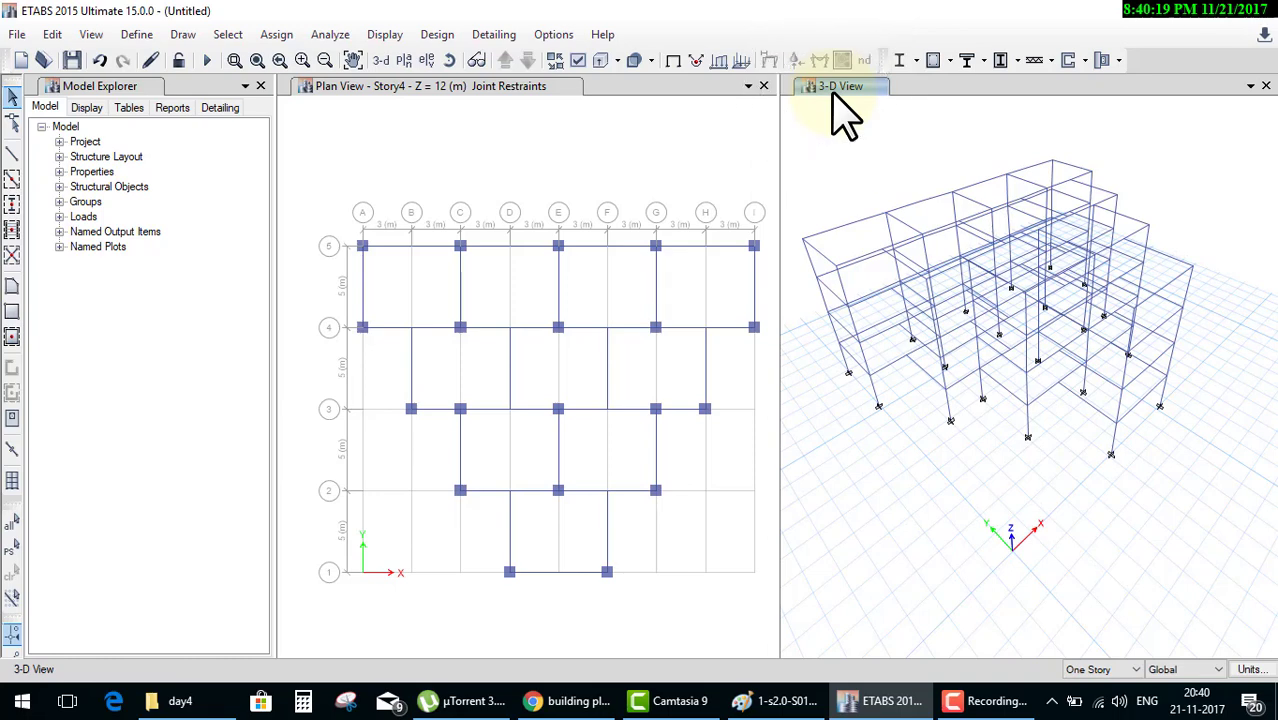
click(840, 100)
click(607, 155)
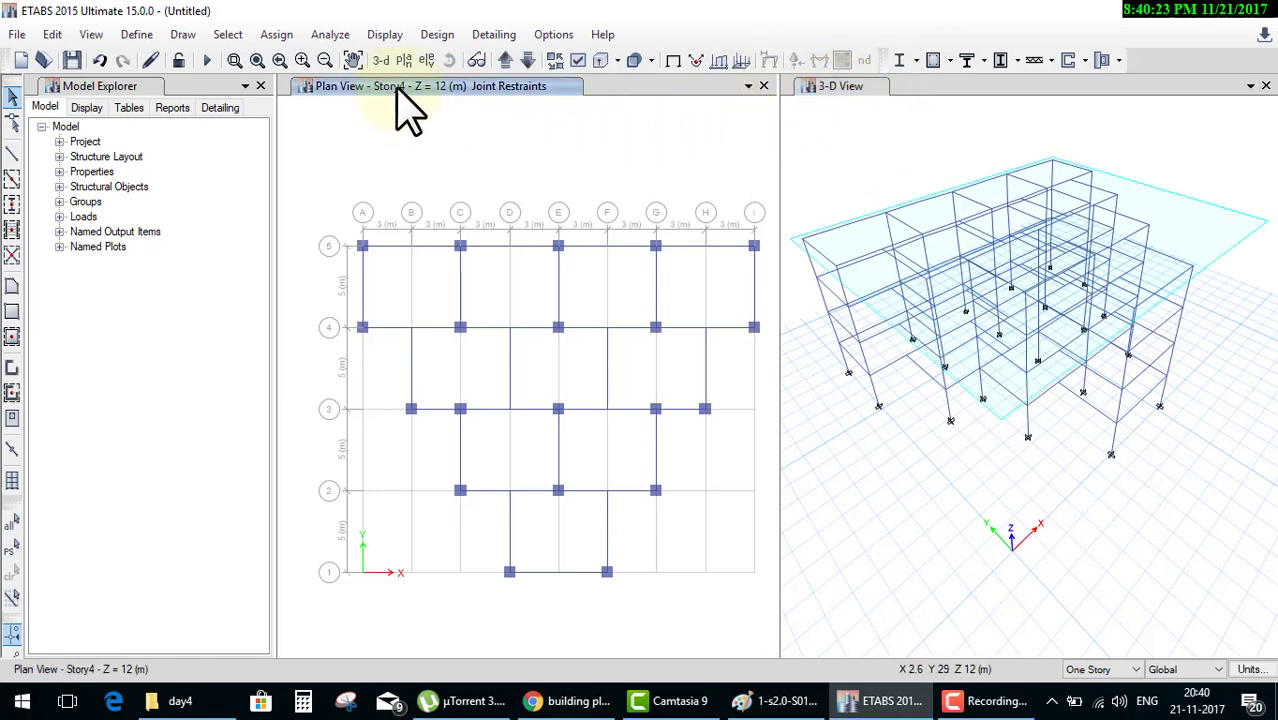
click(383, 62)
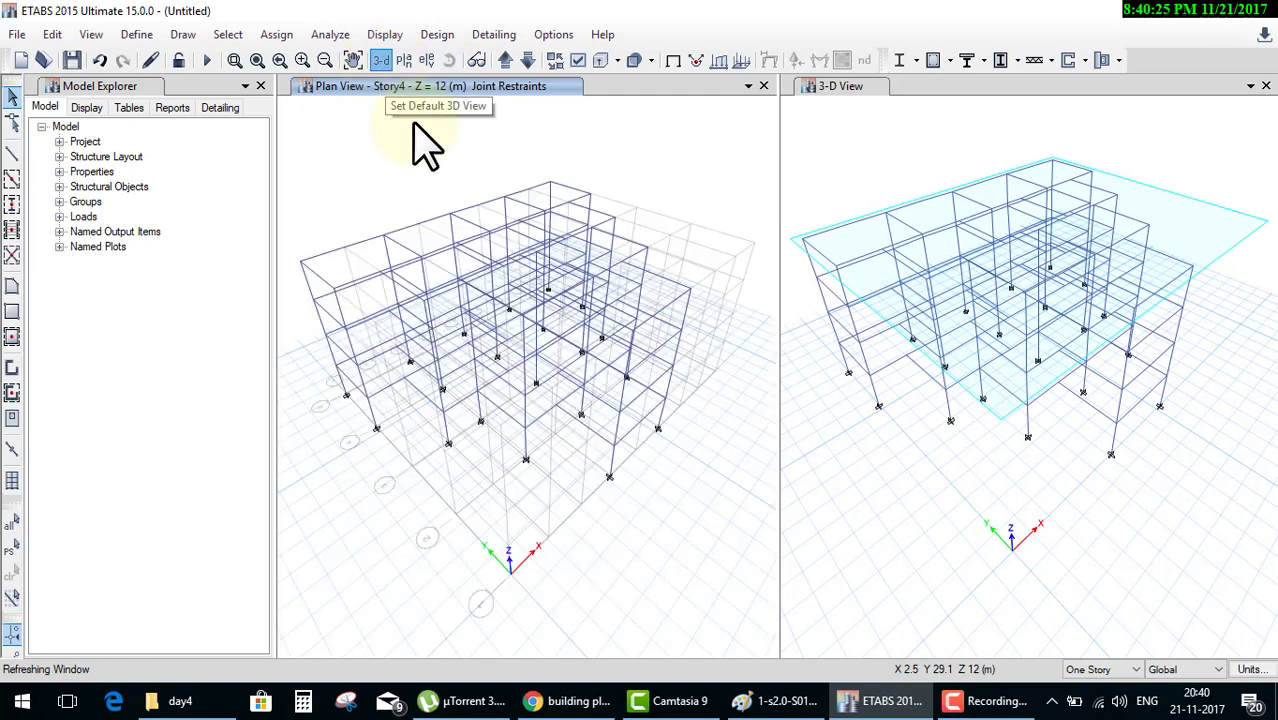
click(405, 64)
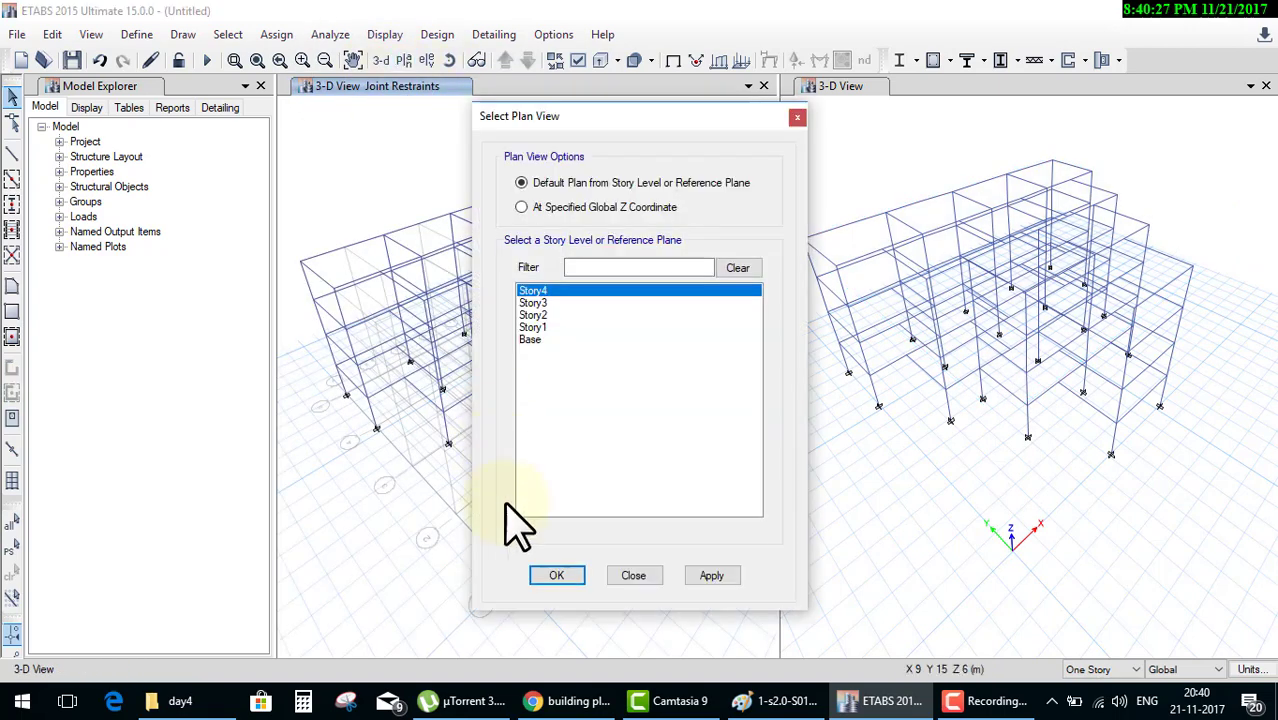
click(562, 578)
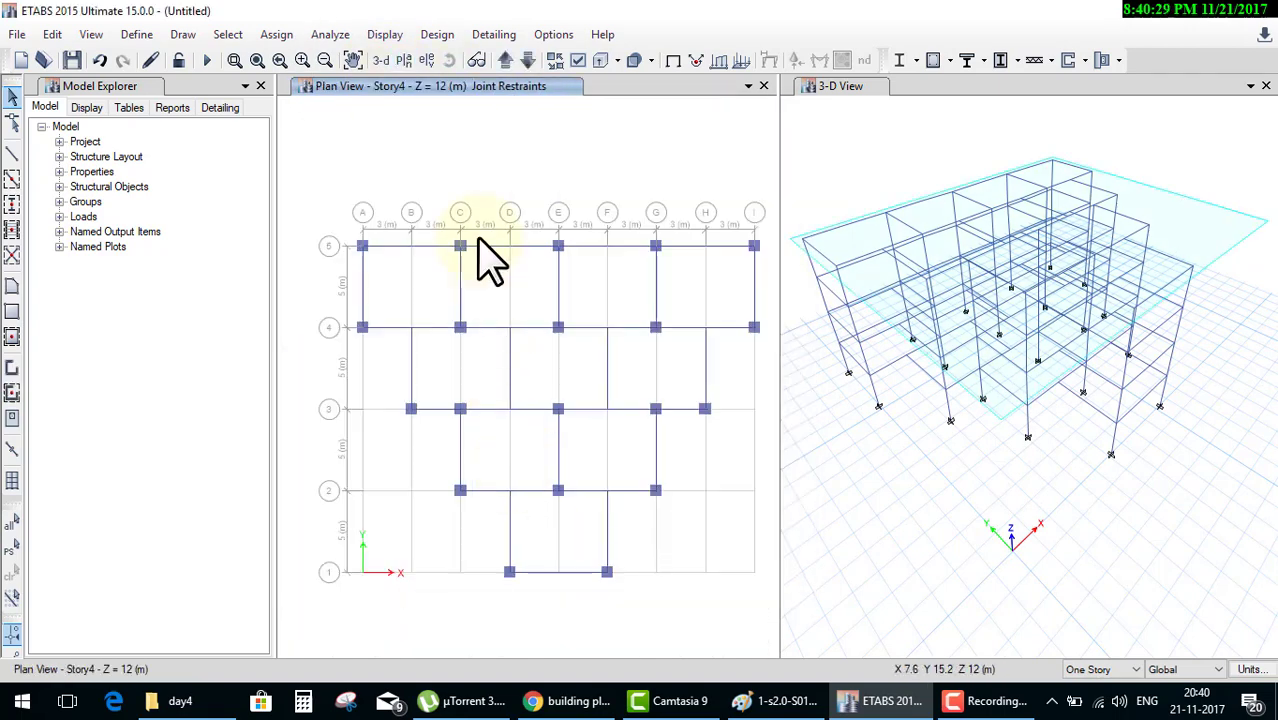
Show the gridline A elevation in the left pane and add a second view window.
click(427, 60)
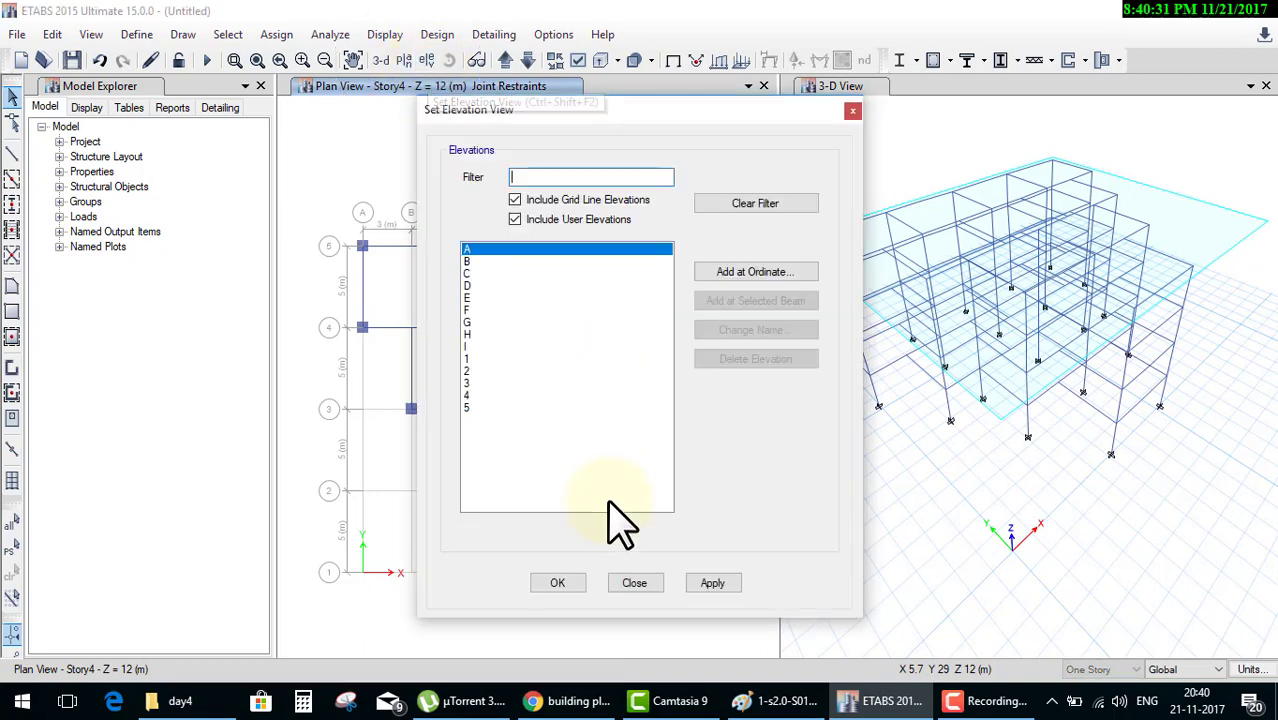
click(560, 582)
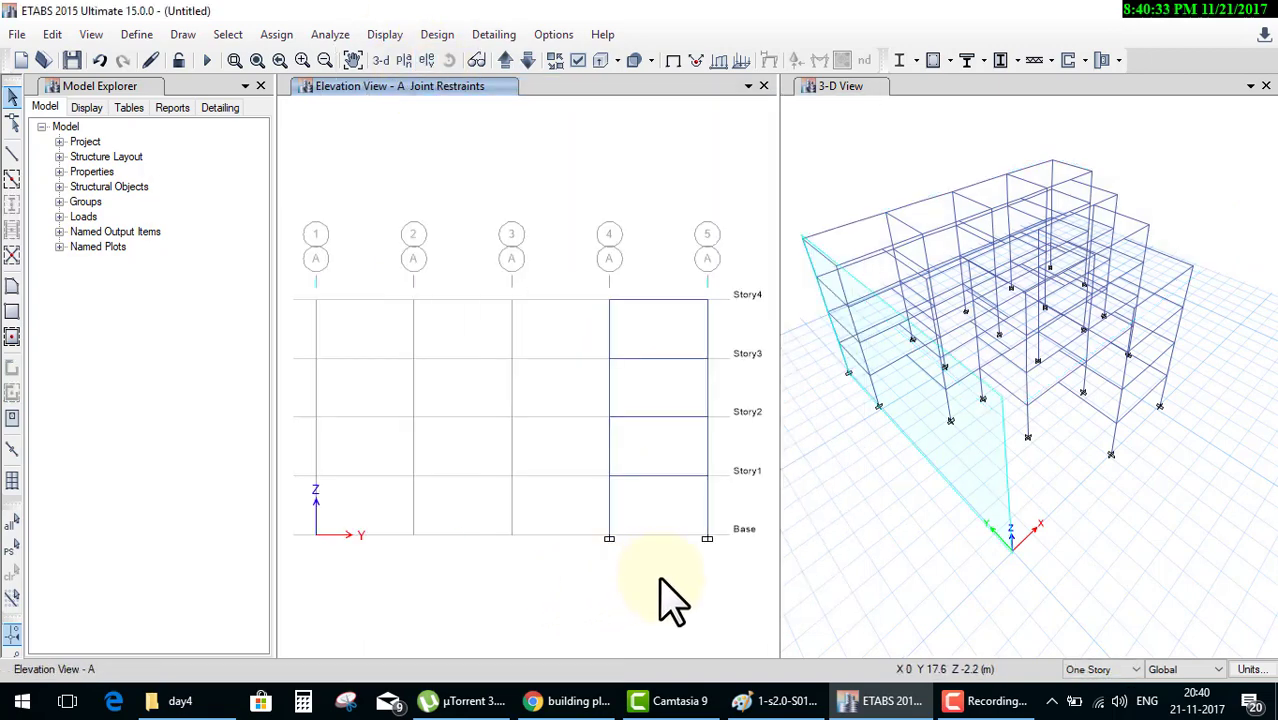
click(1251, 87)
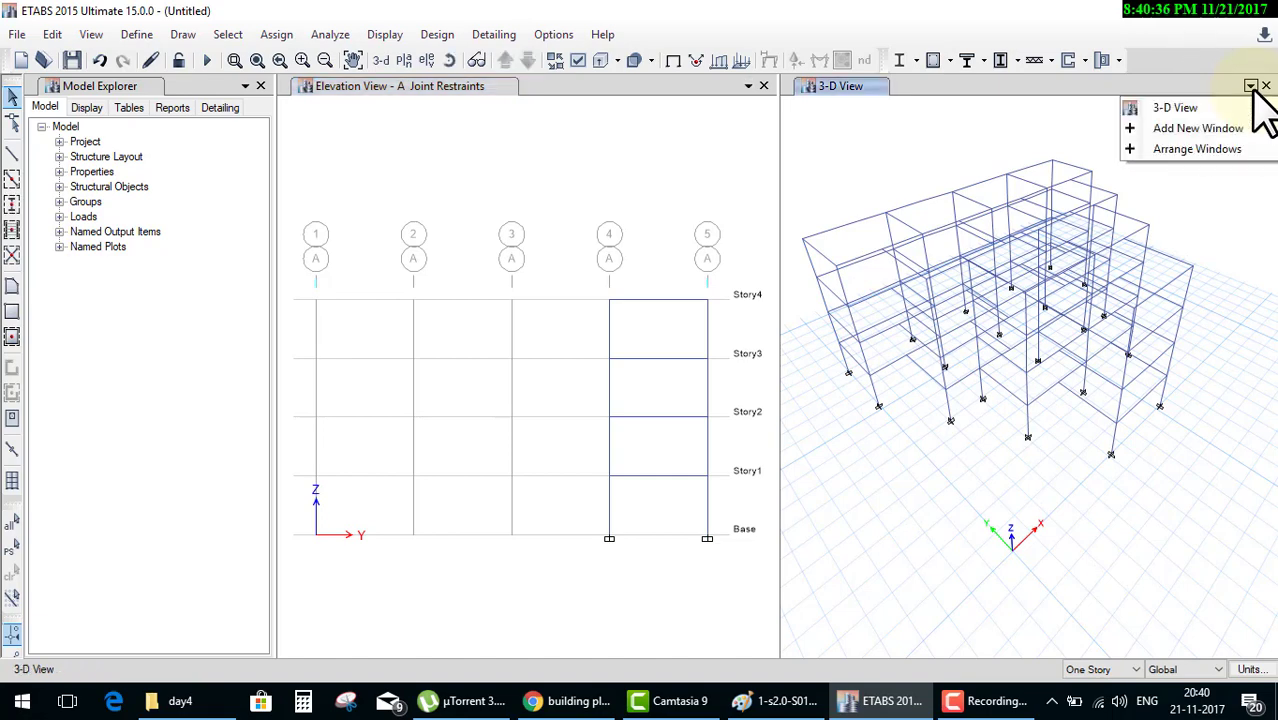
click(1193, 129)
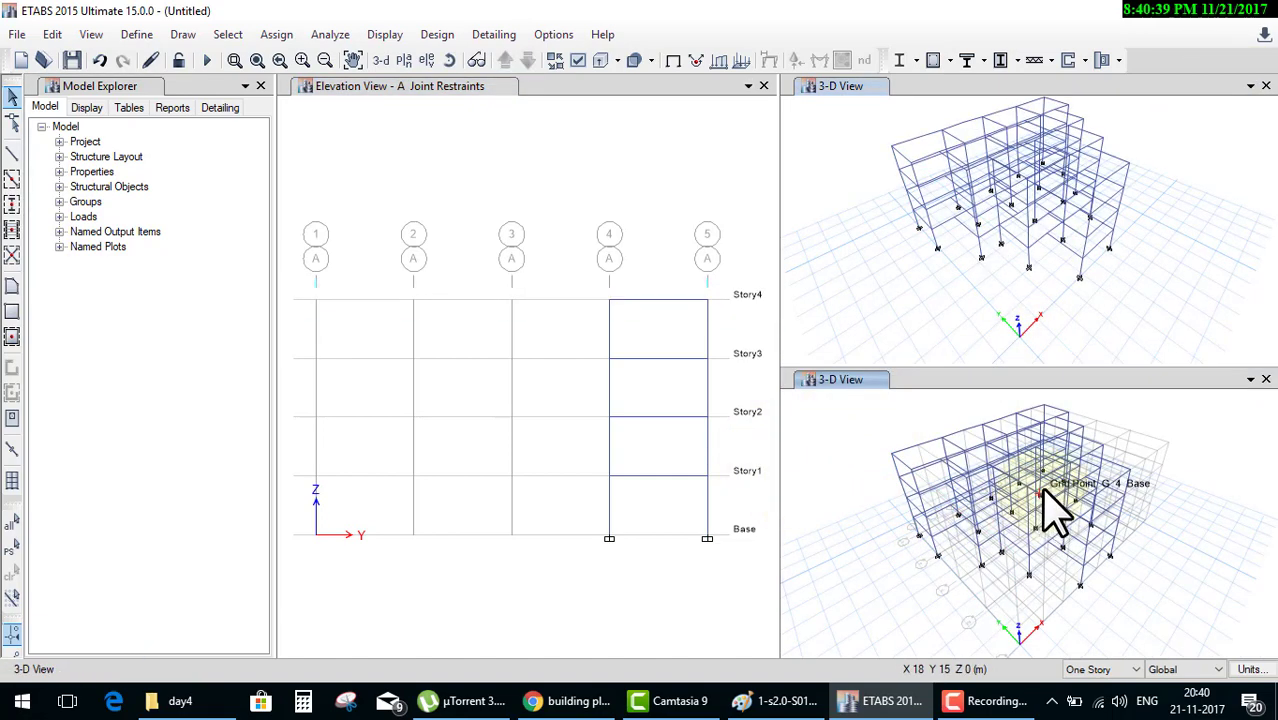
Show the Story4 plan in the extra window, then close it and reactivate the elevation.
click(404, 60)
click(556, 576)
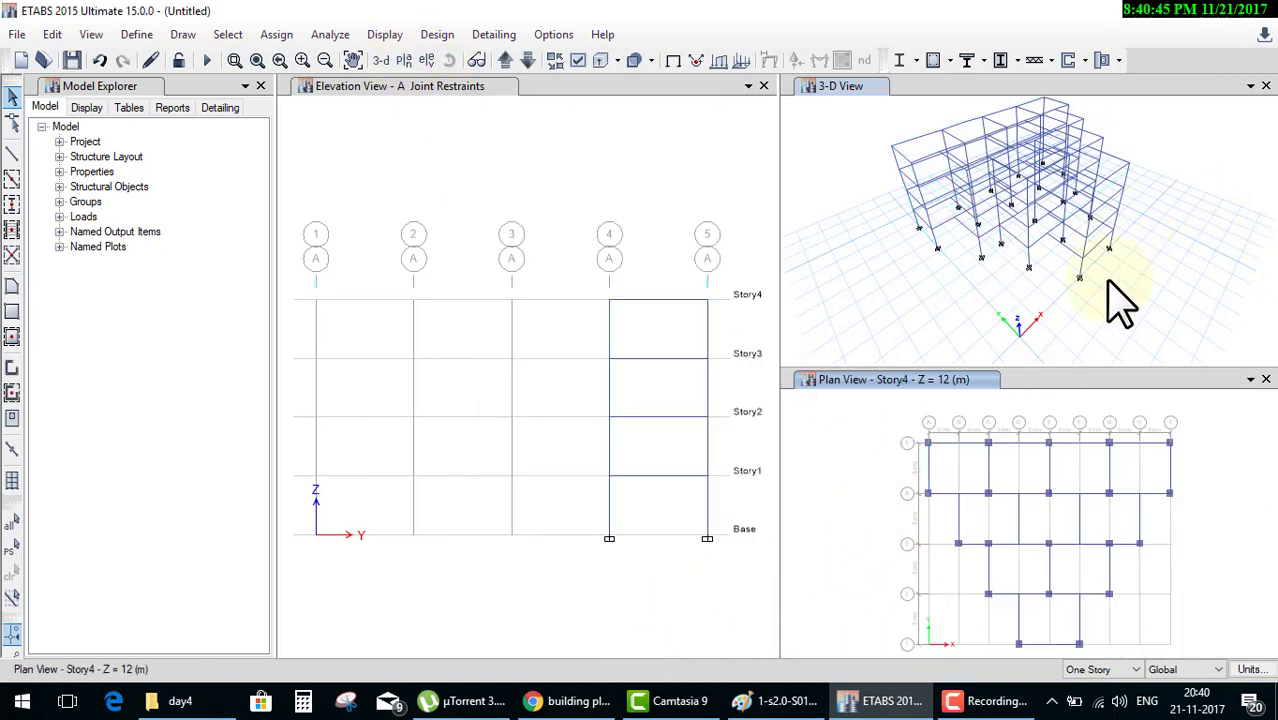
click(1265, 380)
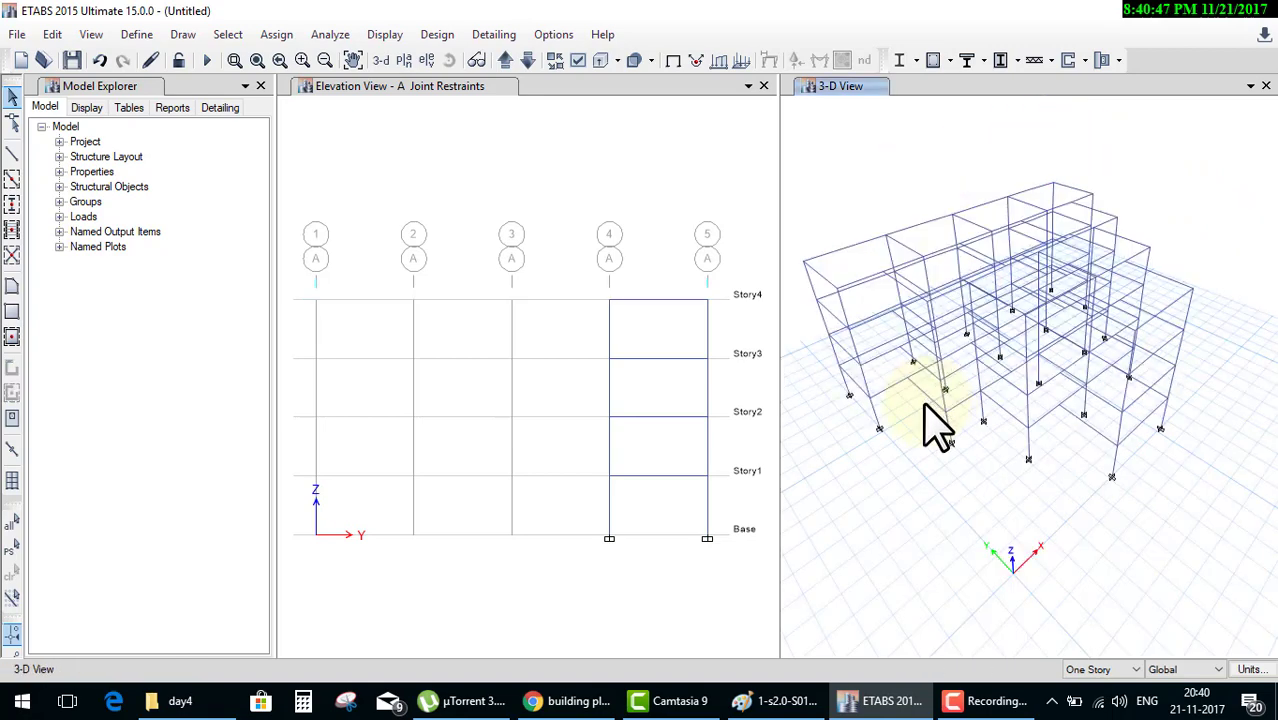
click(540, 165)
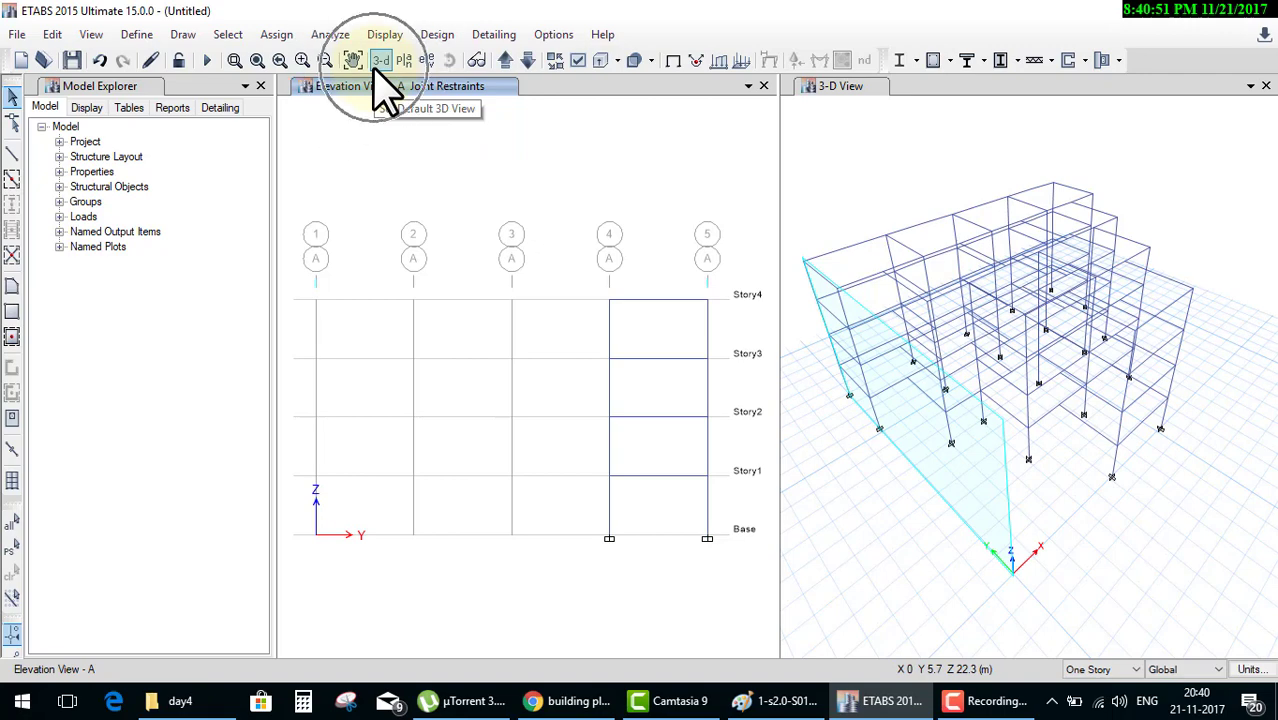
Switch the left pane from 3-D through the Base plan to the Story3 plan at Z = 9 m.
click(380, 61)
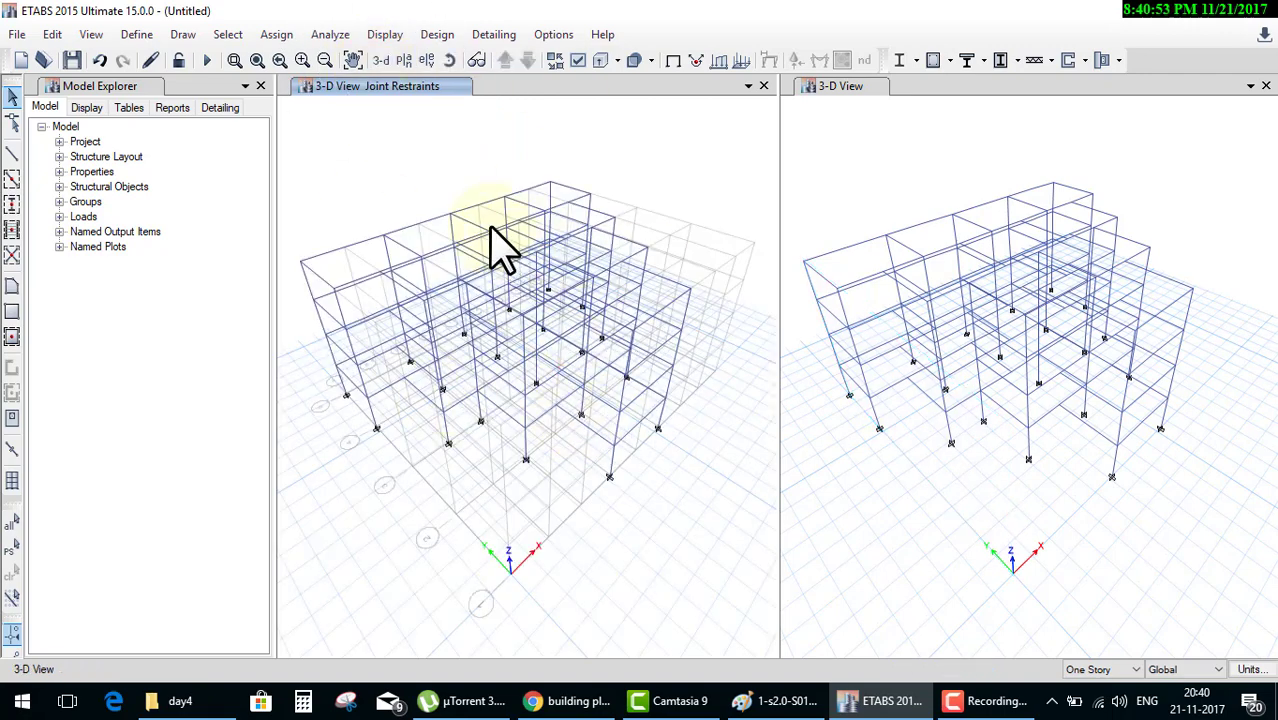
click(408, 63)
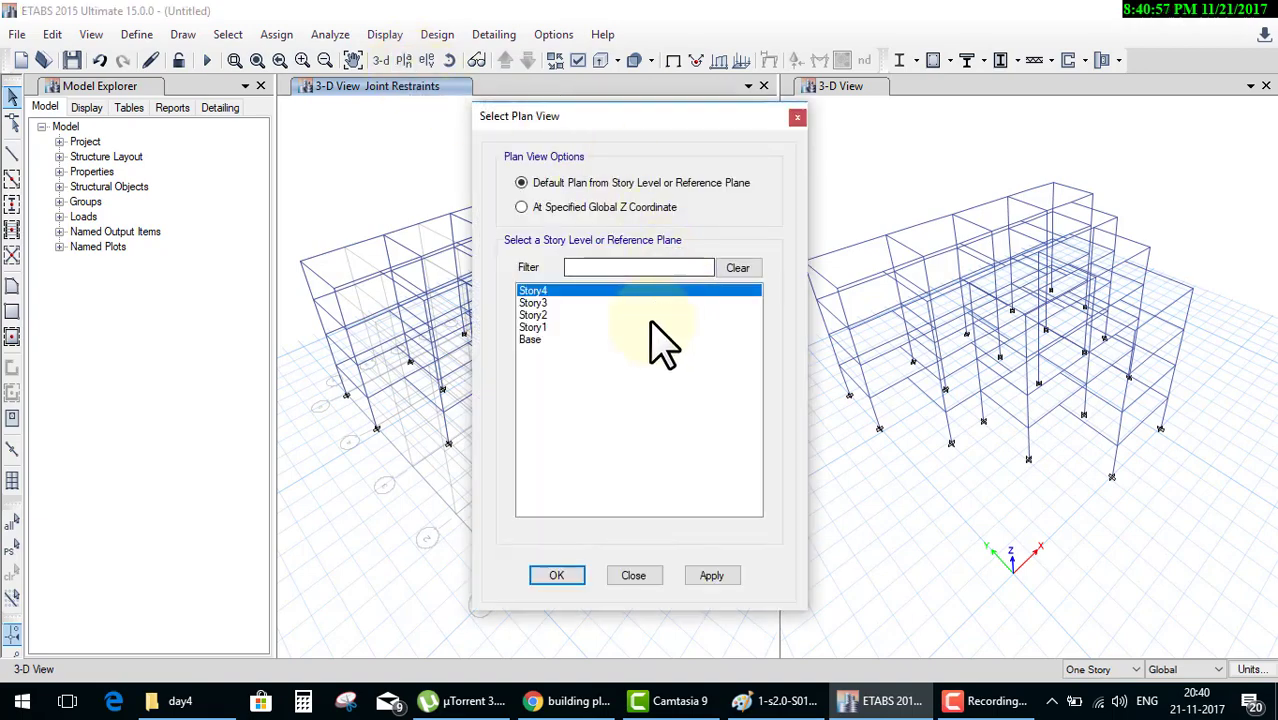
click(536, 340)
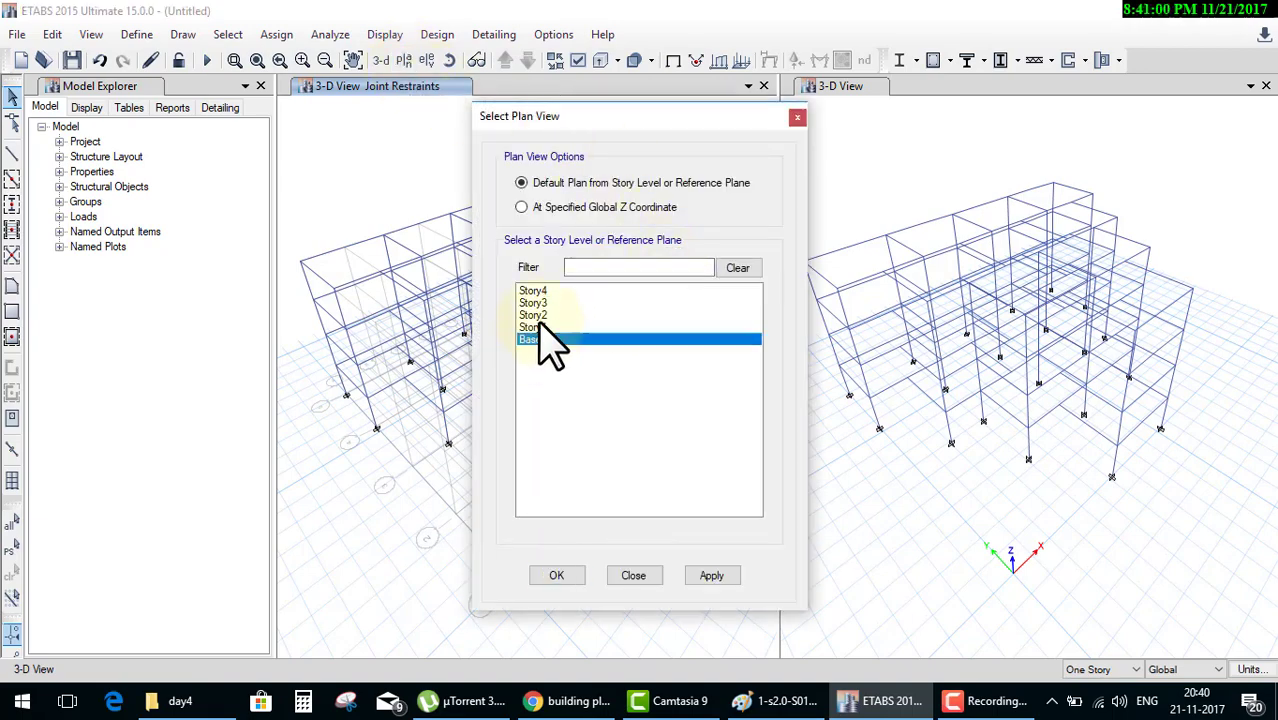
click(556, 576)
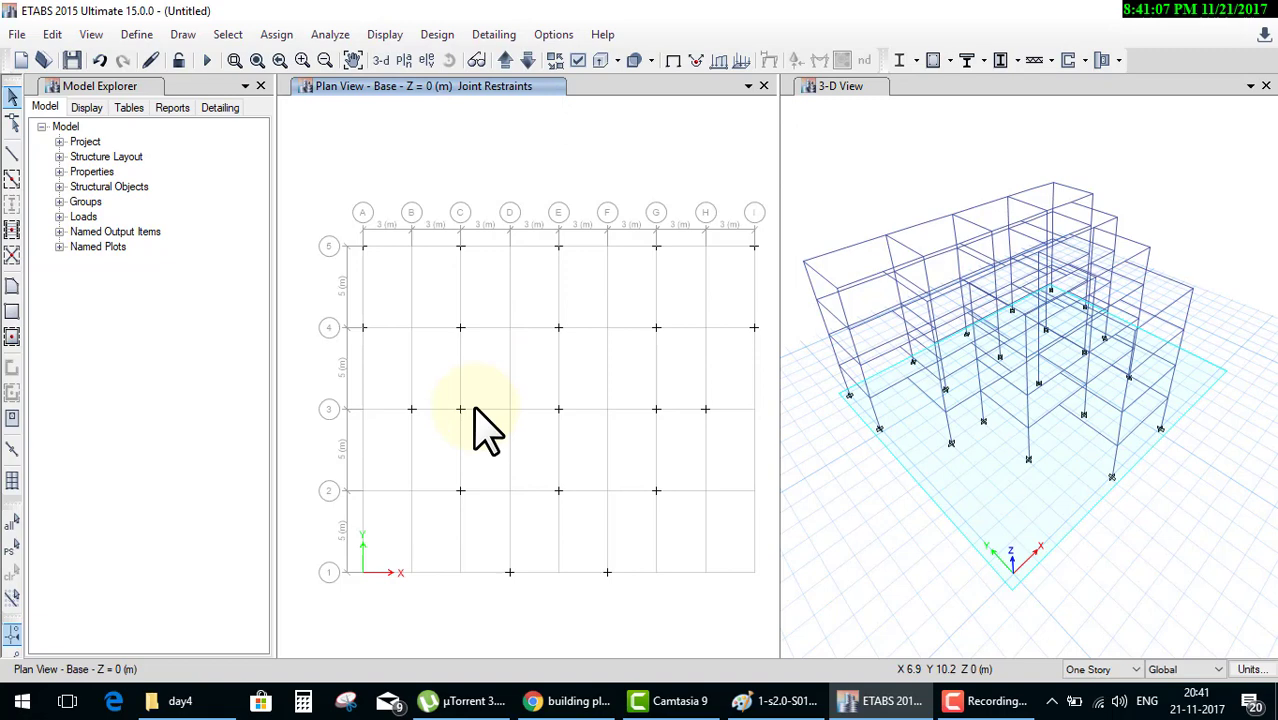
click(404, 58)
click(536, 303)
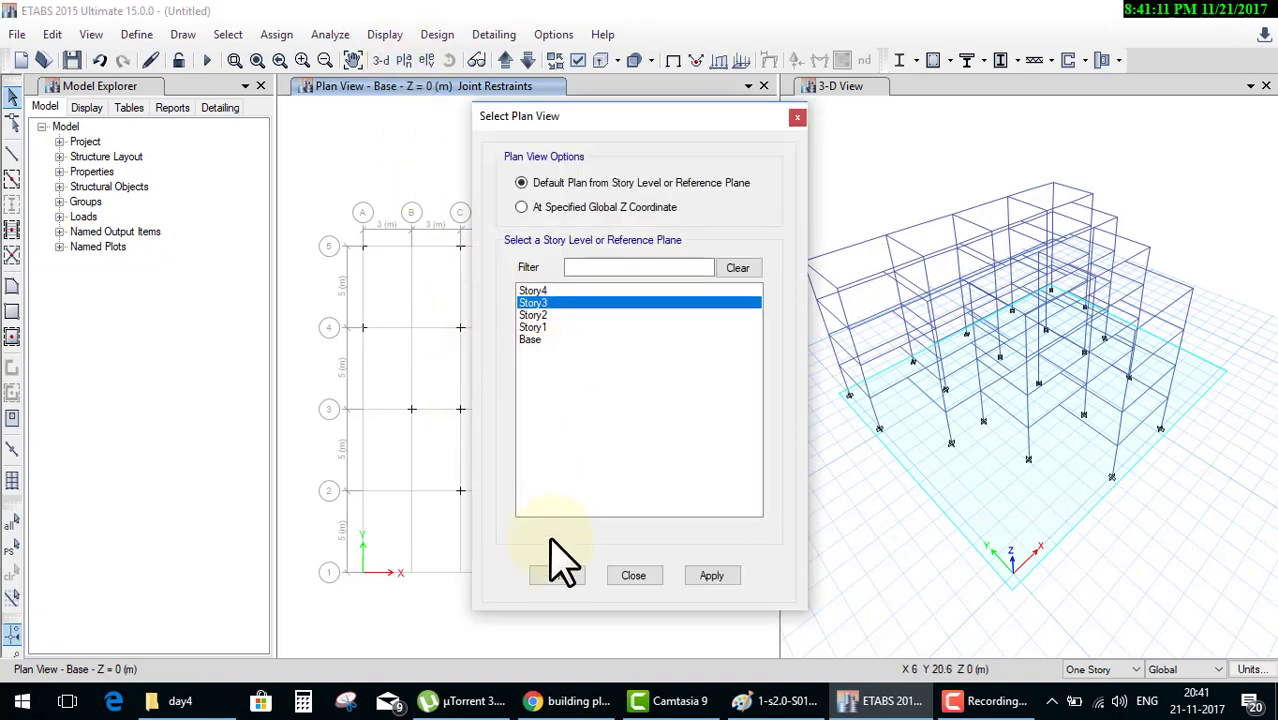
click(557, 578)
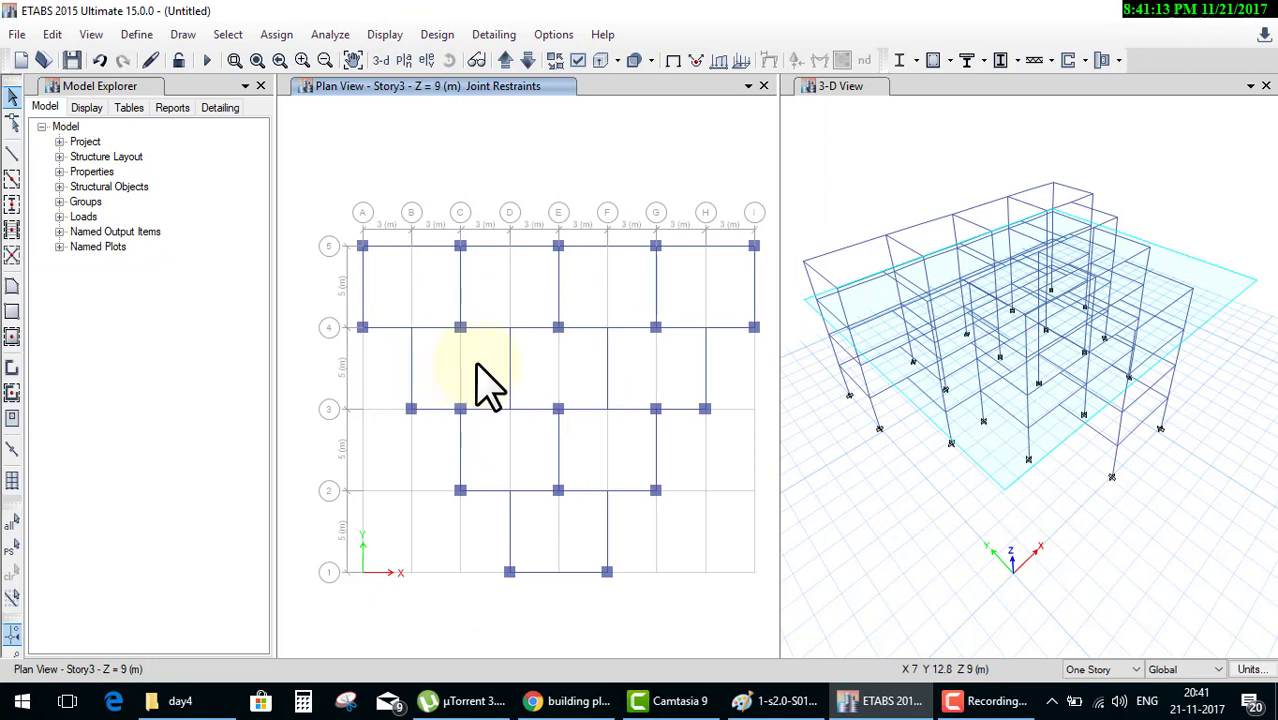
Show the Story4 plan and set the elevation chooser, listing gridlines A–I and 1–5, beside it.
click(404, 60)
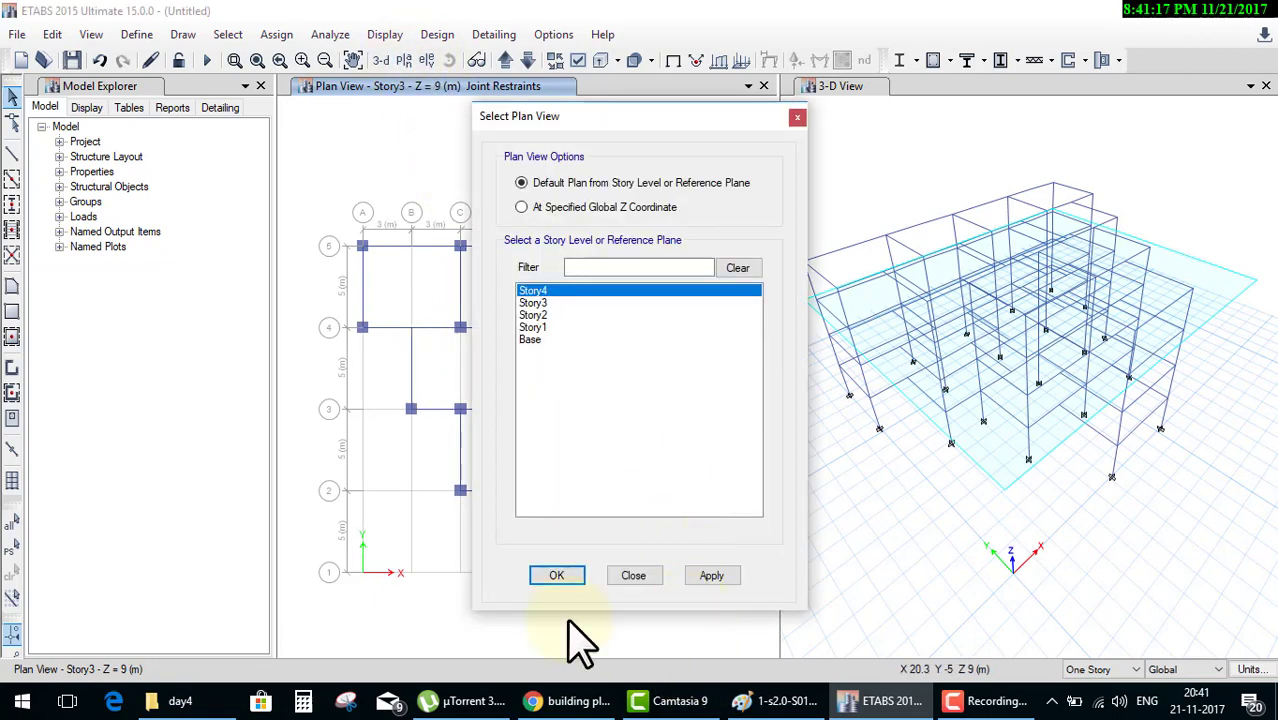
click(558, 575)
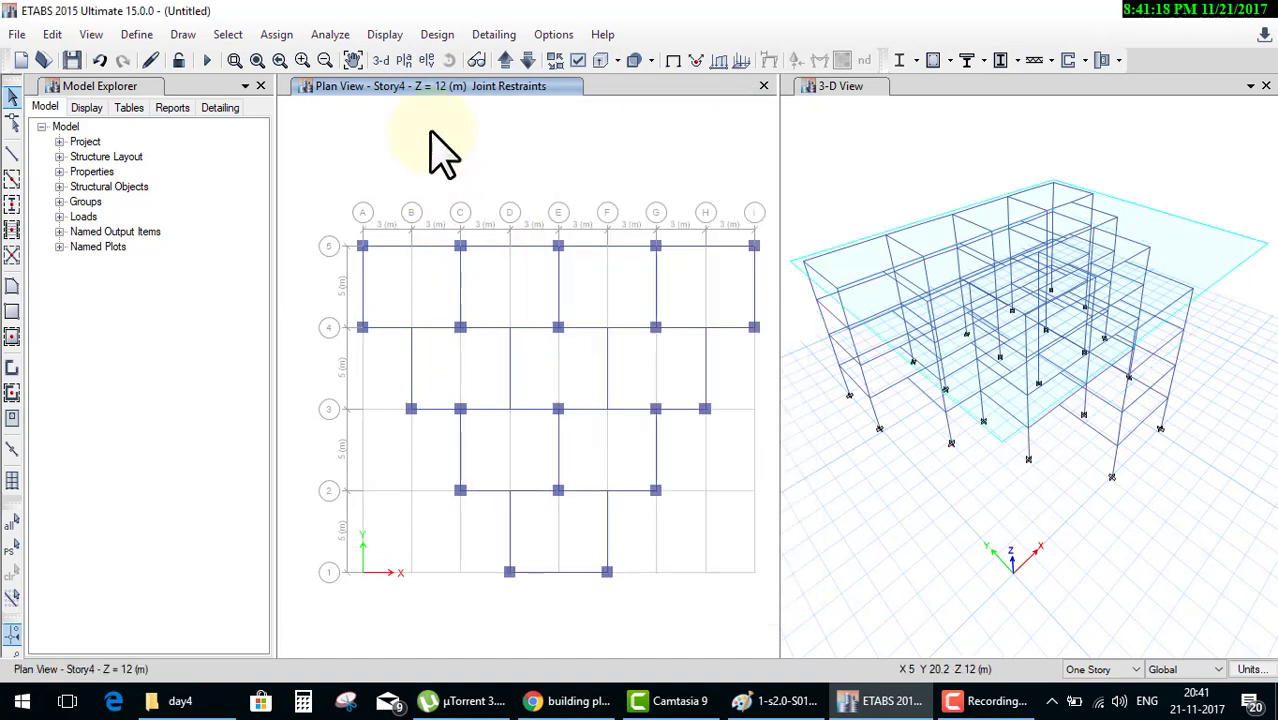
click(429, 58)
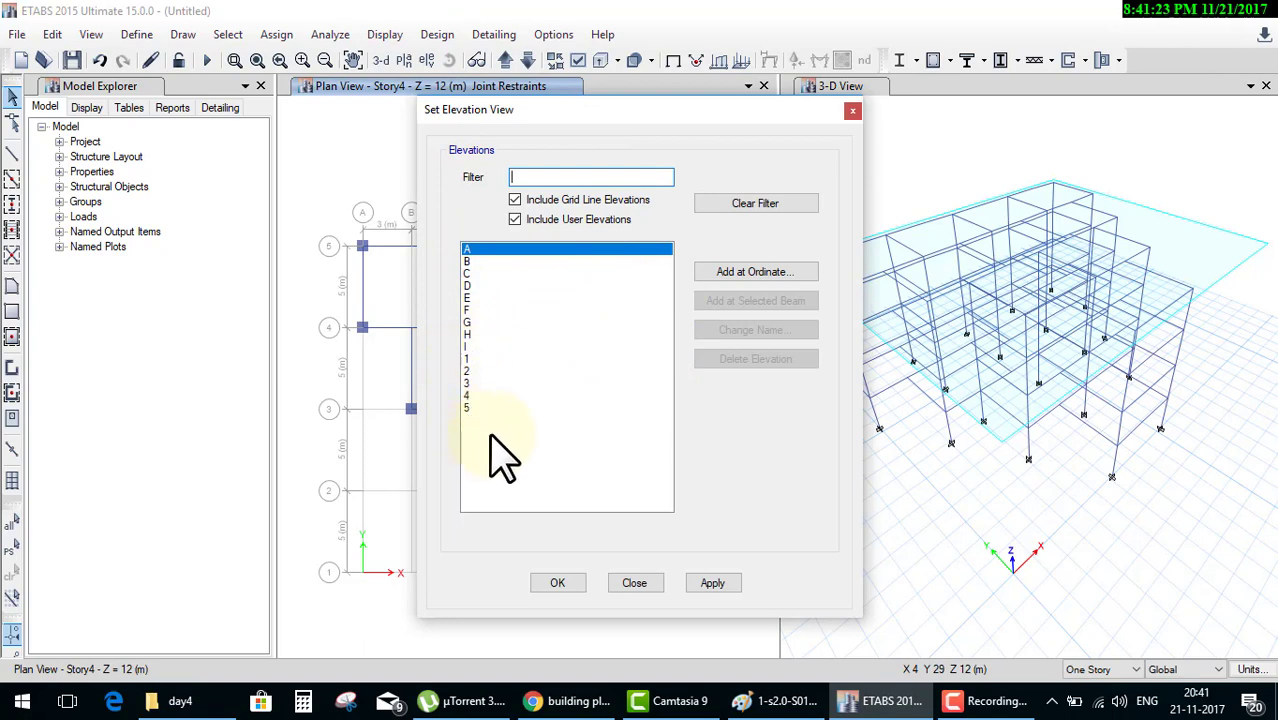
drag(652, 116, 1040, 113)
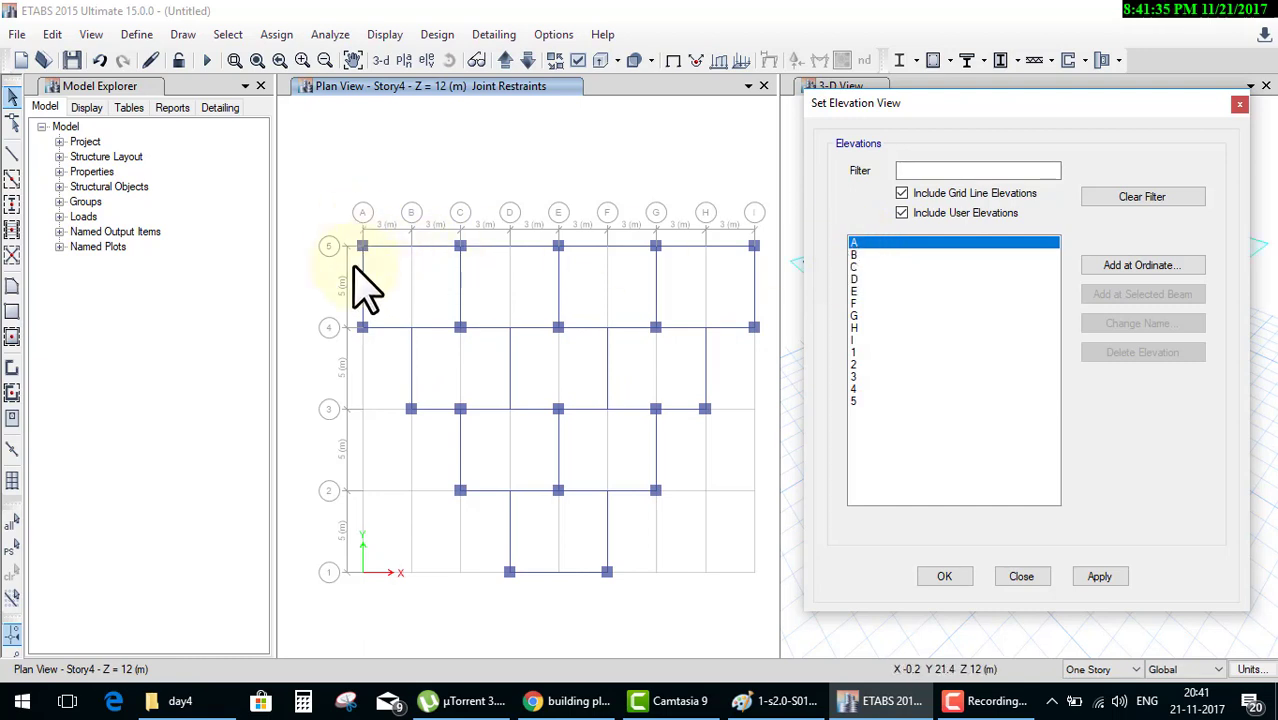
drag(357, 151, 359, 368)
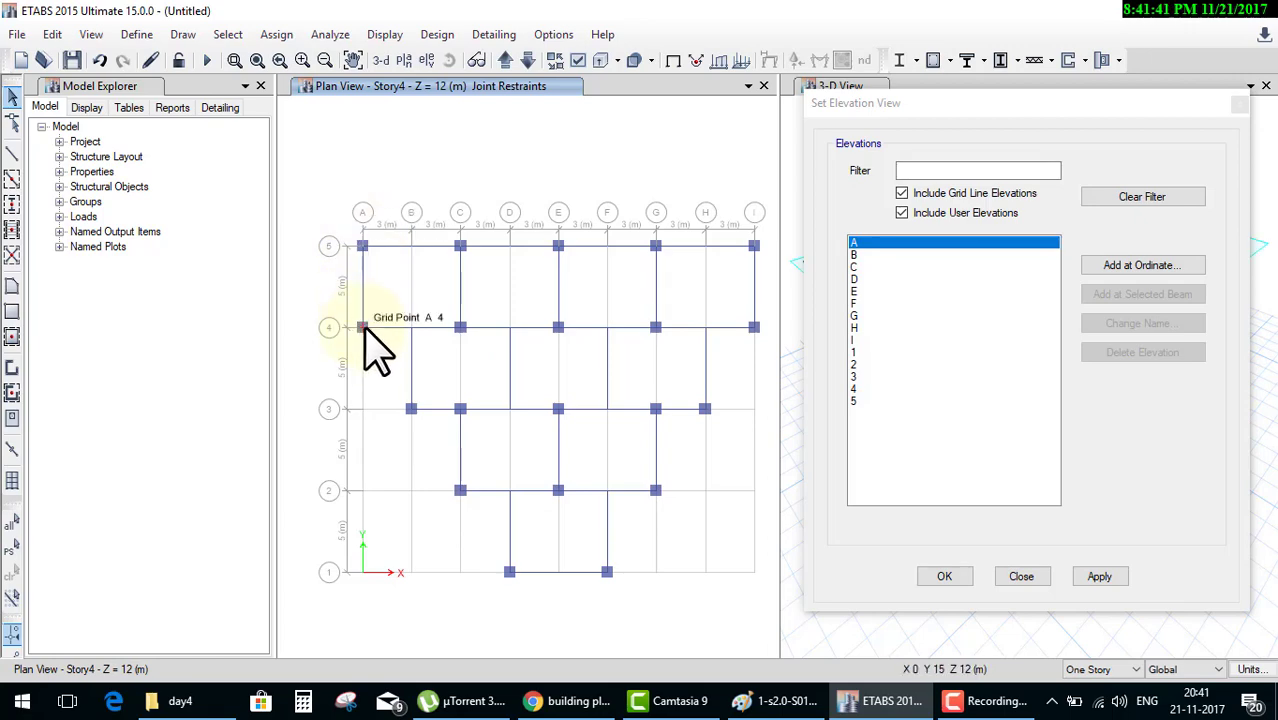
In the gridline A elevation, window-select the full-height columns on grids 4 and 5.
click(946, 577)
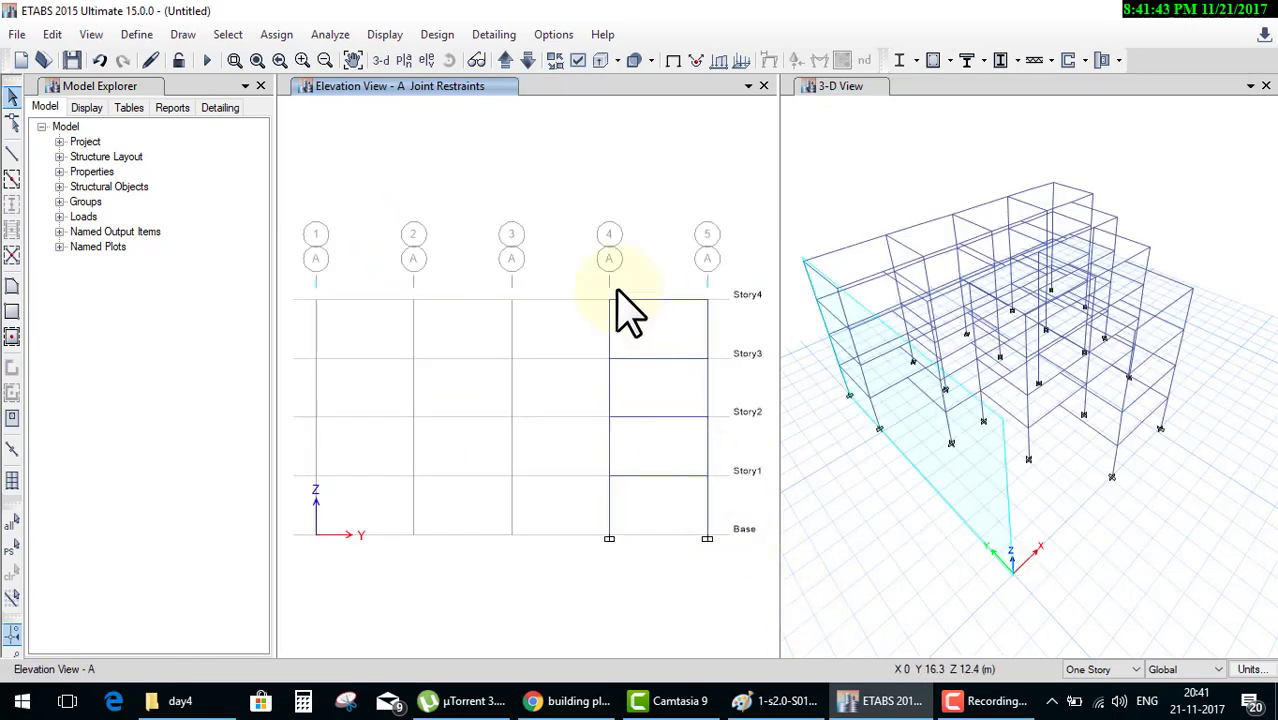
drag(598, 268, 648, 585)
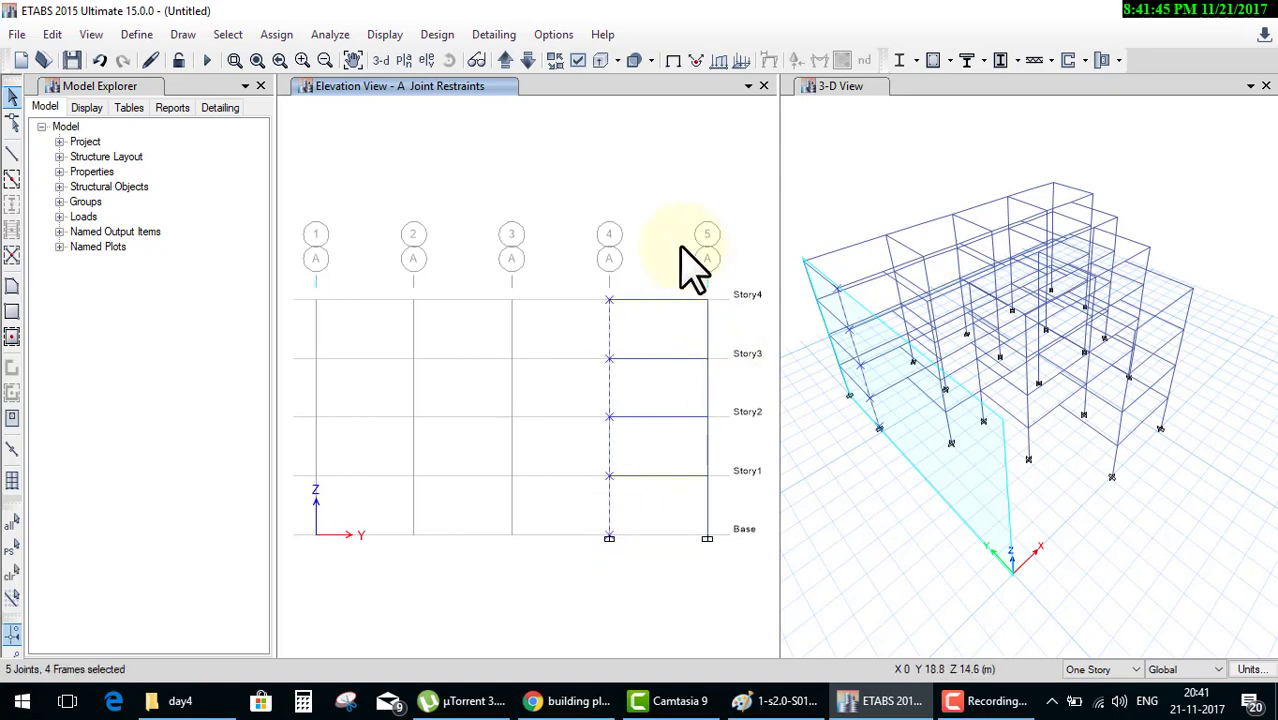
drag(680, 270, 745, 600)
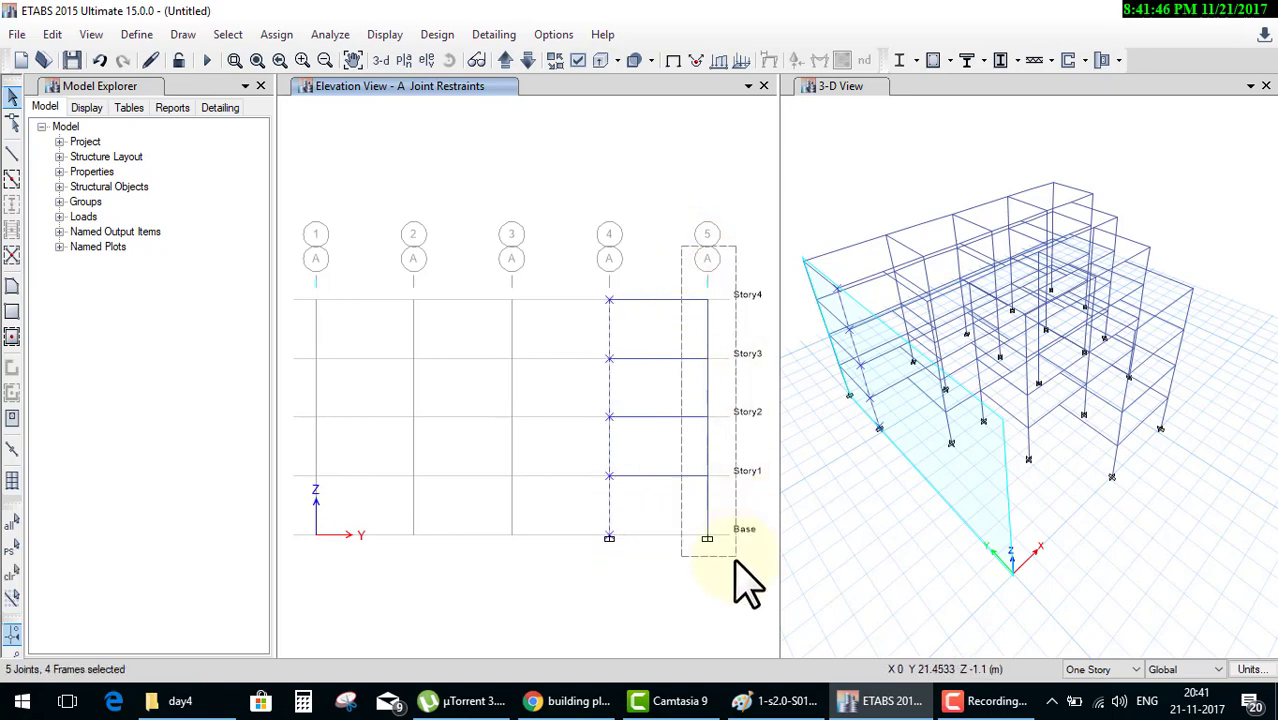
Switch to the gridline B elevation and window-select the full-height column on grid 3.
click(405, 62)
click(565, 572)
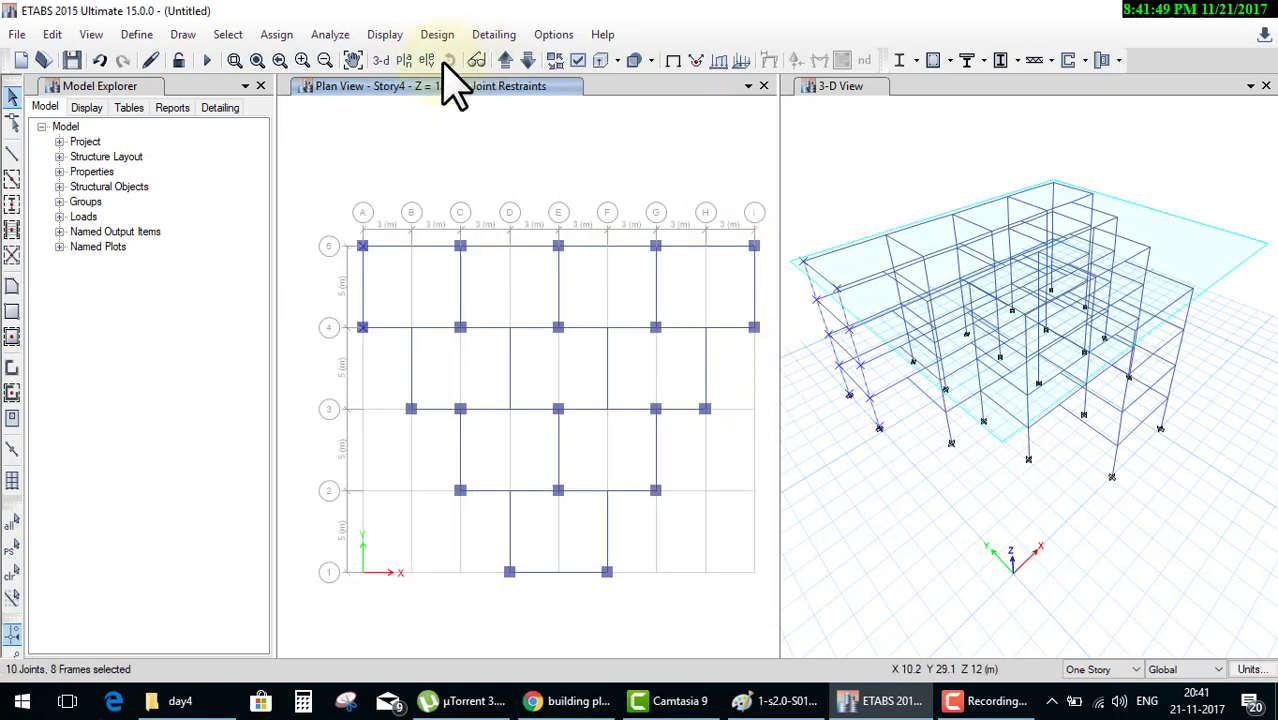
click(428, 61)
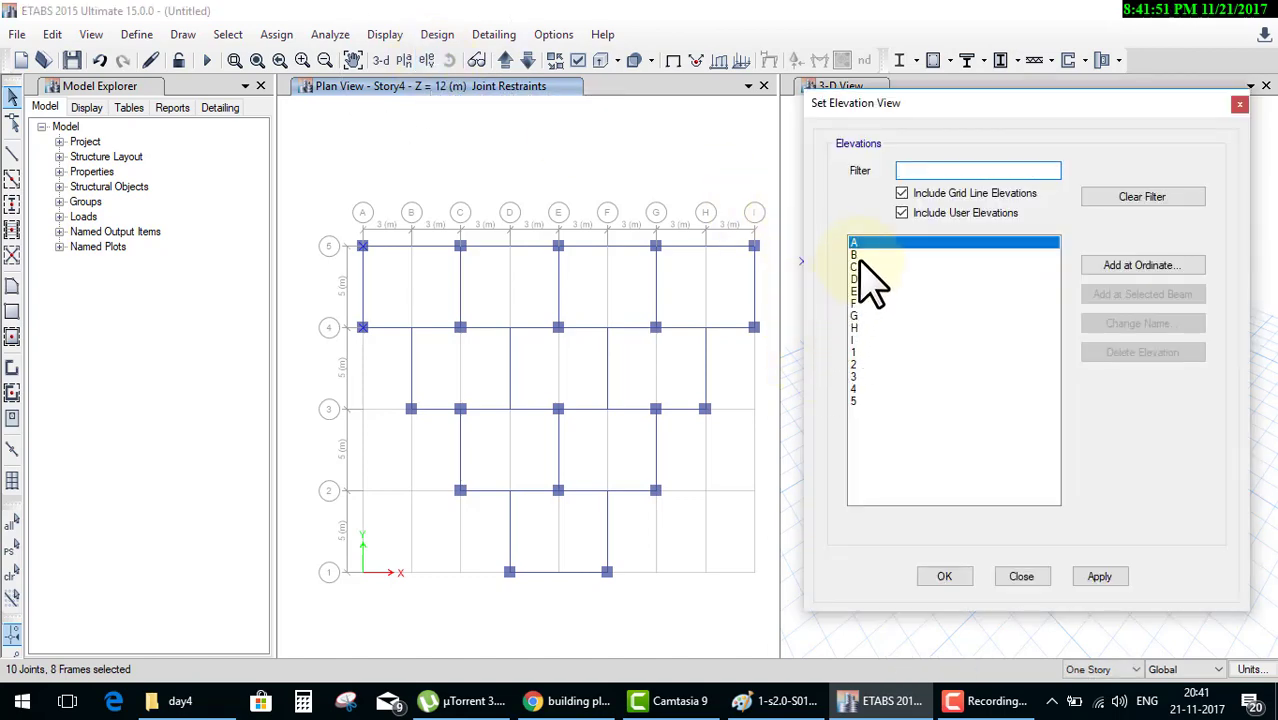
click(420, 178)
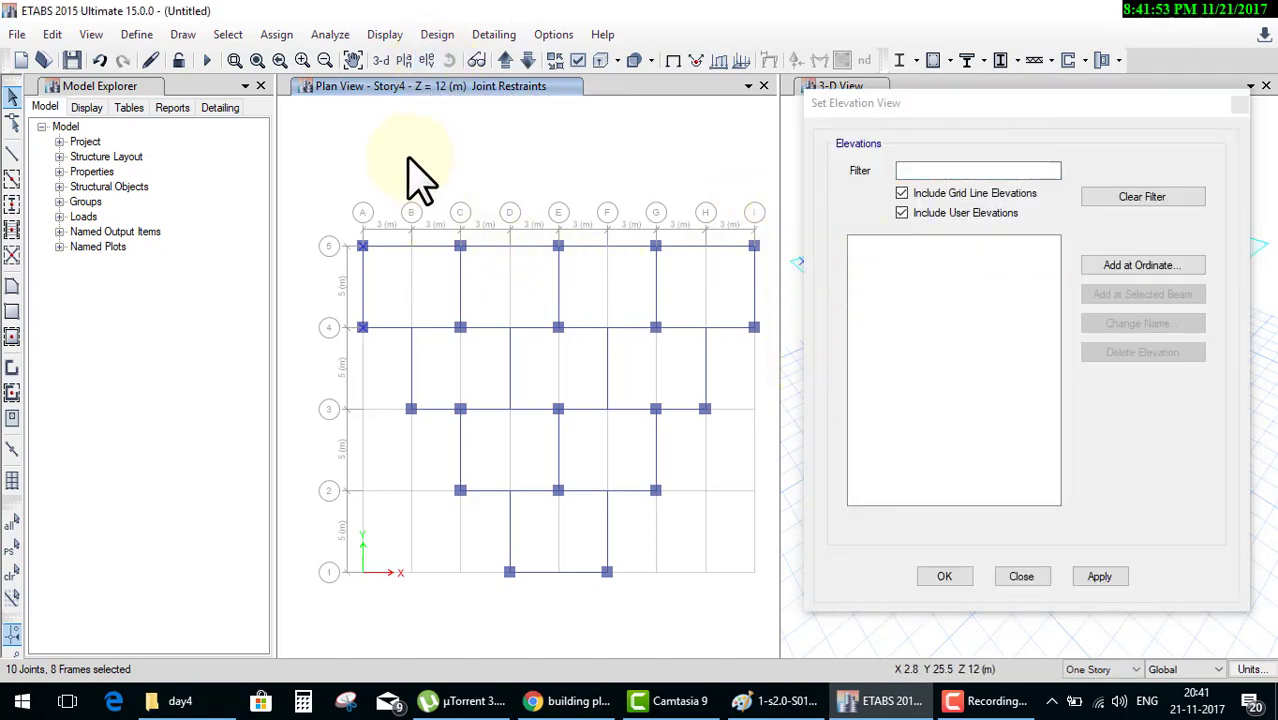
mouse_move(408, 158)
mouse_down()
mouse_move(434, 286)
mouse_move(408, 448)
mouse_move(419, 571)
mouse_move(399, 585)
mouse_move(408, 600)
mouse_up()
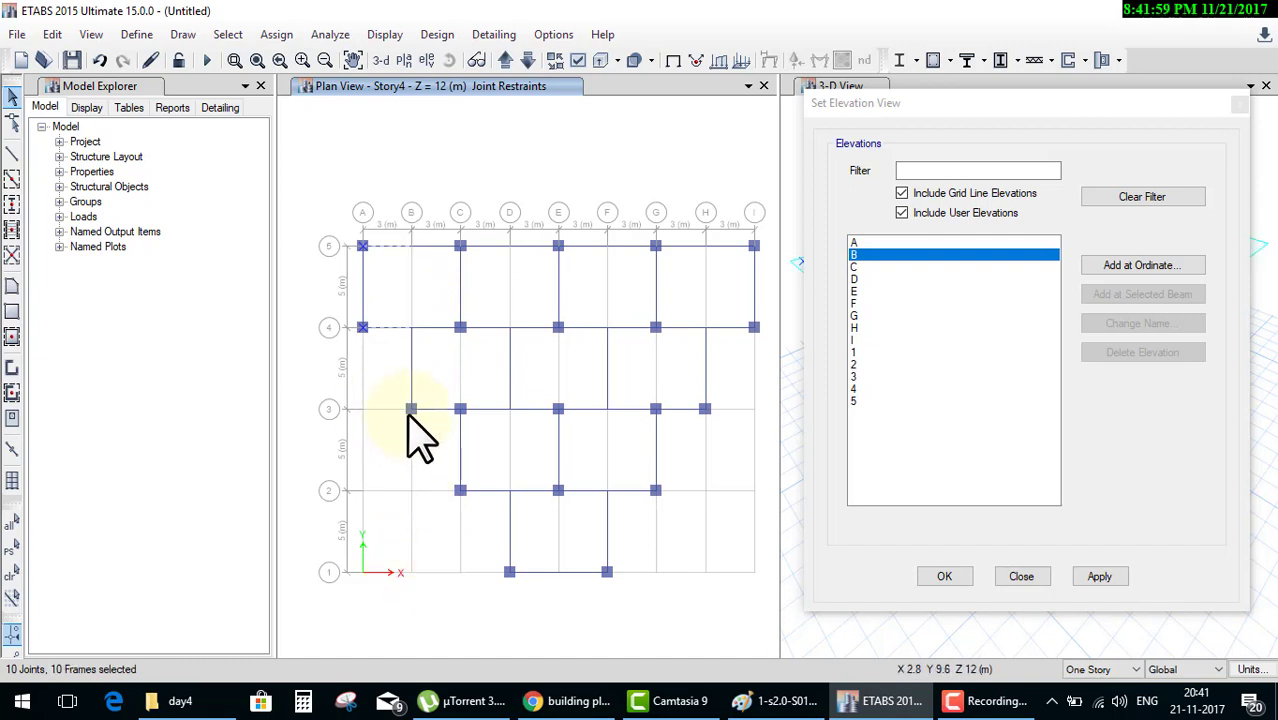
click(945, 576)
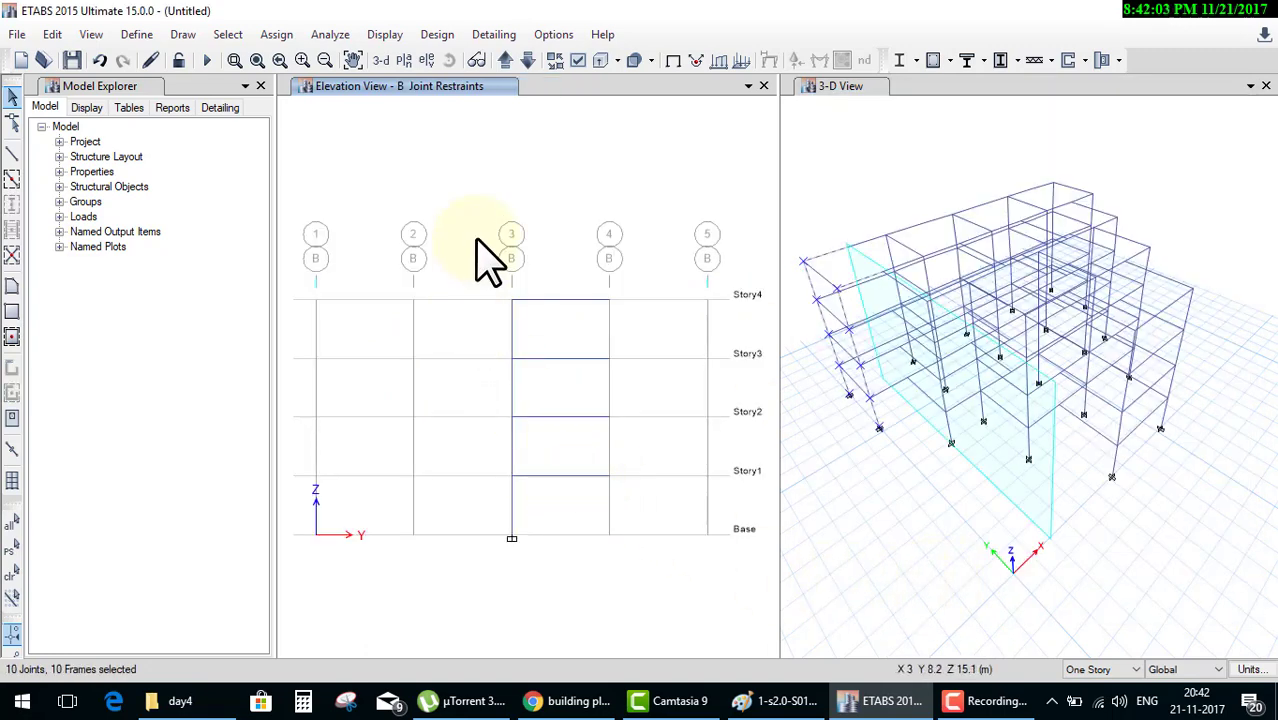
drag(476, 239, 532, 597)
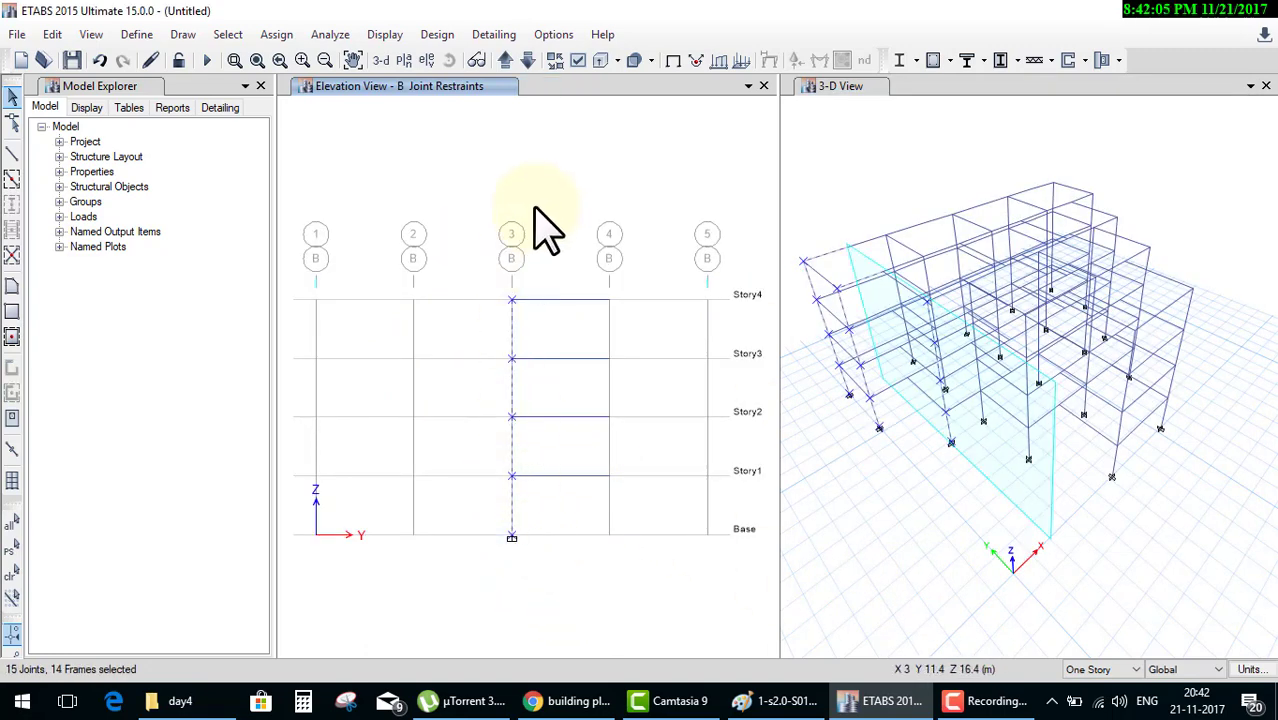
Add the members along grid lines F and E to the selection from their elevations.
click(404, 60)
click(556, 576)
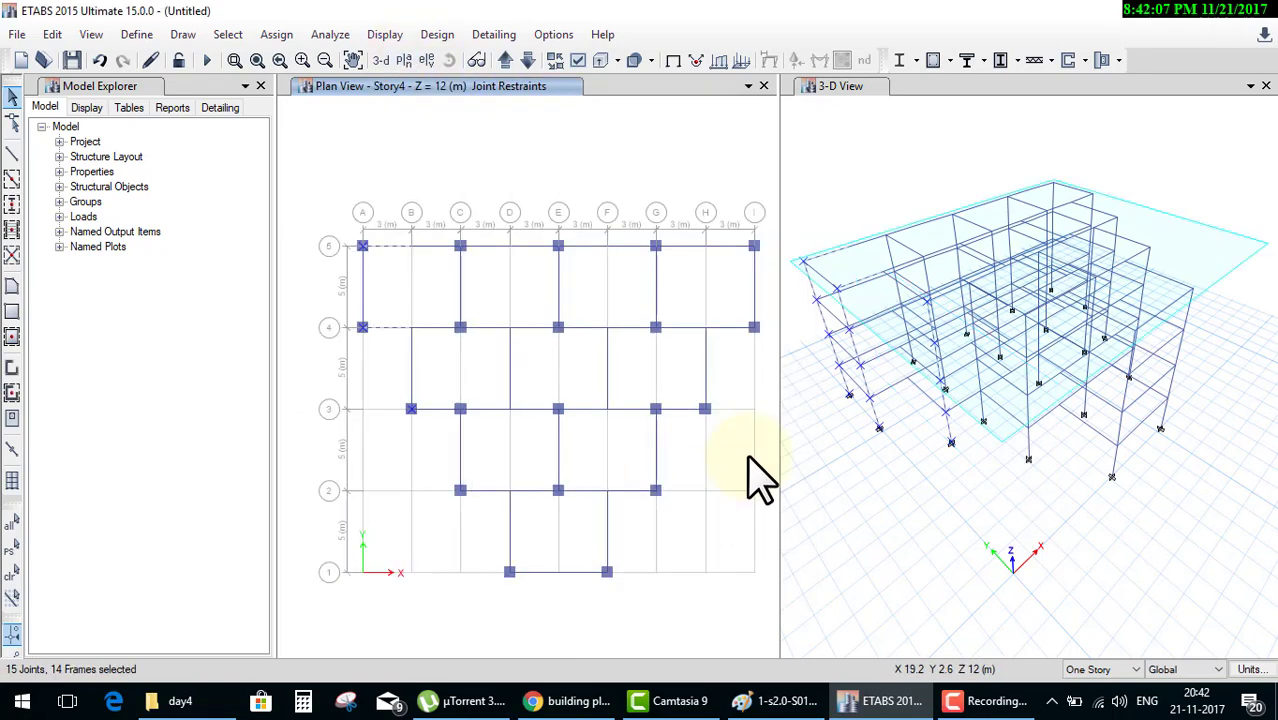
click(430, 61)
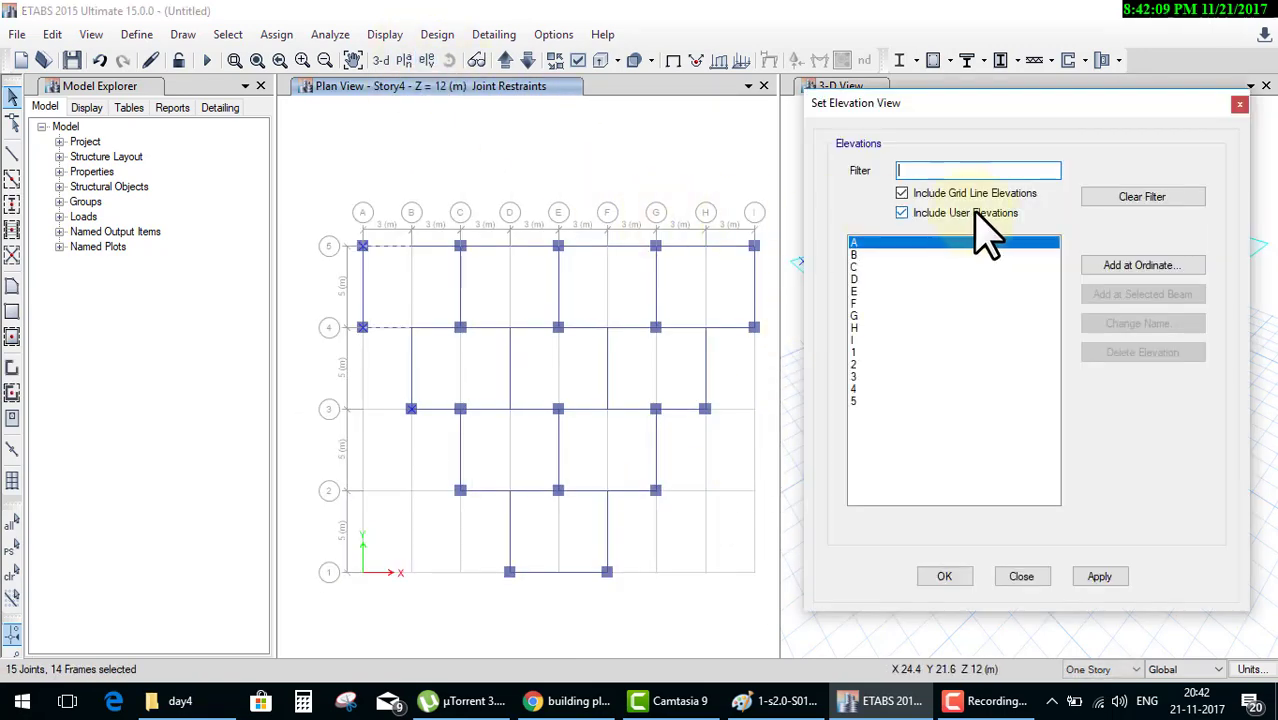
click(855, 304)
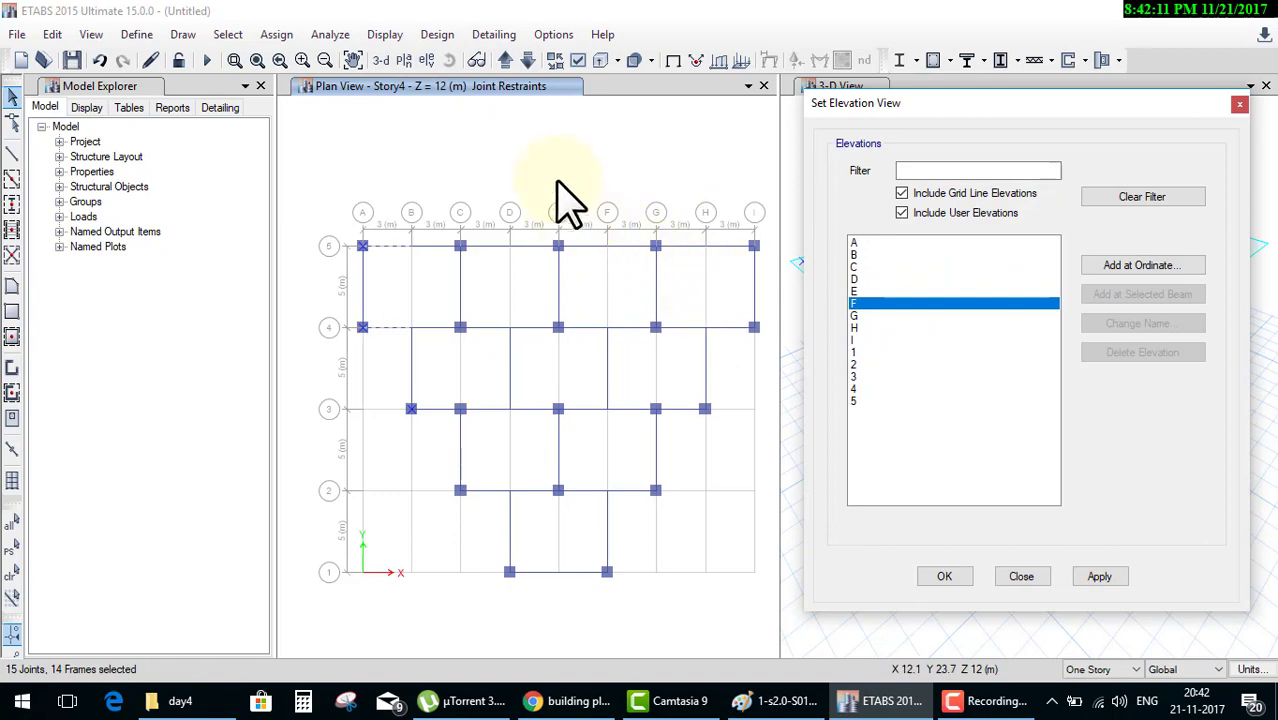
mouse_move(602, 184)
mouse_down()
mouse_move(621, 612)
mouse_move(651, 265)
mouse_up()
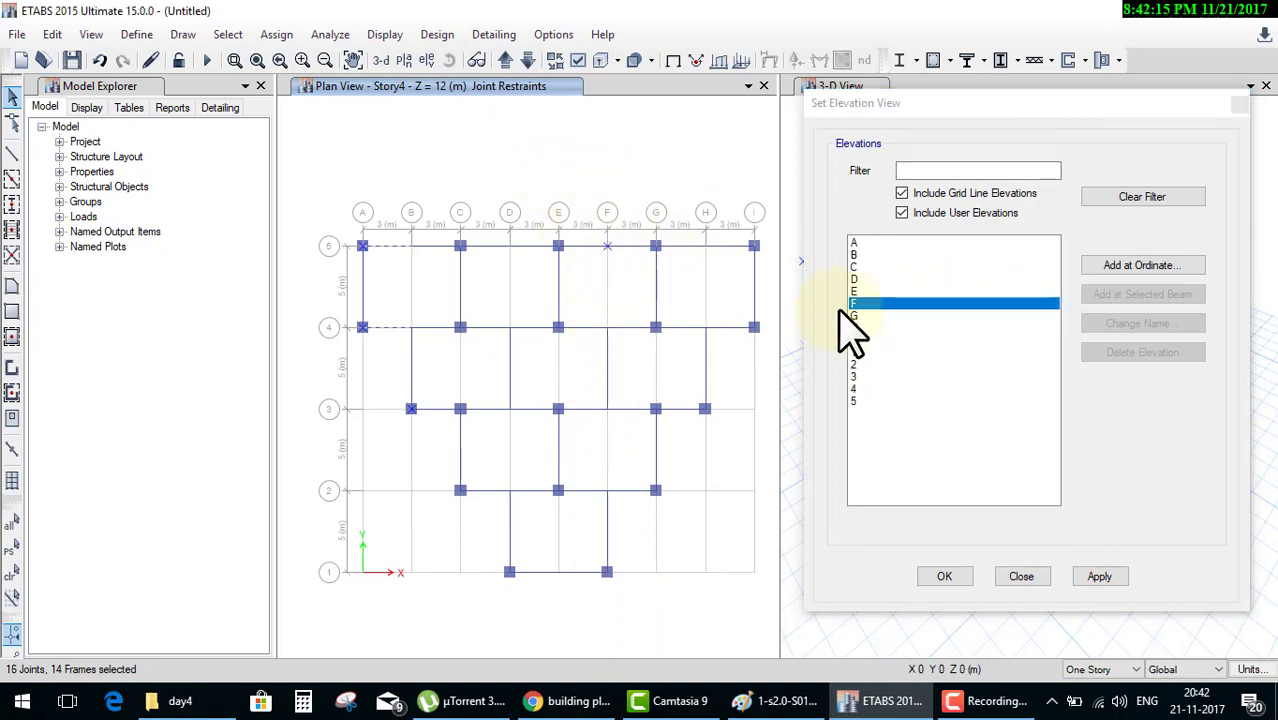
click(855, 291)
drag(565, 185, 571, 685)
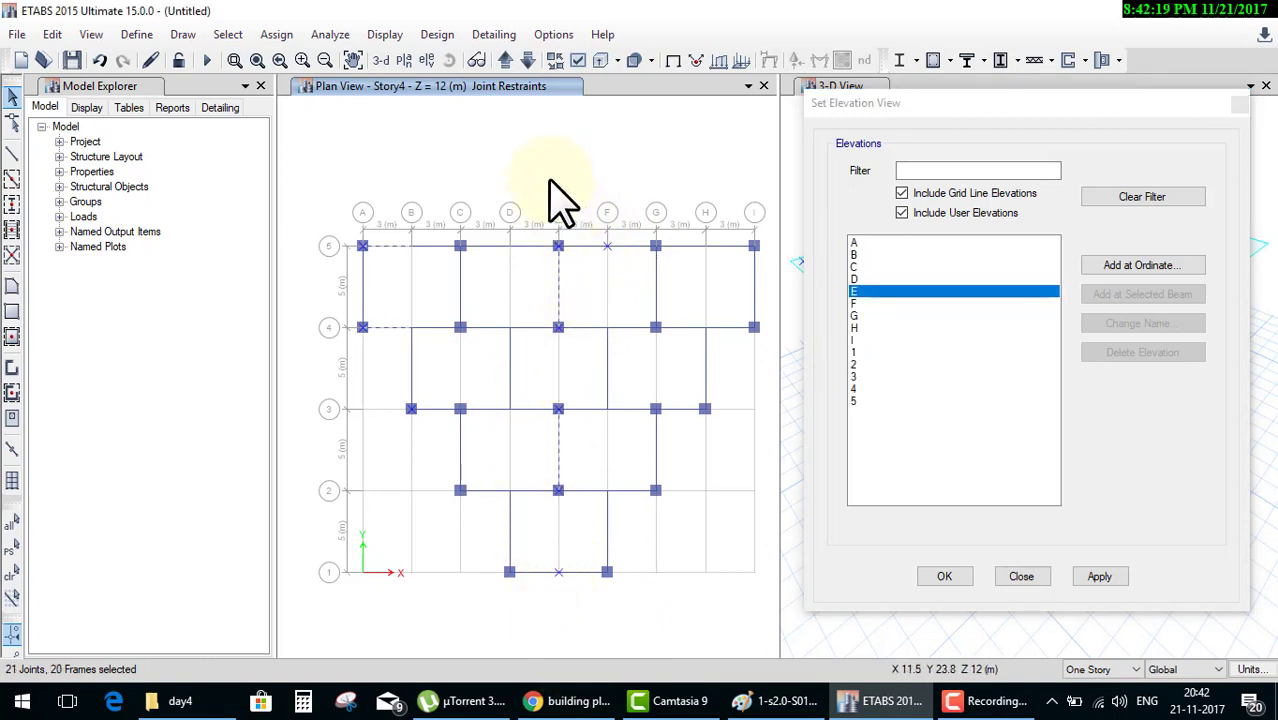
drag(547, 163, 572, 680)
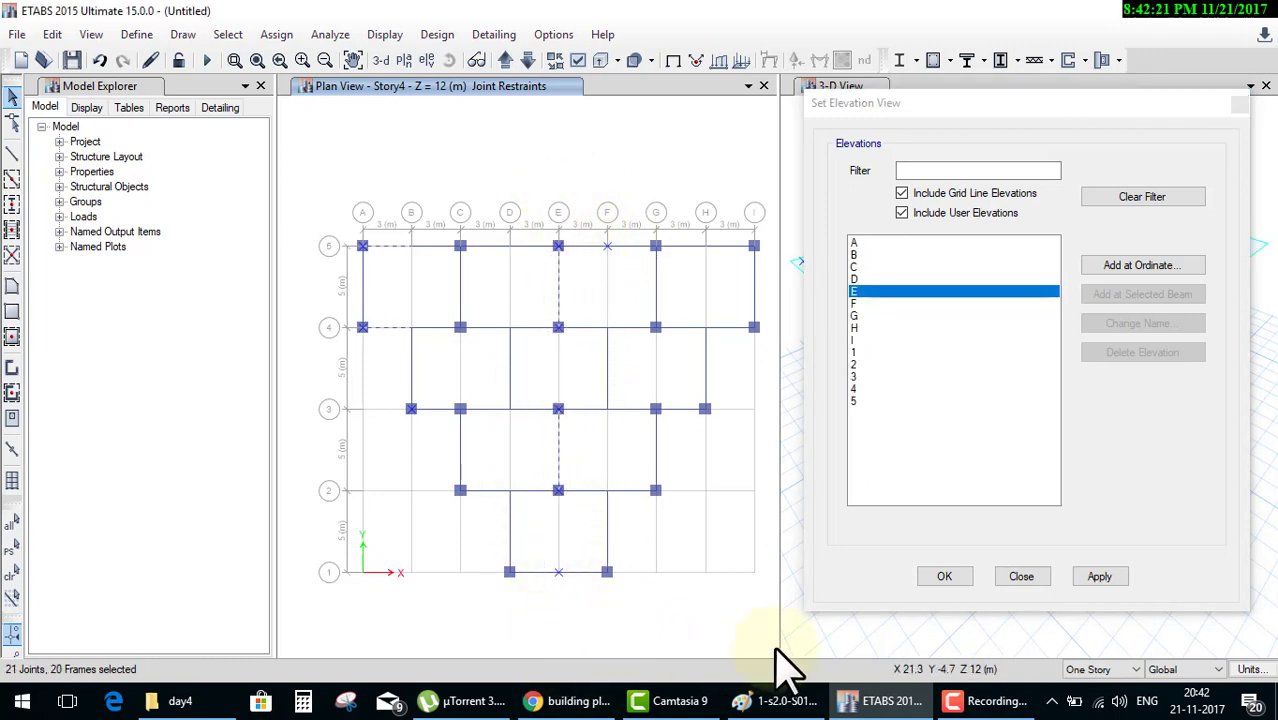
click(944, 576)
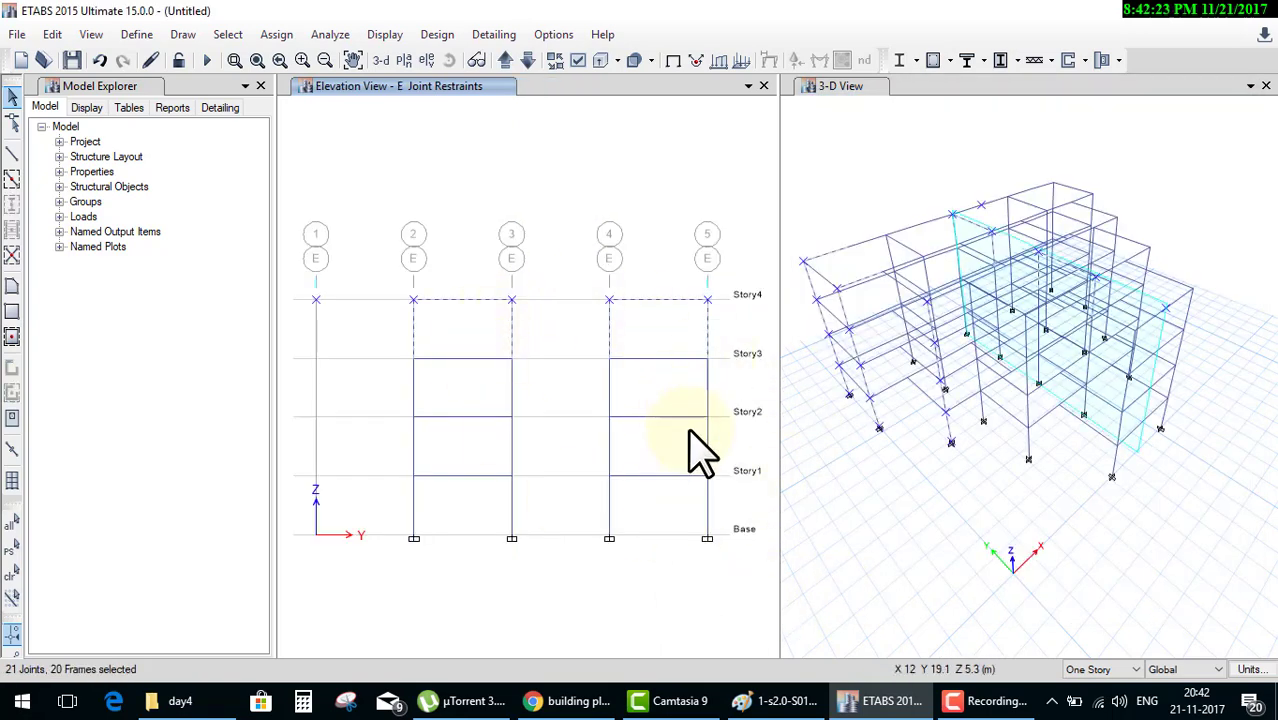
Show the grid line 5 elevation and window-select all its joints and frames.
click(403, 60)
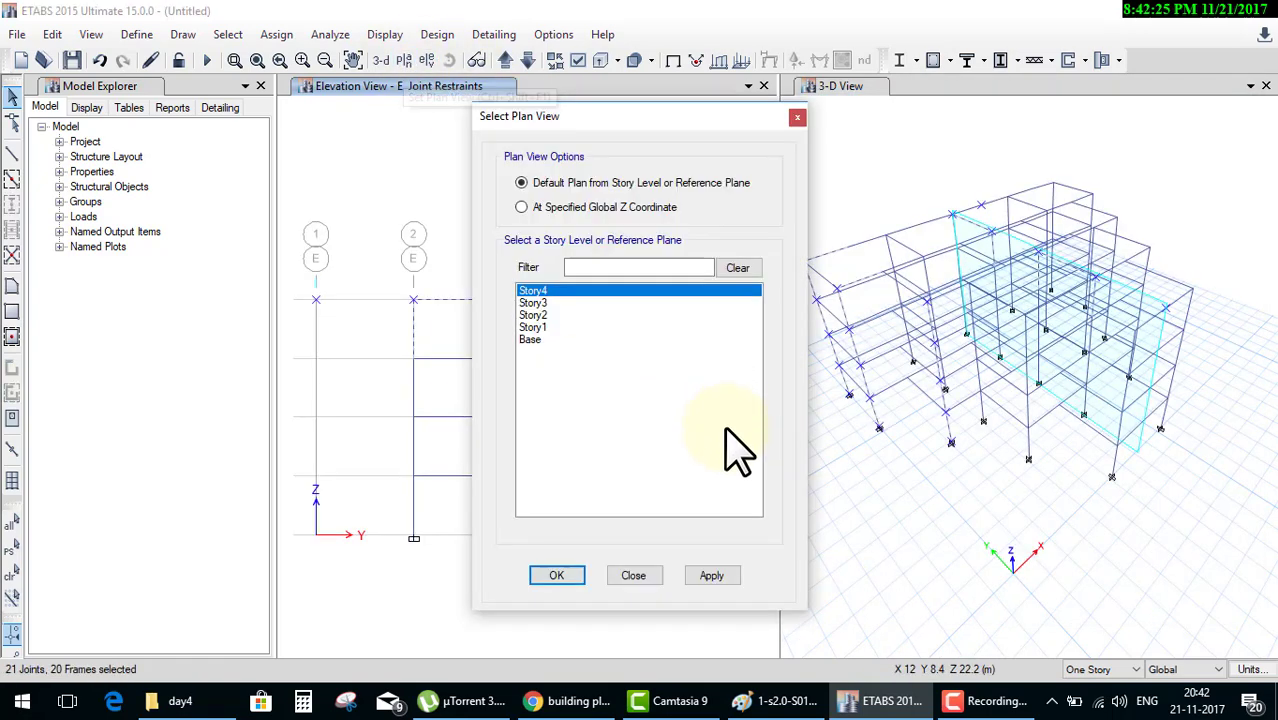
click(558, 574)
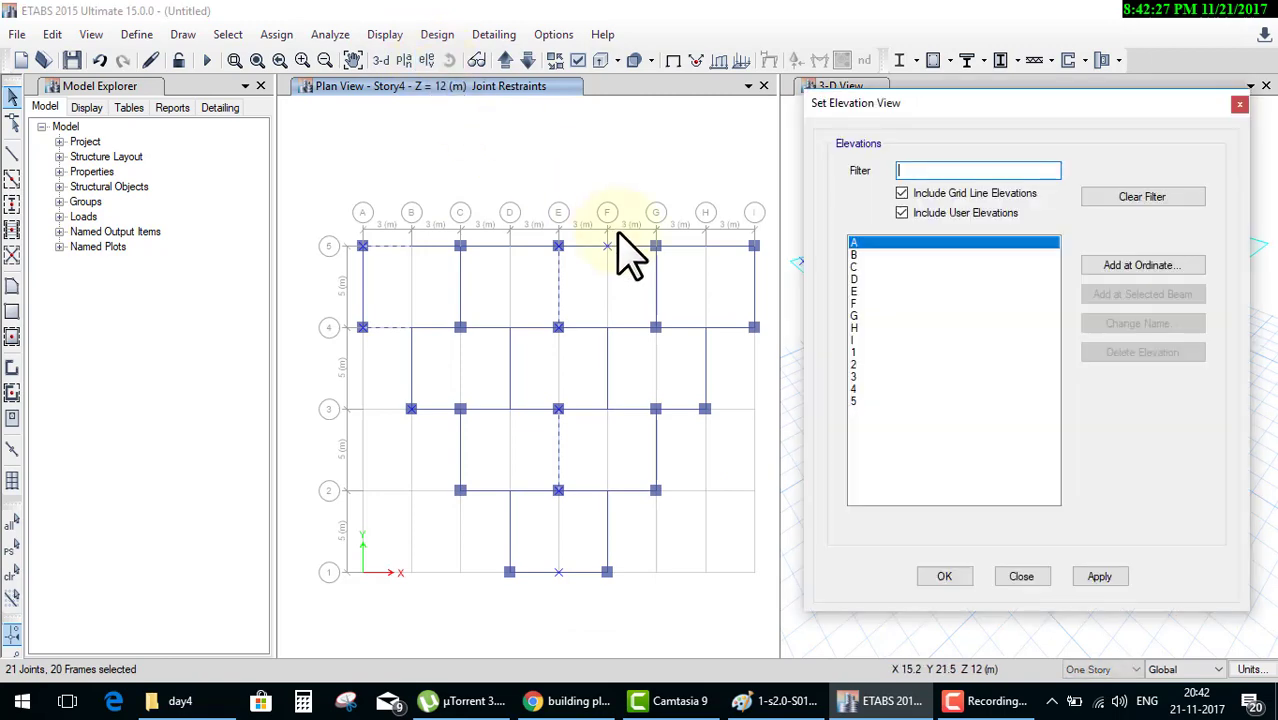
click(426, 60)
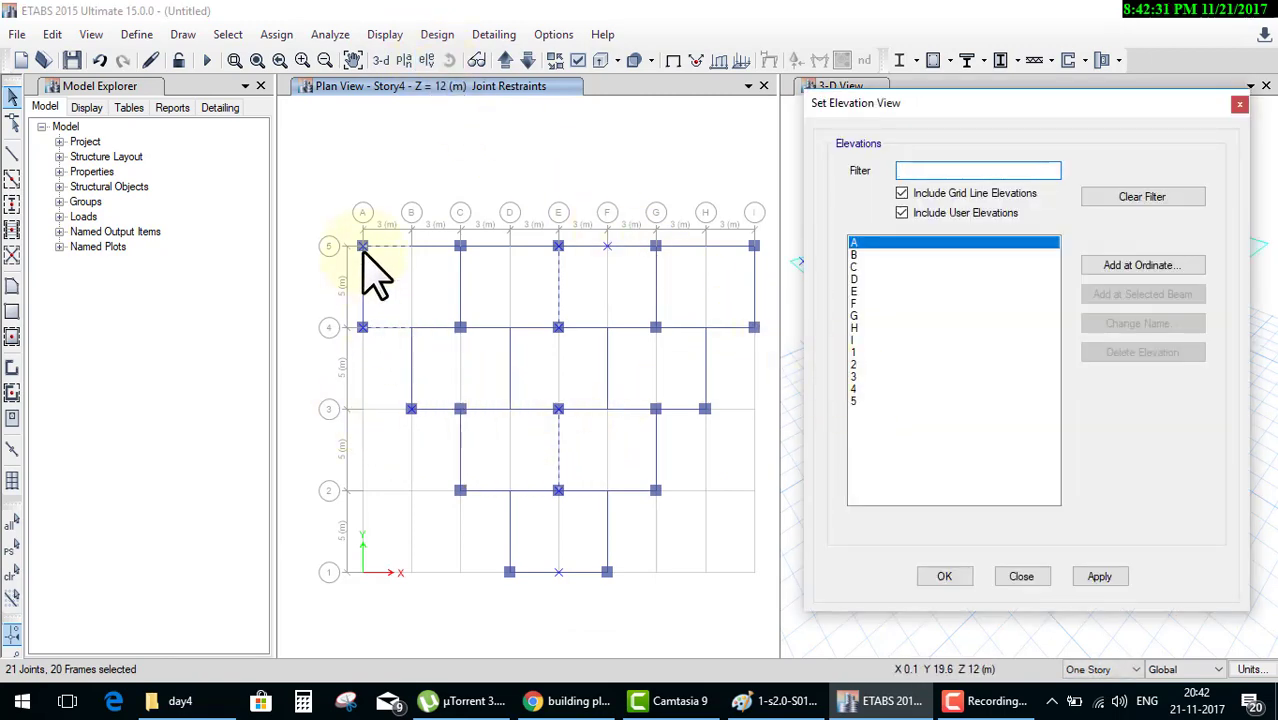
click(856, 401)
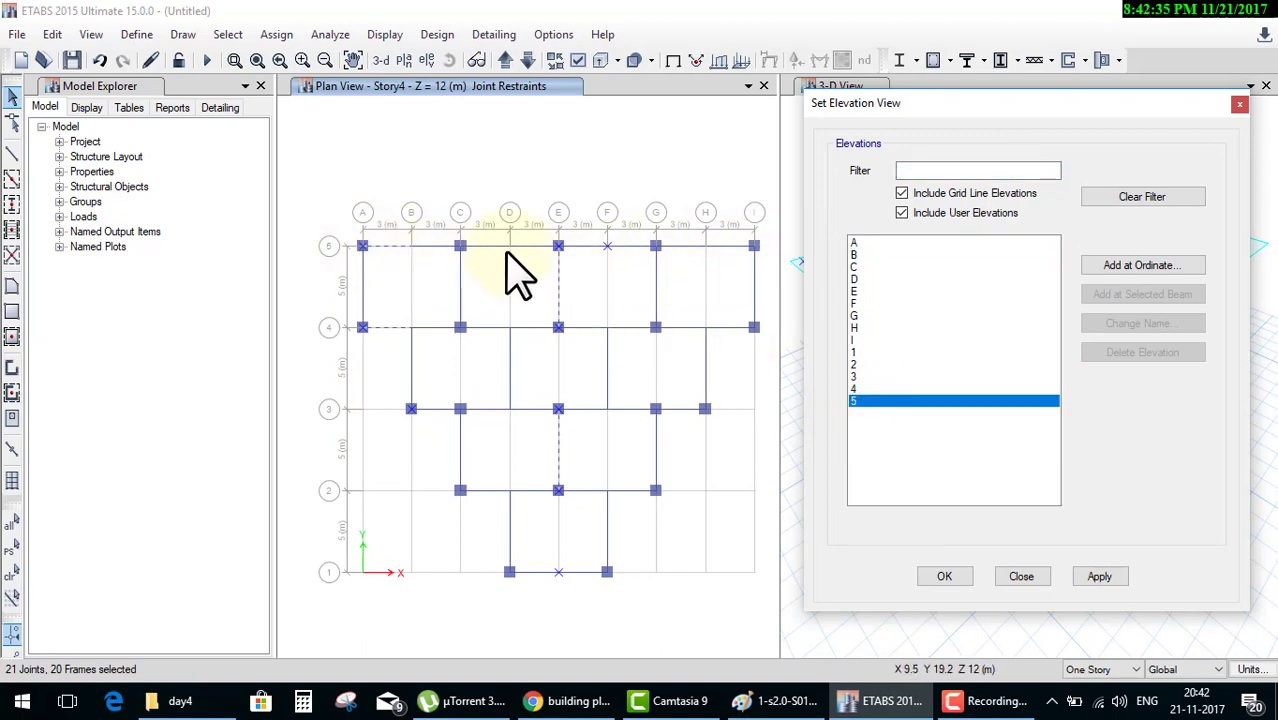
drag(316, 221, 793, 294)
click(962, 572)
click(944, 576)
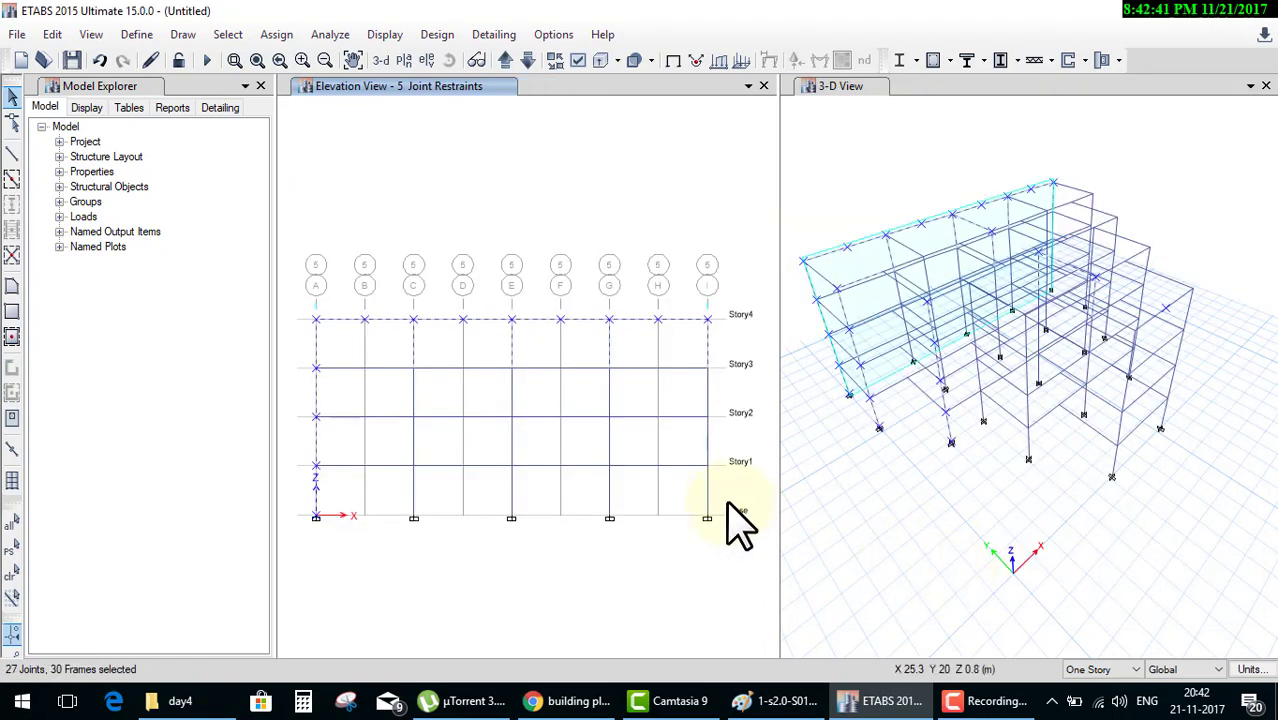
Show the Story4 plan, then step through the storey list to the Story1 plan at Z = 3 m.
click(404, 60)
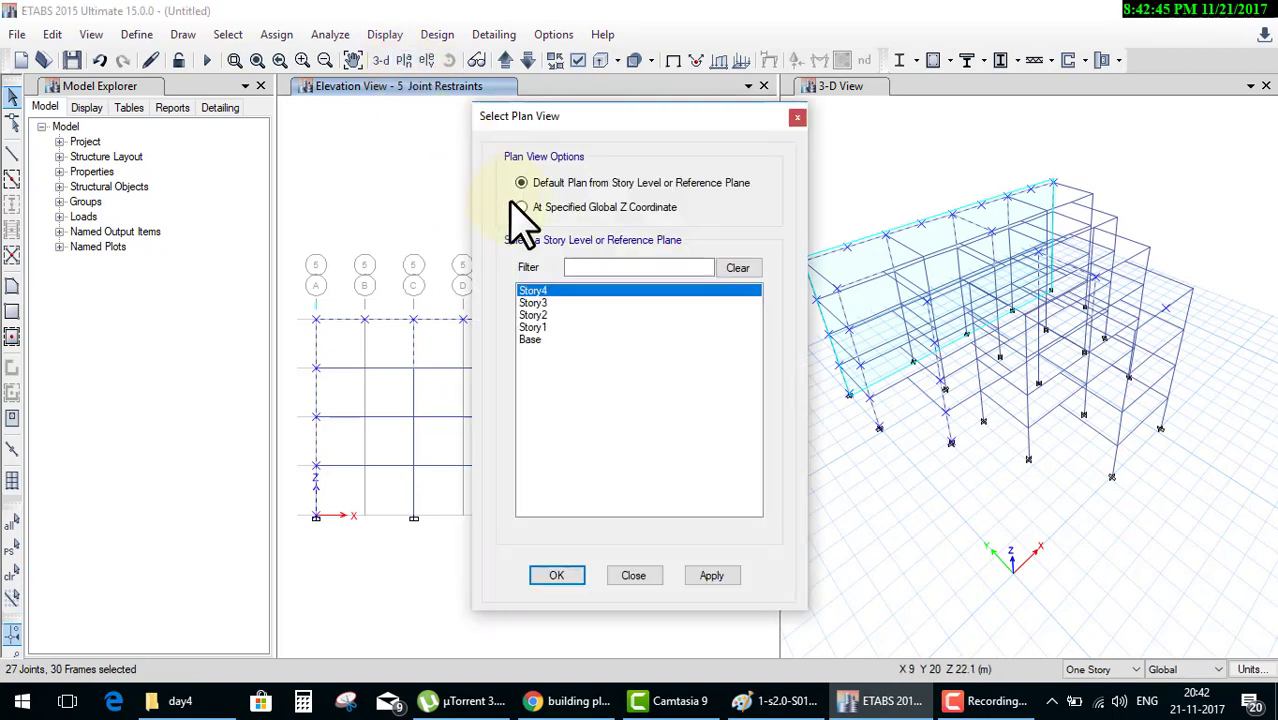
click(557, 578)
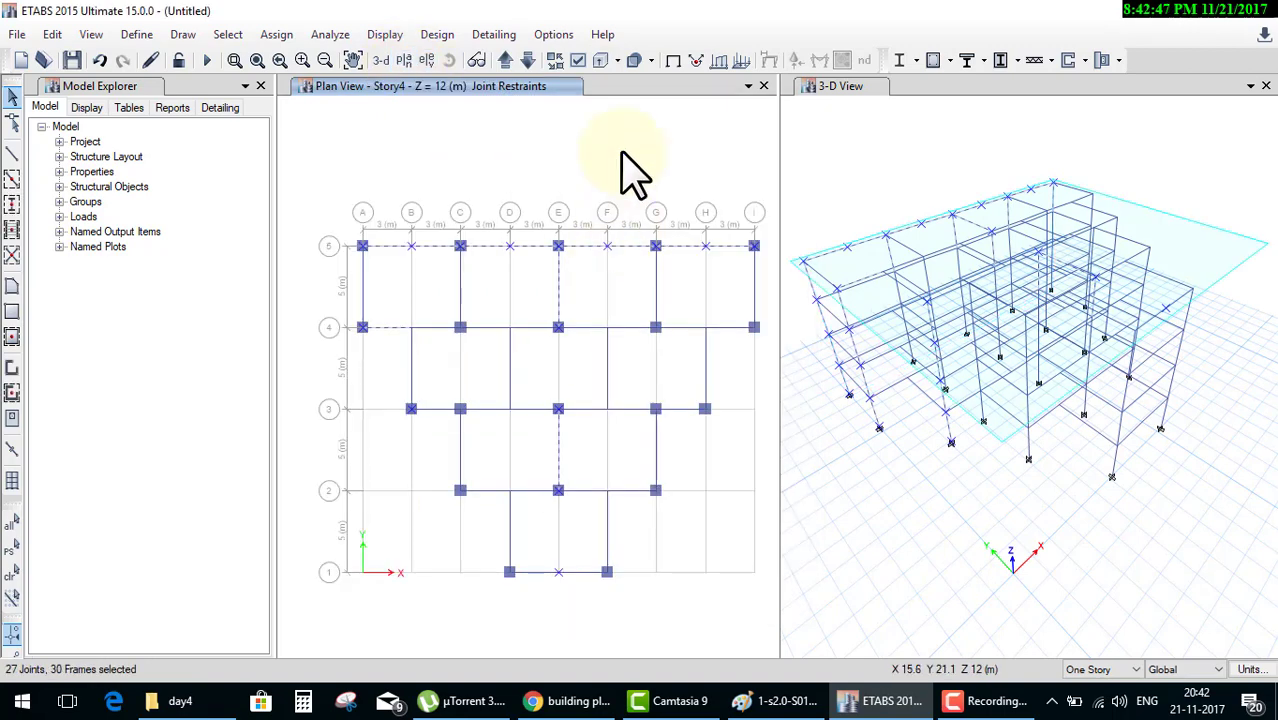
click(528, 60)
click(505, 60)
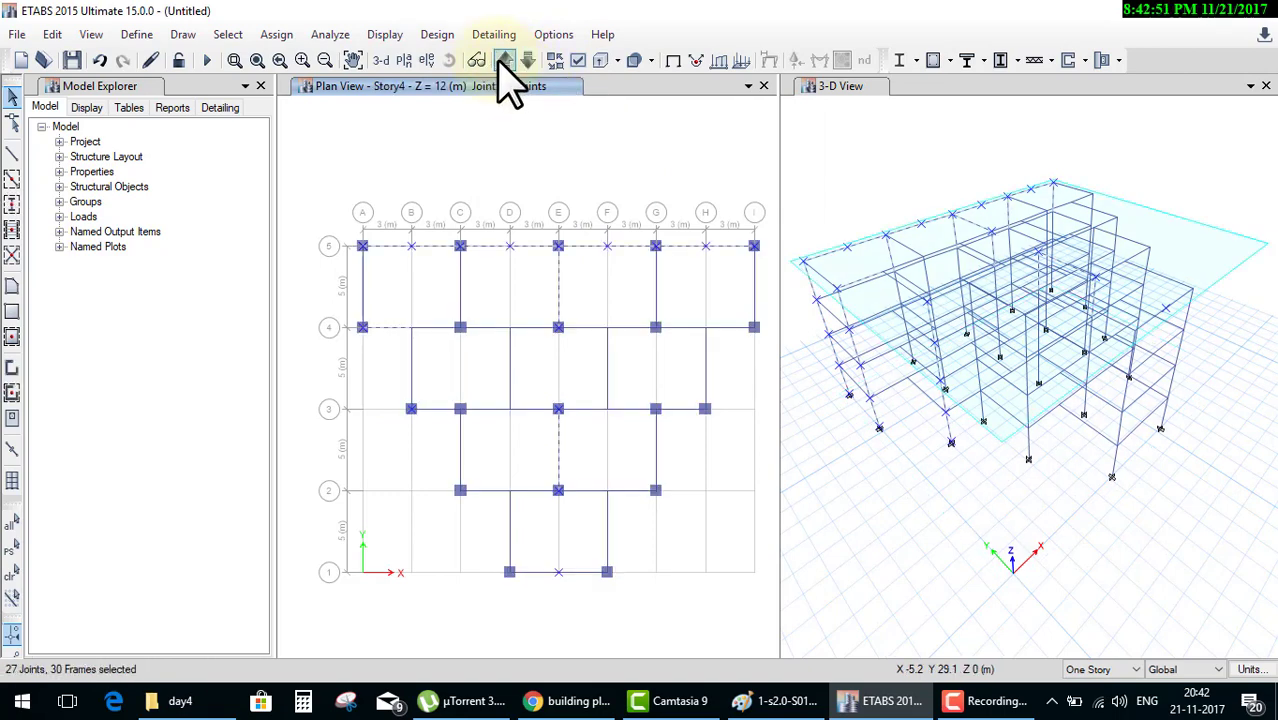
click(505, 60)
click(505, 60)
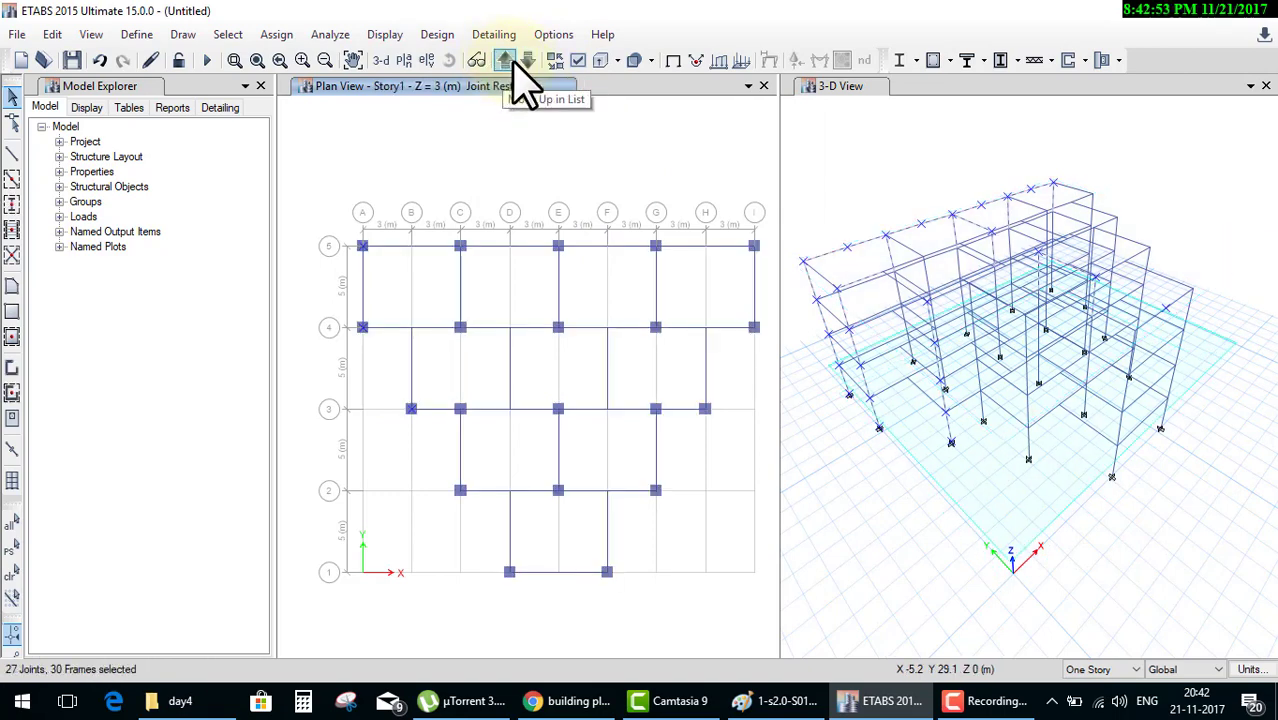
click(505, 60)
click(528, 60)
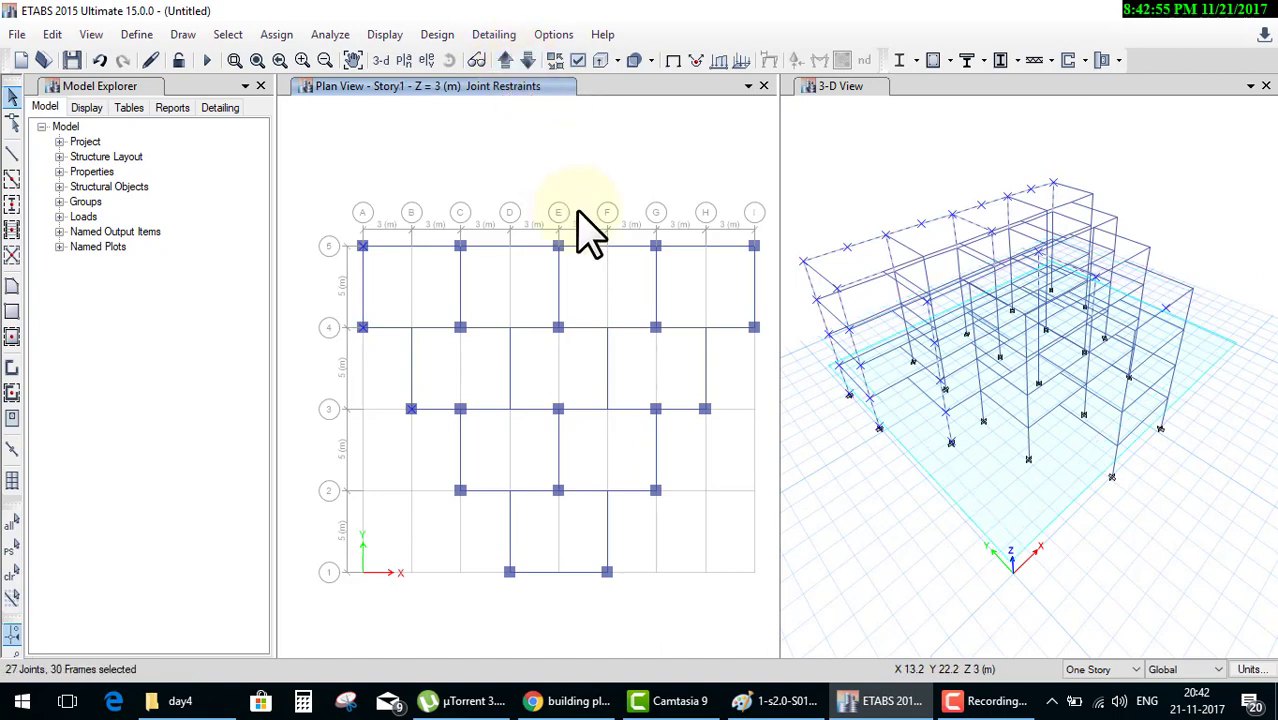
Zoom into the plan's top-left corner, restore and fit the view, zoom in and out, and pan.
click(234, 60)
drag(343, 147, 449, 259)
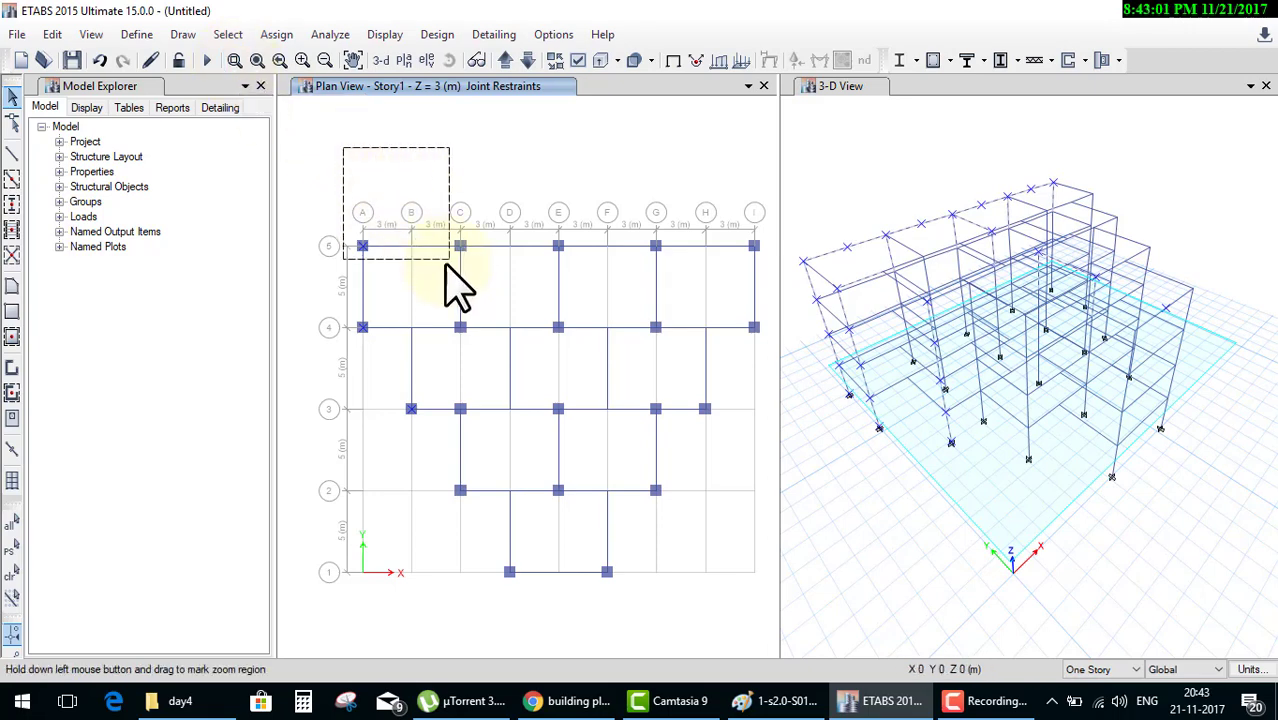
click(280, 60)
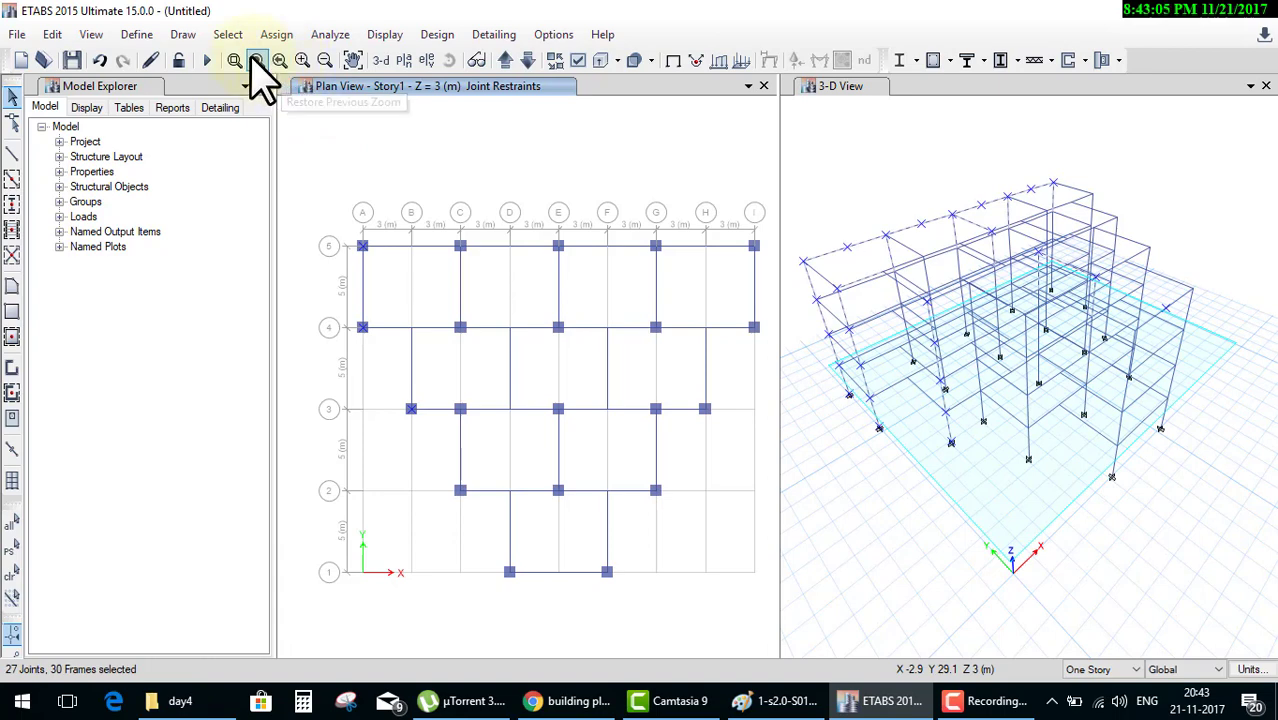
click(257, 62)
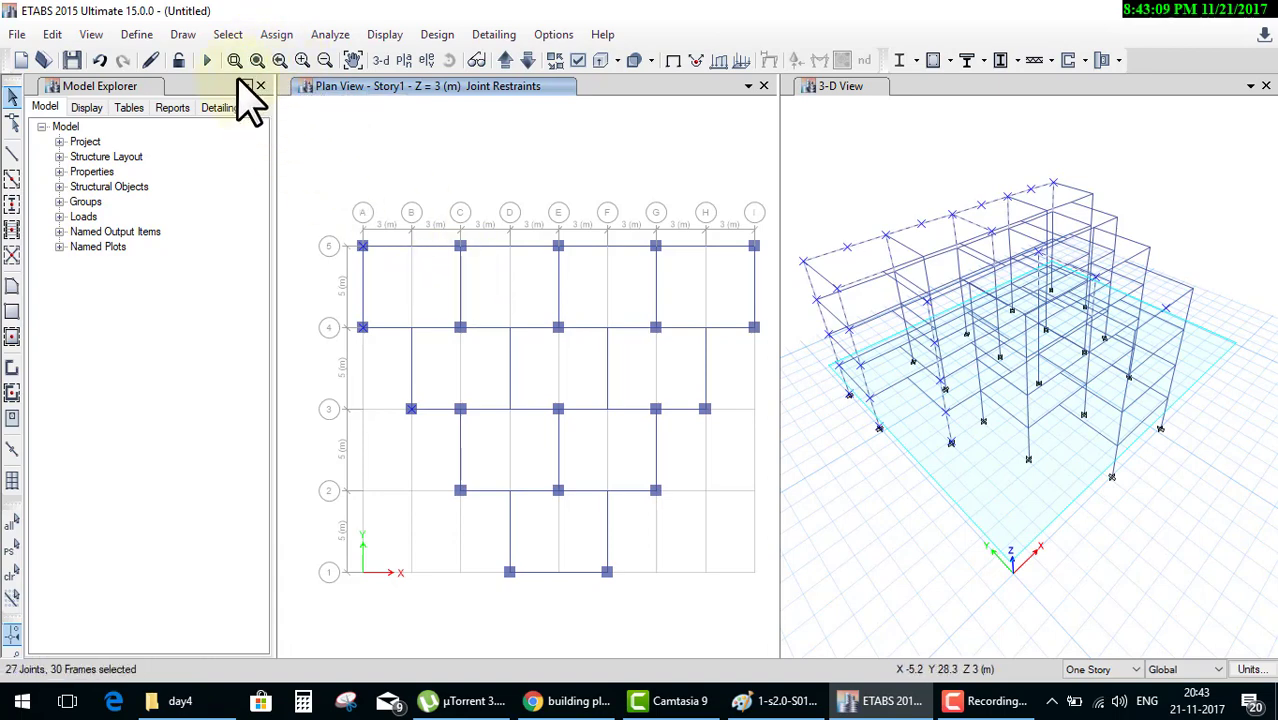
click(302, 61)
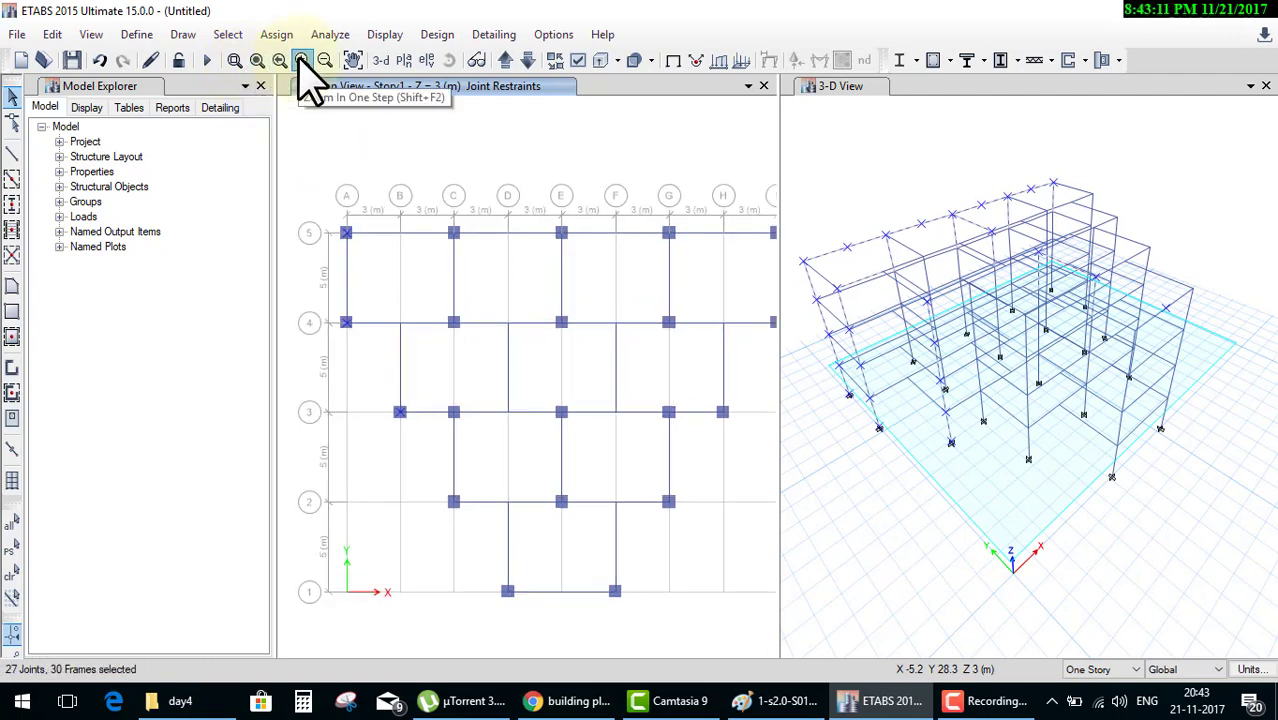
click(302, 61)
click(302, 61)
click(325, 61)
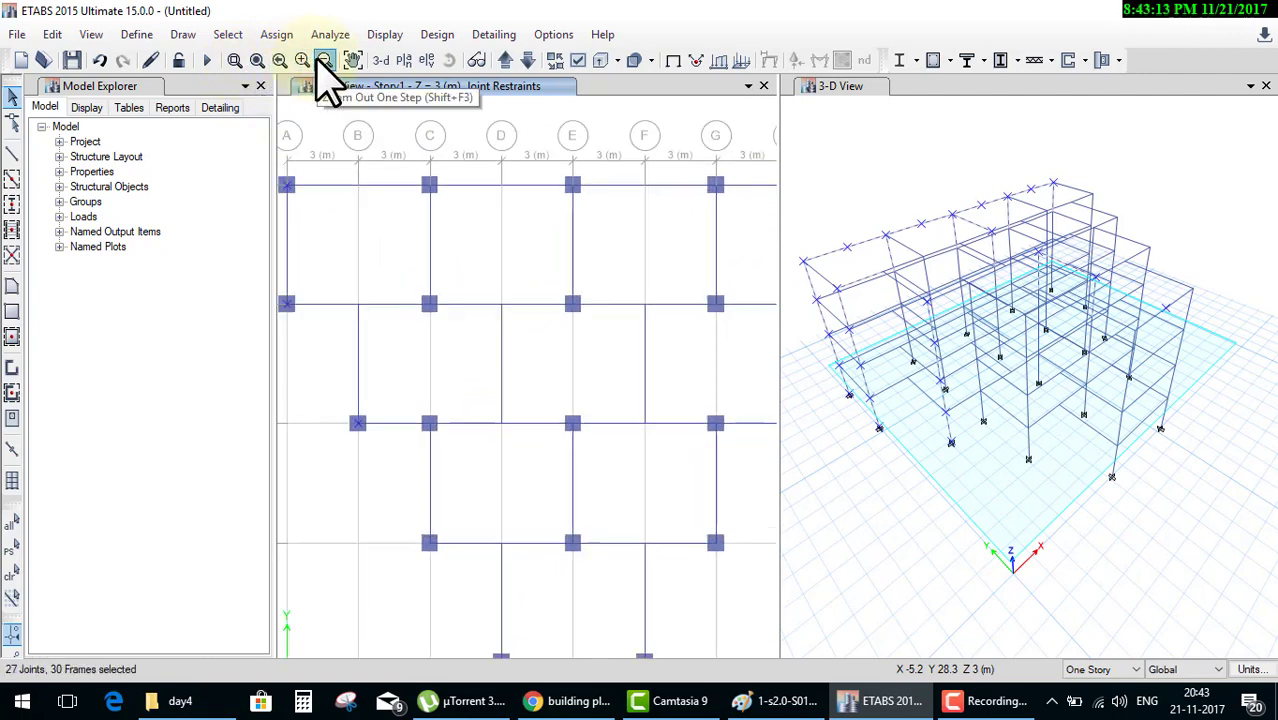
click(352, 61)
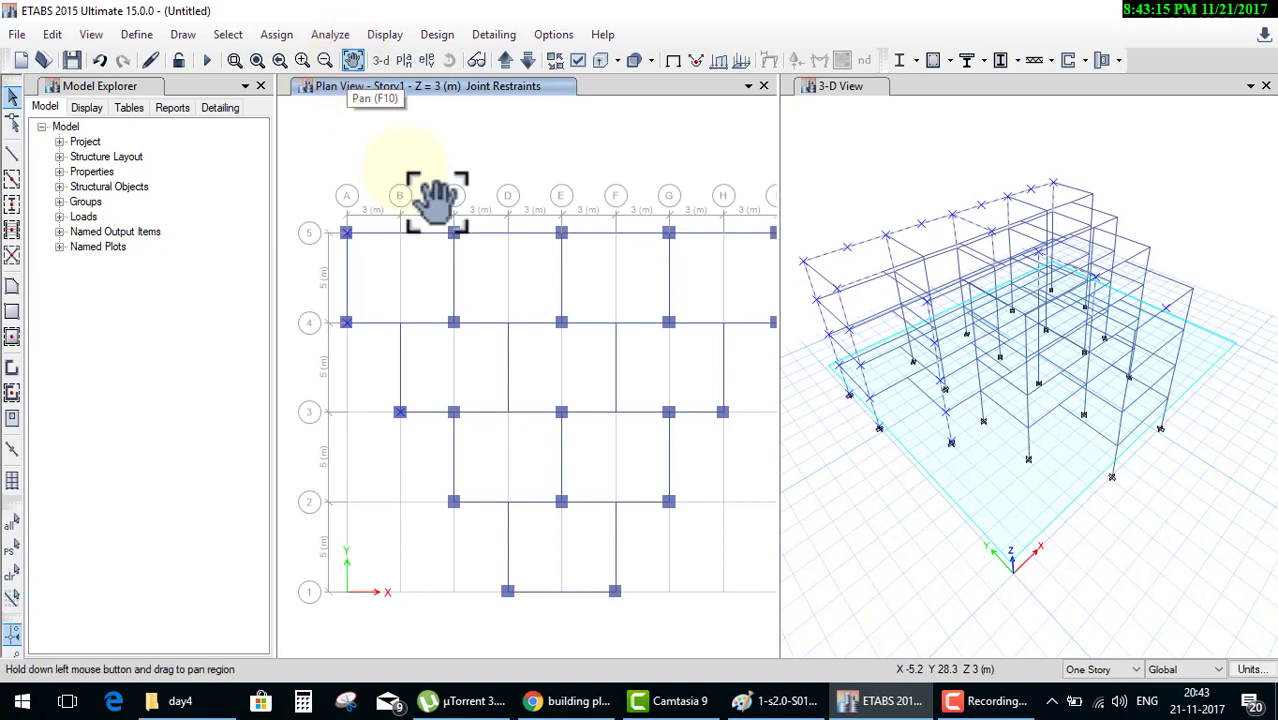
drag(437, 197, 442, 226)
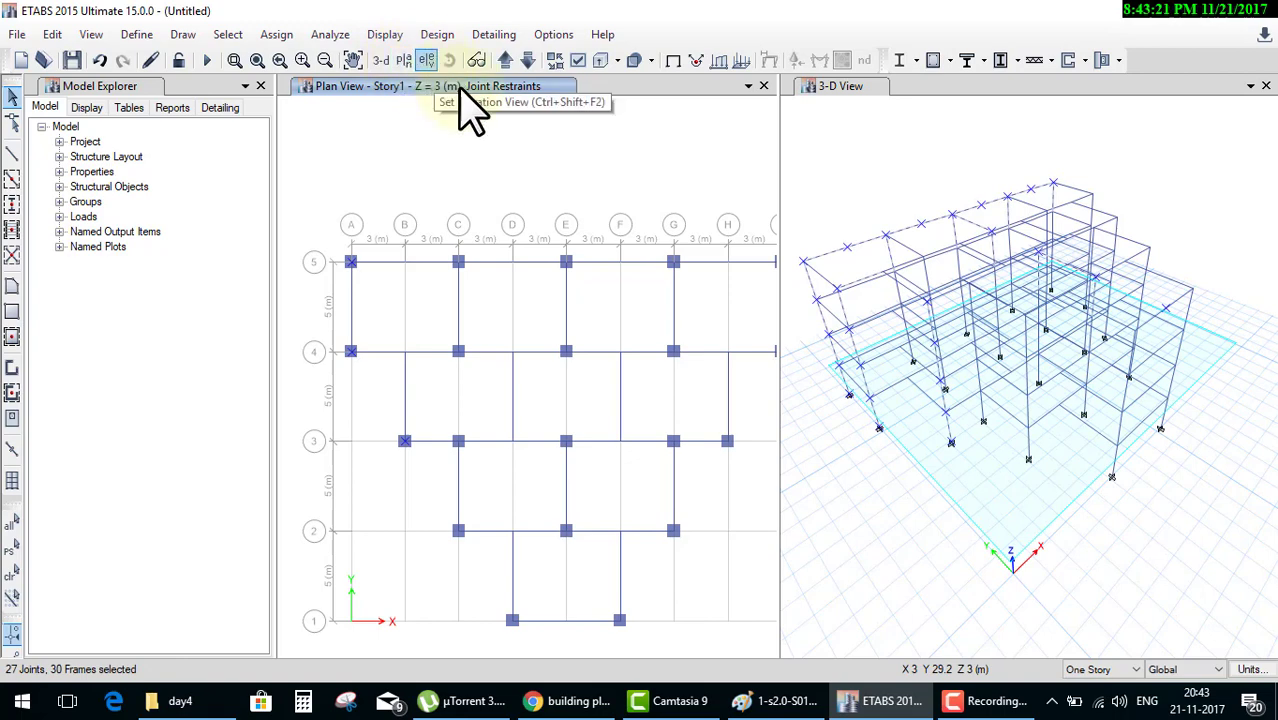
click(847, 186)
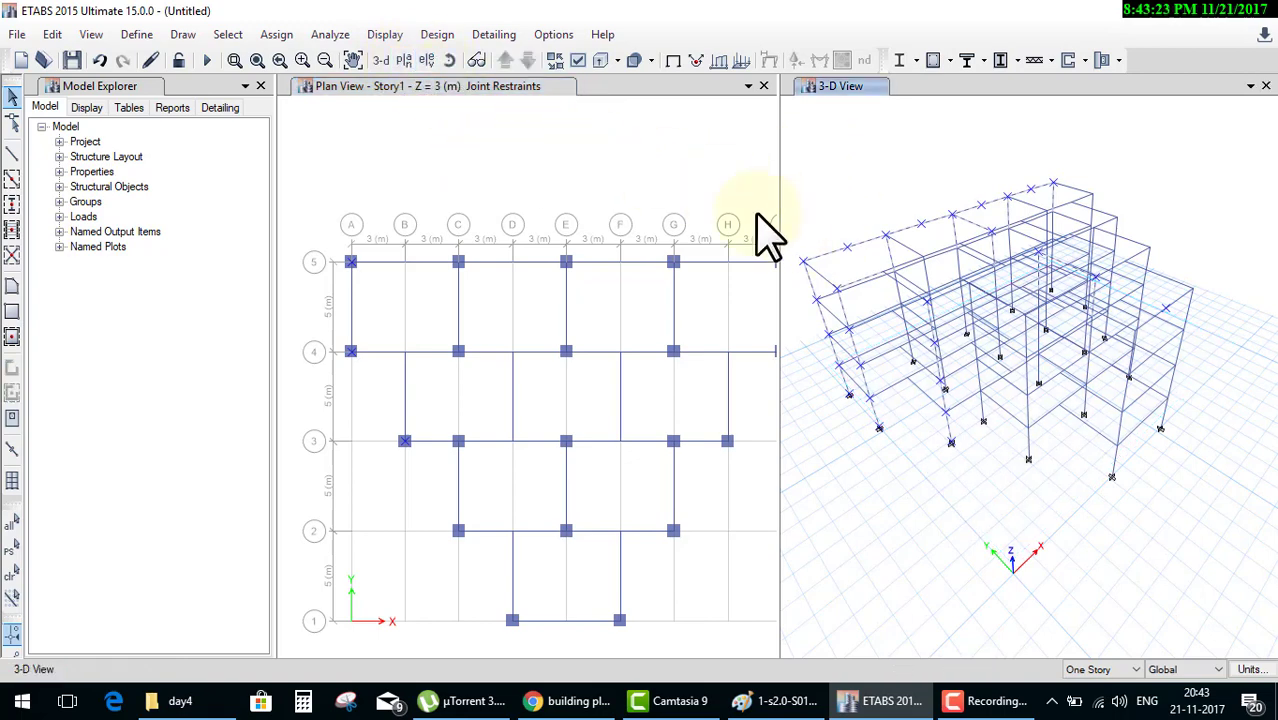
Toggle 3-D rotation on and off, then switch the 3-D view from perspective to orthographic projection.
click(449, 63)
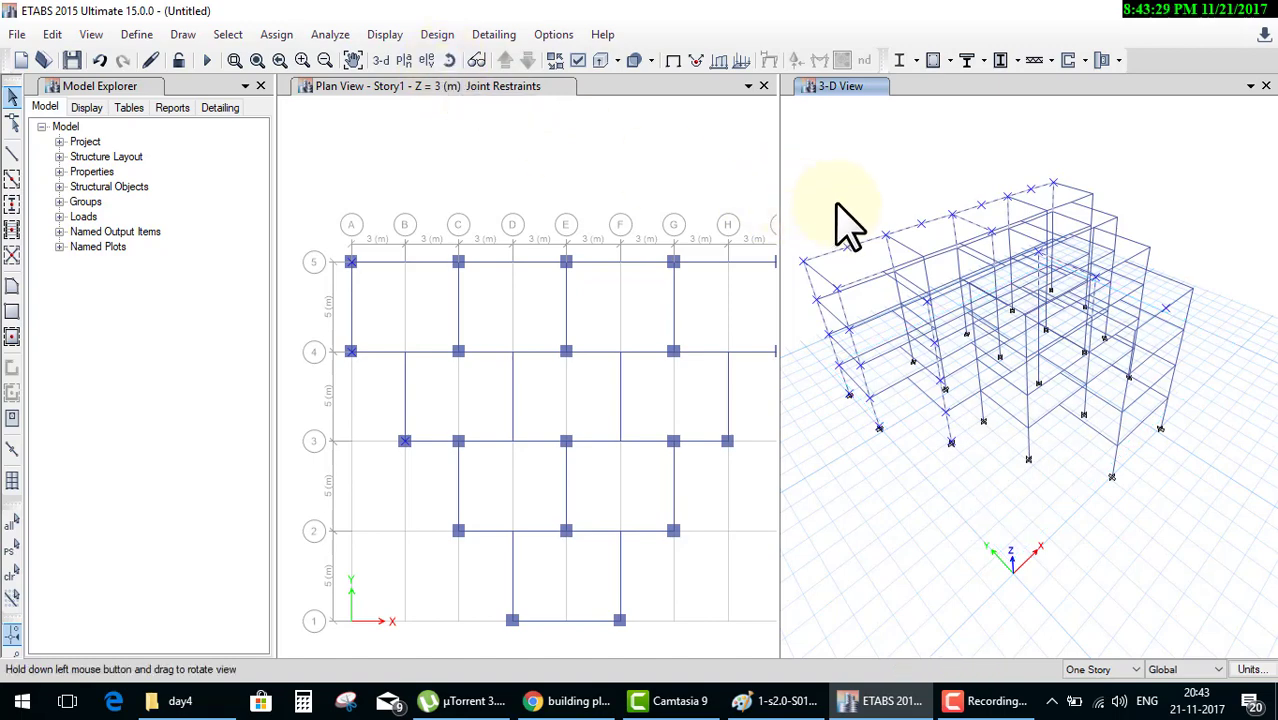
click(850, 240)
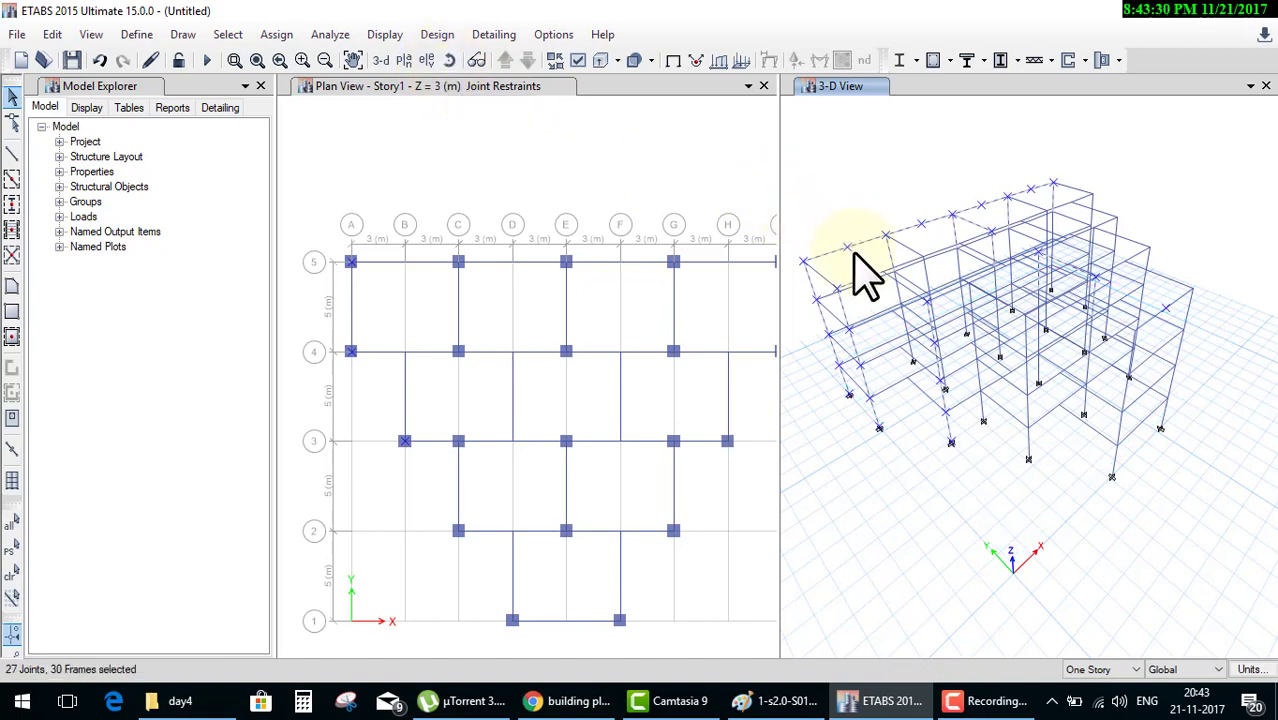
click(477, 62)
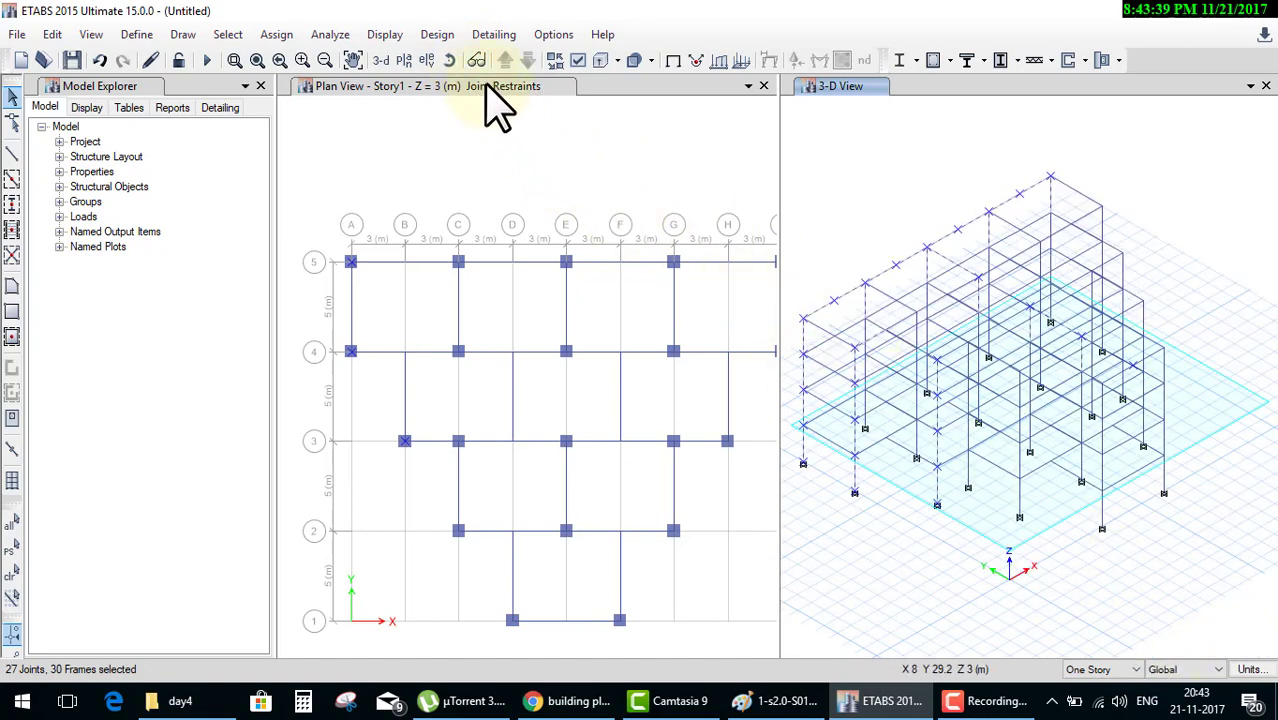
click(226, 36)
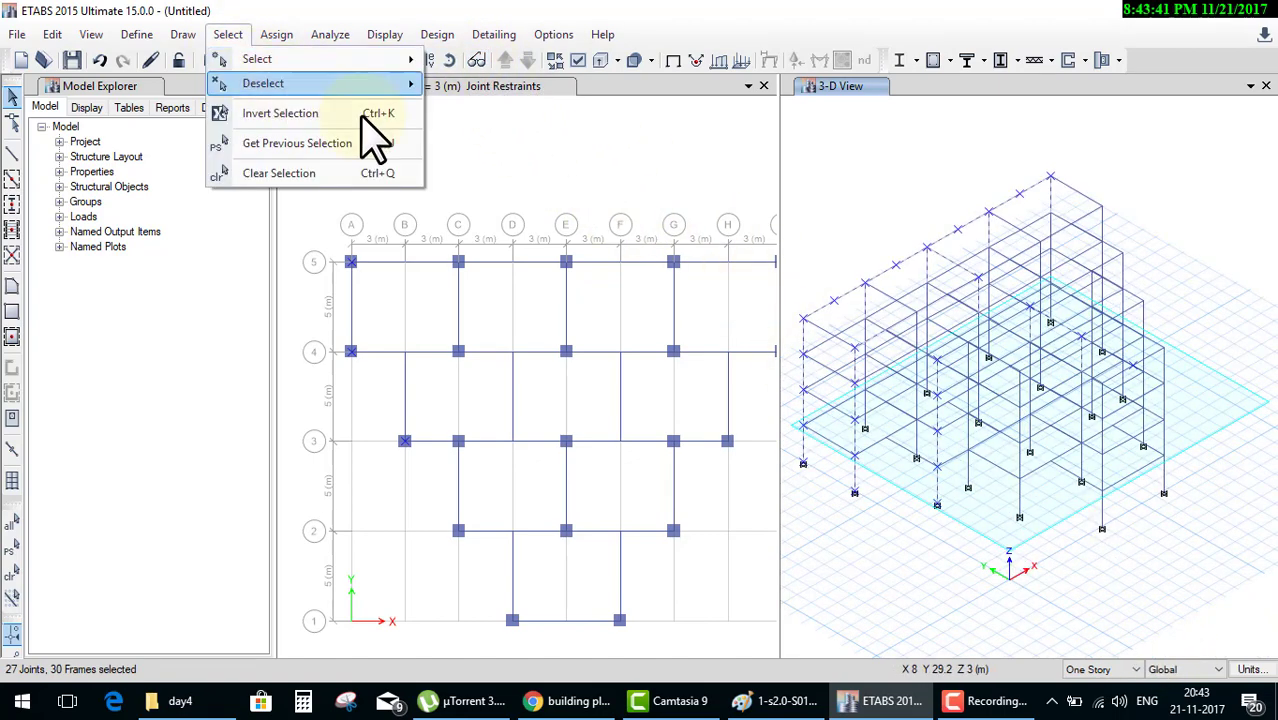
mouse_move(522, 148)
mouse_down()
mouse_move(309, 46)
mouse_move(238, 57)
mouse_up()
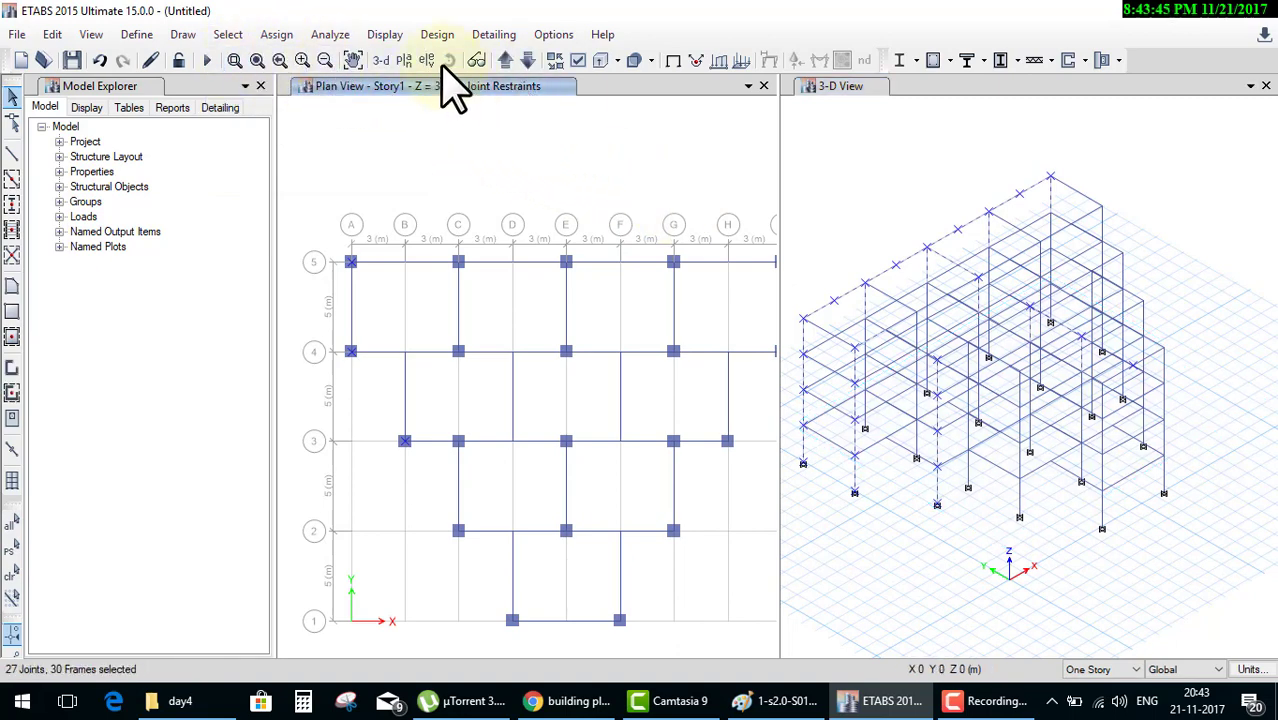